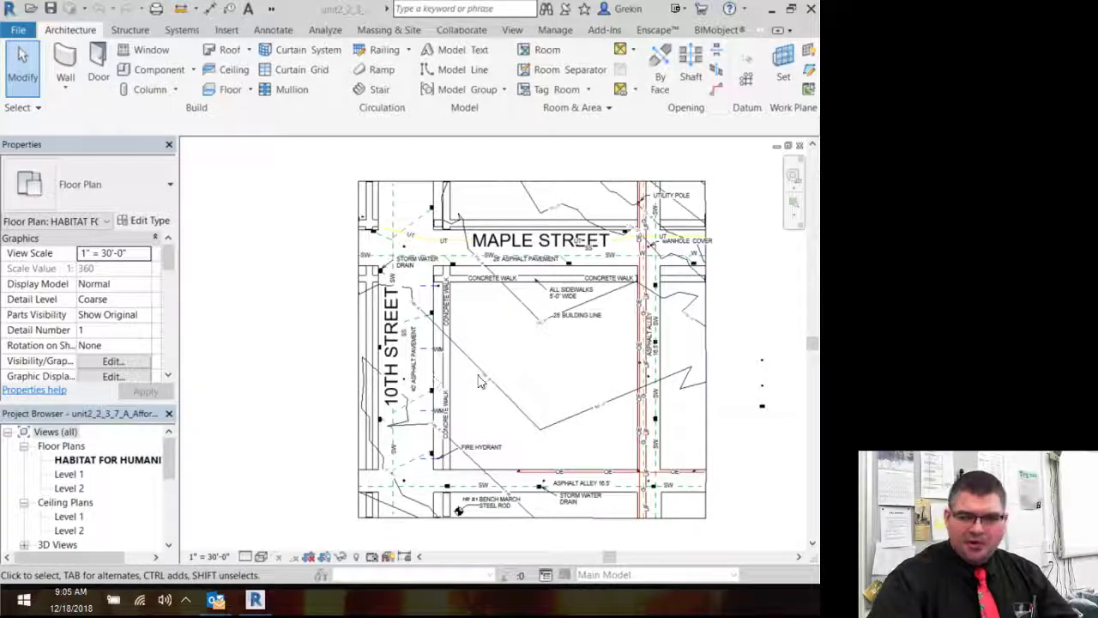
Open the default 3D view of the site model from the floor plan.
{"action": "middle_click_drag", "start_coordinate": [293, 365], "coordinate": [238, 350]}
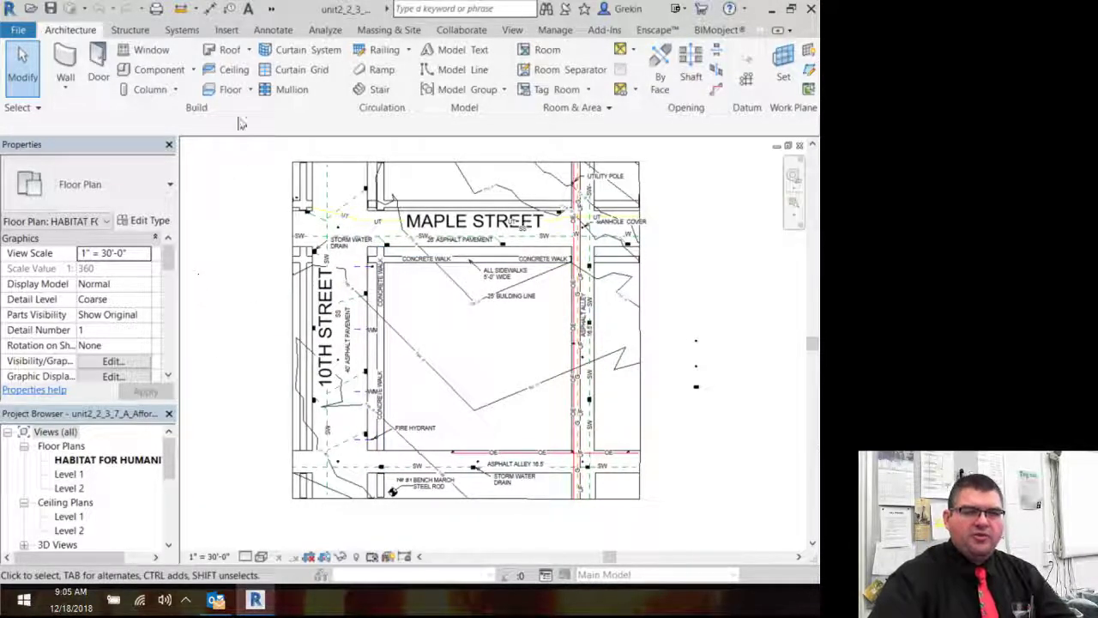
{"action": "left_click", "coordinate": [272, 9]}
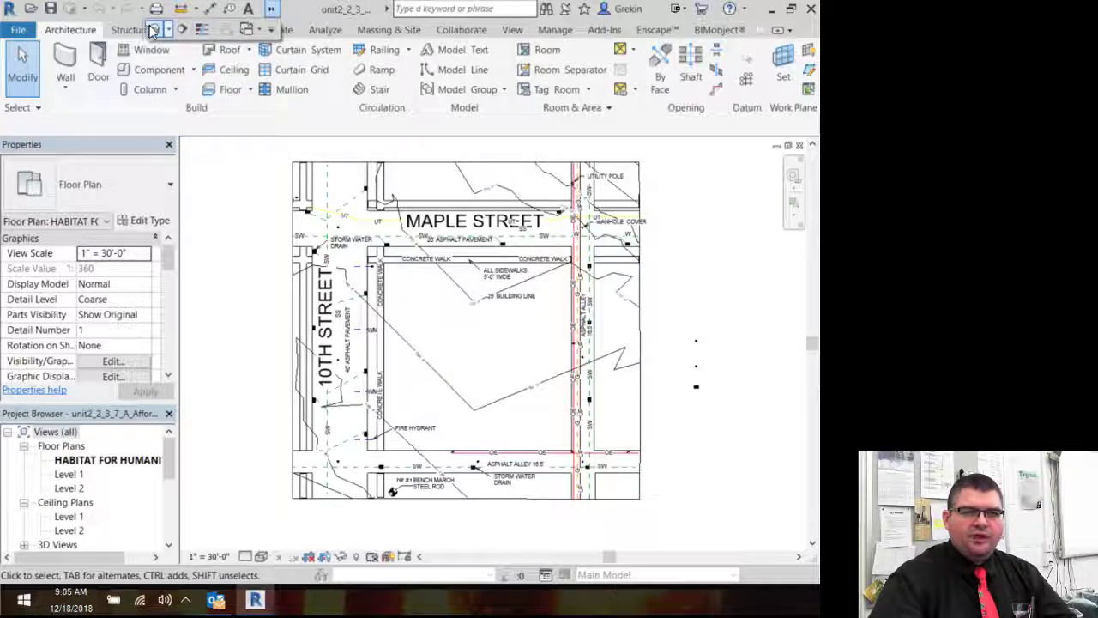
{"action": "left_click", "coordinate": [154, 29]}
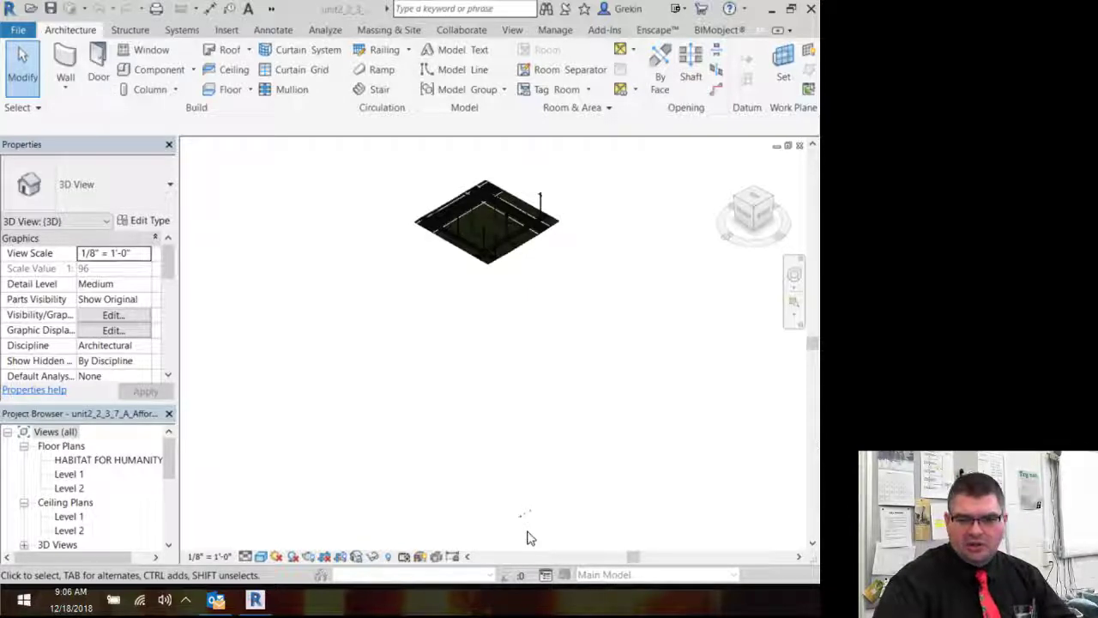
Examine the fire hydrant, water meter manhole and catch basin that lie away from the site.
{"action": "scroll", "coordinate": [532, 533], "scroll_direction": "down", "scroll_amount": 2}
{"action": "scroll", "coordinate": [528, 527], "scroll_direction": "up", "scroll_amount": 5}
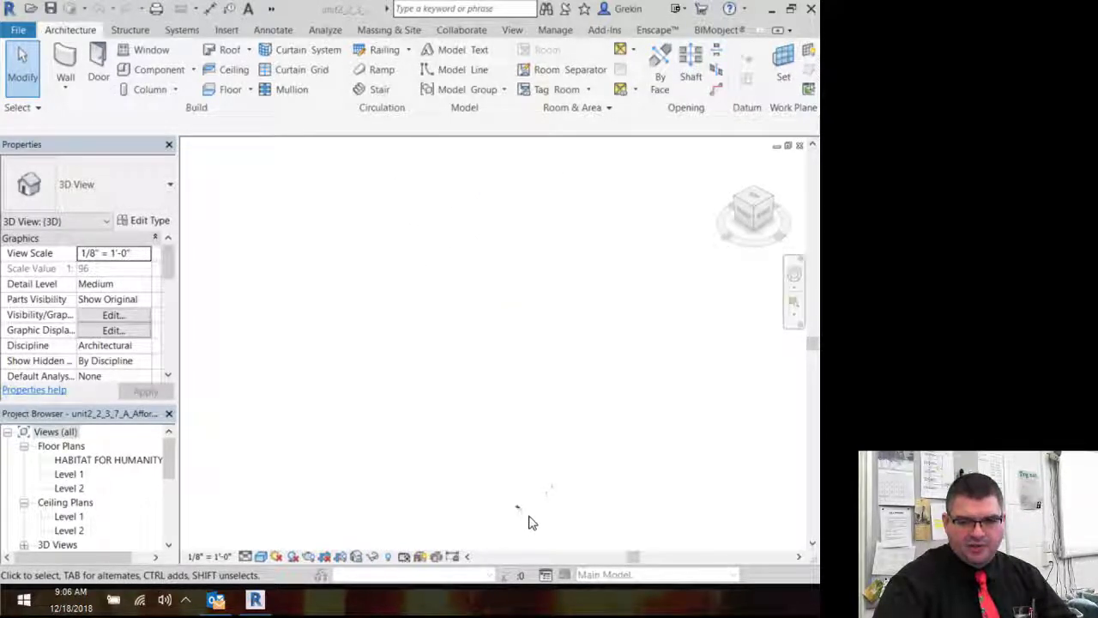
{"action": "scroll", "coordinate": [534, 515], "scroll_direction": "up", "scroll_amount": 5}
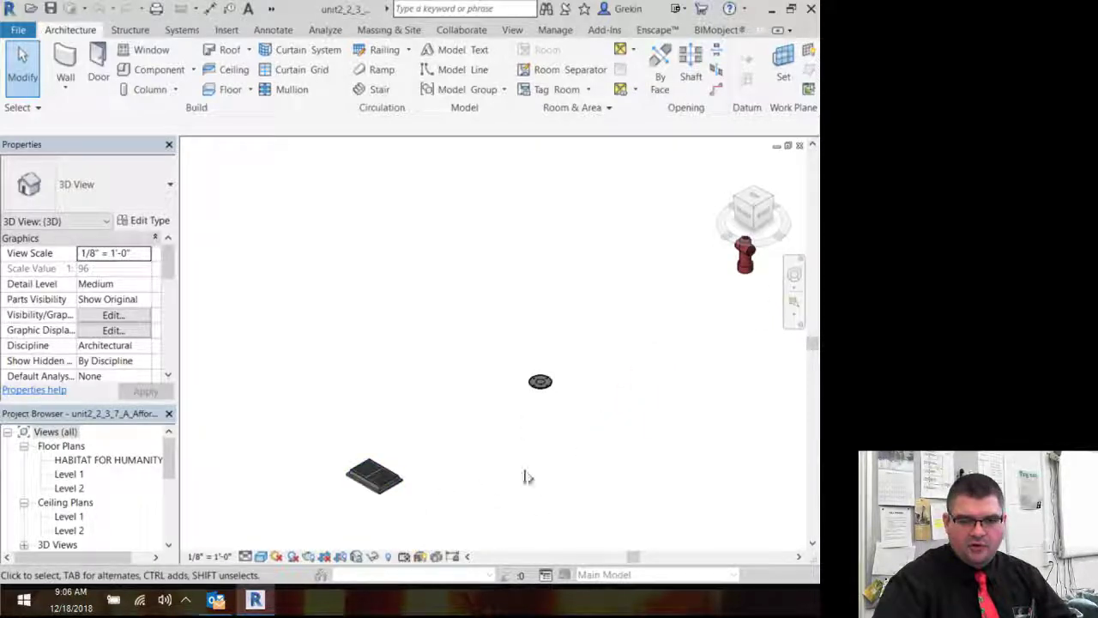
{"action": "left_click", "coordinate": [542, 385]}
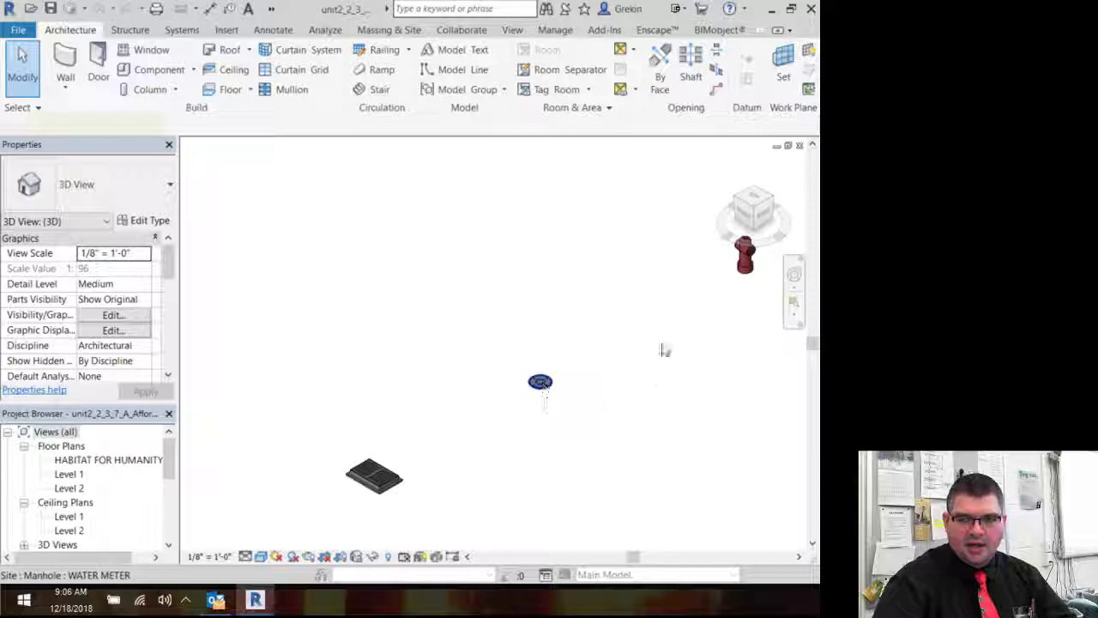
{"action": "left_click", "coordinate": [745, 270]}
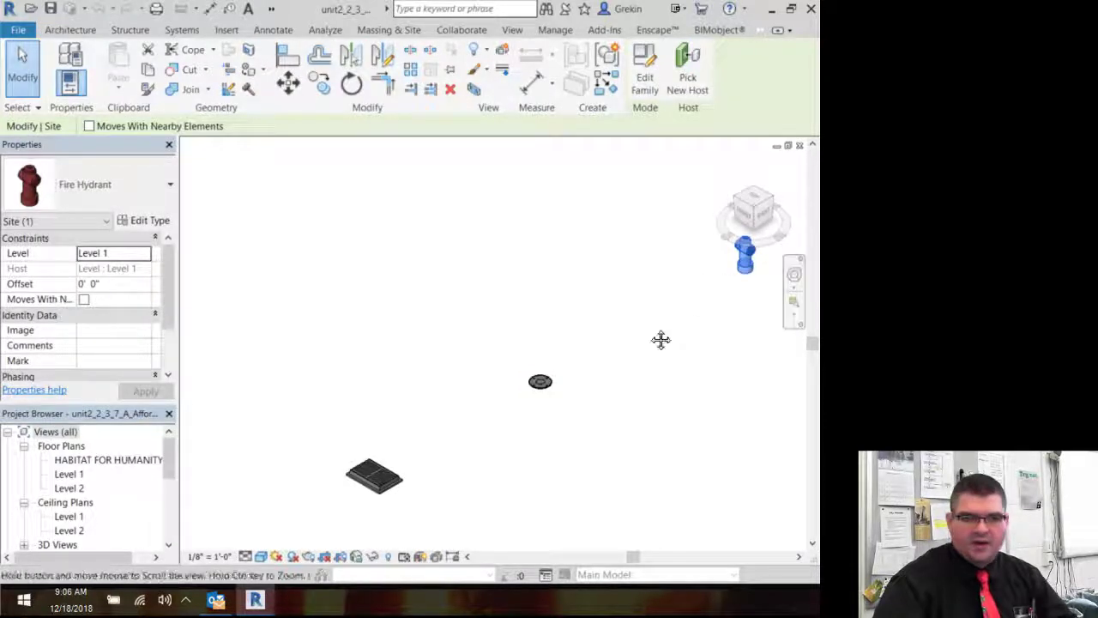
{"action": "middle_click_drag", "start_coordinate": [660, 338], "coordinate": [556, 349]}
{"action": "left_click", "coordinate": [434, 391]}
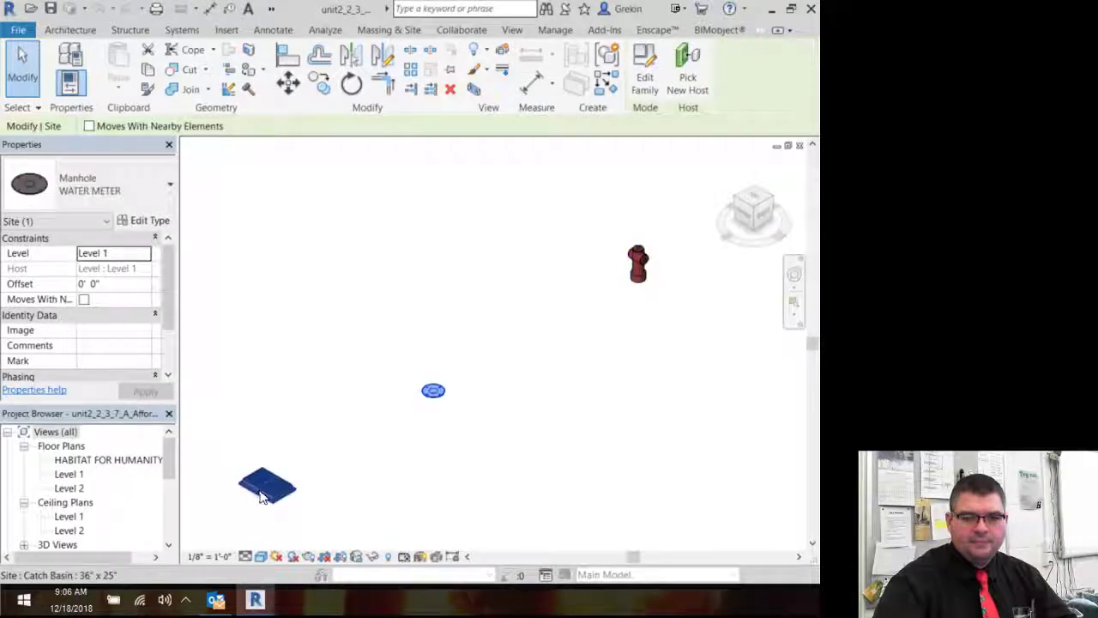
{"action": "left_click", "coordinate": [180, 495]}
{"action": "left_click", "coordinate": [107, 460]}
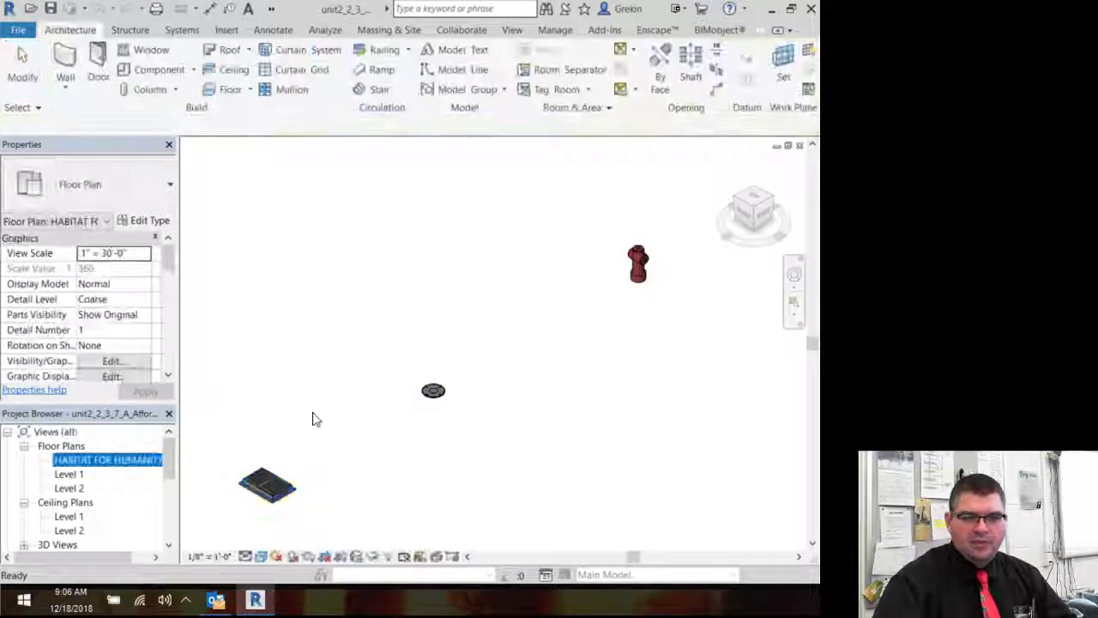
Inspect one of the utility poles standing on the site block.
{"action": "scroll", "coordinate": [390, 355], "scroll_direction": "down", "scroll_amount": 5}
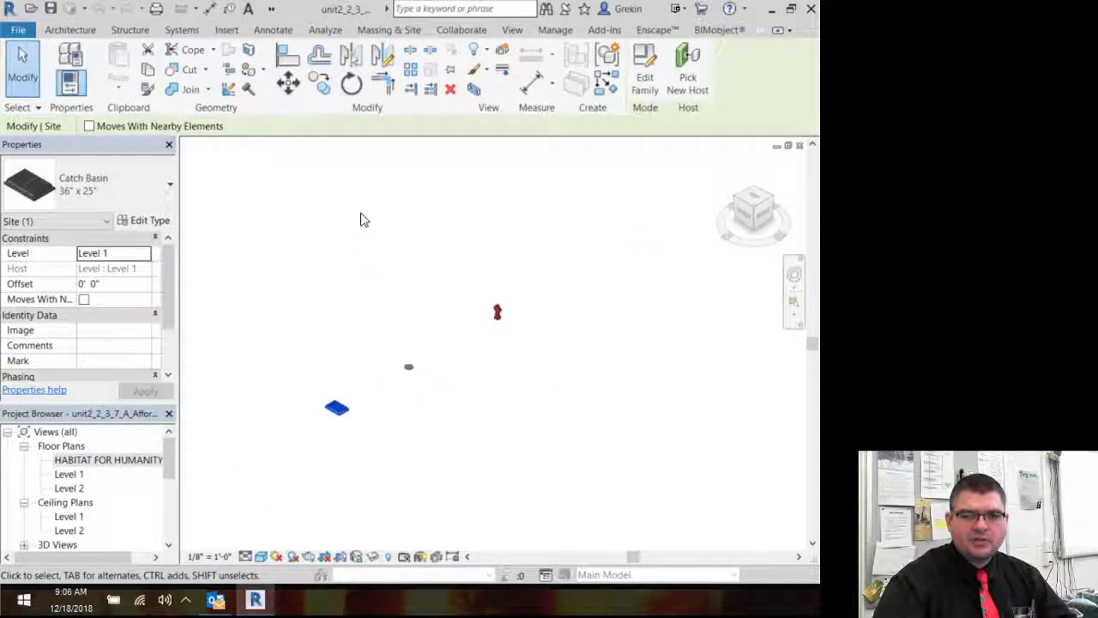
{"action": "middle_click_drag", "start_coordinate": [346, 198], "coordinate": [368, 370]}
{"action": "scroll", "coordinate": [349, 257], "scroll_direction": "down", "scroll_amount": 4}
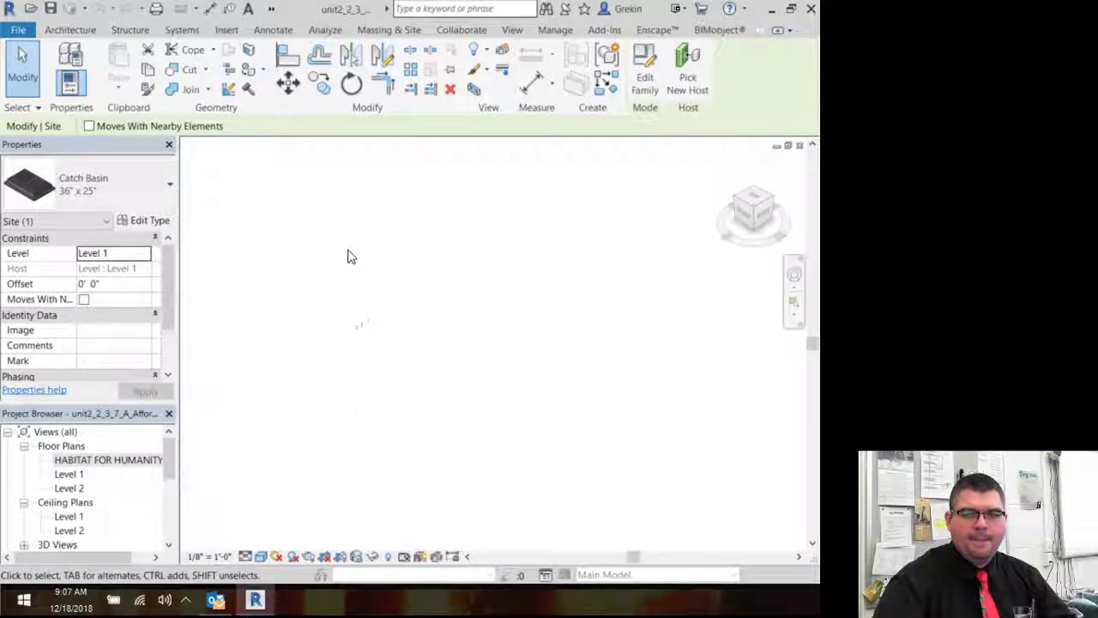
{"action": "middle_click_drag", "start_coordinate": [348, 252], "coordinate": [384, 449]}
{"action": "scroll", "coordinate": [331, 180], "scroll_direction": "up", "scroll_amount": 8}
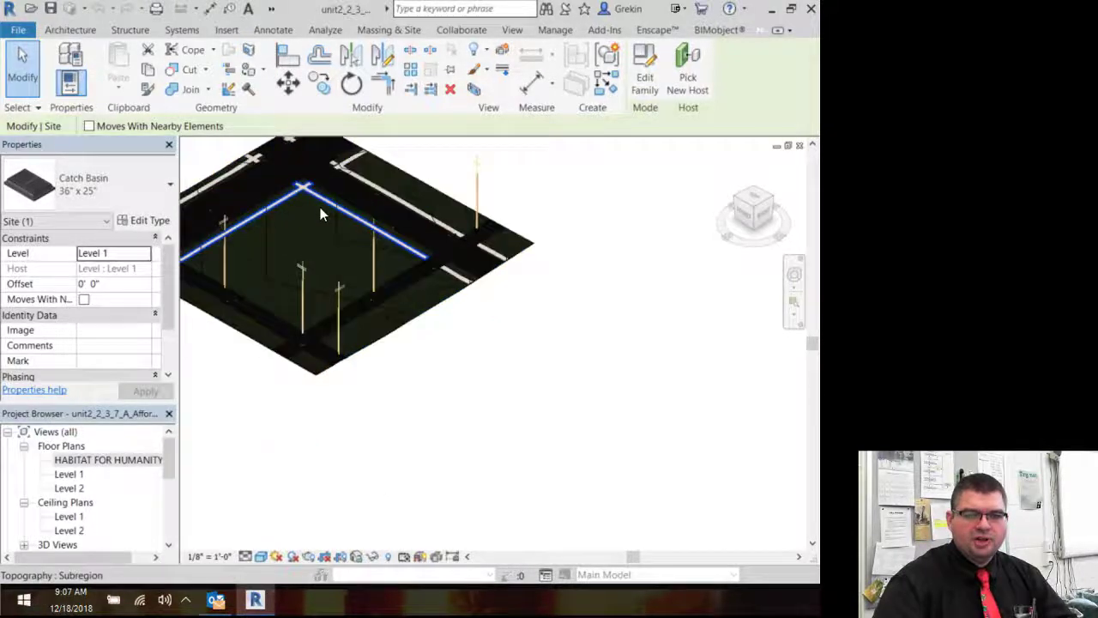
{"action": "left_click", "coordinate": [298, 365]}
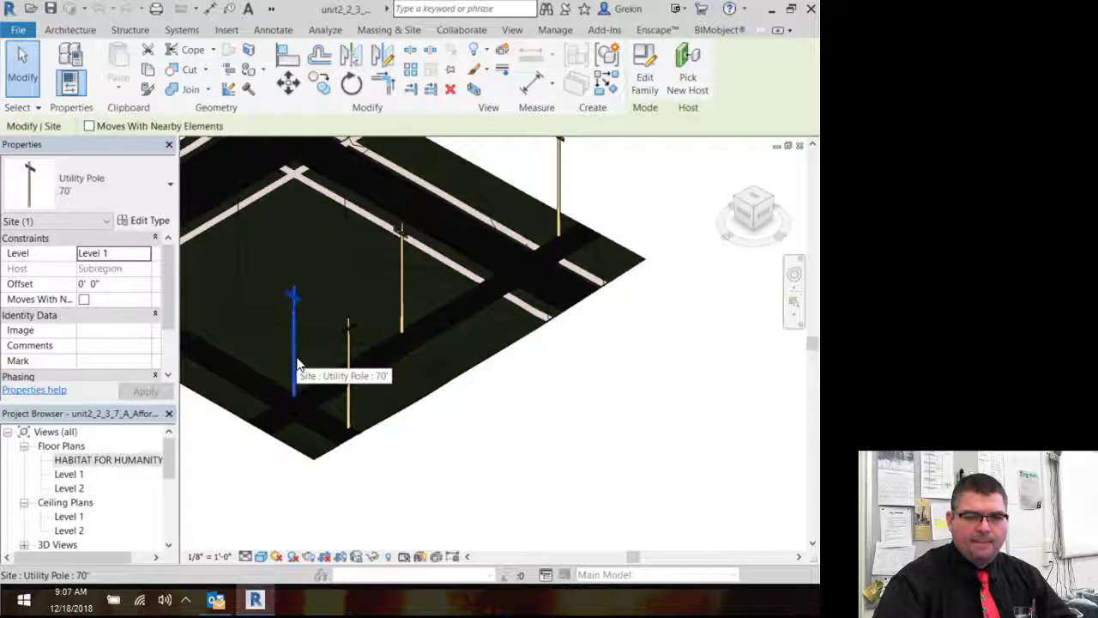
{"action": "left_click", "coordinate": [265, 358]}
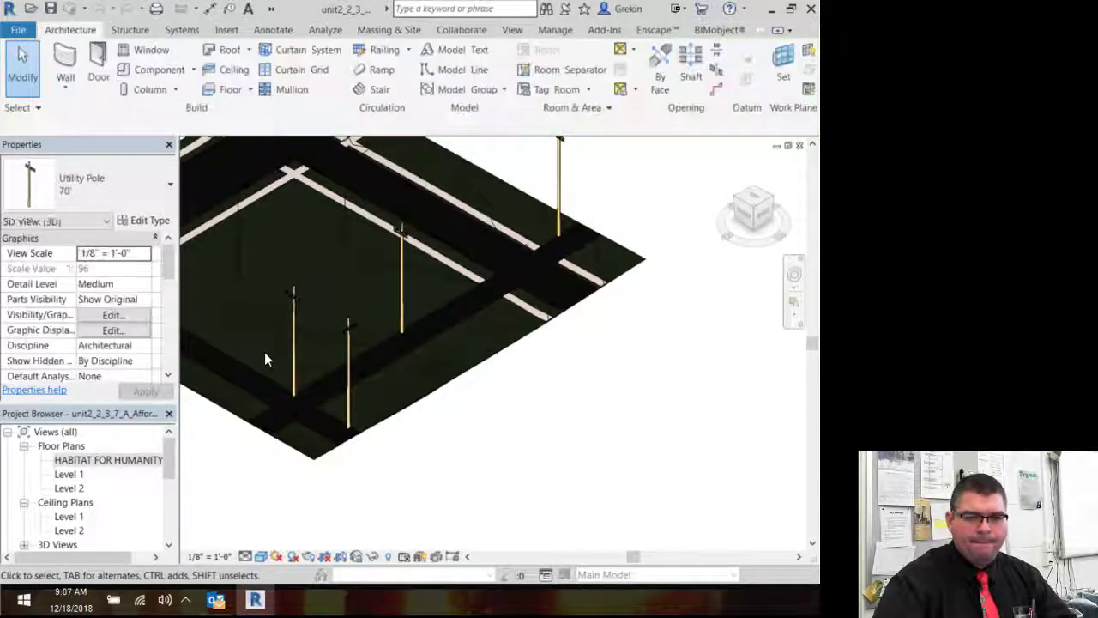
Inspect the properties of the water meter manhole placed in the street.
{"action": "scroll", "coordinate": [279, 356], "scroll_direction": "down", "scroll_amount": 4}
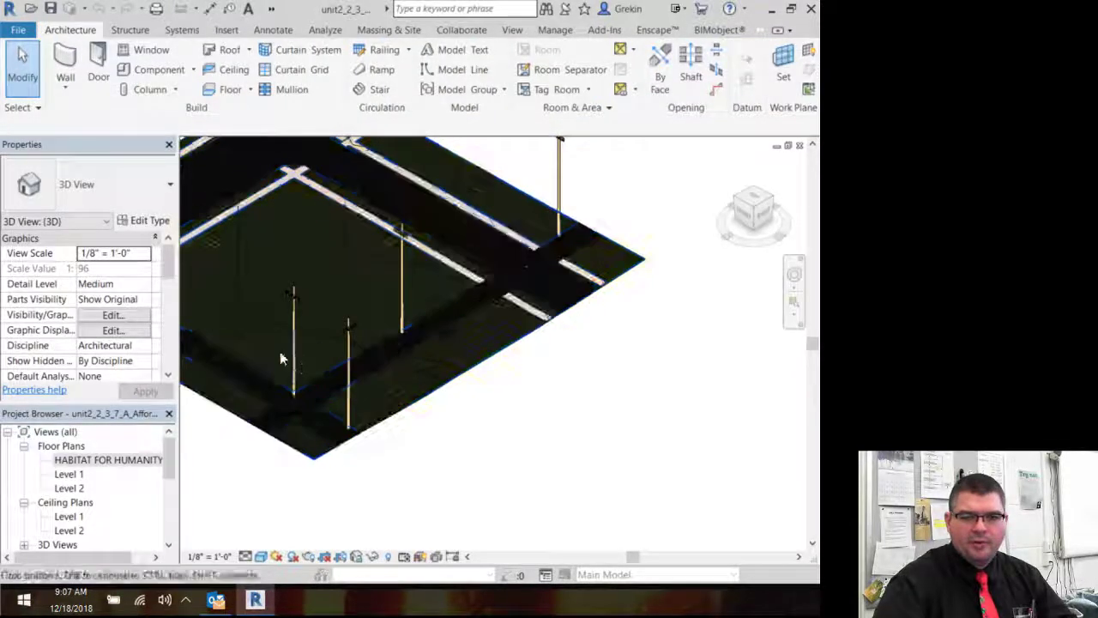
{"action": "scroll", "coordinate": [247, 380], "scroll_direction": "up", "scroll_amount": 8}
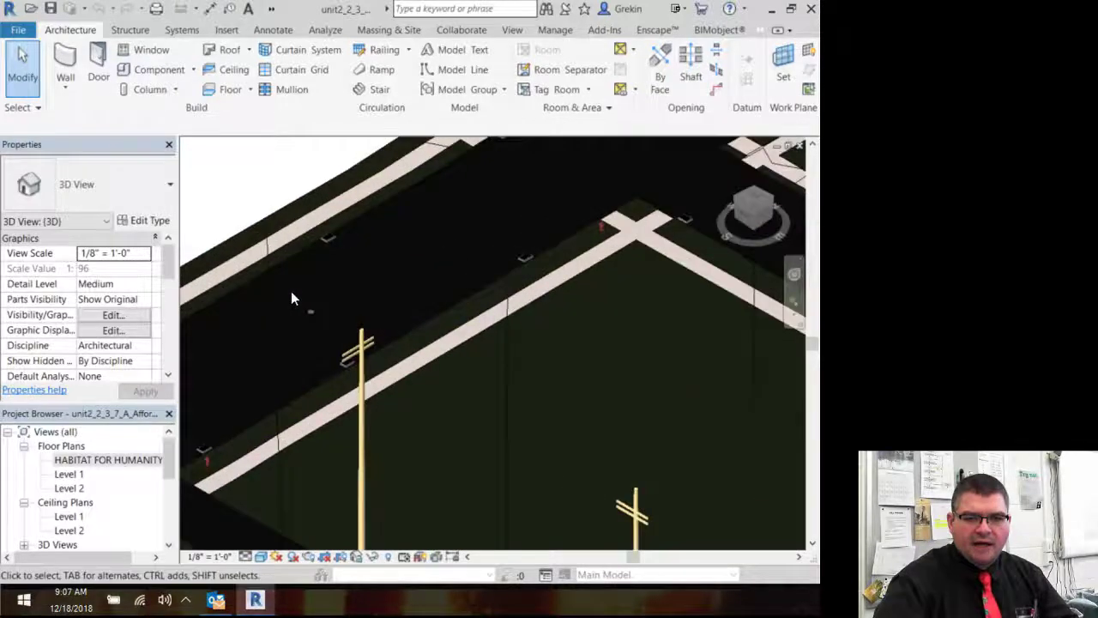
{"action": "scroll", "coordinate": [311, 307], "scroll_direction": "up", "scroll_amount": 1}
{"action": "left_click", "coordinate": [348, 359]}
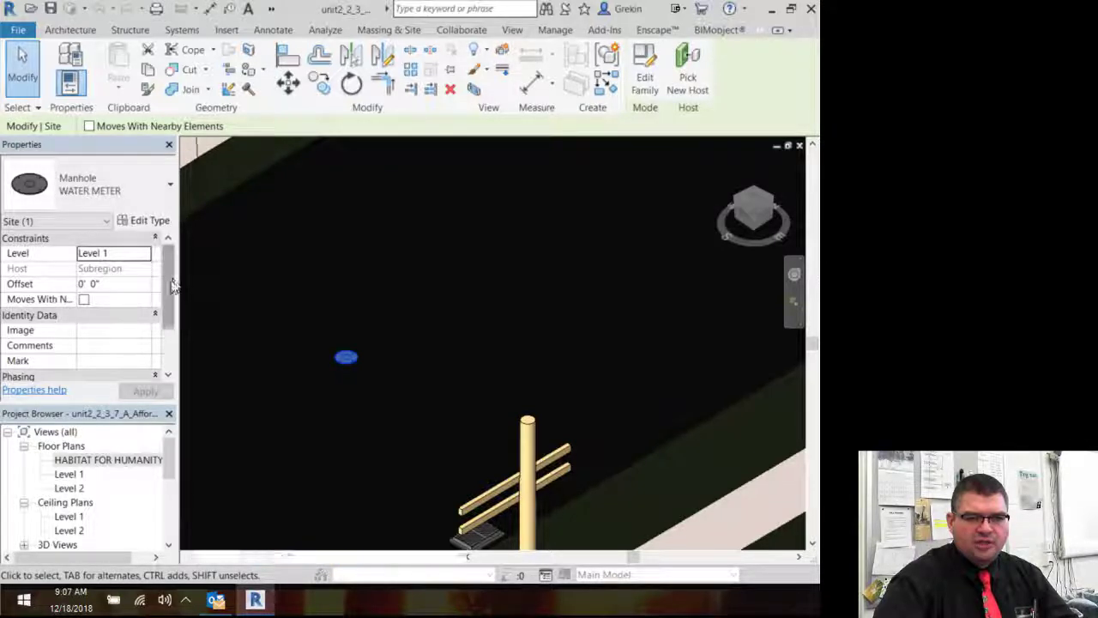
{"action": "mouse_move", "coordinate": [170, 284]}
{"action": "left_mouse_down"}
{"action": "mouse_move", "coordinate": [171, 339]}
{"action": "mouse_move", "coordinate": [160, 266]}
{"action": "left_mouse_up"}
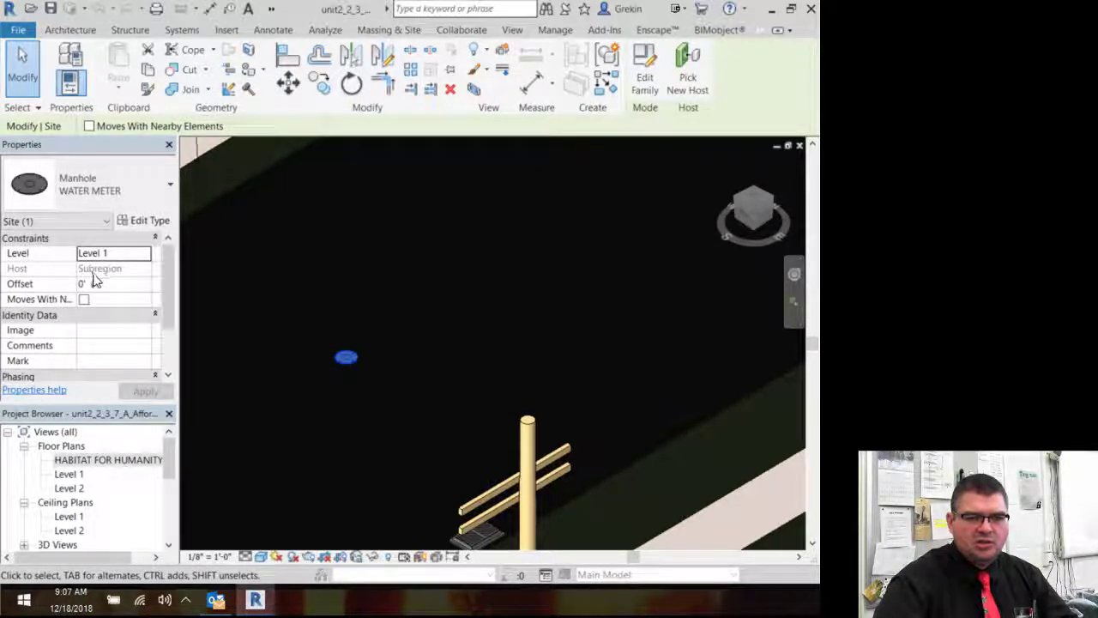
{"action": "scroll", "coordinate": [394, 422], "scroll_direction": "up", "scroll_amount": 2}
{"action": "scroll", "coordinate": [395, 422], "scroll_direction": "down", "scroll_amount": 5}
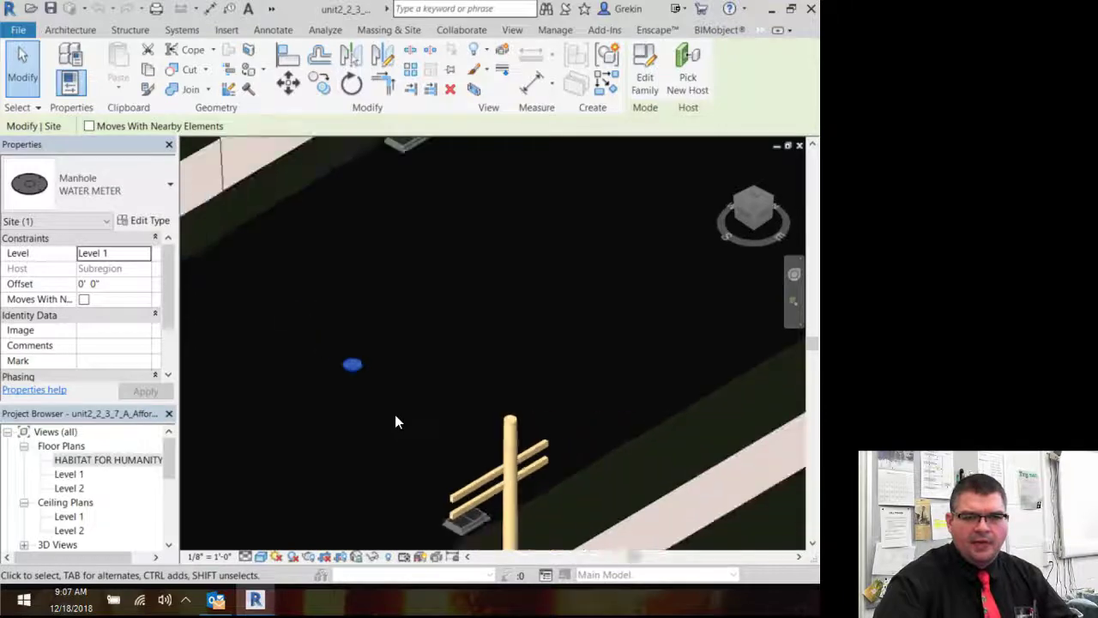
{"action": "scroll", "coordinate": [452, 445], "scroll_direction": "down", "scroll_amount": 6}
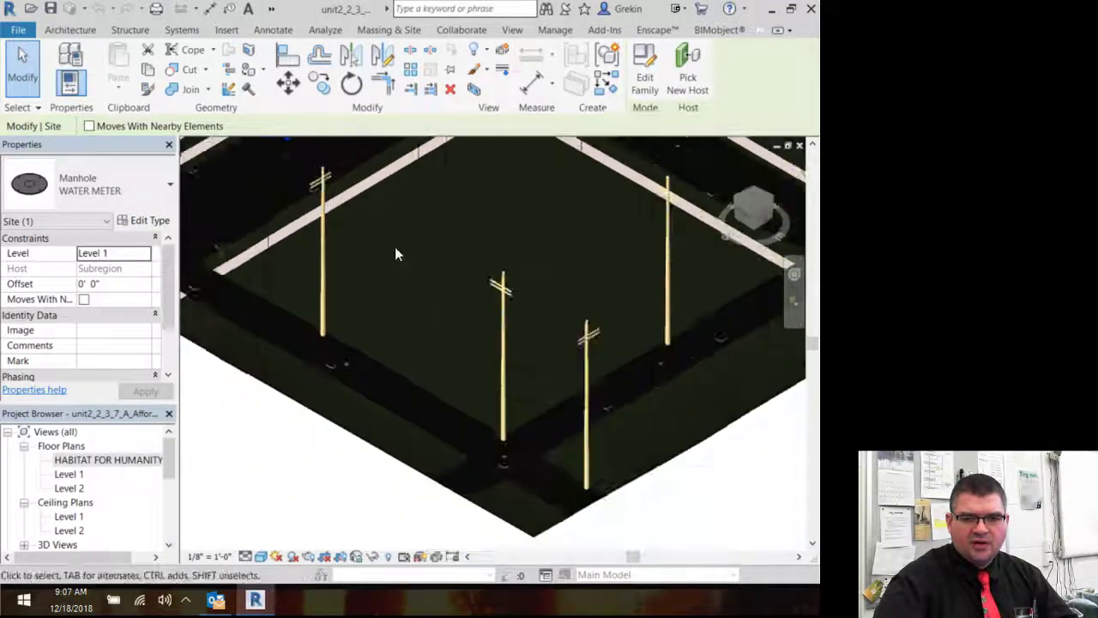
Delete the catch basin, water meter manhole and fire hydrant that lie away from the site.
{"action": "scroll", "coordinate": [486, 464], "scroll_direction": "down", "scroll_amount": 3}
{"action": "middle_click_drag", "start_coordinate": [470, 439], "coordinate": [370, 302]}
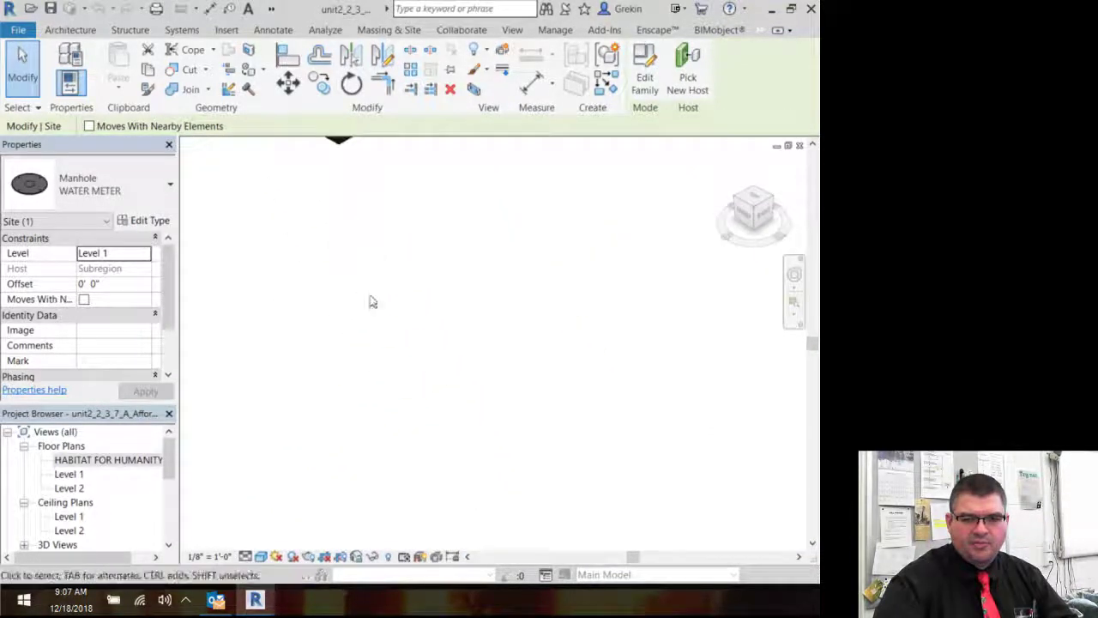
{"action": "scroll", "coordinate": [381, 429], "scroll_direction": "up", "scroll_amount": 4}
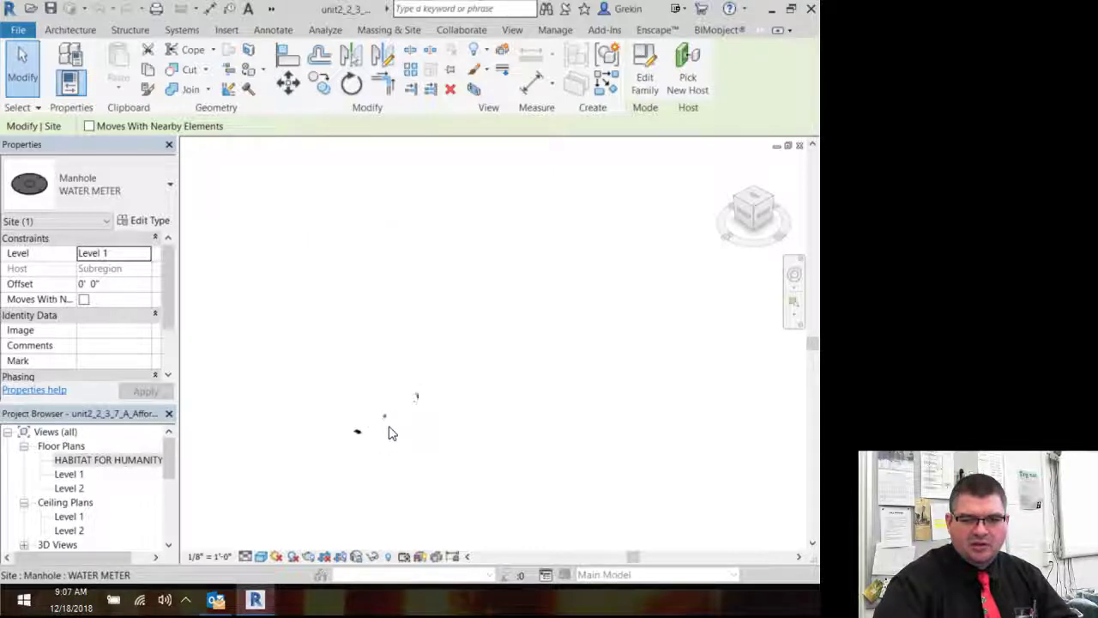
{"action": "scroll", "coordinate": [387, 442], "scroll_direction": "up", "scroll_amount": 2}
{"action": "left_click", "coordinate": [280, 429]}
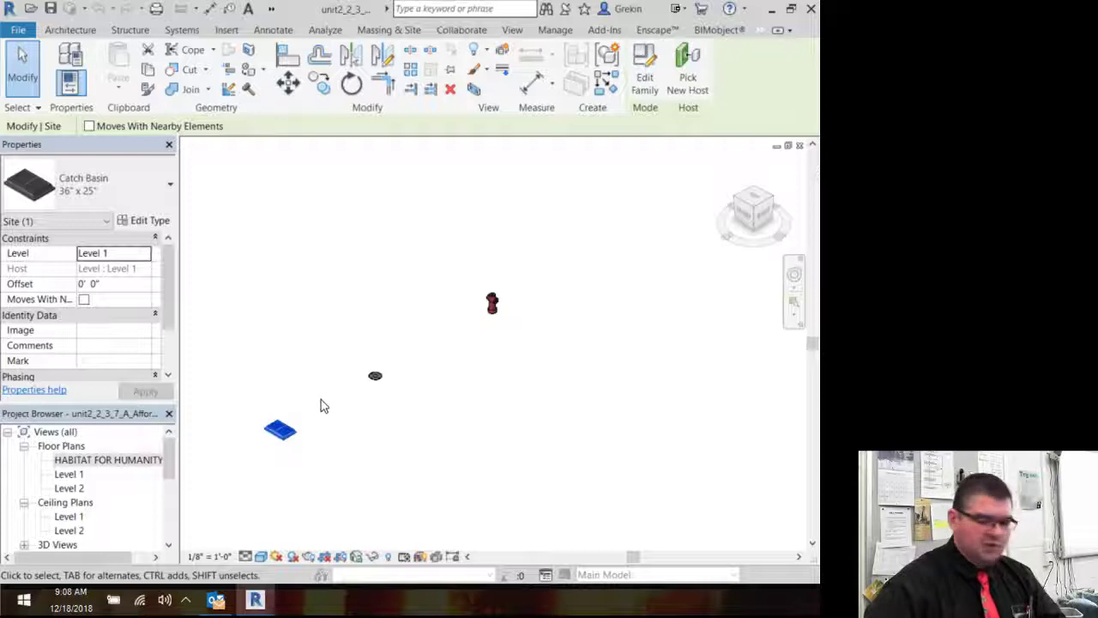
{"action": "key", "text": "Delete"}
{"action": "left_click", "coordinate": [377, 379]}
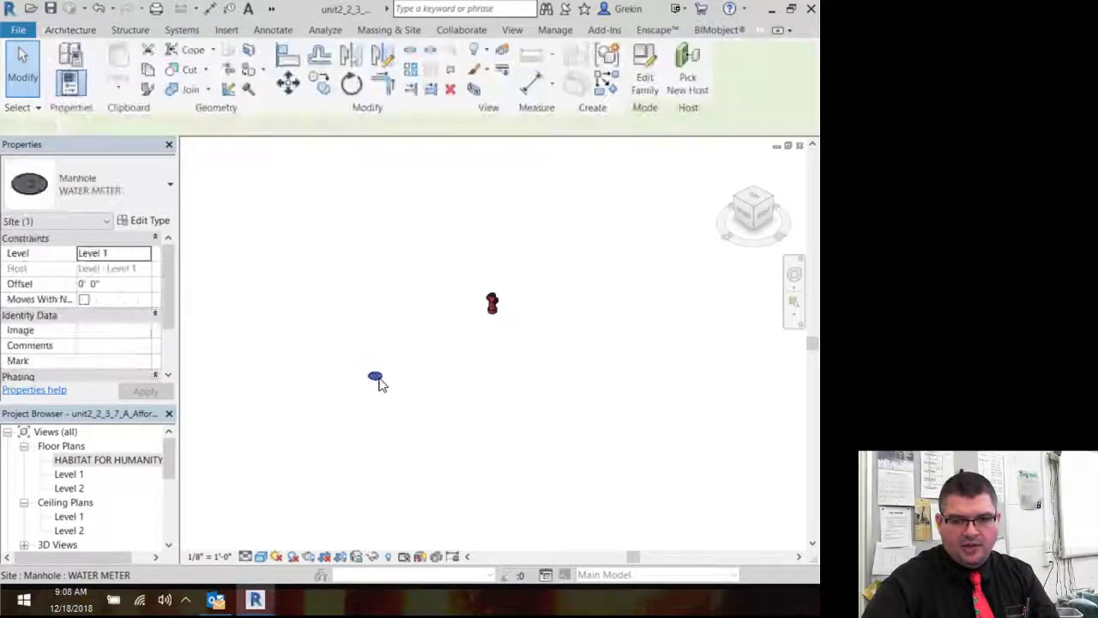
{"action": "key", "text": "Delete"}
{"action": "left_click", "coordinate": [496, 307]}
{"action": "key", "text": "Delete"}
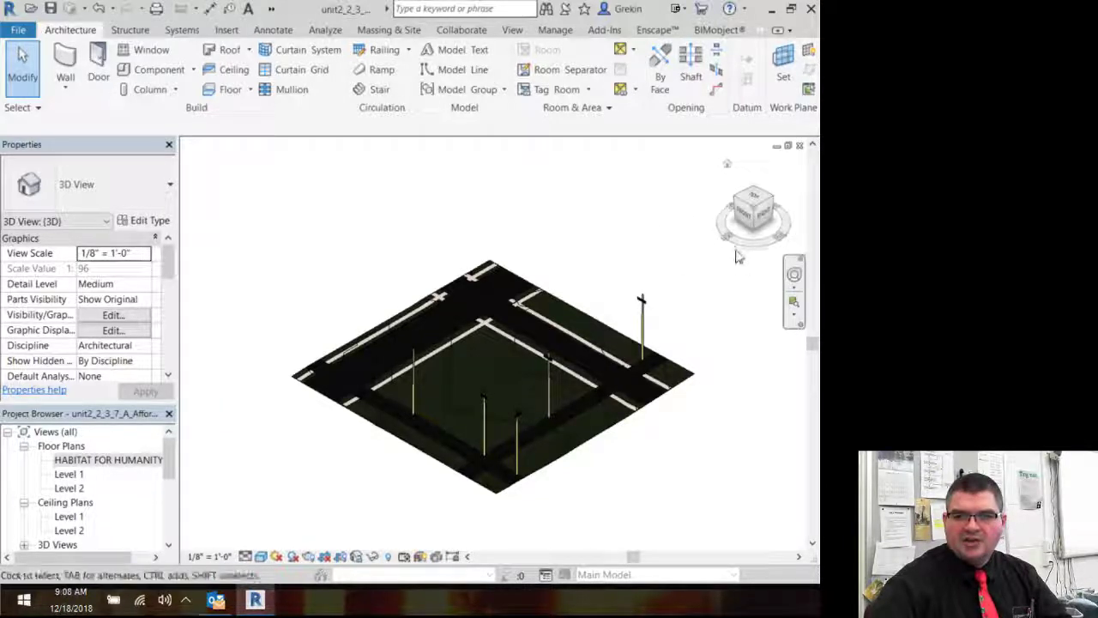
Set the 3D view to look straight down on the site and rotate it to match the floor plan's orientation.
{"action": "left_click", "coordinate": [753, 203]}
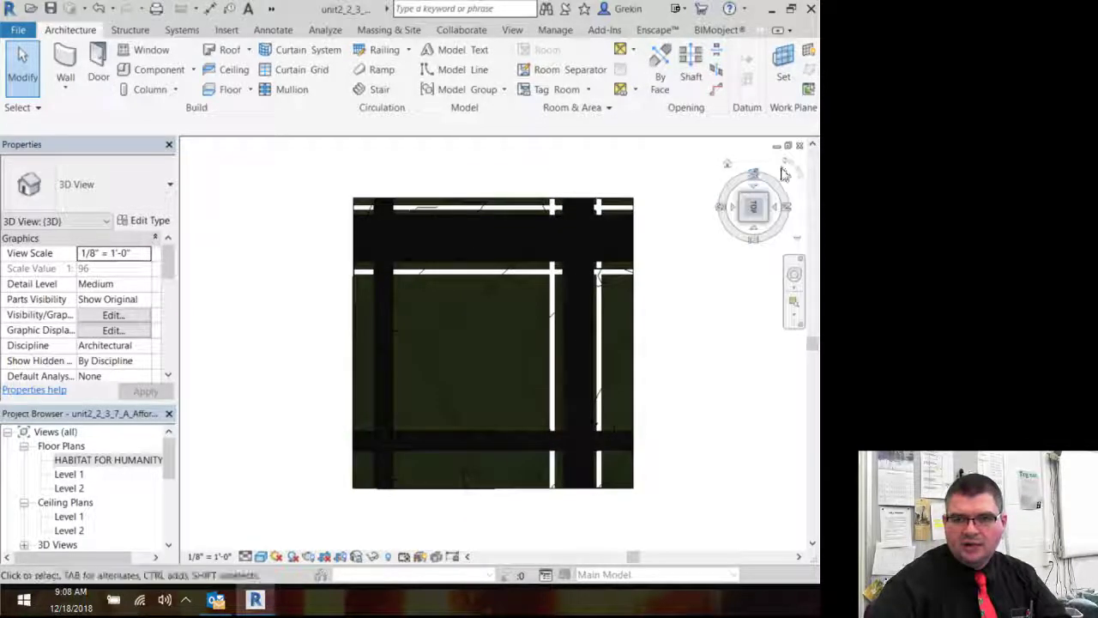
{"action": "left_click", "coordinate": [787, 167]}
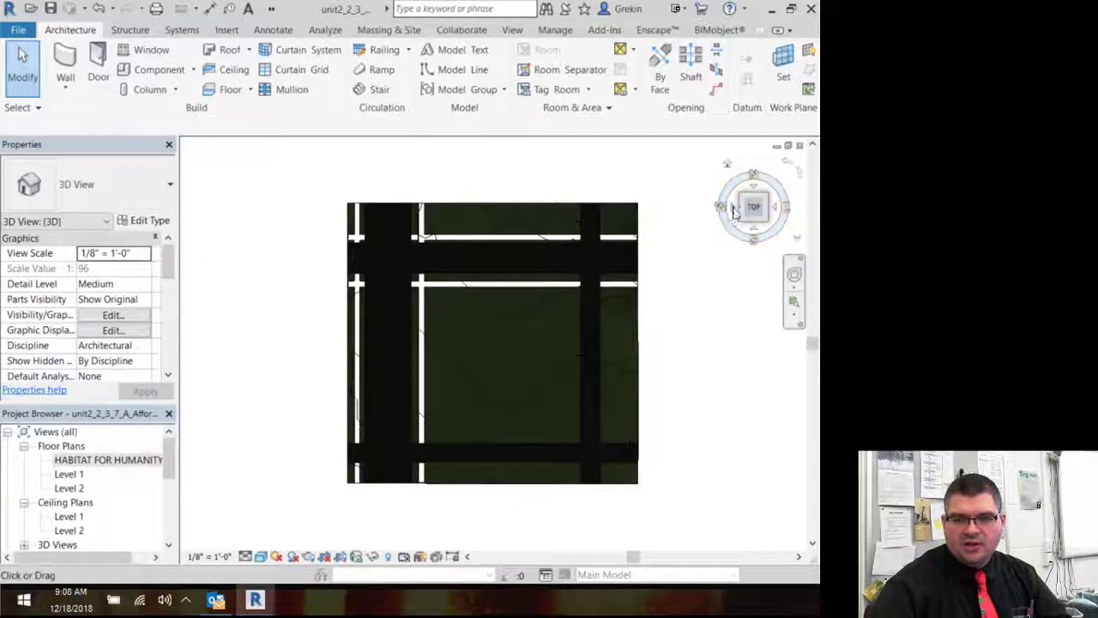
{"action": "scroll", "coordinate": [468, 300], "scroll_direction": "up", "scroll_amount": 3}
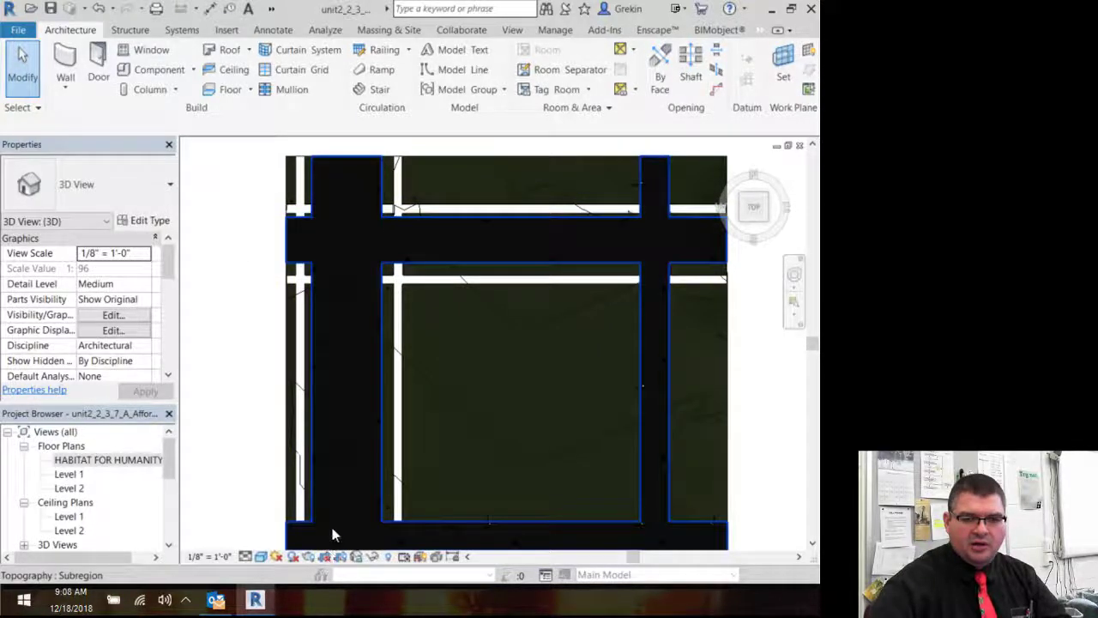
{"action": "scroll", "coordinate": [536, 360], "scroll_direction": "up", "scroll_amount": 2}
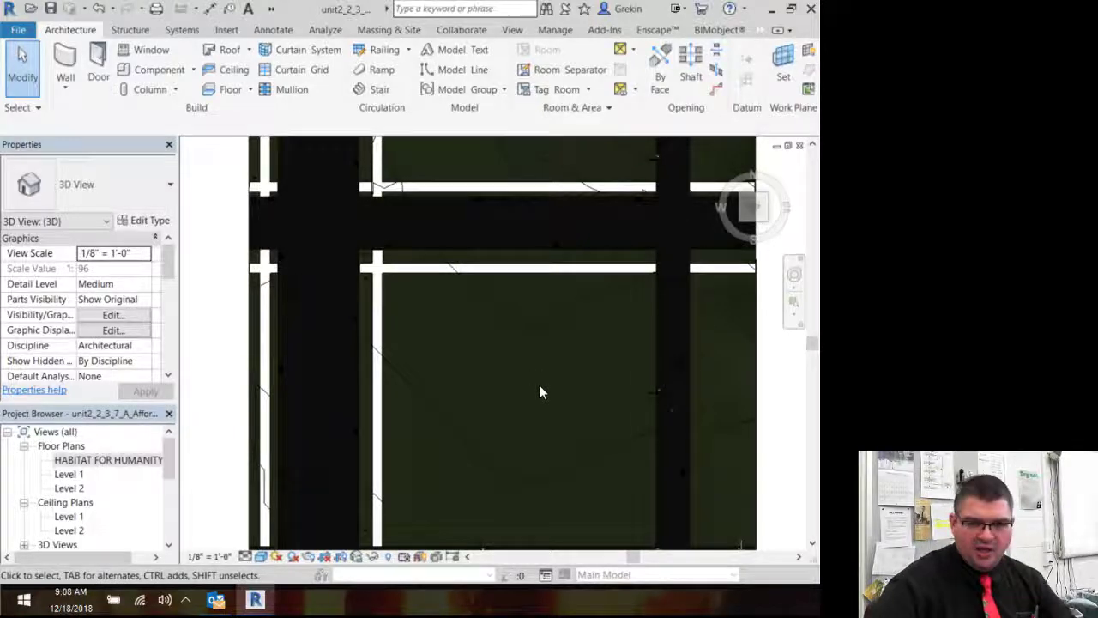
{"action": "middle_click_drag", "start_coordinate": [539, 387], "coordinate": [532, 331]}
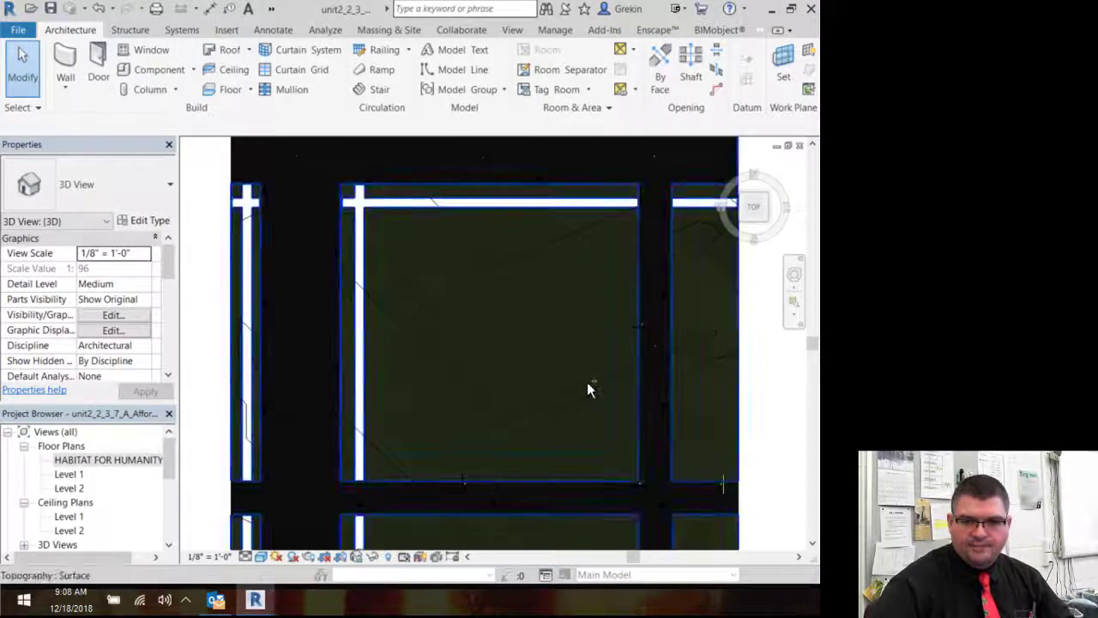
Examine the site's topography, streets and utility poles from low angles around the block.
{"action": "middle_click_drag", "start_coordinate": [589, 387], "coordinate": [635, 120], "text": "shift"}
{"action": "scroll", "coordinate": [544, 417], "scroll_direction": "down", "scroll_amount": 1}
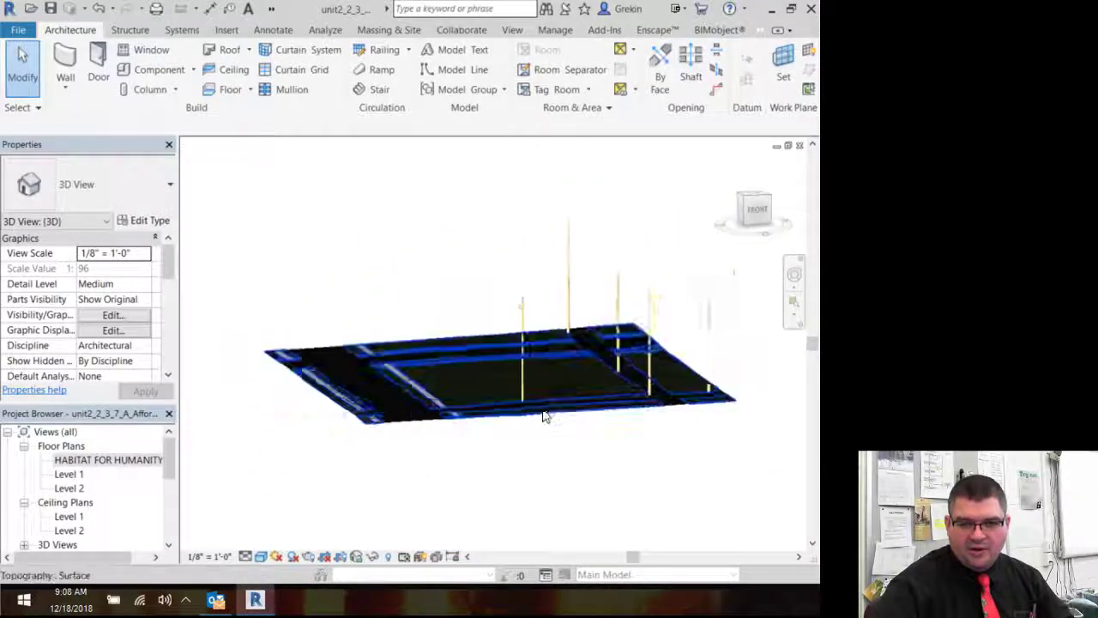
{"action": "scroll", "coordinate": [544, 418], "scroll_direction": "up", "scroll_amount": 3}
{"action": "scroll", "coordinate": [552, 363], "scroll_direction": "up", "scroll_amount": 2}
{"action": "scroll", "coordinate": [509, 388], "scroll_direction": "up", "scroll_amount": 3}
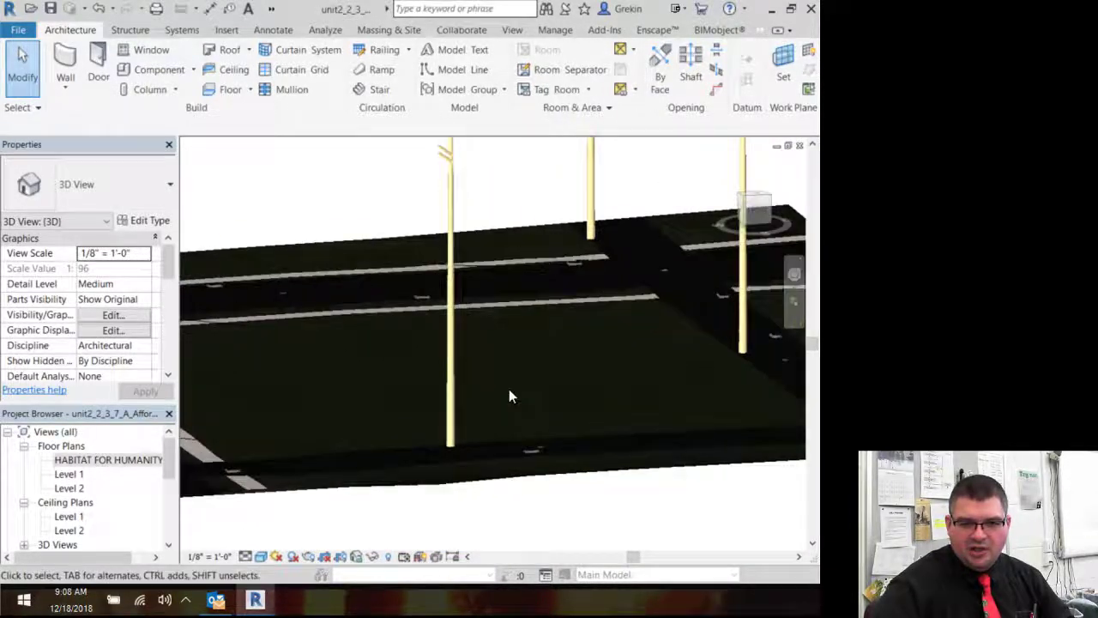
{"action": "middle_click_drag", "start_coordinate": [582, 430], "coordinate": [516, 424], "text": "shift"}
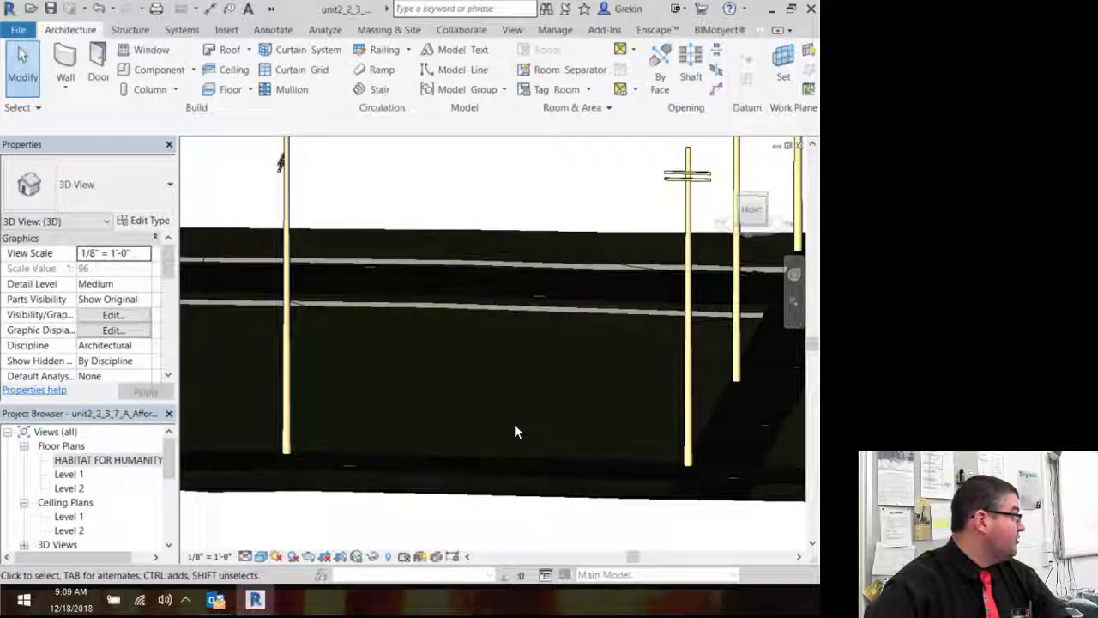
{"action": "middle_click_drag", "start_coordinate": [515, 429], "coordinate": [578, 442], "text": "shift"}
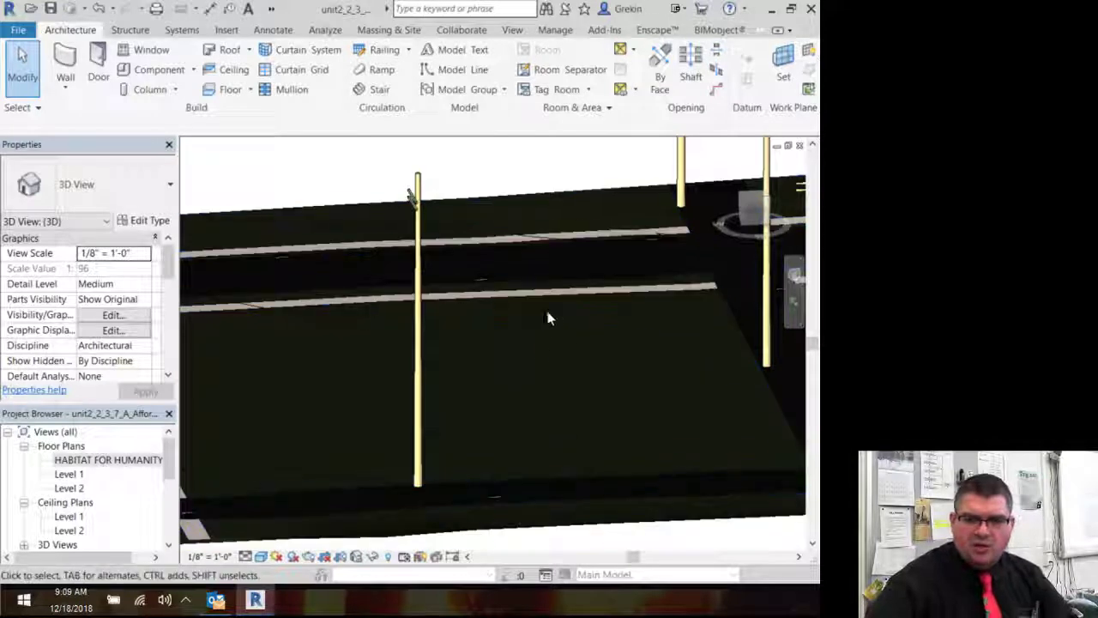
{"action": "left_click", "coordinate": [746, 202]}
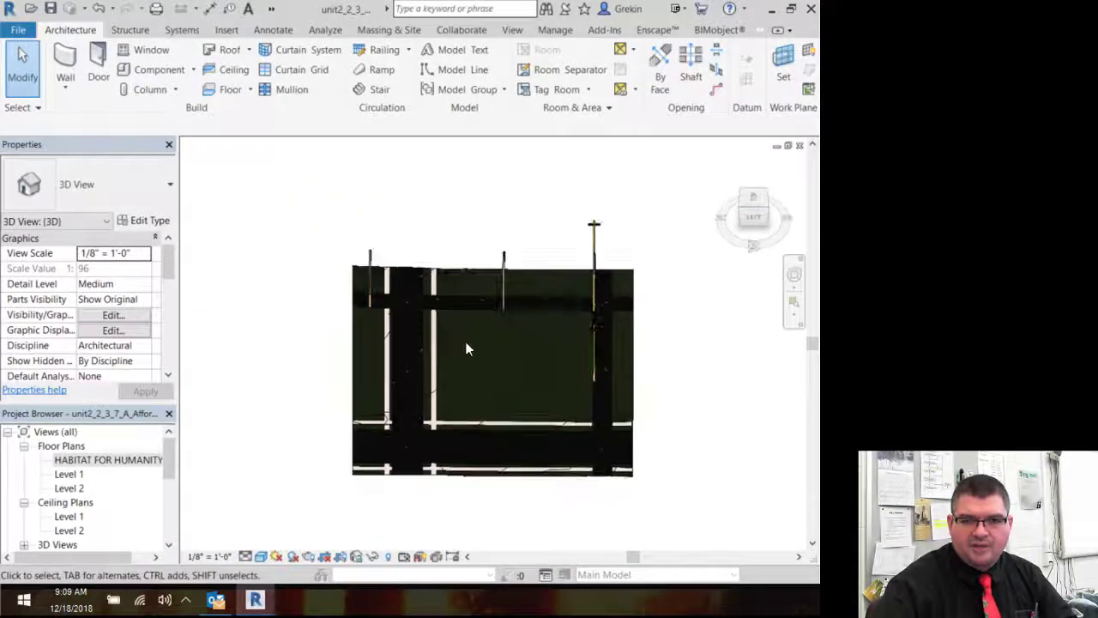
Open the site's topography surface for editing.
{"action": "scroll", "coordinate": [471, 356], "scroll_direction": "up", "scroll_amount": 3}
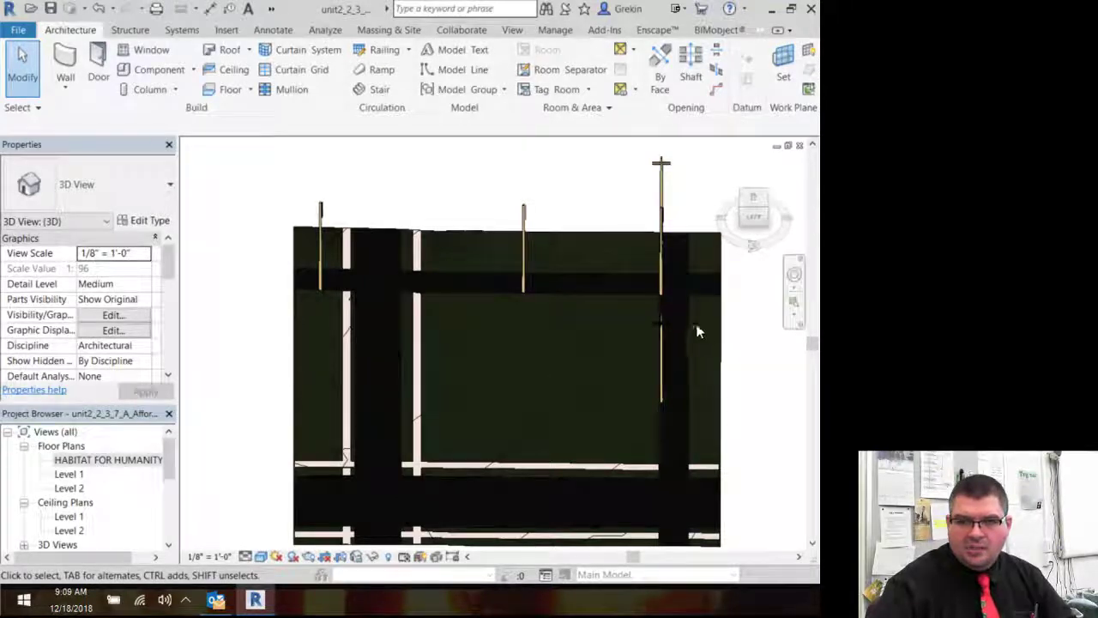
{"action": "middle_click_drag", "start_coordinate": [670, 451], "coordinate": [444, 421], "text": "shift"}
{"action": "scroll", "coordinate": [444, 421], "scroll_direction": "up", "scroll_amount": 2}
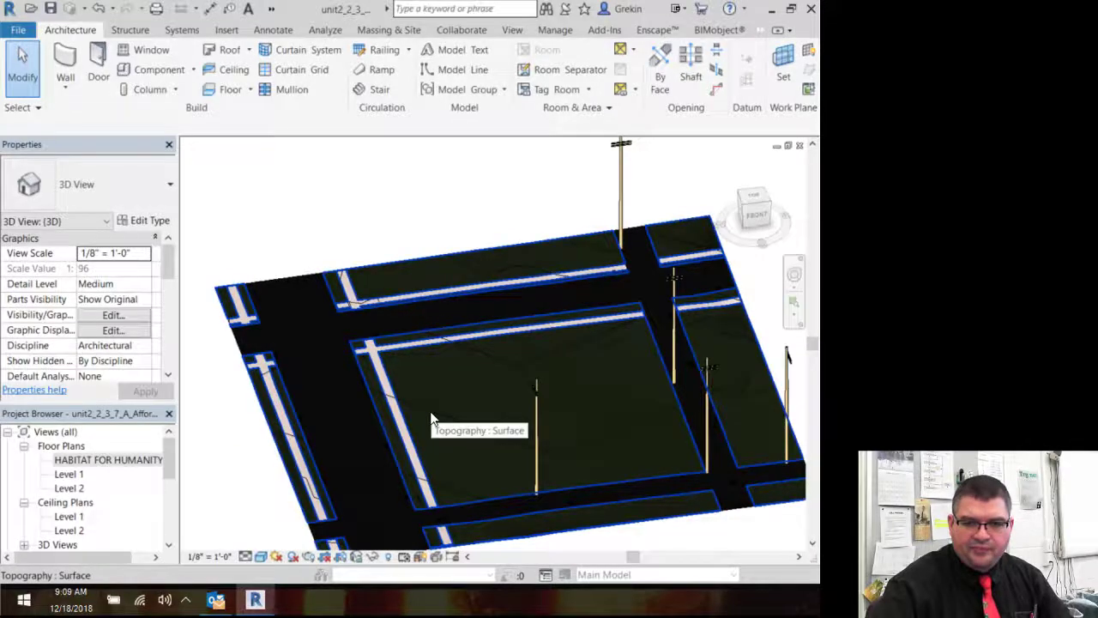
{"action": "left_click", "coordinate": [432, 418]}
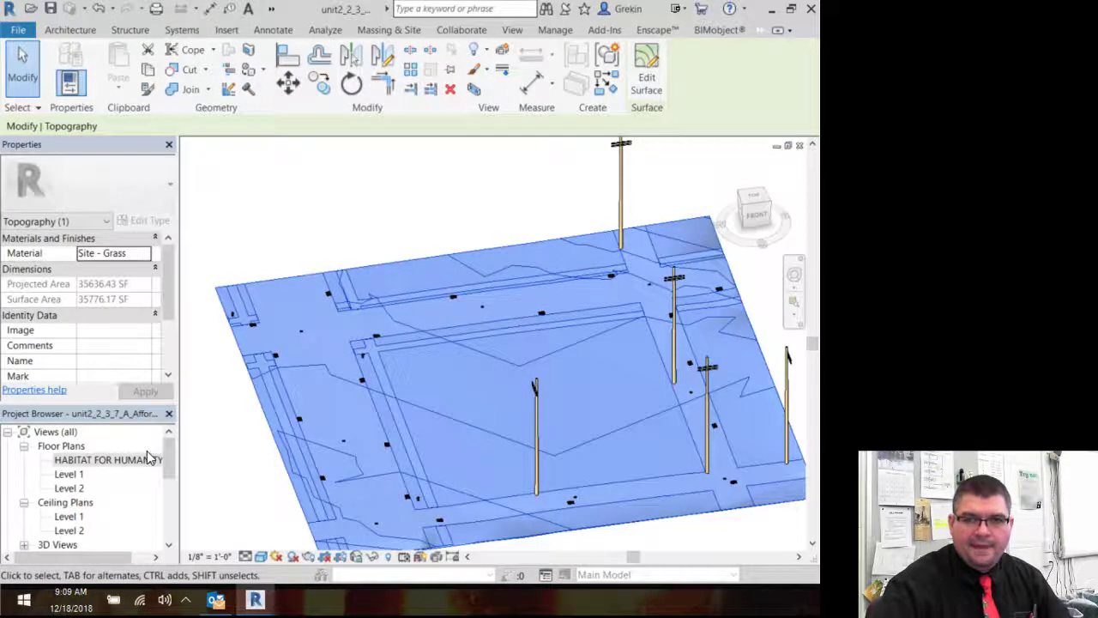
{"action": "left_click", "coordinate": [650, 69]}
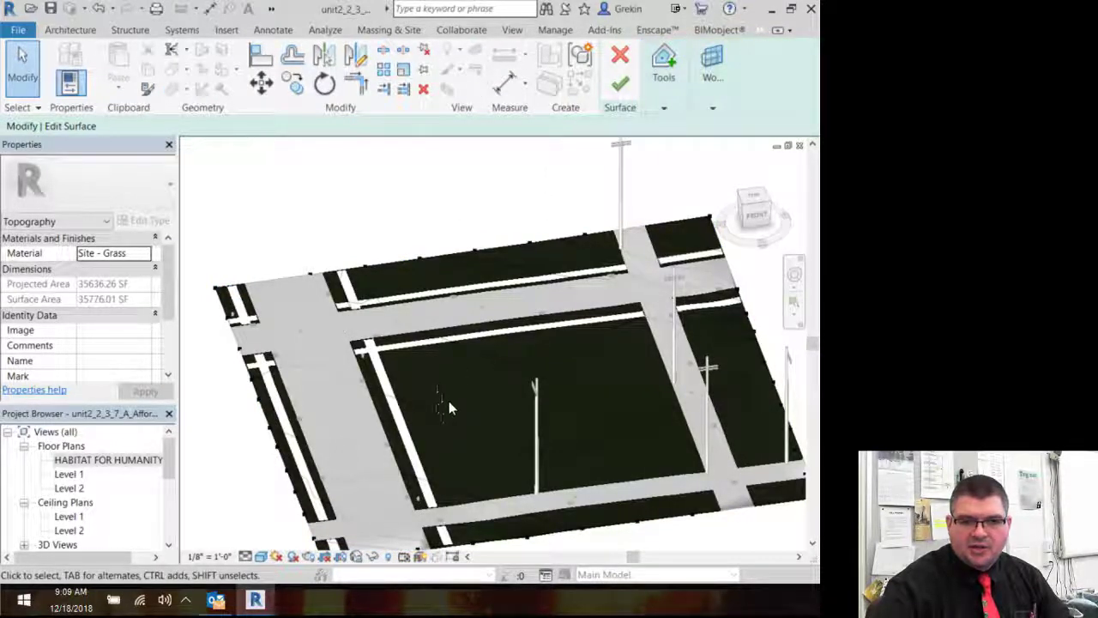
{"action": "scroll", "coordinate": [442, 388], "scroll_direction": "up", "scroll_amount": 2}
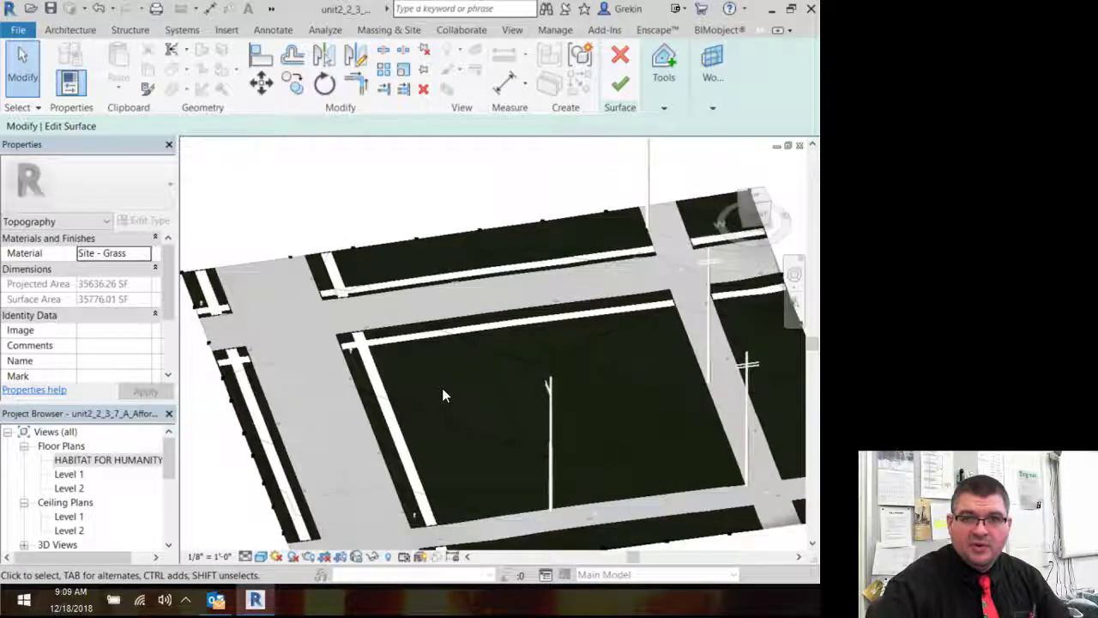
Inspect the elevations of several boundary points along the far edge of the surface, from one end to the other.
{"action": "mouse_move", "coordinate": [663, 108]}
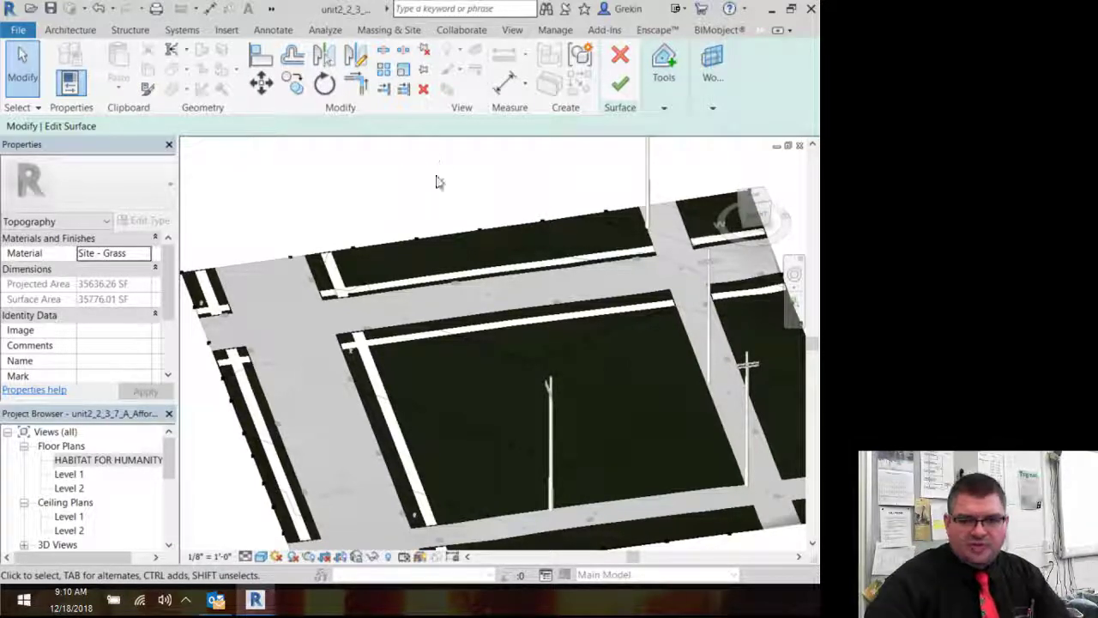
{"action": "left_click", "coordinate": [478, 228]}
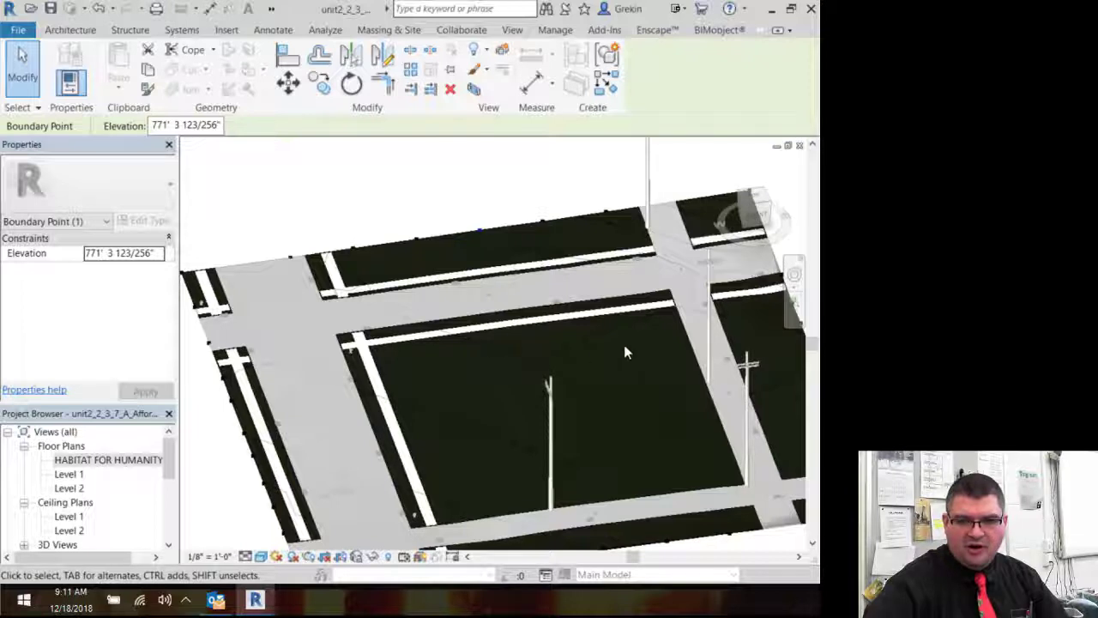
{"action": "left_click", "coordinate": [531, 369]}
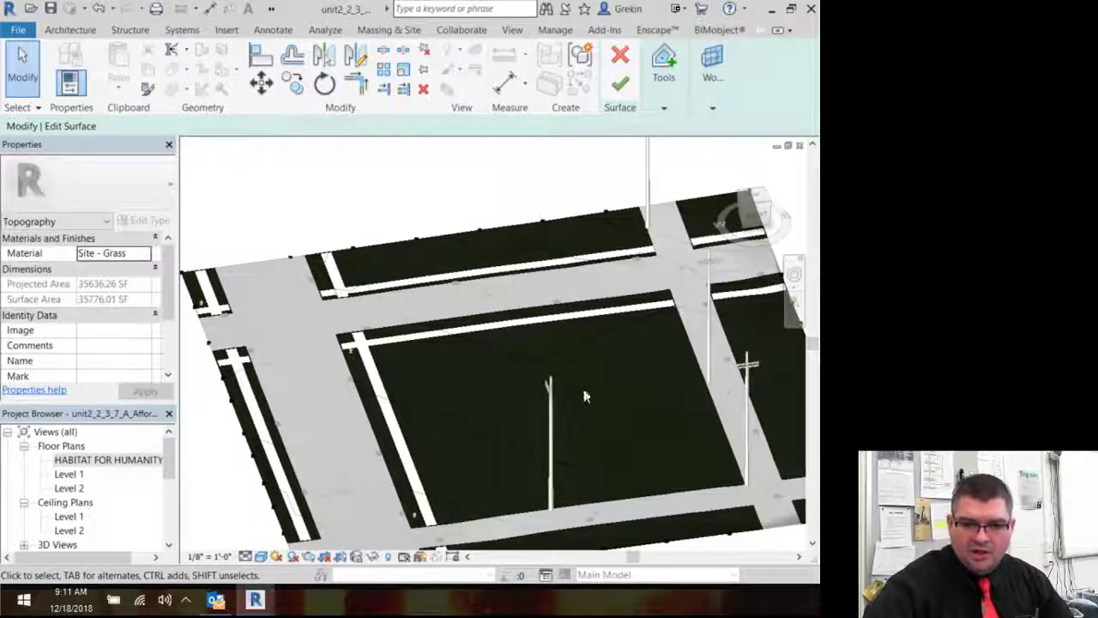
{"action": "middle_click_drag", "start_coordinate": [621, 423], "coordinate": [573, 339]}
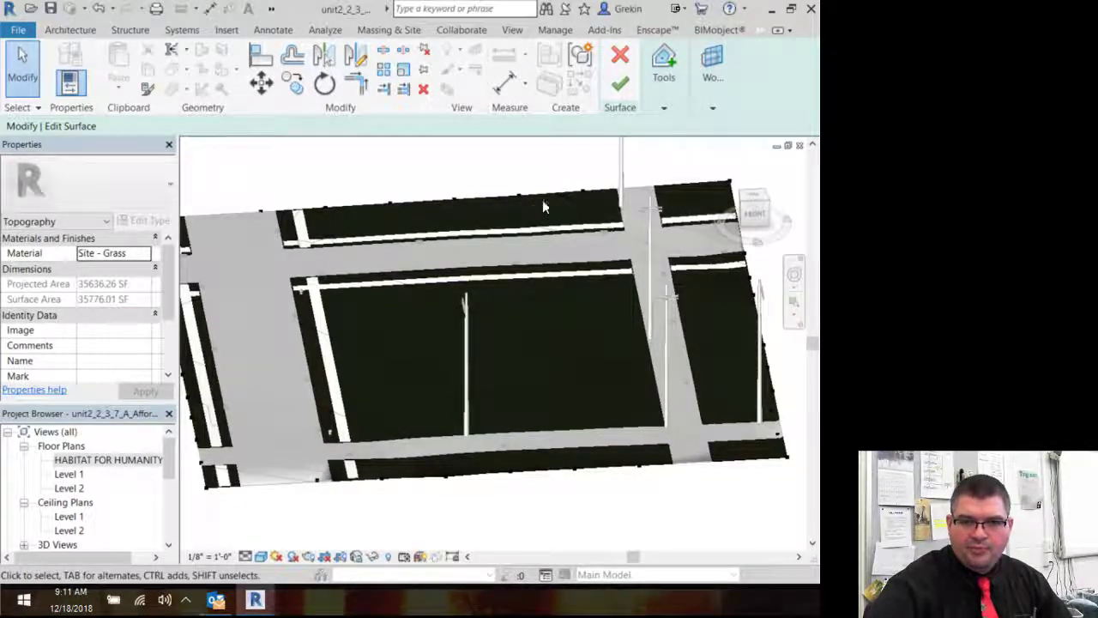
{"action": "left_click", "coordinate": [586, 193]}
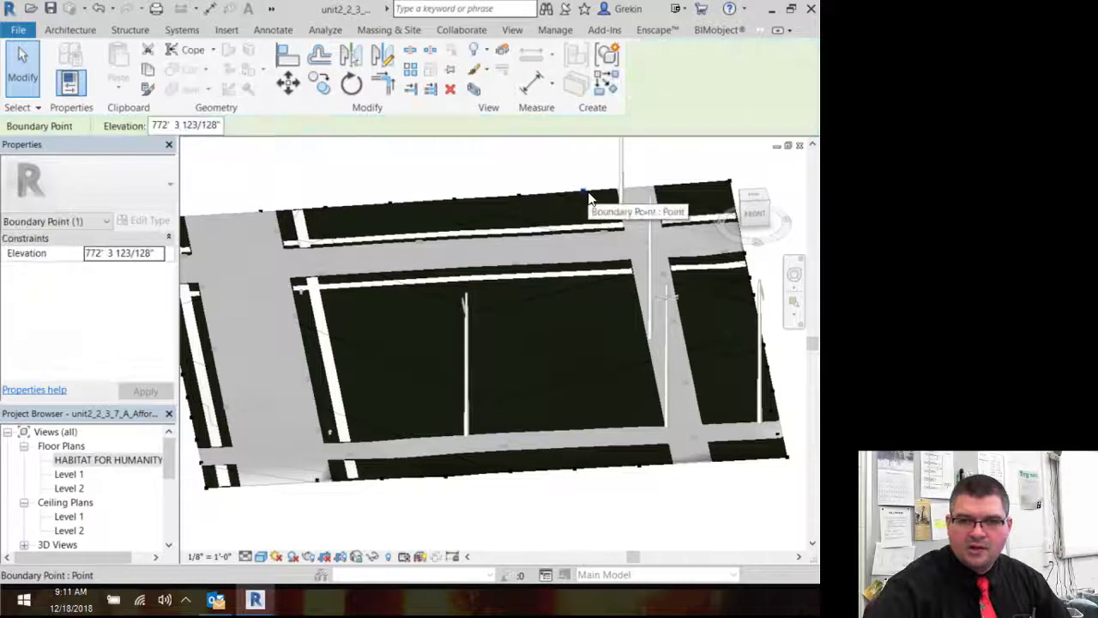
{"action": "left_click_drag", "start_coordinate": [586, 194], "coordinate": [451, 200]}
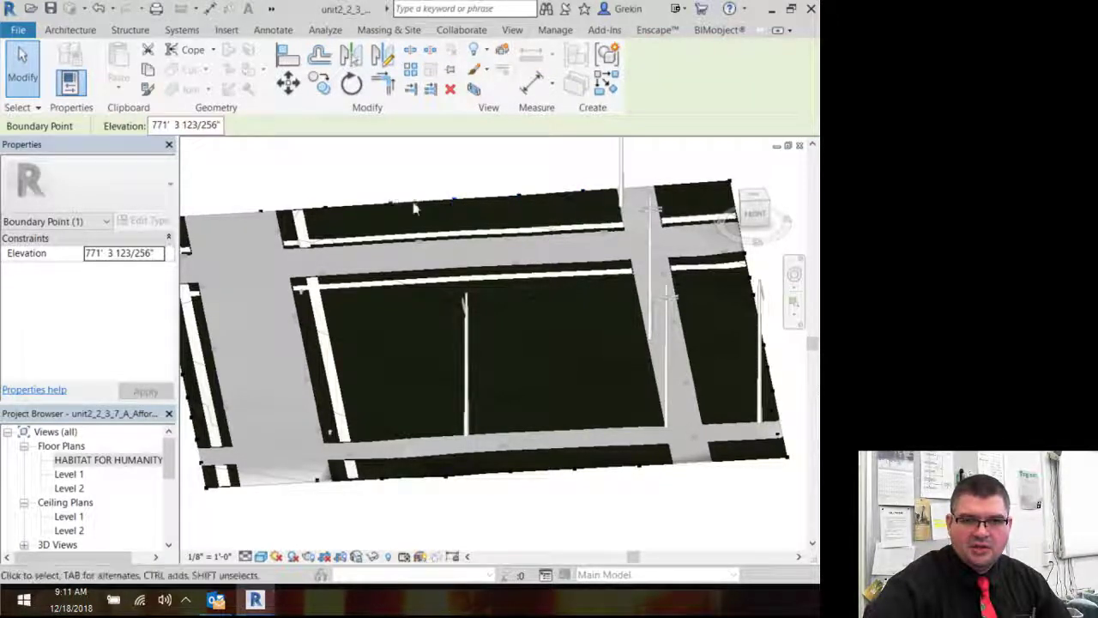
{"action": "left_click_drag", "start_coordinate": [317, 213], "coordinate": [325, 208]}
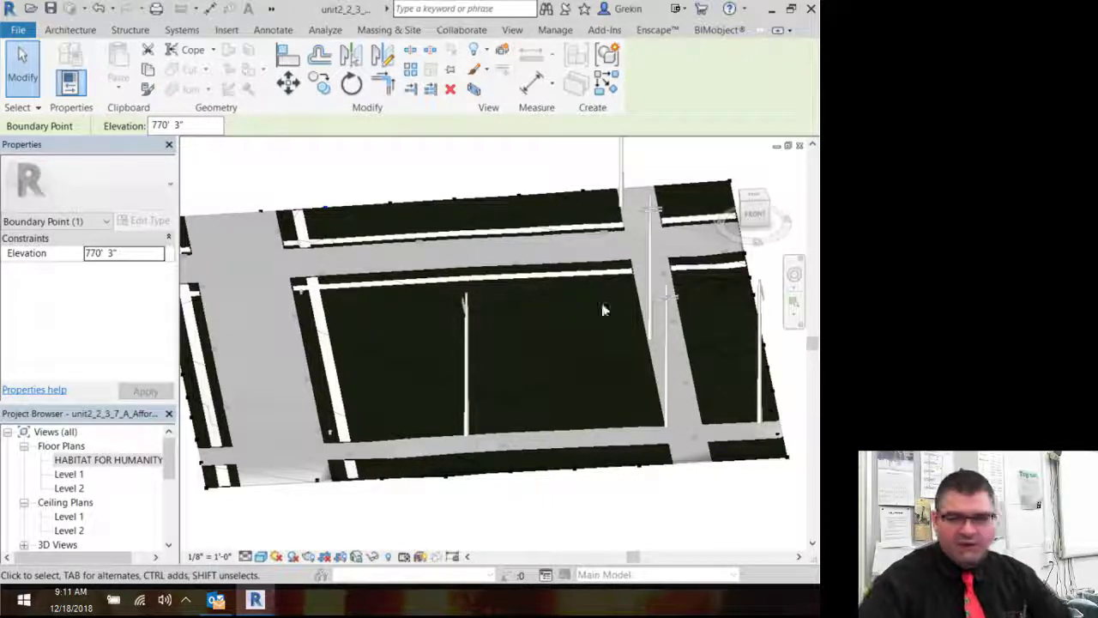
{"action": "left_click", "coordinate": [584, 195]}
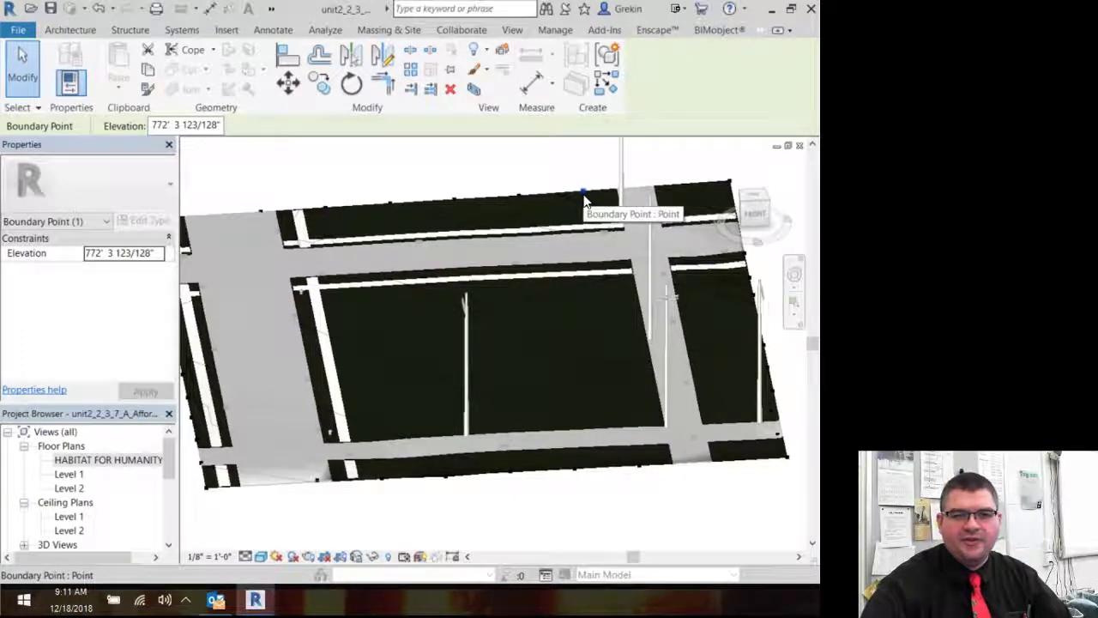
{"action": "left_click", "coordinate": [323, 209]}
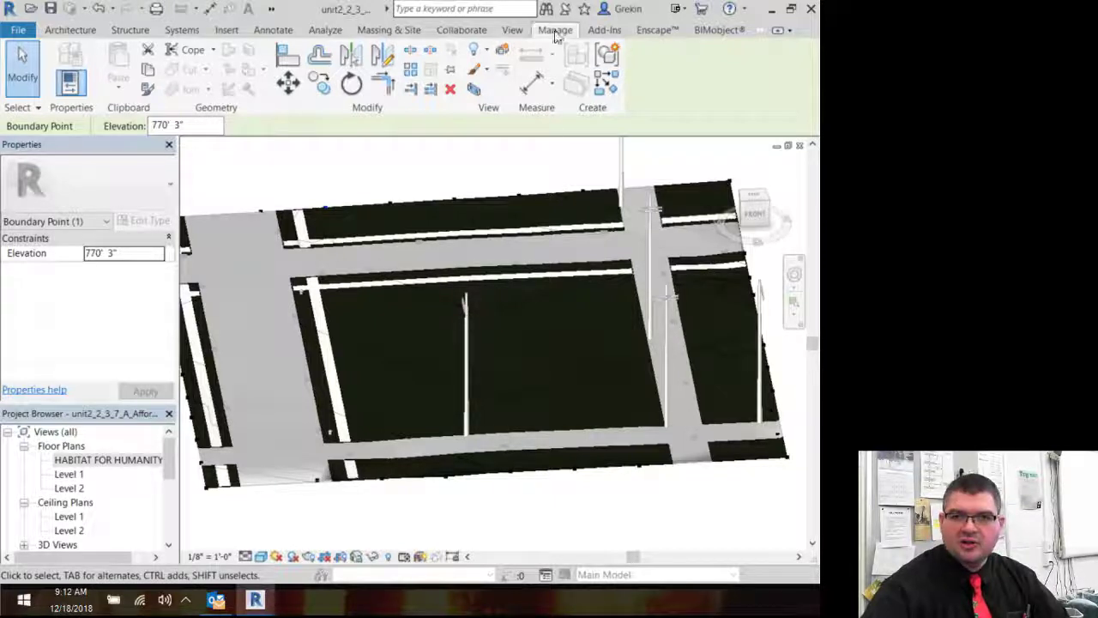
{"action": "left_click", "coordinate": [389, 30]}
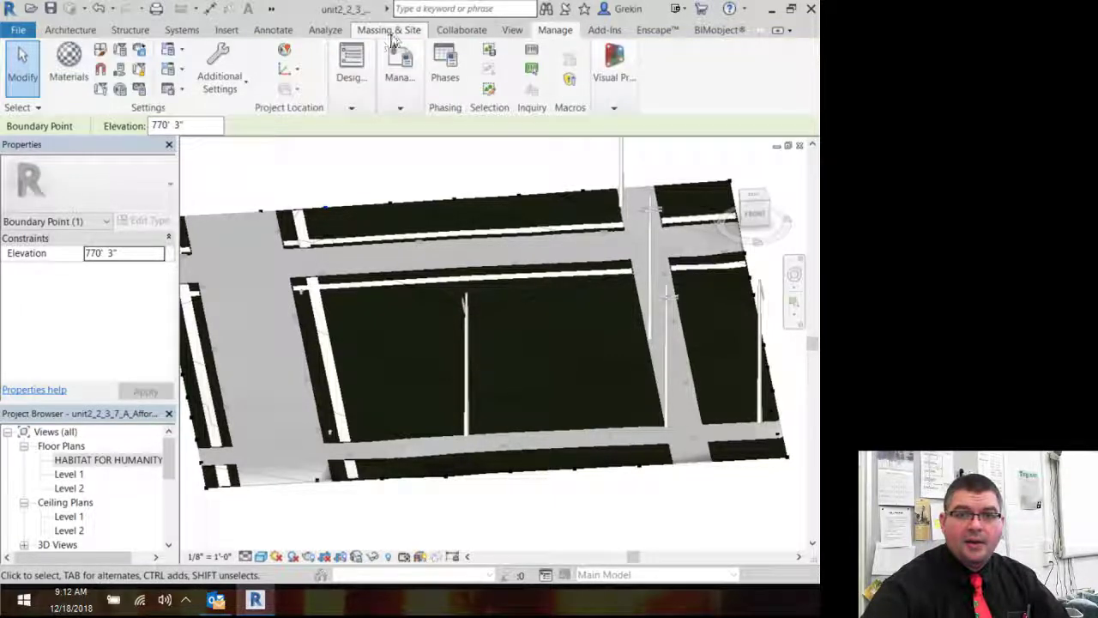
{"action": "left_click", "coordinate": [75, 35]}
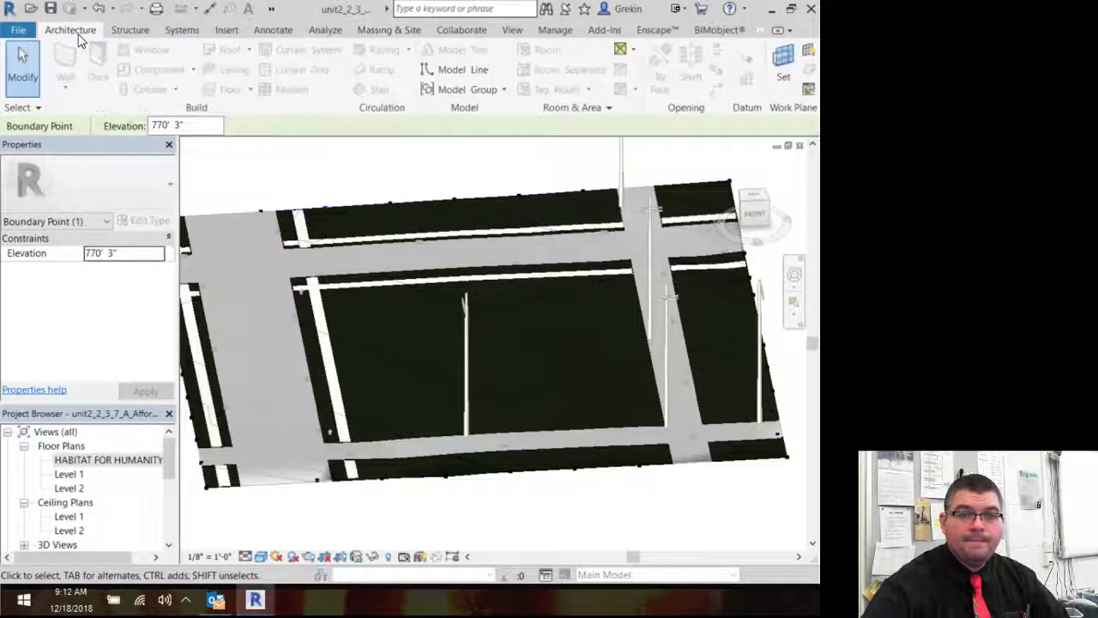
{"action": "left_click", "coordinate": [384, 33]}
{"action": "left_click", "coordinate": [555, 30]}
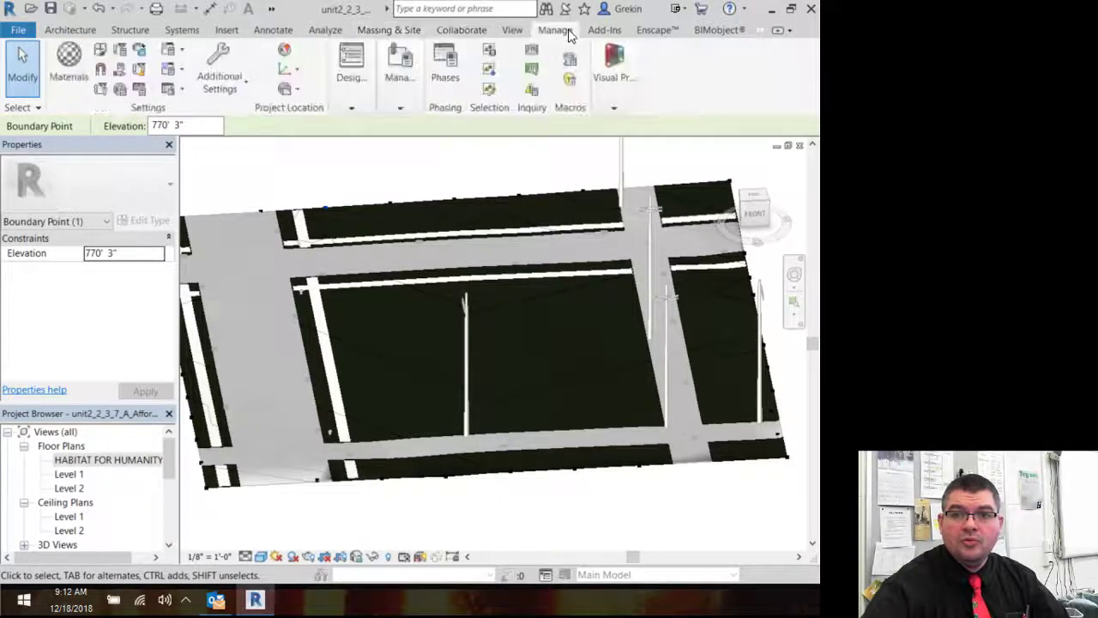
{"action": "left_click", "coordinate": [770, 32]}
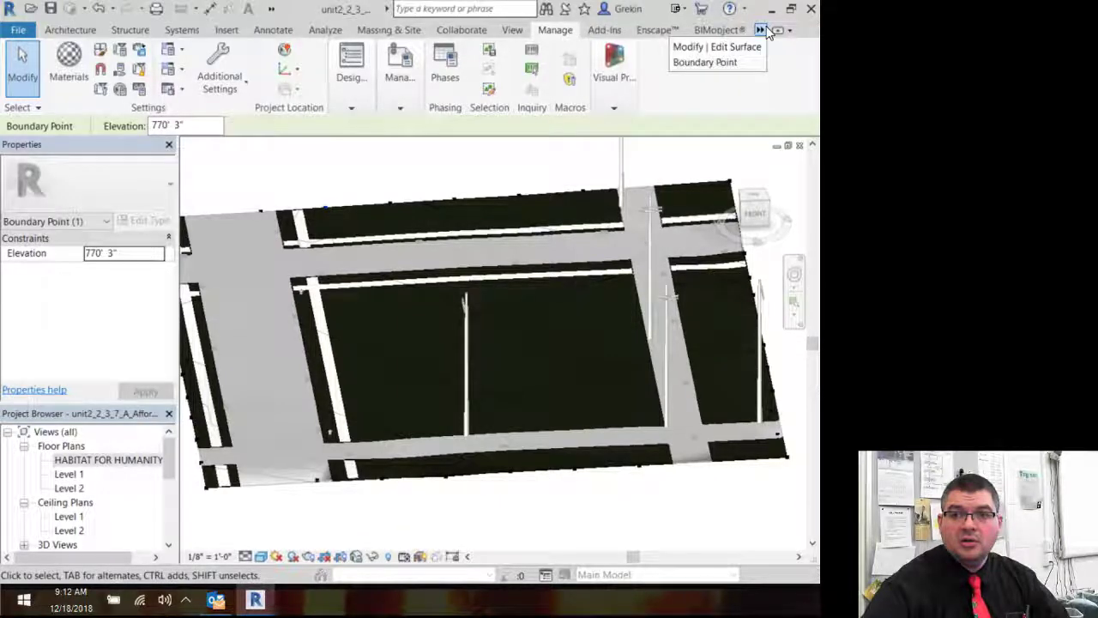
{"action": "left_click", "coordinate": [740, 43]}
Place a row of five surface points at 772' absolute elevation just inside the north sidewalk of the central lot.
{"action": "left_click", "coordinate": [664, 108]}
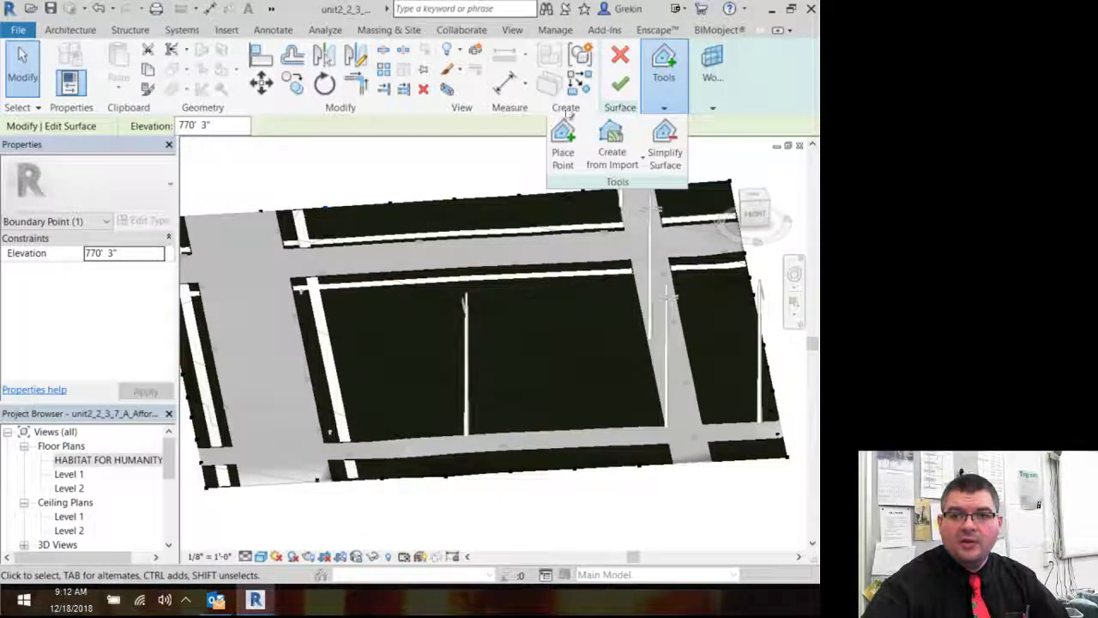
{"action": "left_click", "coordinate": [563, 146]}
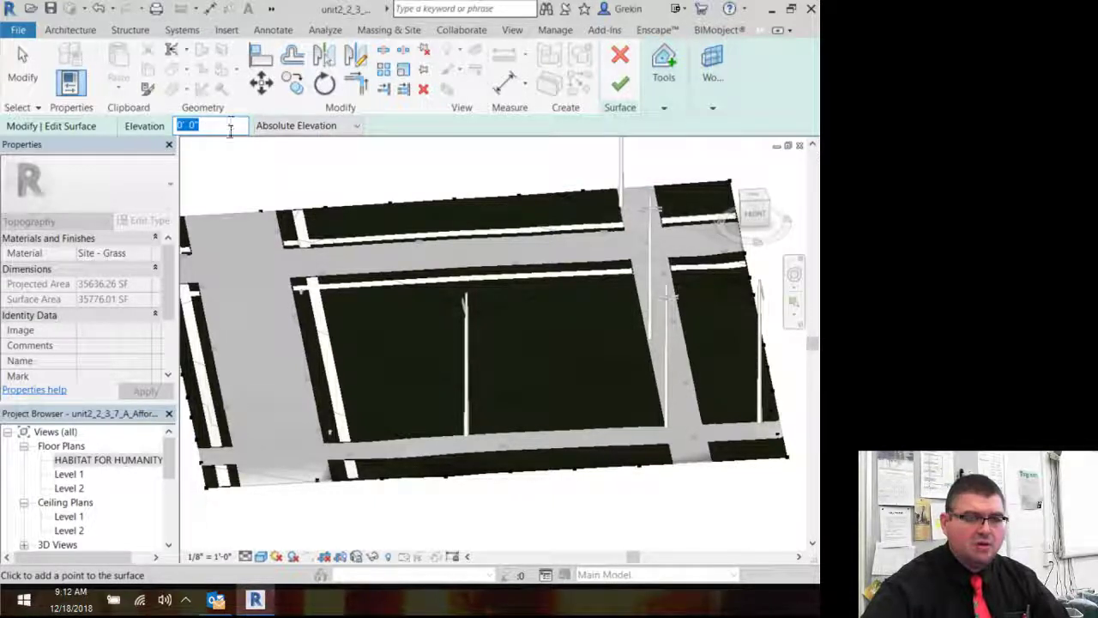
{"action": "type", "text": "772"}
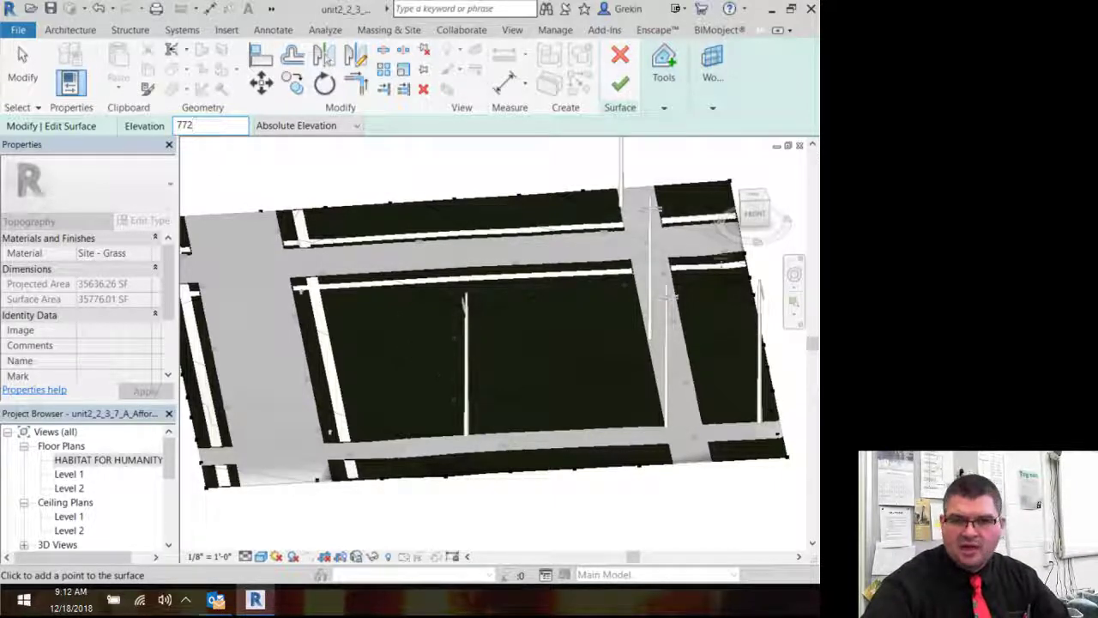
{"action": "left_click", "coordinate": [755, 205]}
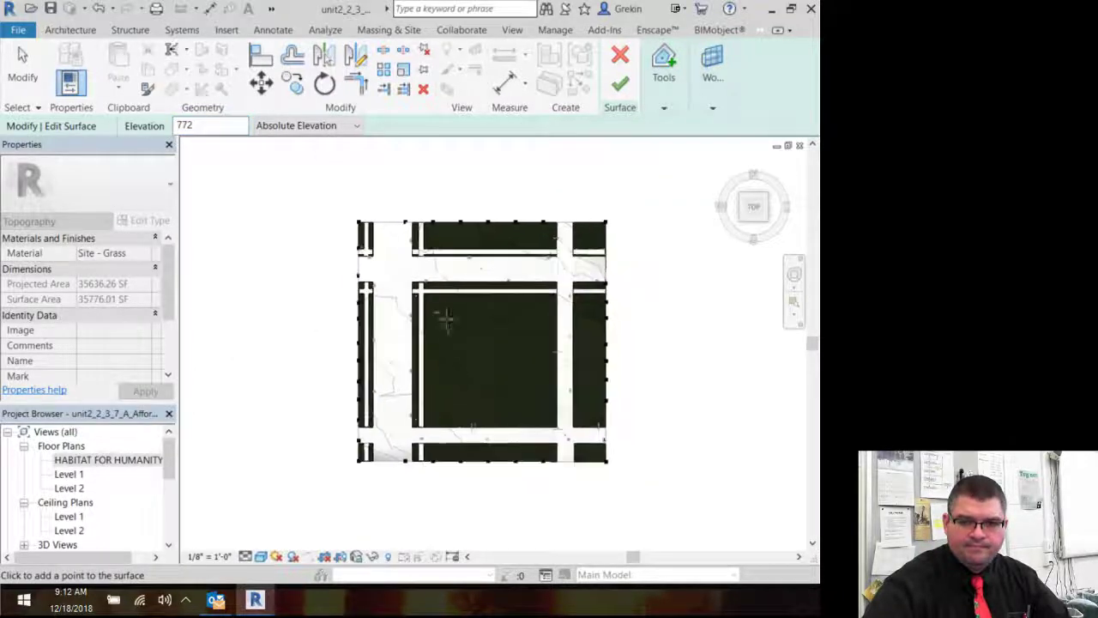
{"action": "scroll", "coordinate": [442, 312], "scroll_direction": "up", "scroll_amount": 4}
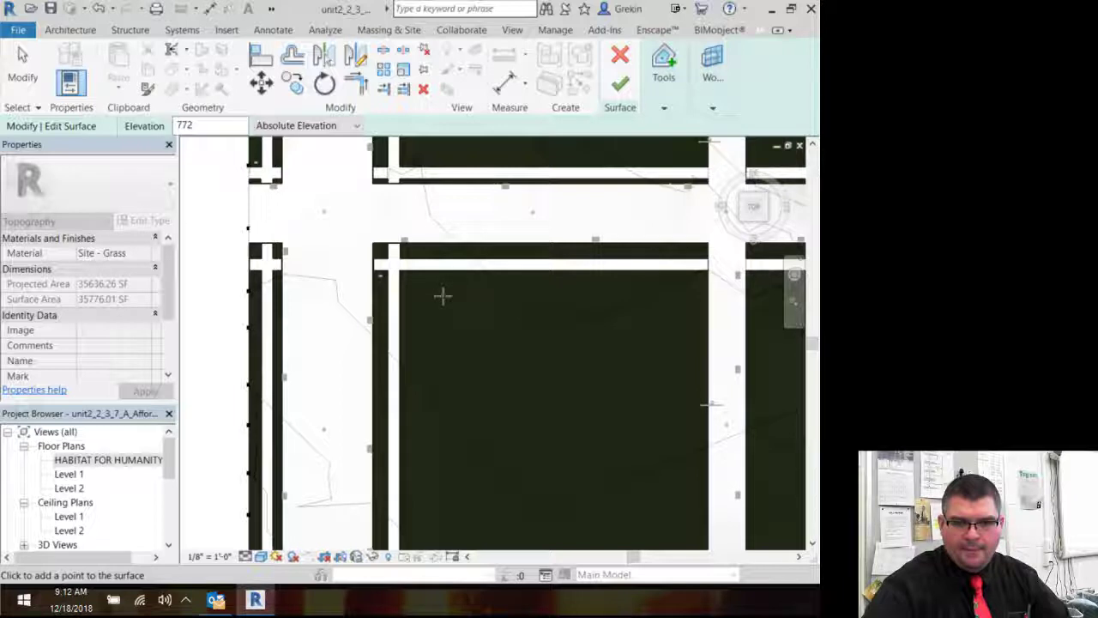
{"action": "key", "text": "Return"}
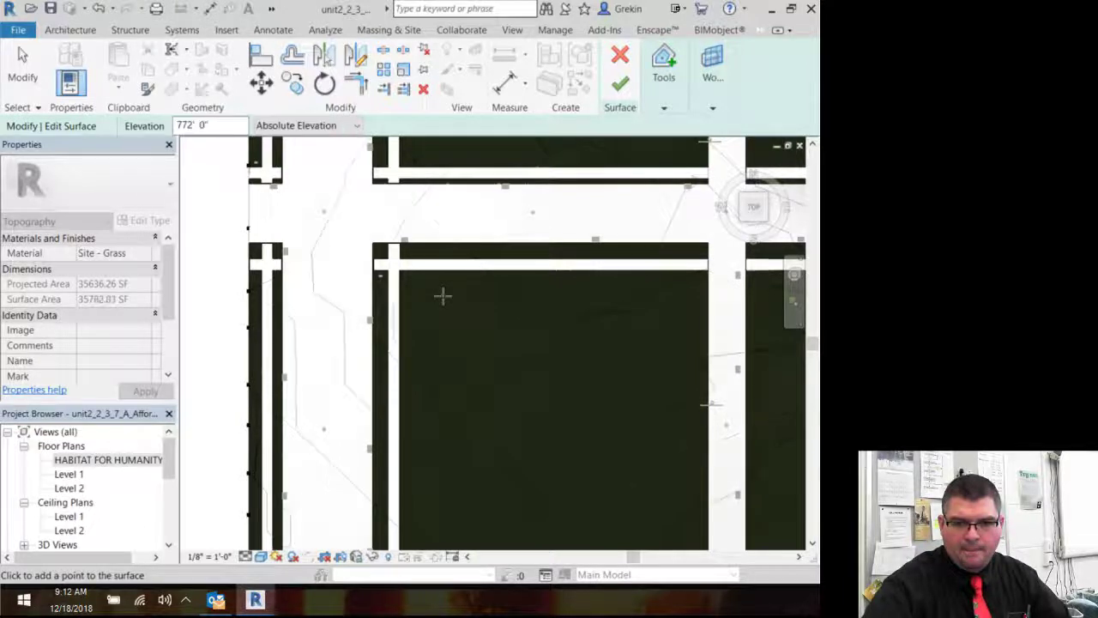
{"action": "left_click", "coordinate": [494, 294]}
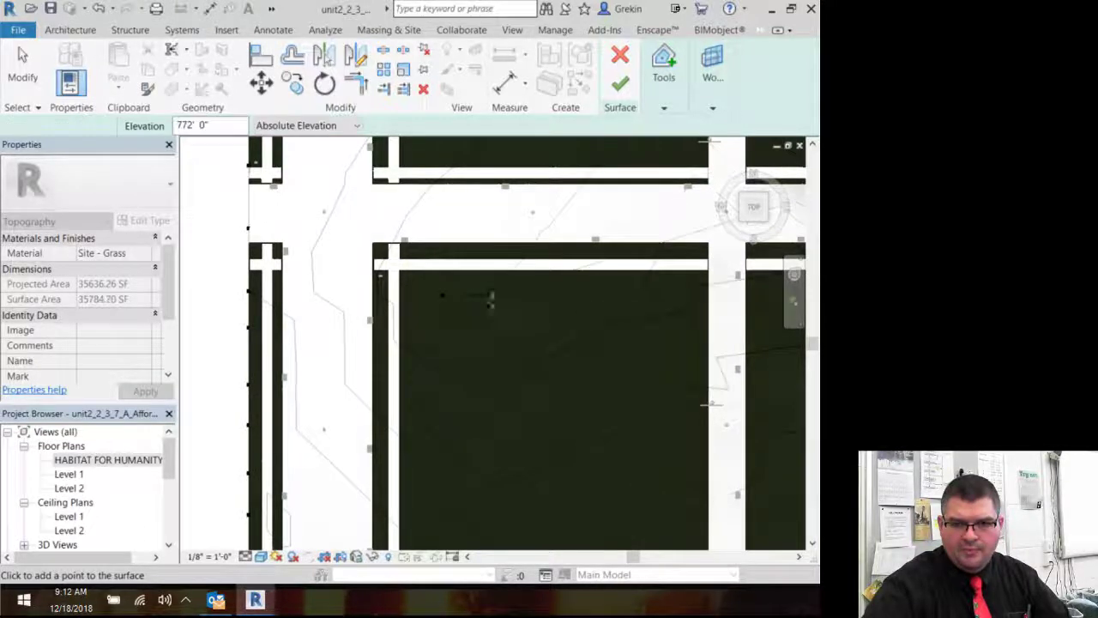
{"action": "left_click", "coordinate": [549, 296]}
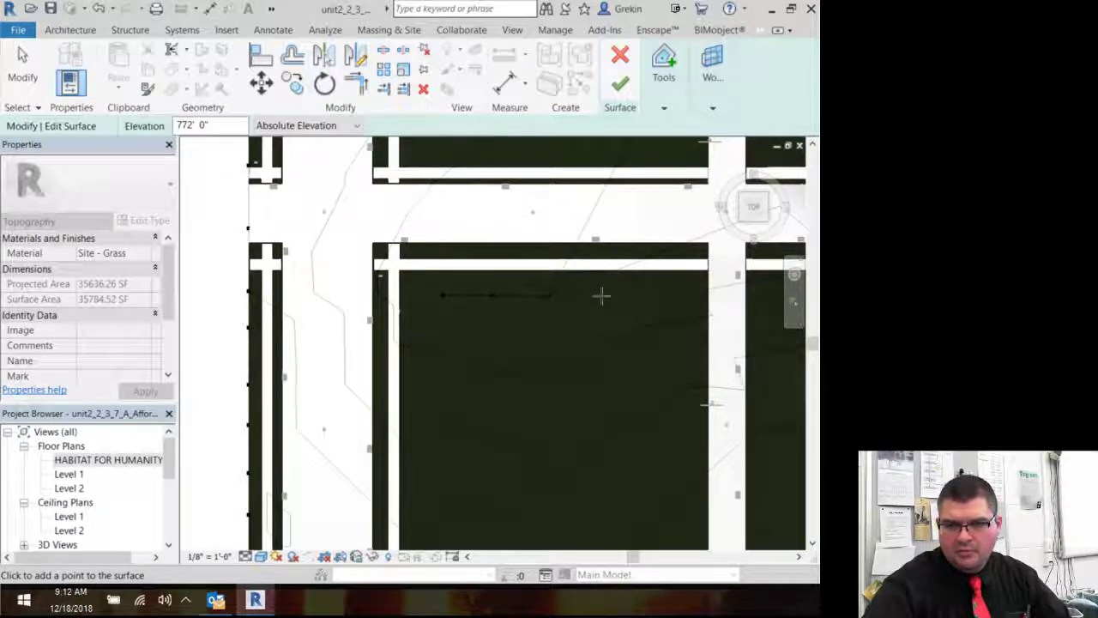
{"action": "left_click", "coordinate": [601, 296]}
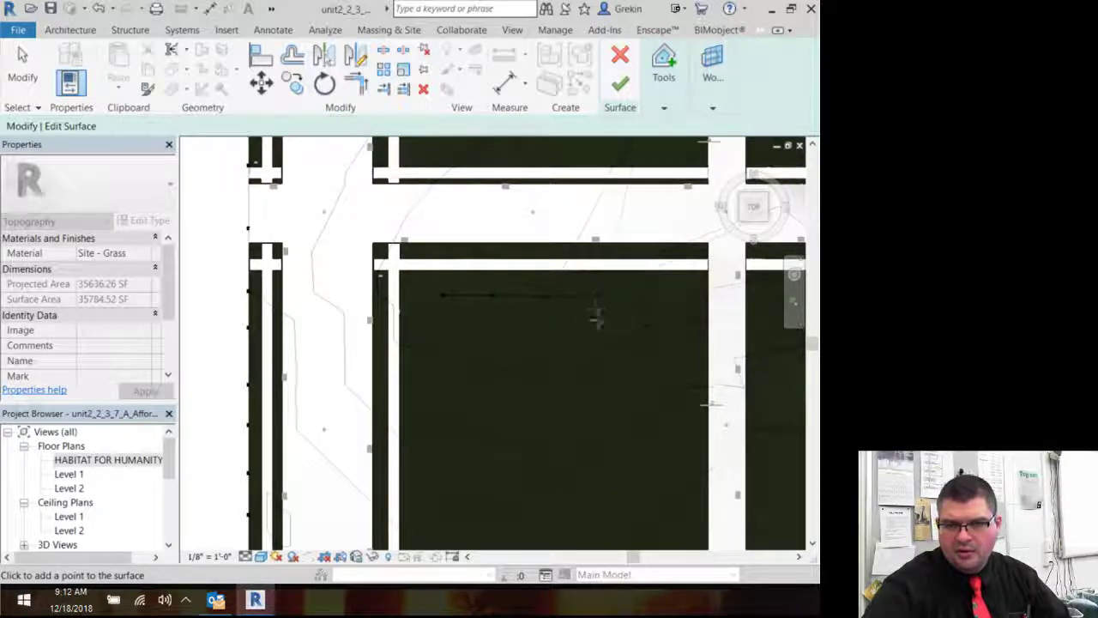
{"action": "left_click", "coordinate": [658, 296]}
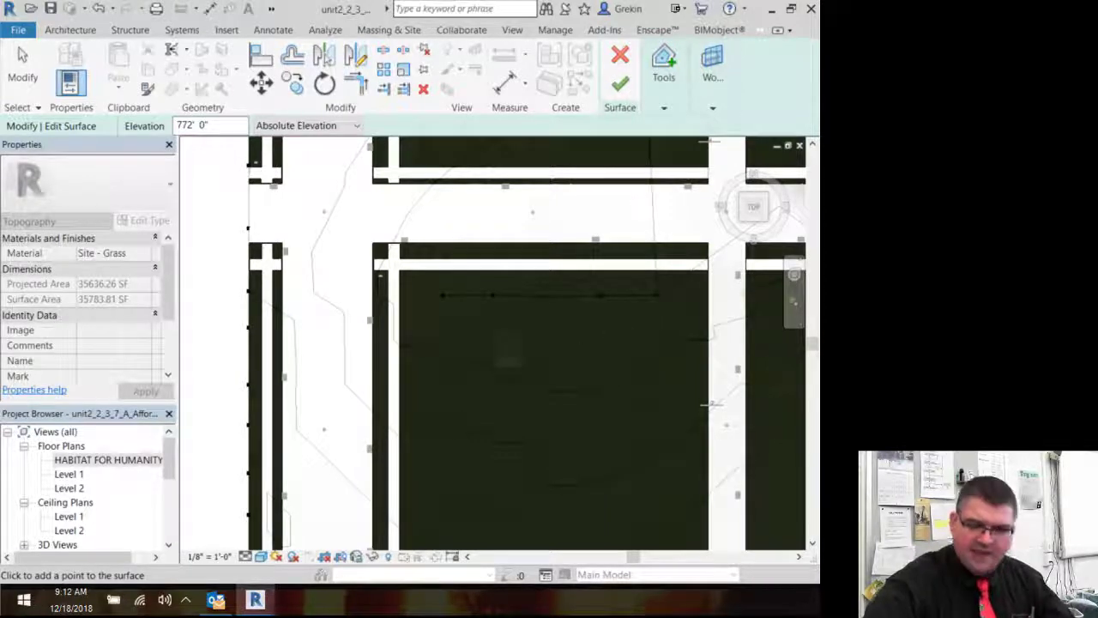
Place a line of surface points at 769' absolute elevation between the north sidewalk and the 772' row of the central lot.
{"action": "middle_click_drag", "start_coordinate": [453, 353], "coordinate": [532, 233], "text": "shift"}
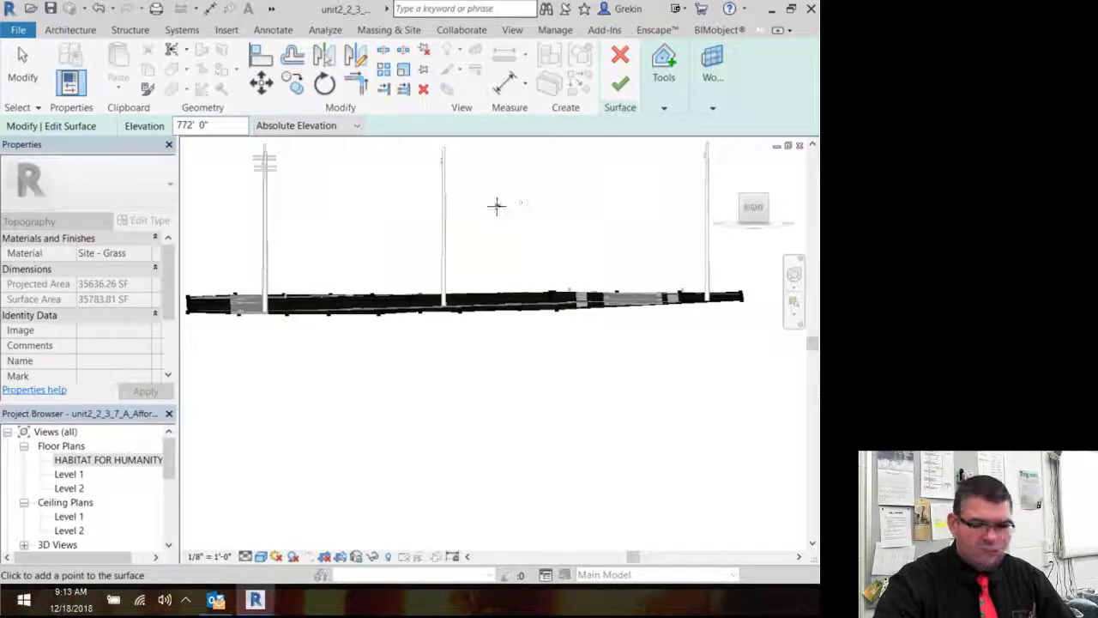
{"action": "middle_click_drag", "start_coordinate": [495, 206], "coordinate": [569, 254], "text": "shift"}
{"action": "left_click", "coordinate": [754, 198]}
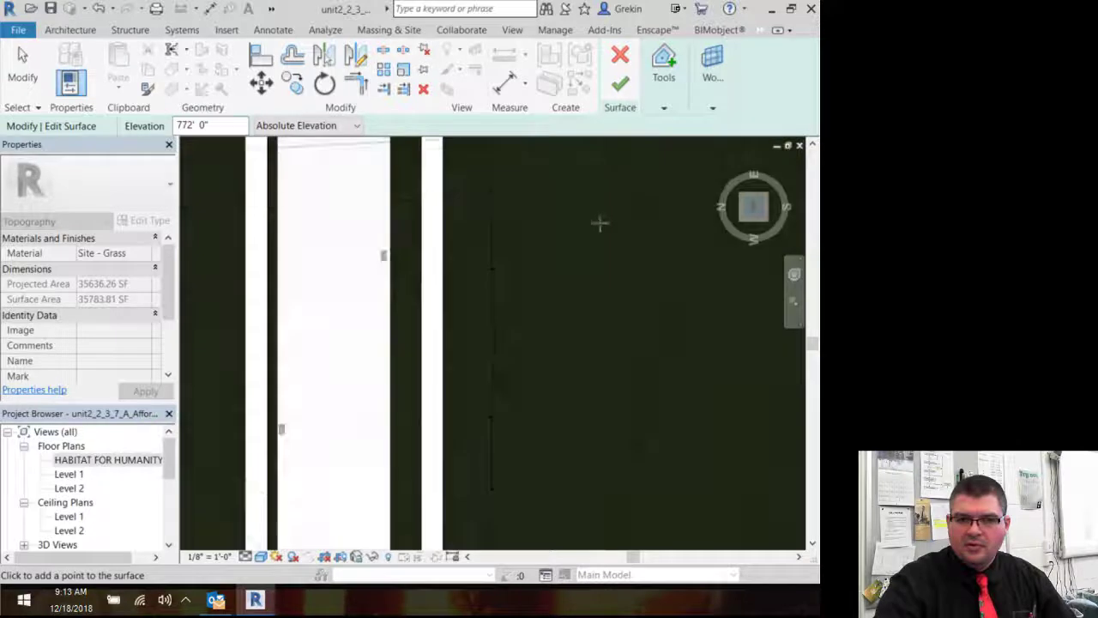
{"action": "scroll", "coordinate": [542, 278], "scroll_direction": "down", "scroll_amount": 2}
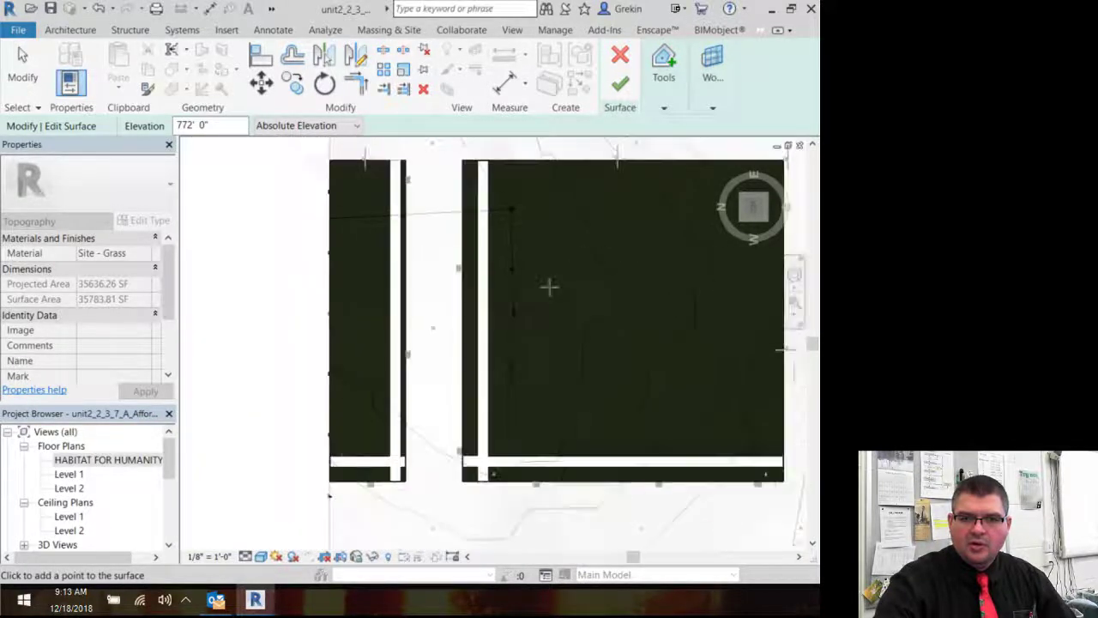
{"action": "mouse_move", "coordinate": [559, 299]}
{"action": "middle_mouse_down"}
{"action": "mouse_move", "coordinate": [557, 280]}
{"action": "mouse_move", "coordinate": [541, 296]}
{"action": "middle_mouse_up"}
{"action": "scroll", "coordinate": [556, 278], "scroll_direction": "up", "scroll_amount": 1}
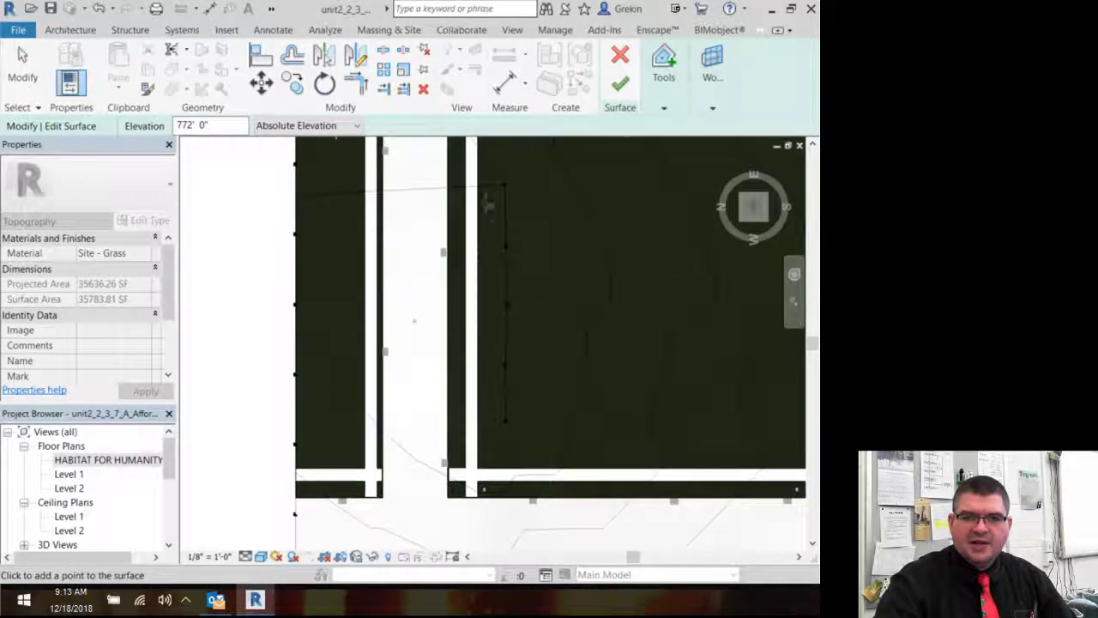
{"action": "left_click", "coordinate": [180, 125]}
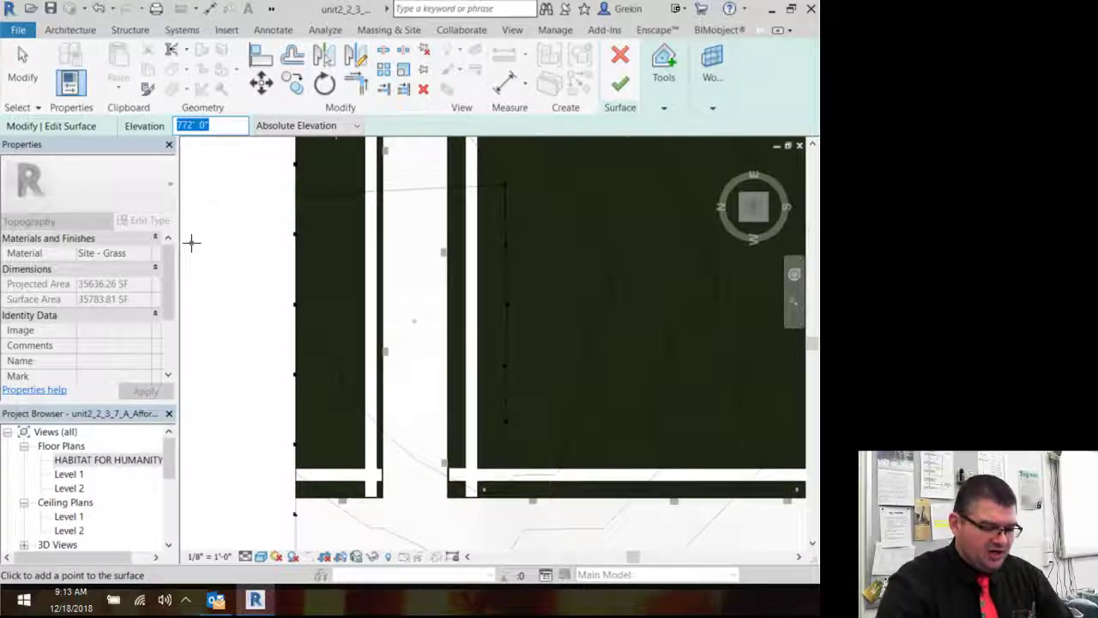
{"action": "left_click", "coordinate": [508, 442]}
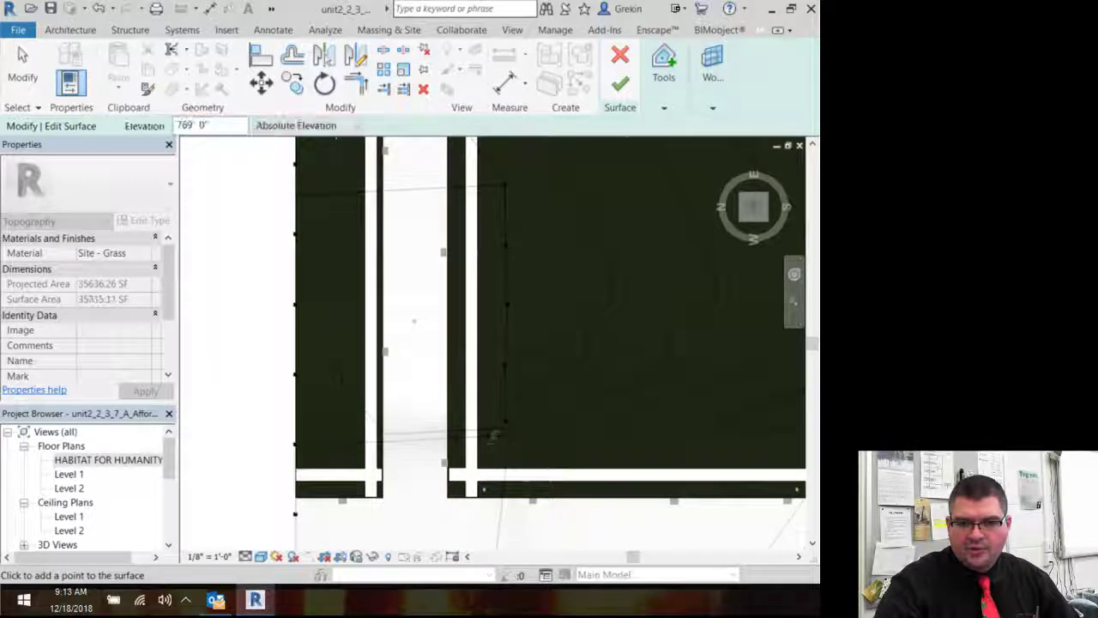
{"action": "left_click", "coordinate": [489, 347]}
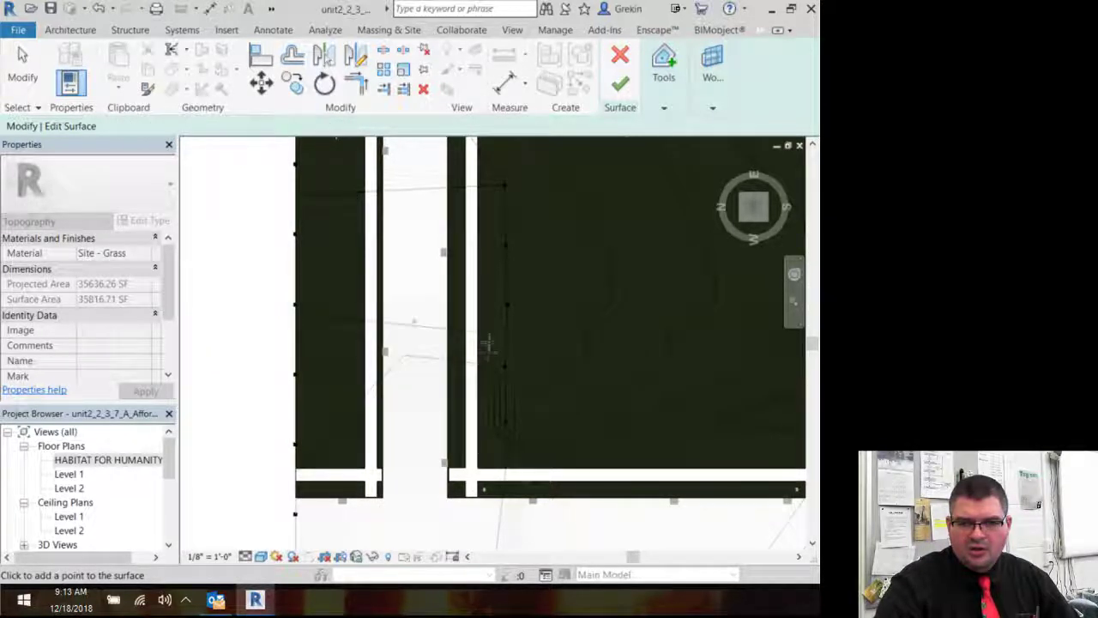
{"action": "left_click", "coordinate": [490, 309]}
{"action": "left_click", "coordinate": [490, 279]}
{"action": "left_click", "coordinate": [486, 239]}
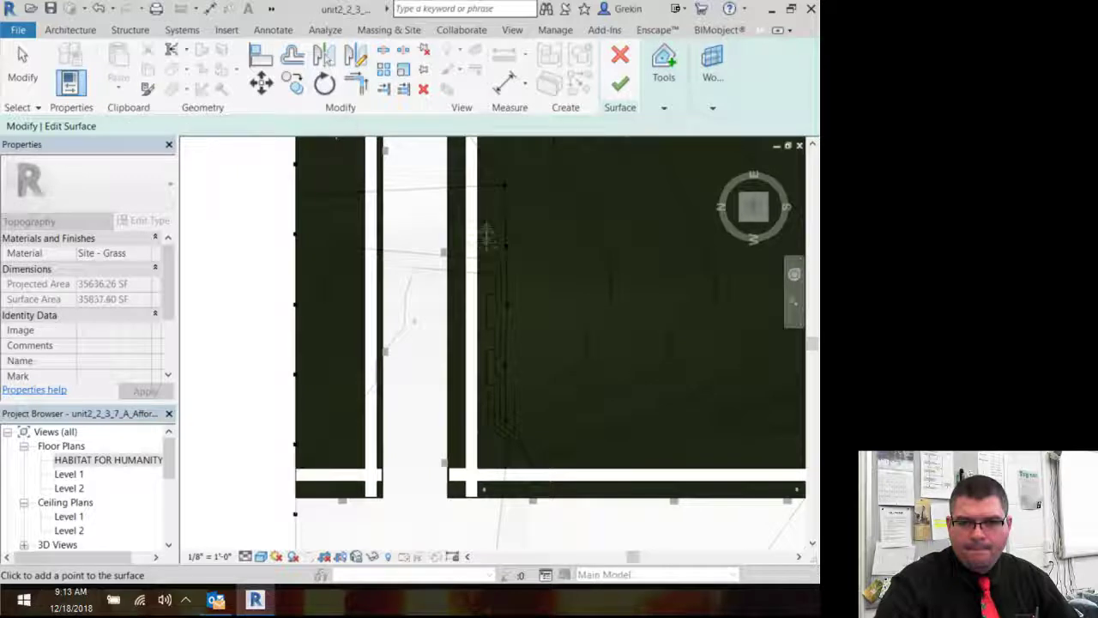
{"action": "left_click", "coordinate": [489, 201]}
{"action": "left_click", "coordinate": [490, 169]}
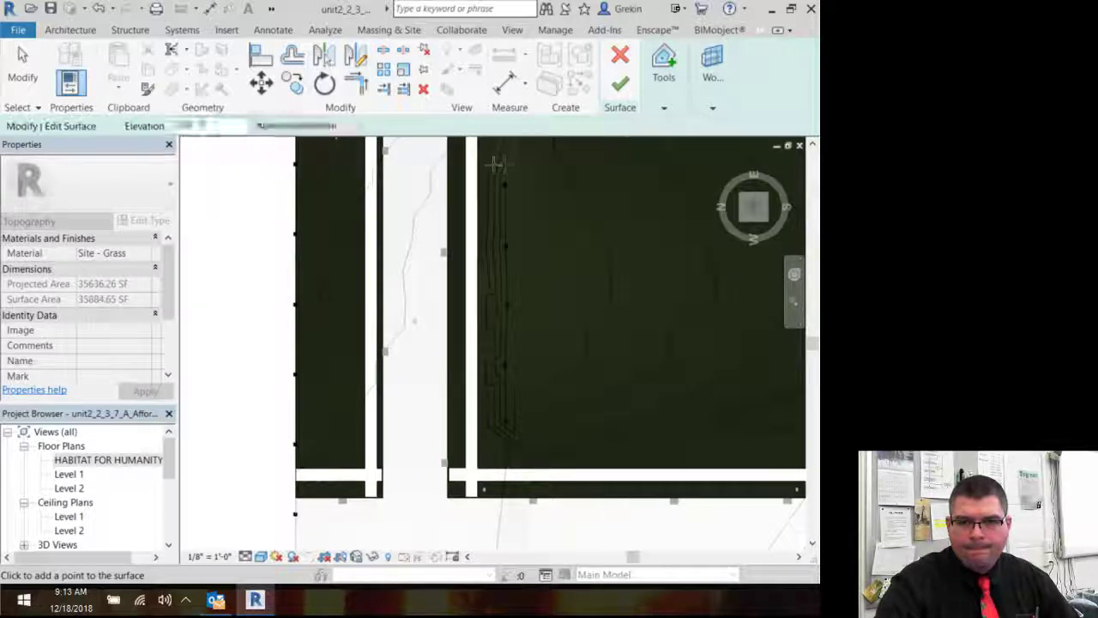
Place a second line of 769' surface points along the south side of the 772' row and around its west end.
{"action": "left_click", "coordinate": [530, 200]}
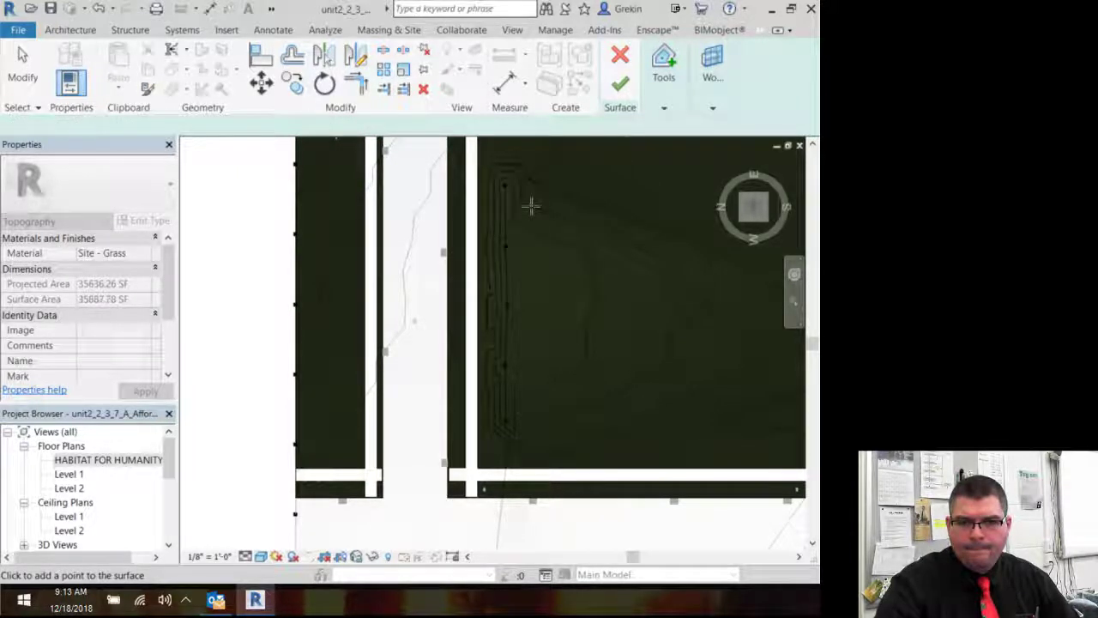
{"action": "left_click", "coordinate": [532, 286]}
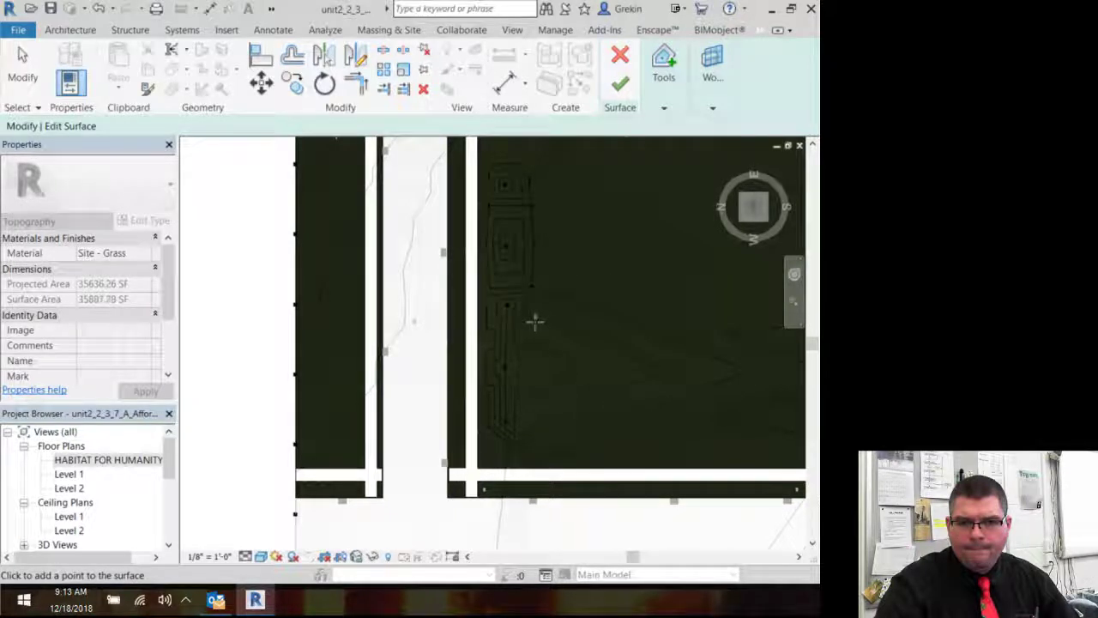
{"action": "left_click", "coordinate": [535, 321]}
{"action": "left_click", "coordinate": [533, 368]}
{"action": "left_click", "coordinate": [533, 416]}
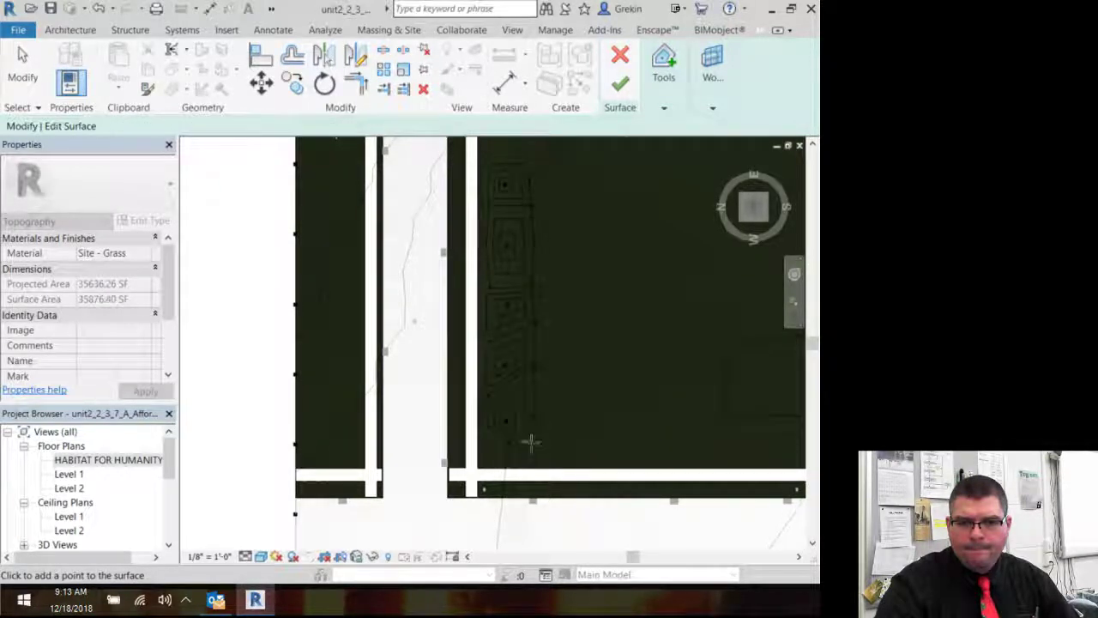
{"action": "left_click", "coordinate": [529, 448]}
{"action": "left_click", "coordinate": [517, 447]}
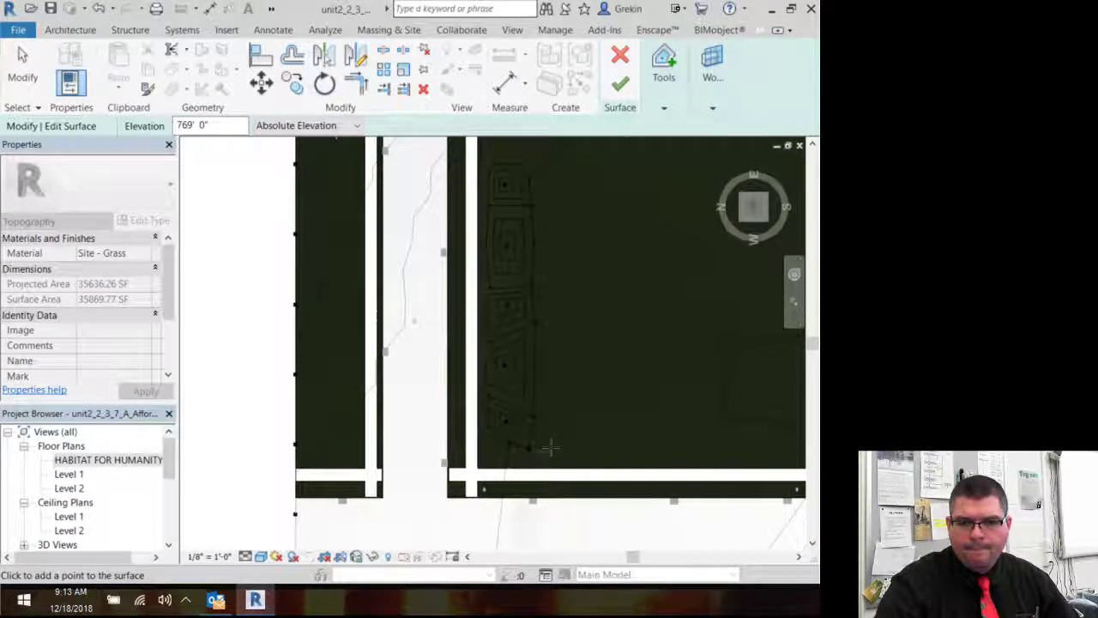
Add surface points at 772' absolute elevation in the gaps between the existing peaks to join them into a continuous ridge.
{"action": "middle_click_drag", "start_coordinate": [595, 438], "coordinate": [470, 229], "text": "shift"}
{"action": "scroll", "coordinate": [464, 314], "scroll_direction": "up", "scroll_amount": 8}
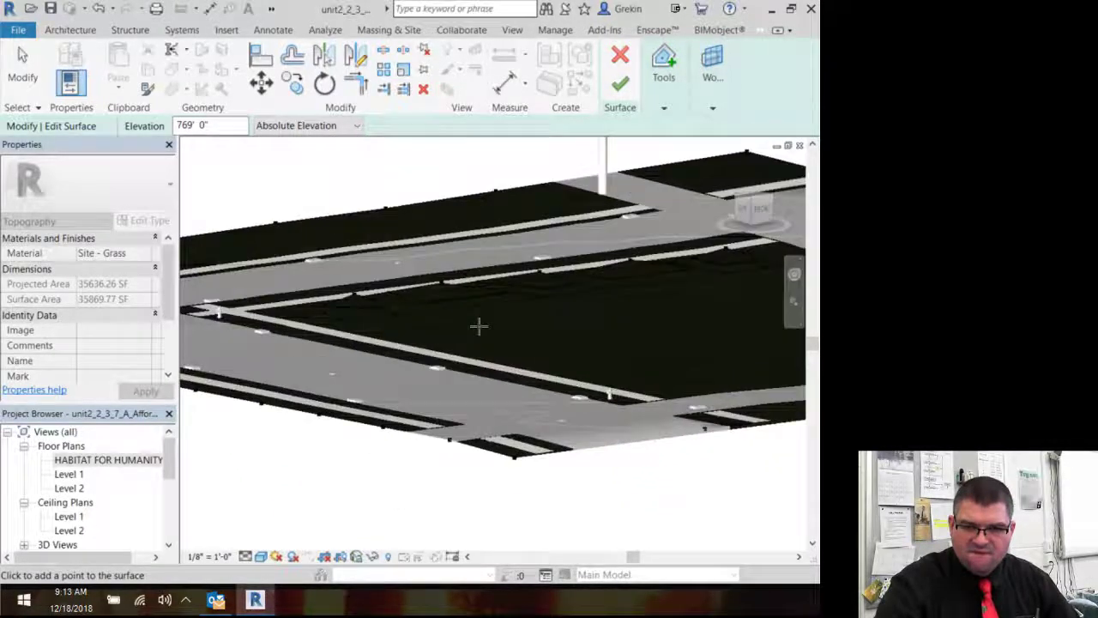
{"action": "scroll", "coordinate": [462, 314], "scroll_direction": "up", "scroll_amount": 3}
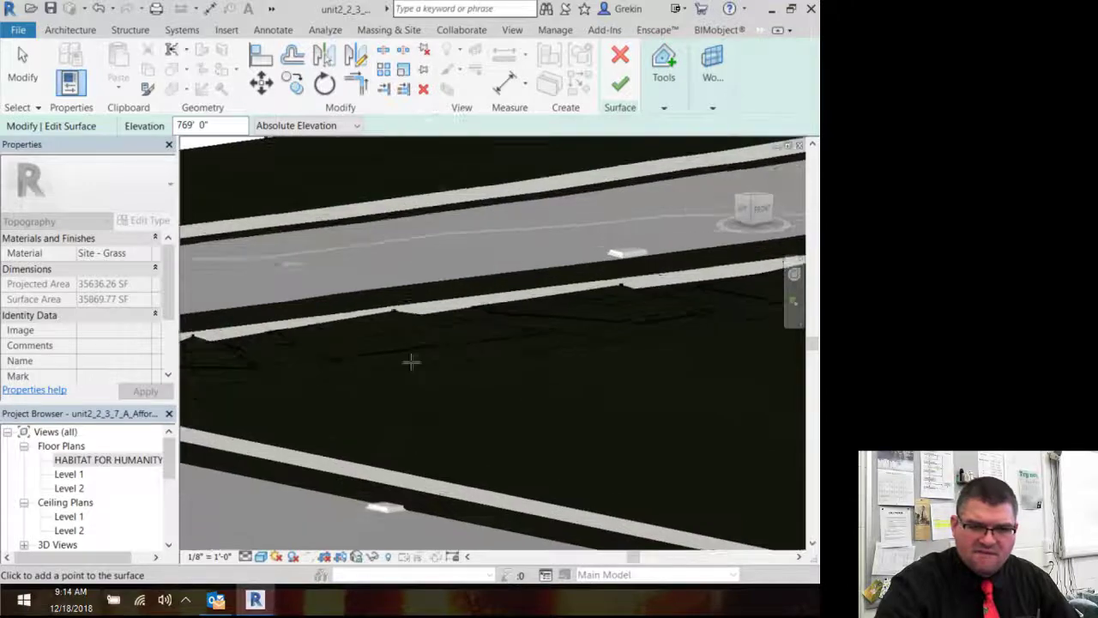
{"action": "middle_click_drag", "start_coordinate": [412, 363], "coordinate": [374, 404], "text": "shift"}
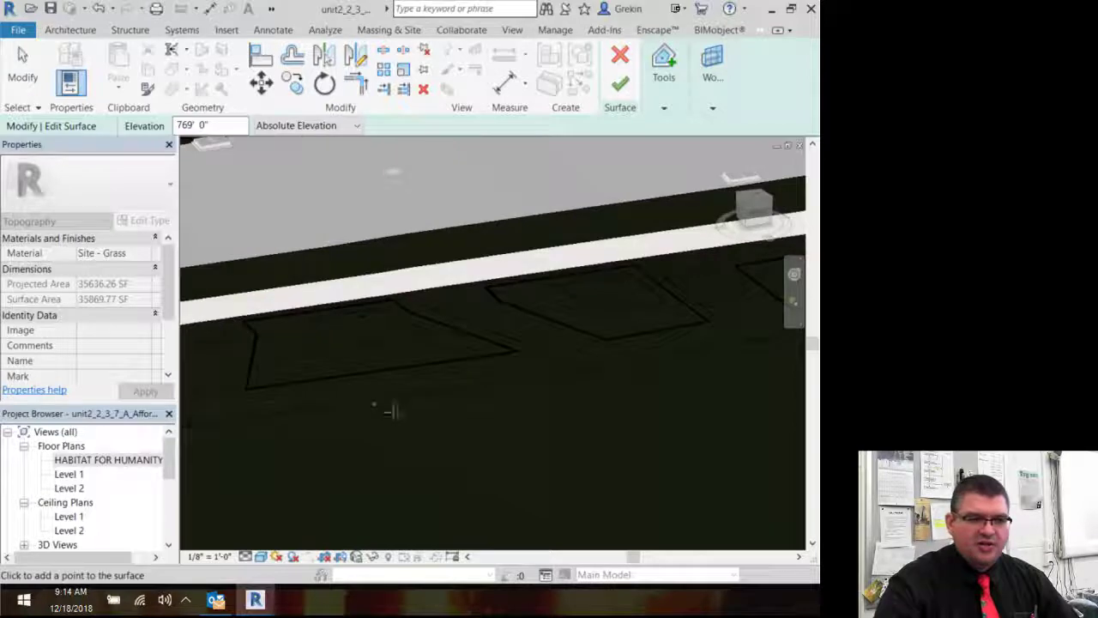
{"action": "middle_click_drag", "start_coordinate": [659, 267], "coordinate": [640, 306], "text": "shift"}
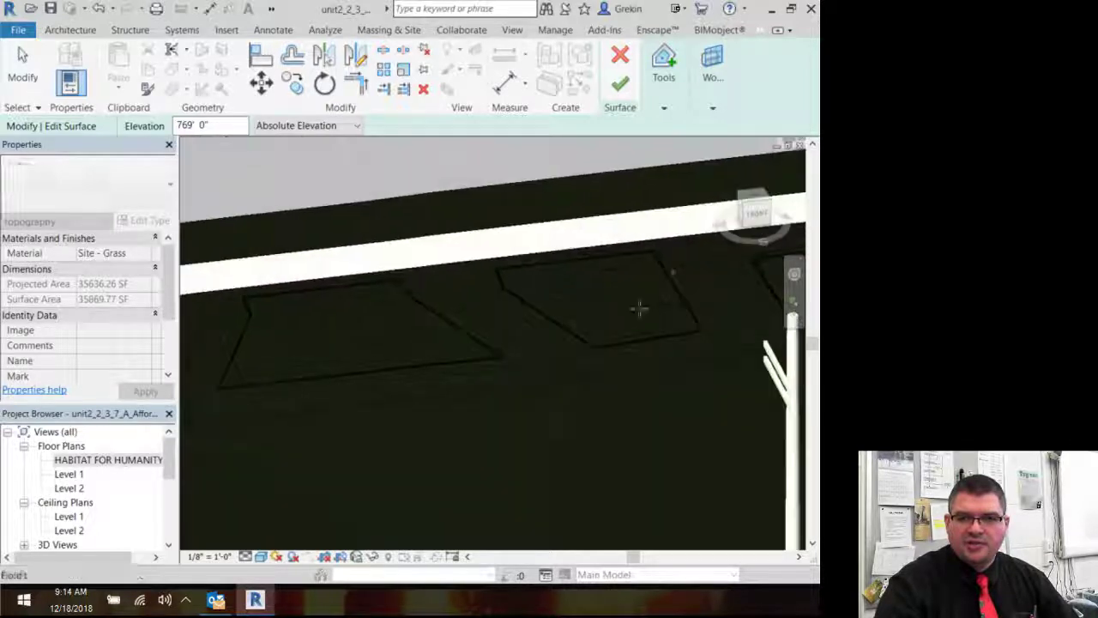
{"action": "left_click", "coordinate": [751, 204]}
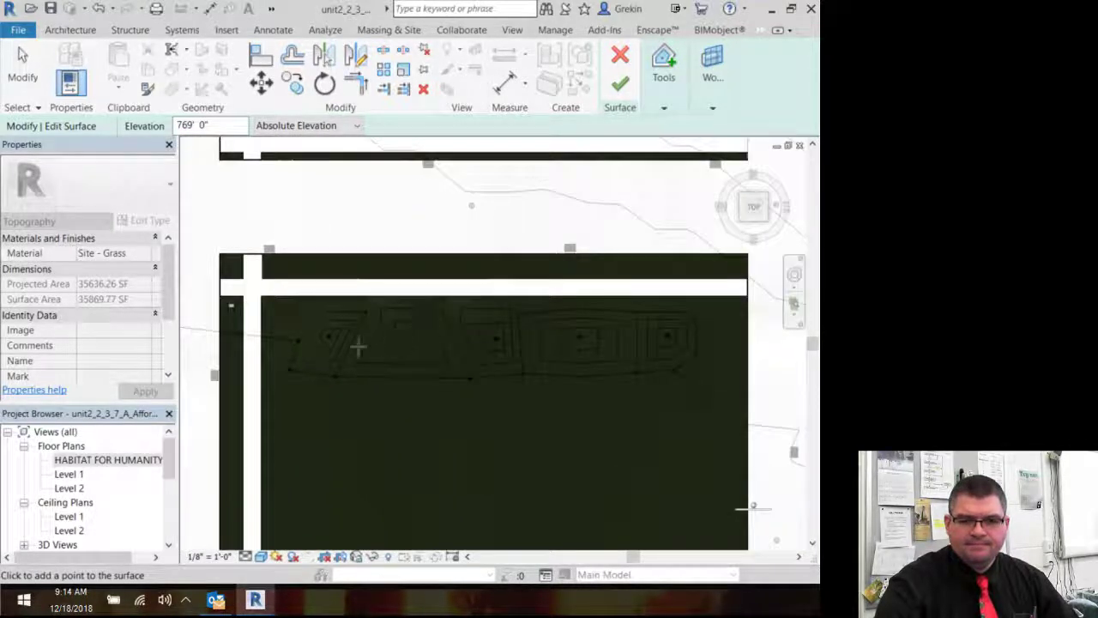
{"action": "left_click", "coordinate": [210, 125]}
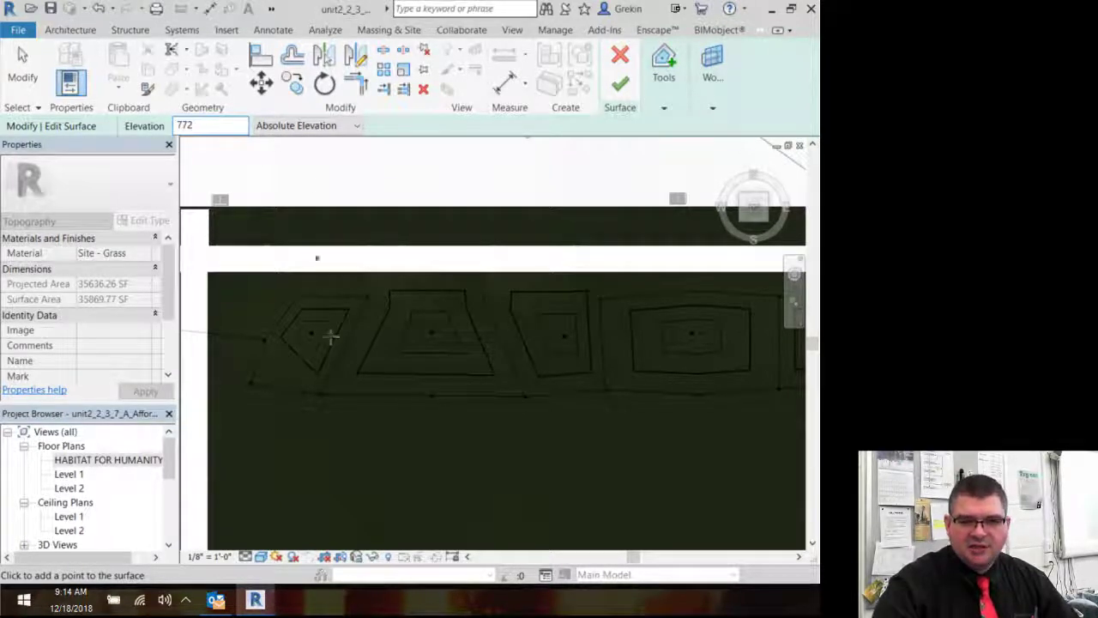
{"action": "left_click", "coordinate": [358, 335]}
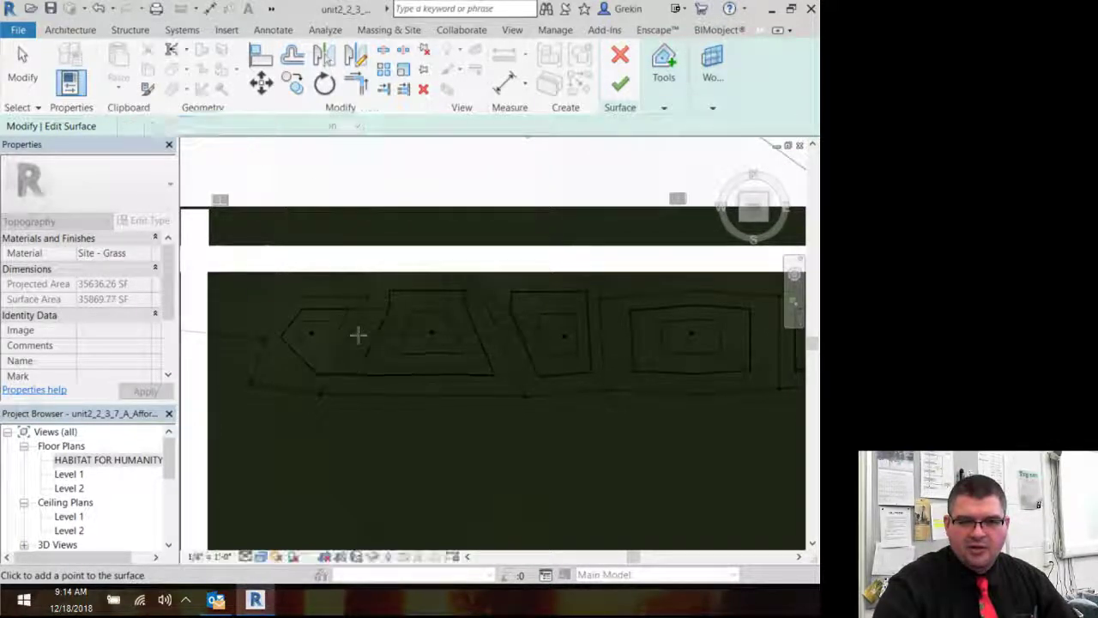
{"action": "left_click", "coordinate": [612, 333]}
{"action": "middle_click_drag", "start_coordinate": [701, 358], "coordinate": [529, 345]}
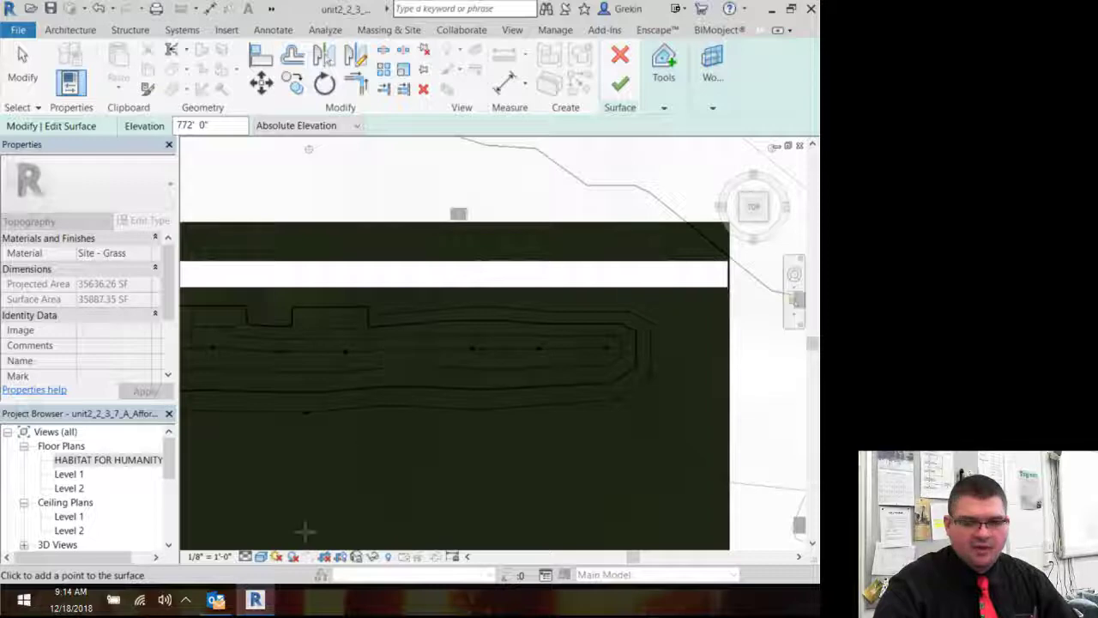
Check the raised berm from several low angles and finish editing the topography surface.
{"action": "middle_click_drag", "start_coordinate": [338, 523], "coordinate": [532, 153]}
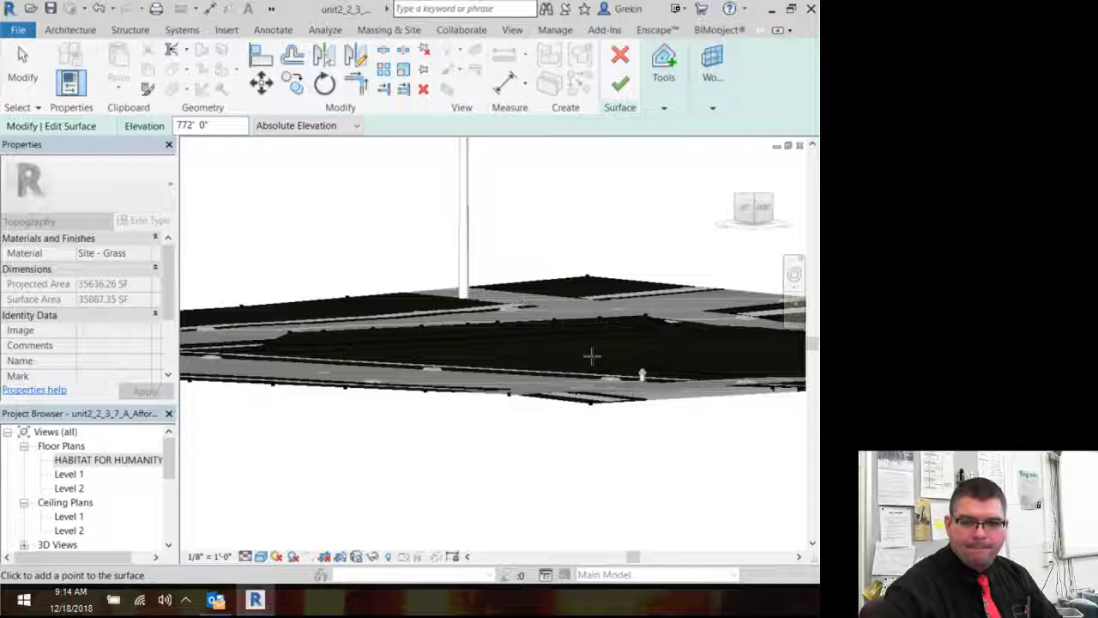
{"action": "middle_click_drag", "start_coordinate": [593, 356], "coordinate": [696, 410], "text": "shift"}
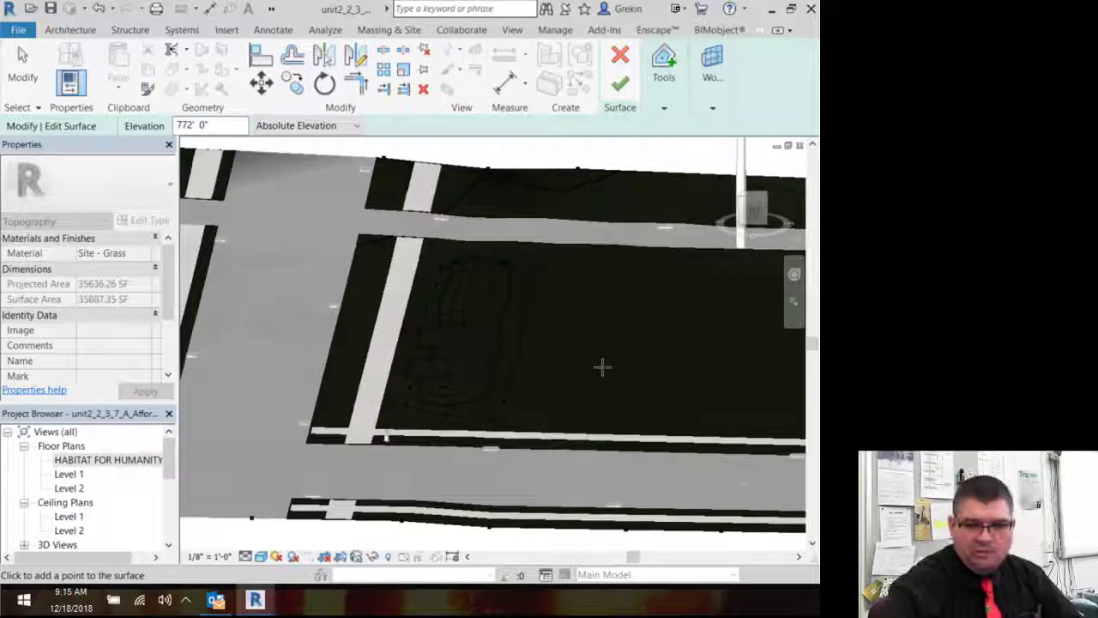
{"action": "middle_click_drag", "start_coordinate": [587, 353], "coordinate": [559, 301], "text": "shift"}
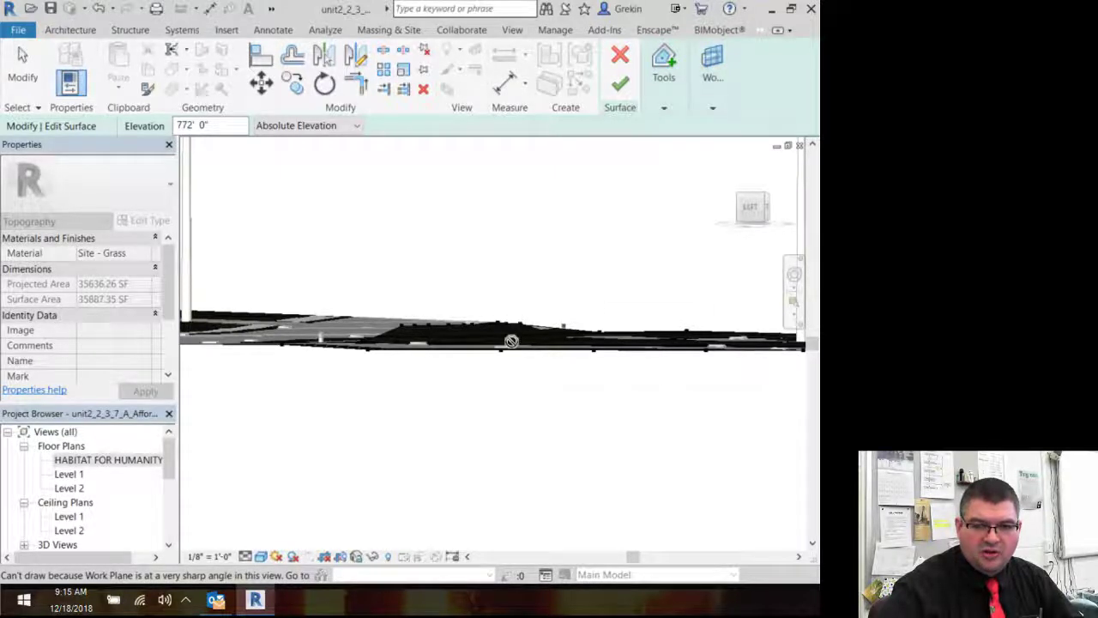
{"action": "middle_click_drag", "start_coordinate": [521, 347], "coordinate": [530, 365], "text": "shift"}
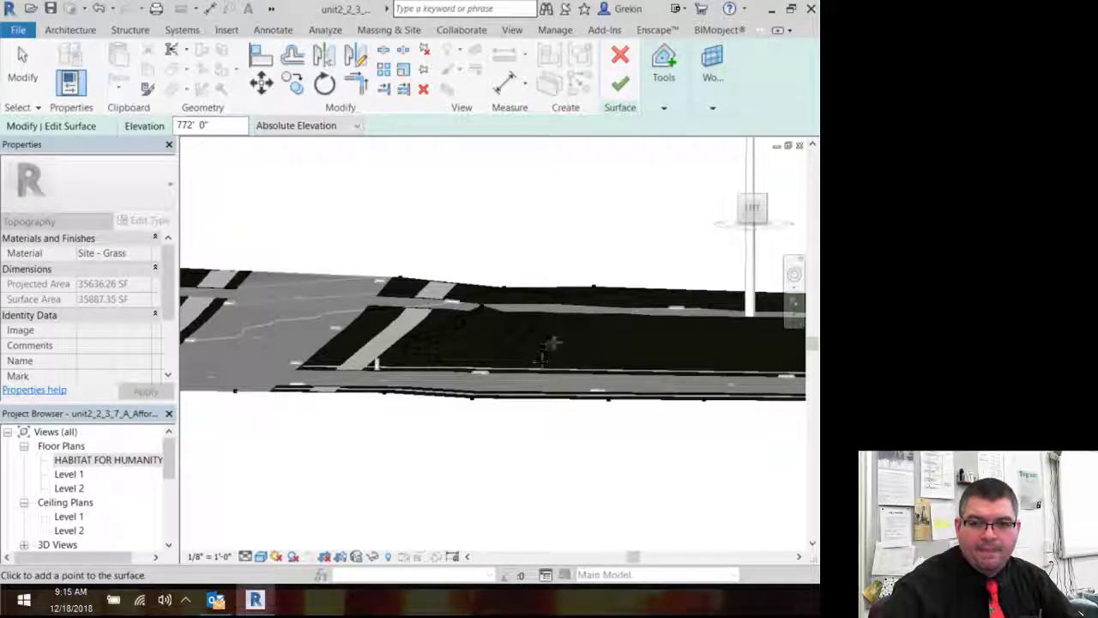
{"action": "middle_click_drag", "start_coordinate": [588, 340], "coordinate": [560, 337], "text": "shift"}
{"action": "left_click", "coordinate": [620, 85]}
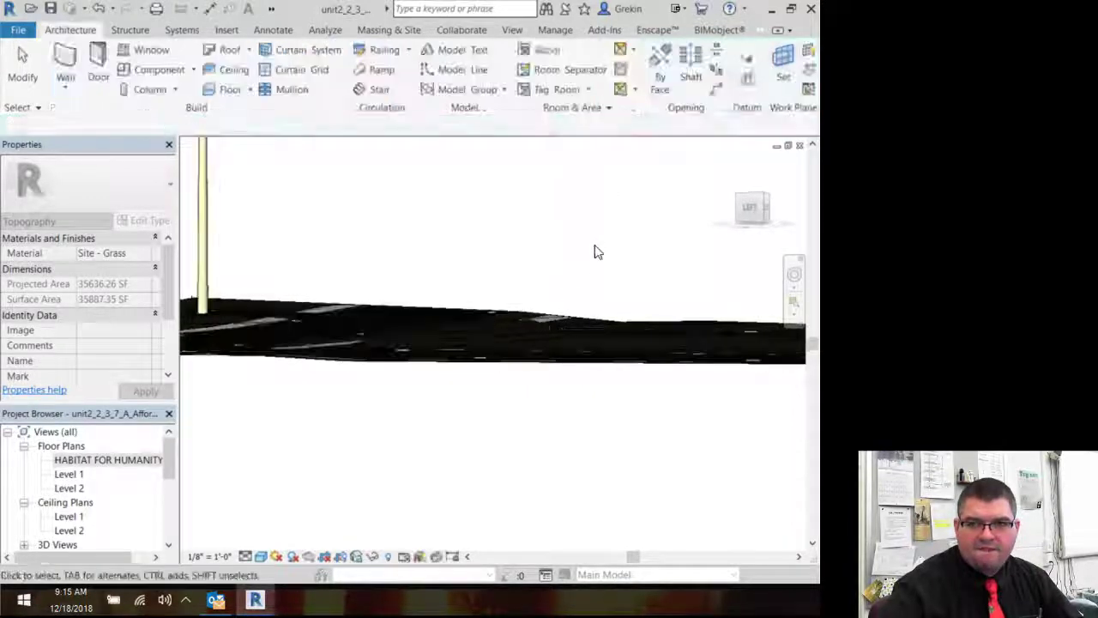
Set the topography surface's material to Site - Sand.
{"action": "middle_click_drag", "start_coordinate": [550, 330], "coordinate": [528, 369], "text": "shift"}
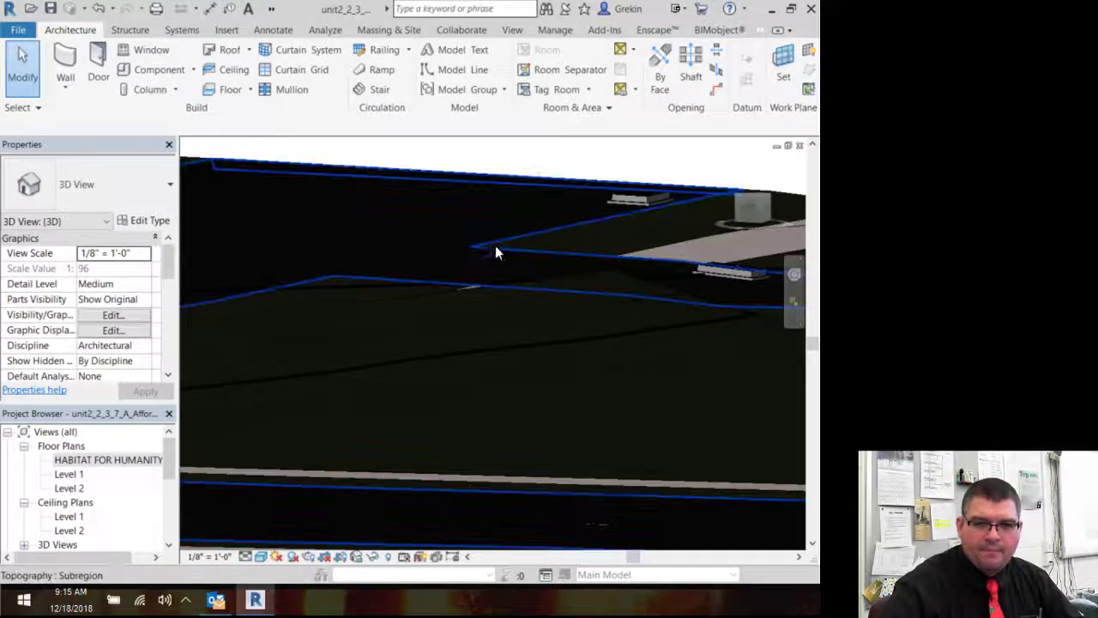
{"action": "middle_click_drag", "start_coordinate": [528, 266], "coordinate": [661, 438], "text": "shift"}
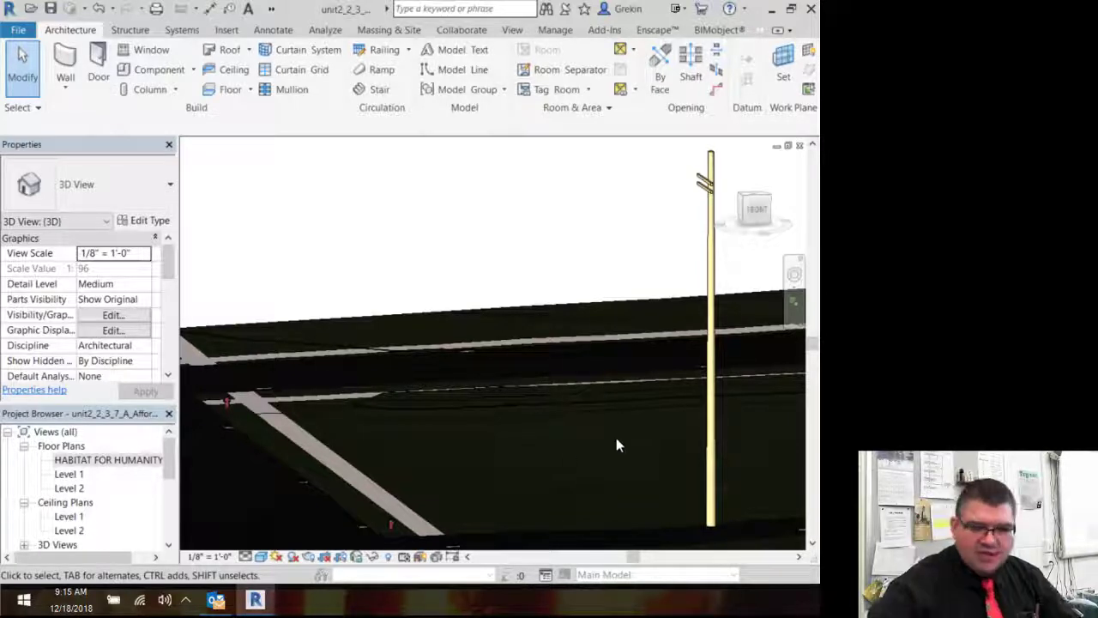
{"action": "middle_click_drag", "start_coordinate": [617, 444], "coordinate": [553, 397], "text": "shift"}
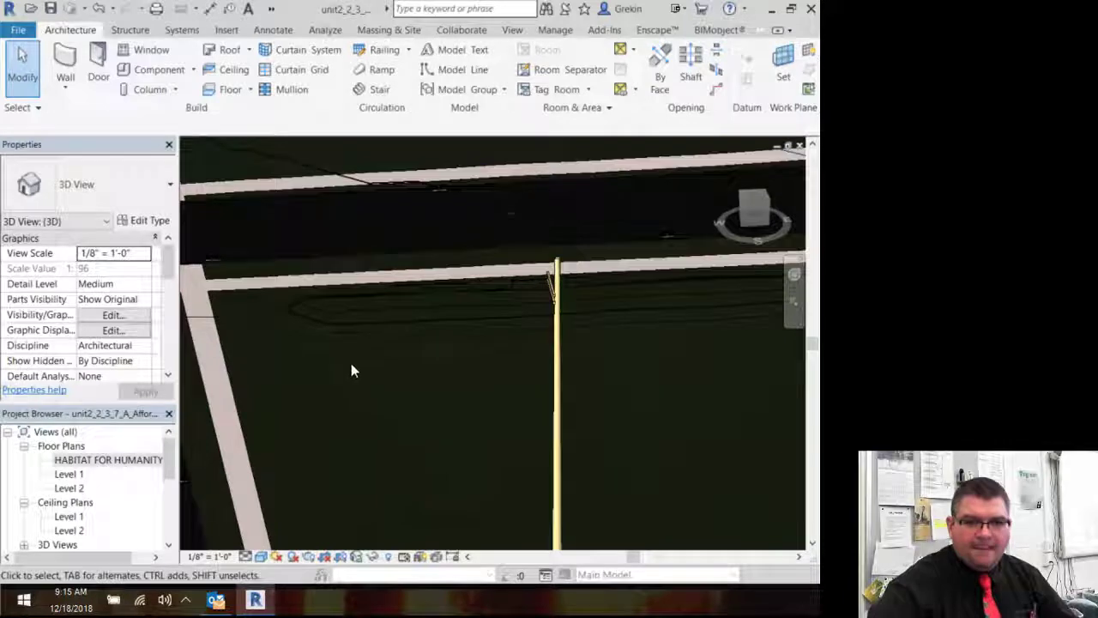
{"action": "left_click", "coordinate": [306, 325]}
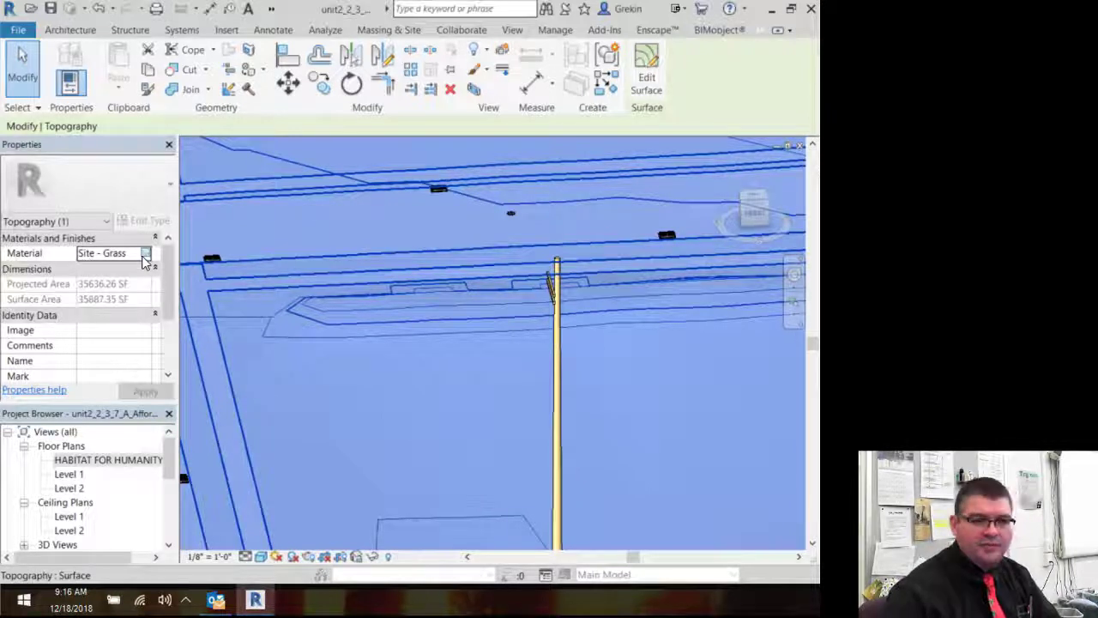
{"action": "left_click", "coordinate": [144, 257]}
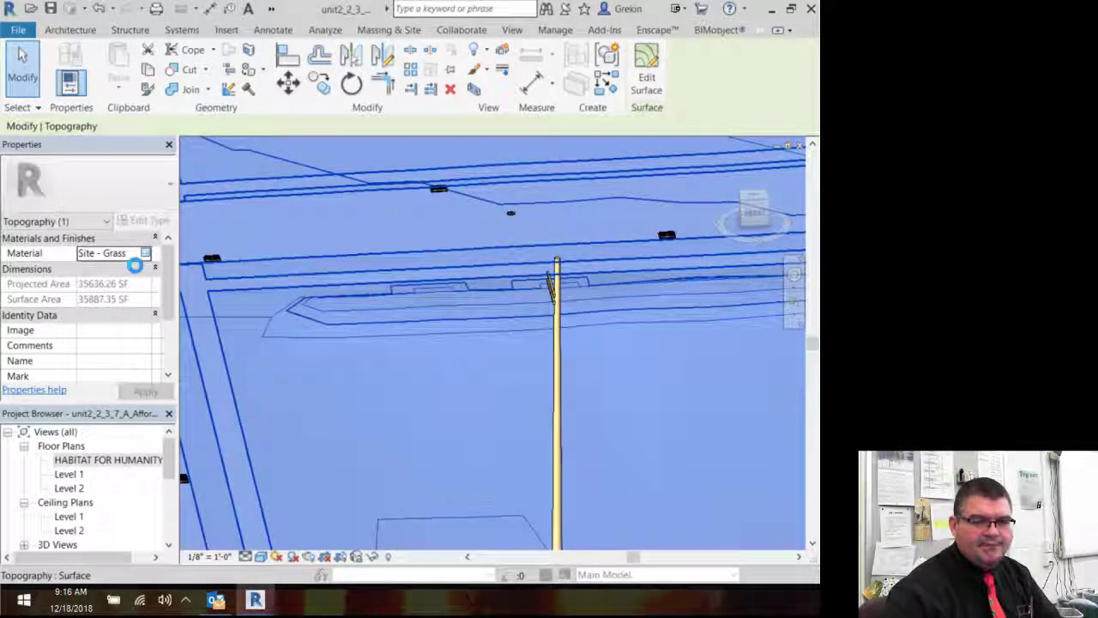
{"action": "left_click", "coordinate": [146, 253]}
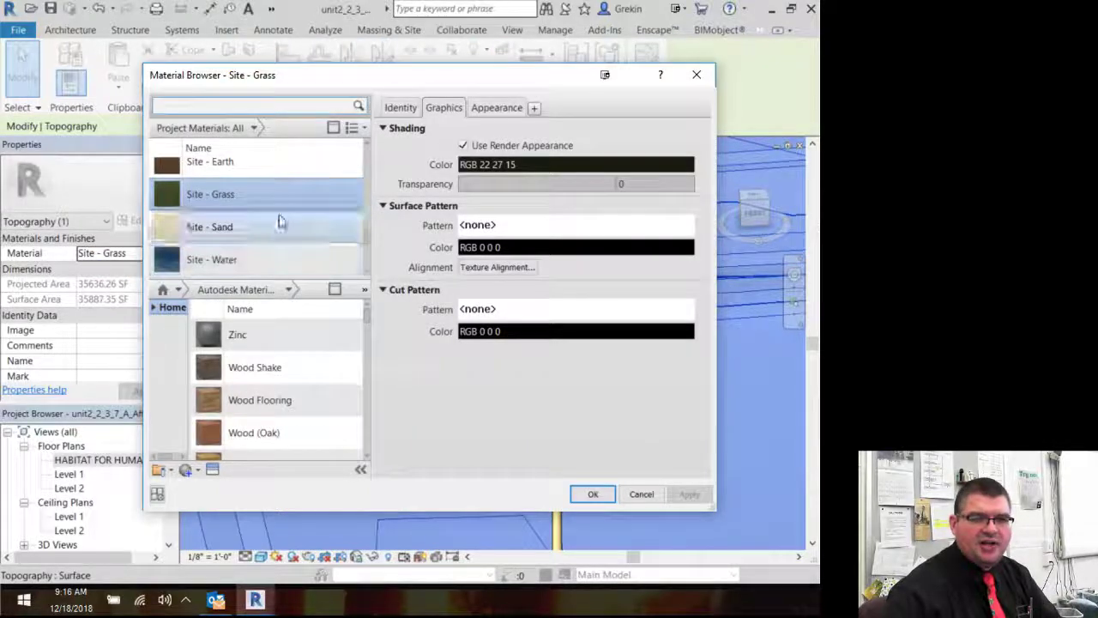
{"action": "scroll", "coordinate": [309, 218], "scroll_direction": "up", "scroll_amount": 1}
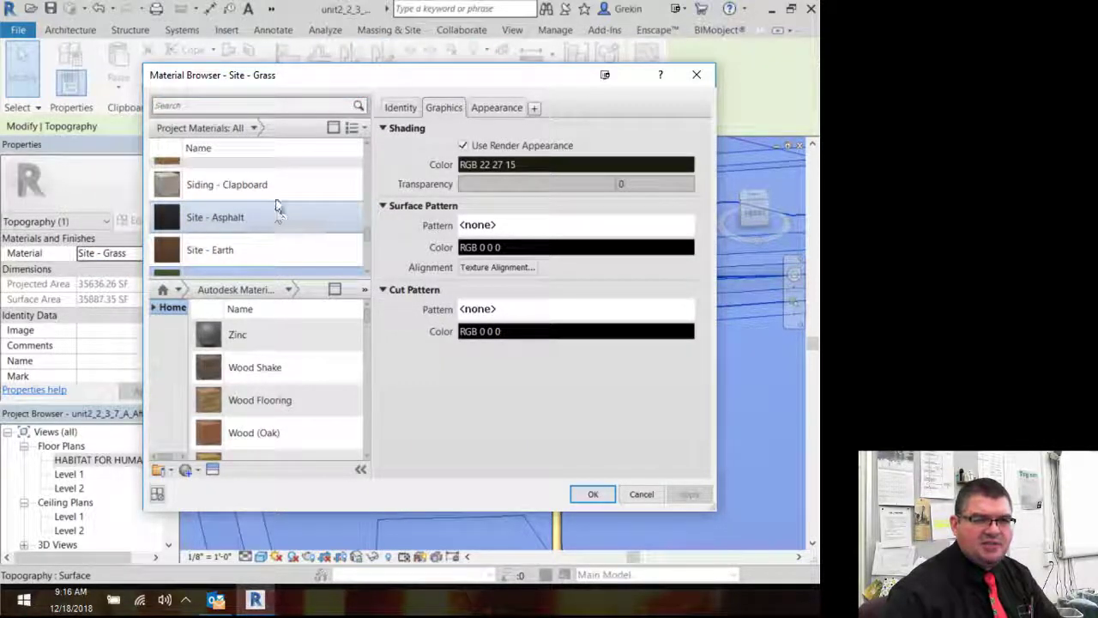
{"action": "scroll", "coordinate": [285, 219], "scroll_direction": "up", "scroll_amount": 1}
{"action": "scroll", "coordinate": [281, 222], "scroll_direction": "down", "scroll_amount": 2}
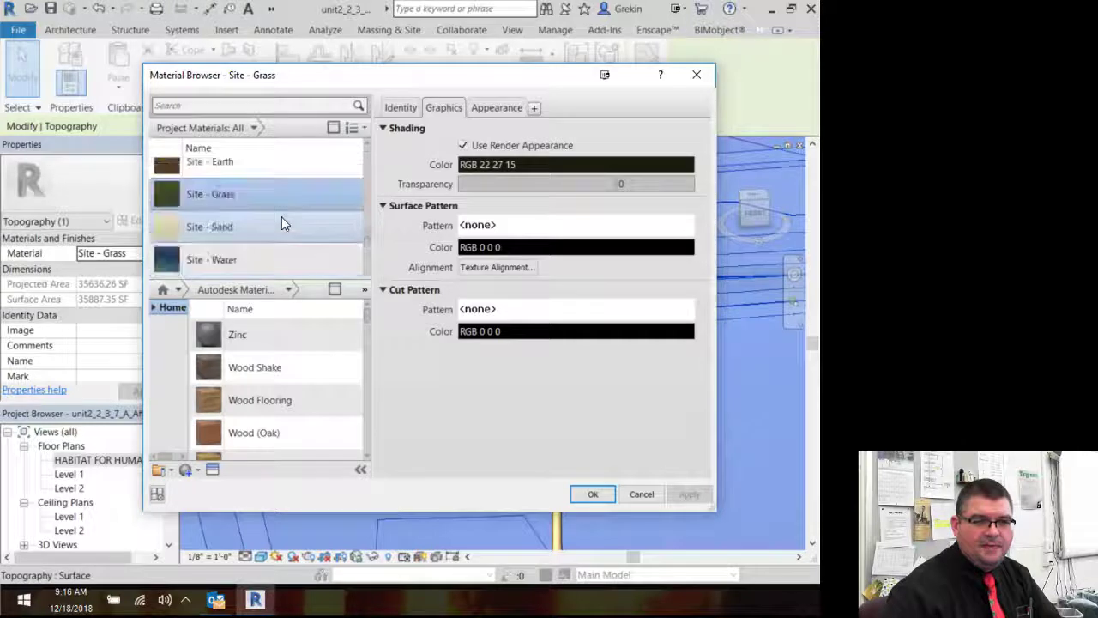
{"action": "scroll", "coordinate": [278, 227], "scroll_direction": "down", "scroll_amount": 1}
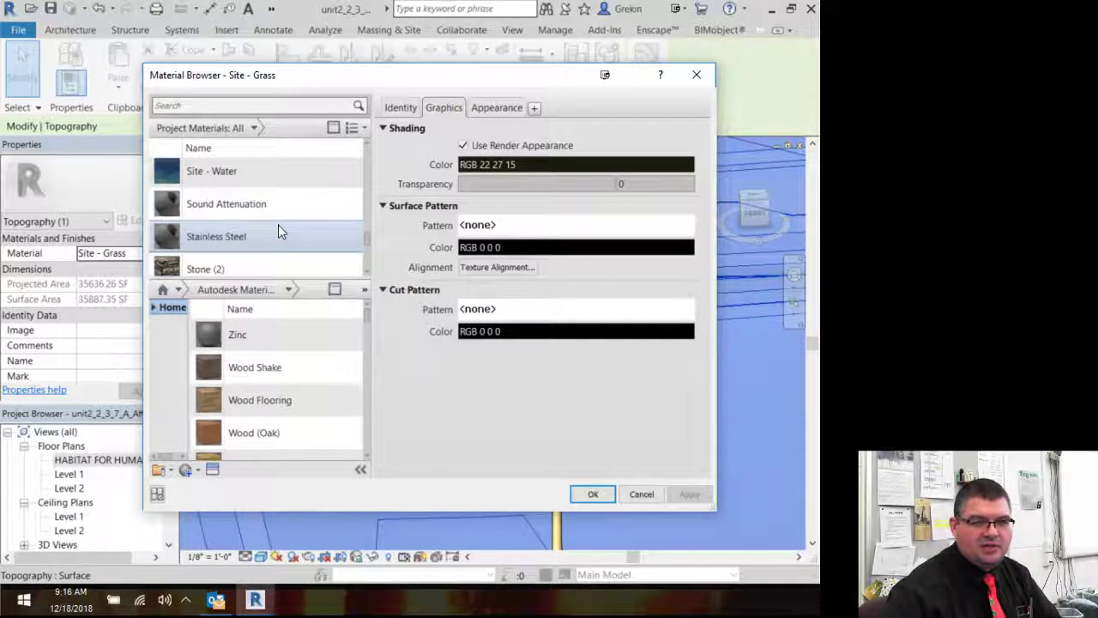
{"action": "scroll", "coordinate": [275, 231], "scroll_direction": "up", "scroll_amount": 1}
{"action": "left_click", "coordinate": [283, 229]}
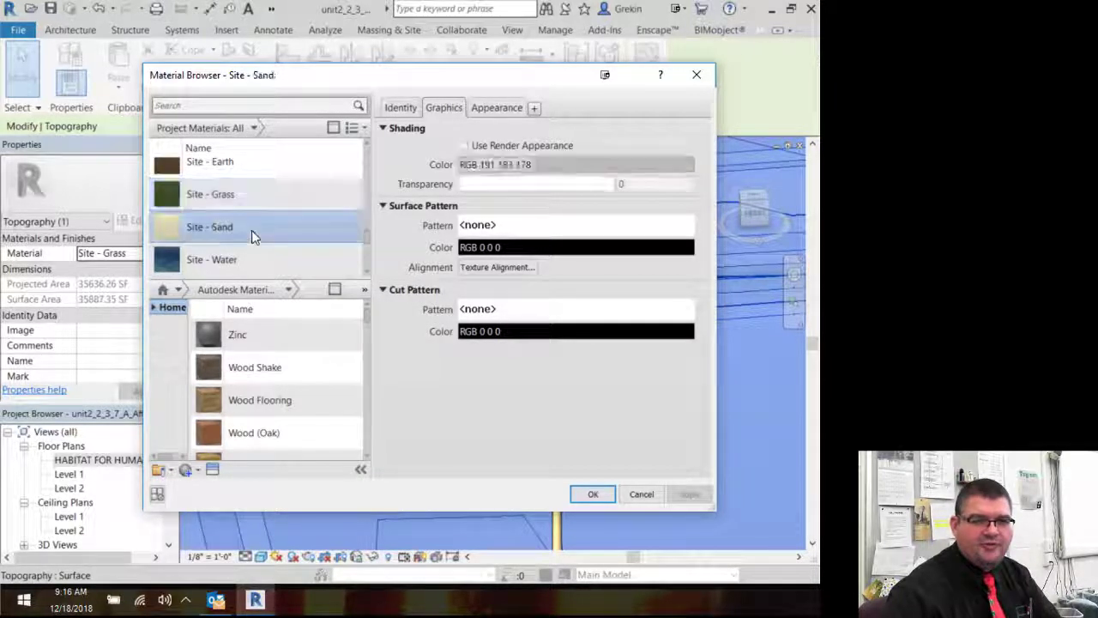
{"action": "left_click", "coordinate": [590, 495]}
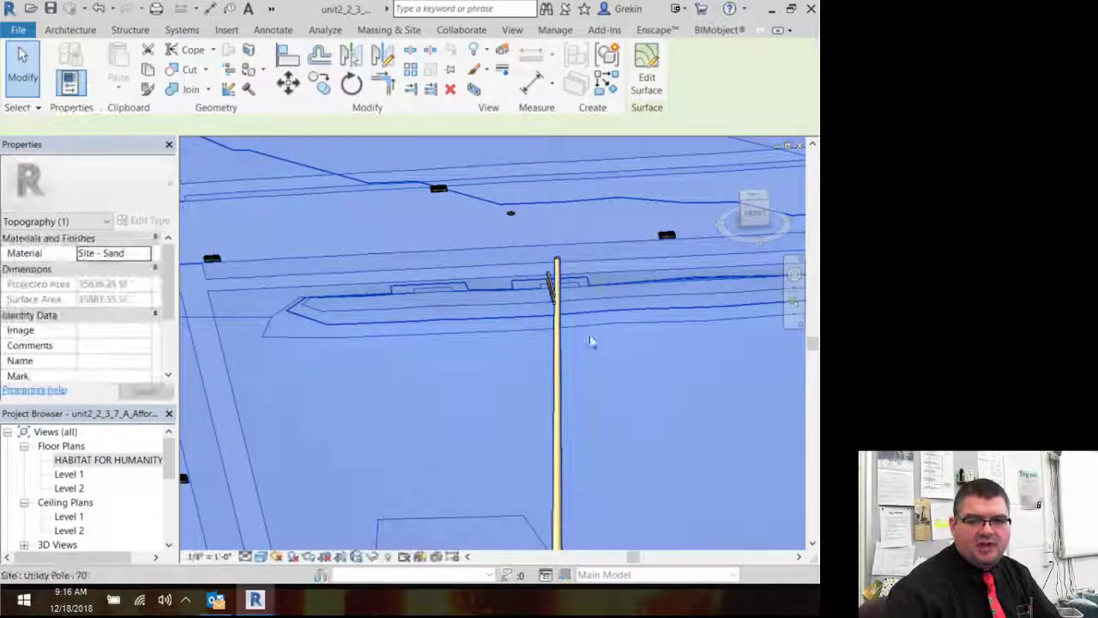
{"action": "key", "text": "Escape"}
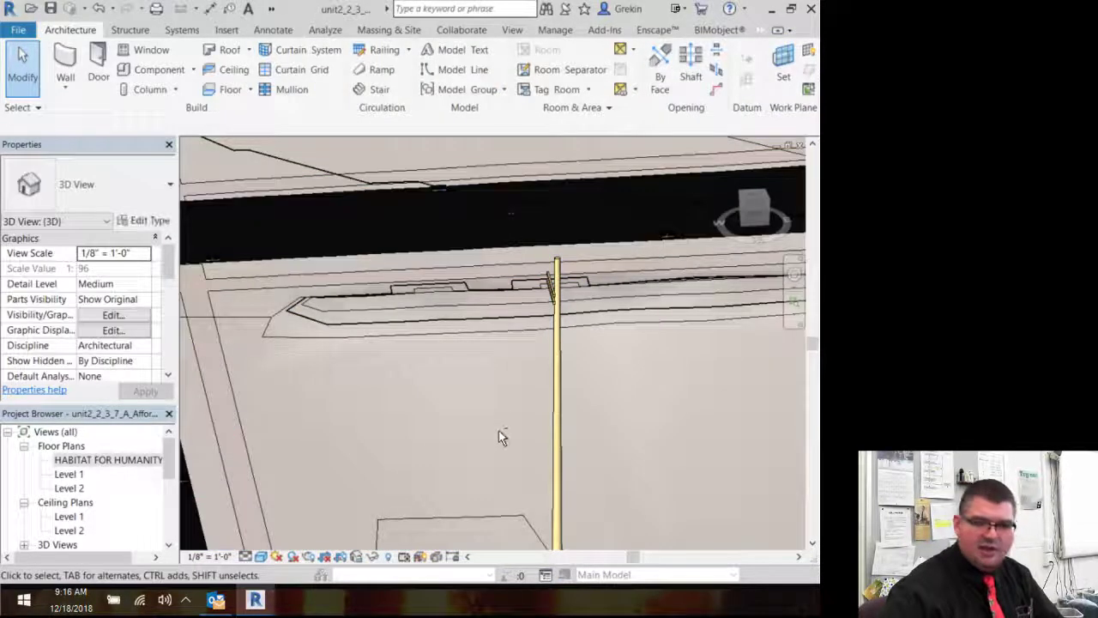
Examine the berm and its contour lines on the central lot in perspective and from directly above.
{"action": "middle_click_drag", "start_coordinate": [502, 438], "coordinate": [535, 385], "text": "shift"}
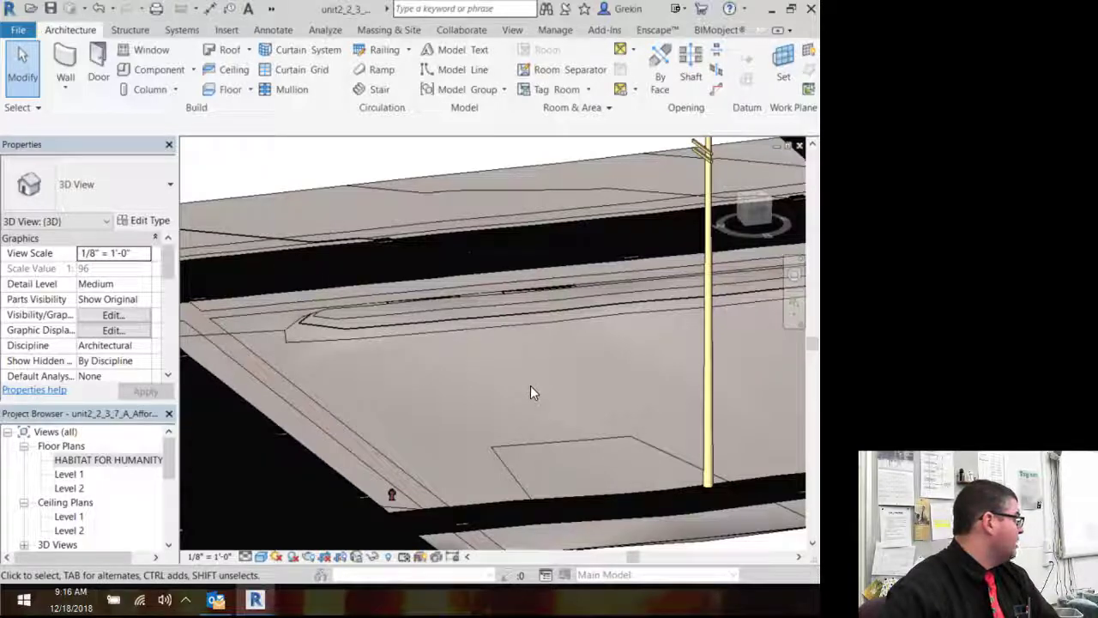
{"action": "middle_click_drag", "start_coordinate": [569, 380], "coordinate": [435, 400]}
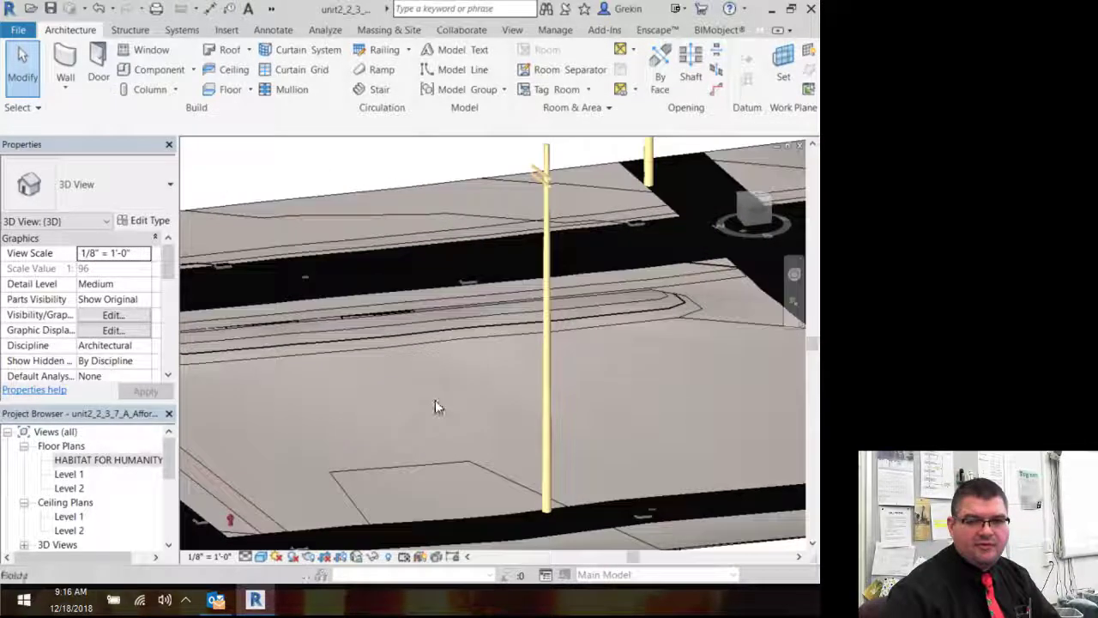
{"action": "scroll", "coordinate": [435, 400], "scroll_direction": "down", "scroll_amount": 2}
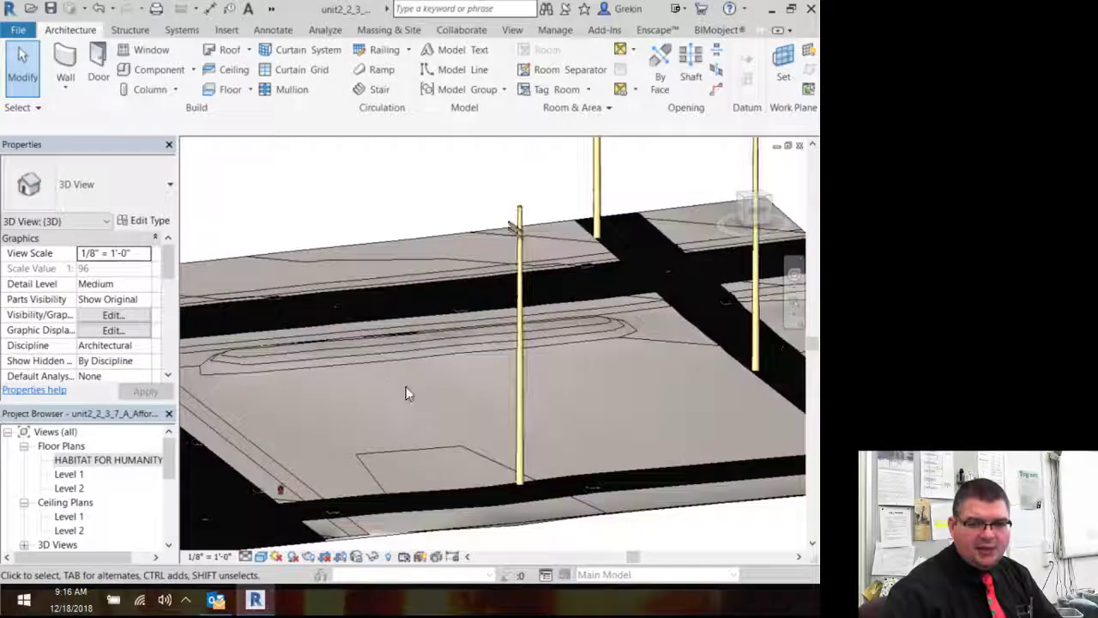
{"action": "middle_click_drag", "start_coordinate": [481, 386], "coordinate": [551, 417], "text": "shift"}
{"action": "left_click", "coordinate": [753, 206]}
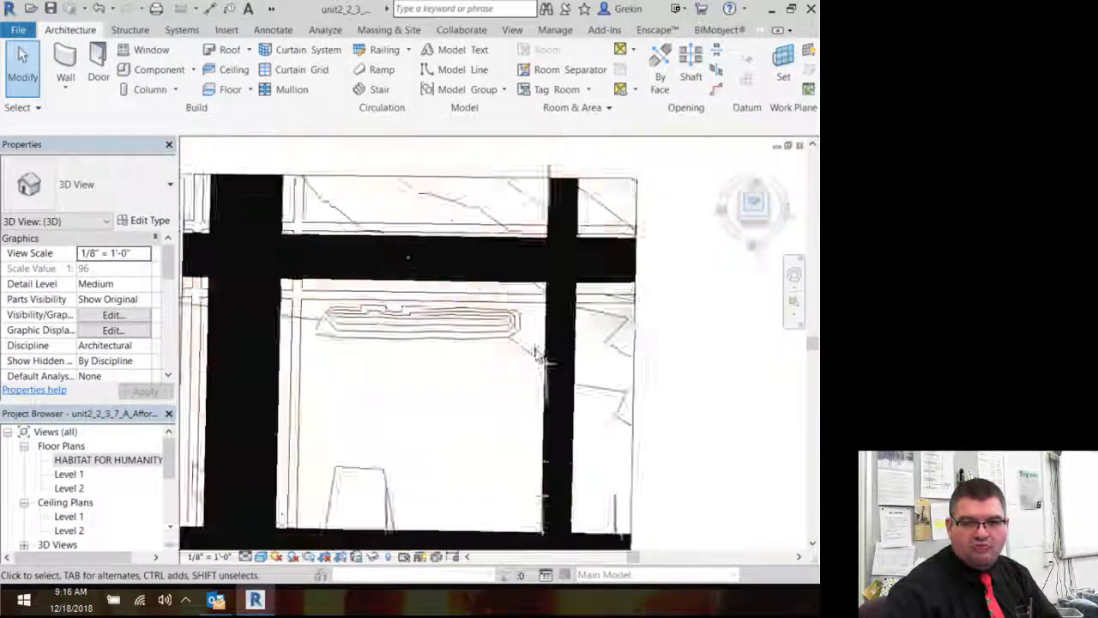
{"action": "scroll", "coordinate": [495, 352], "scroll_direction": "up", "scroll_amount": 2}
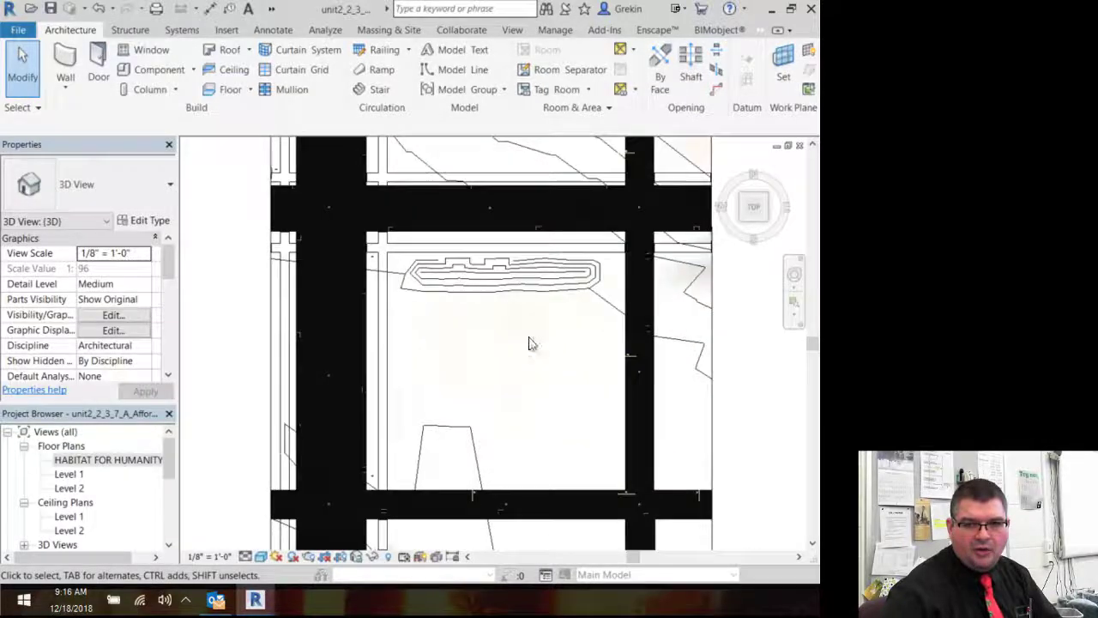
{"action": "scroll", "coordinate": [530, 338], "scroll_direction": "up", "scroll_amount": 1}
{"action": "middle_click_drag", "start_coordinate": [529, 339], "coordinate": [464, 339]}
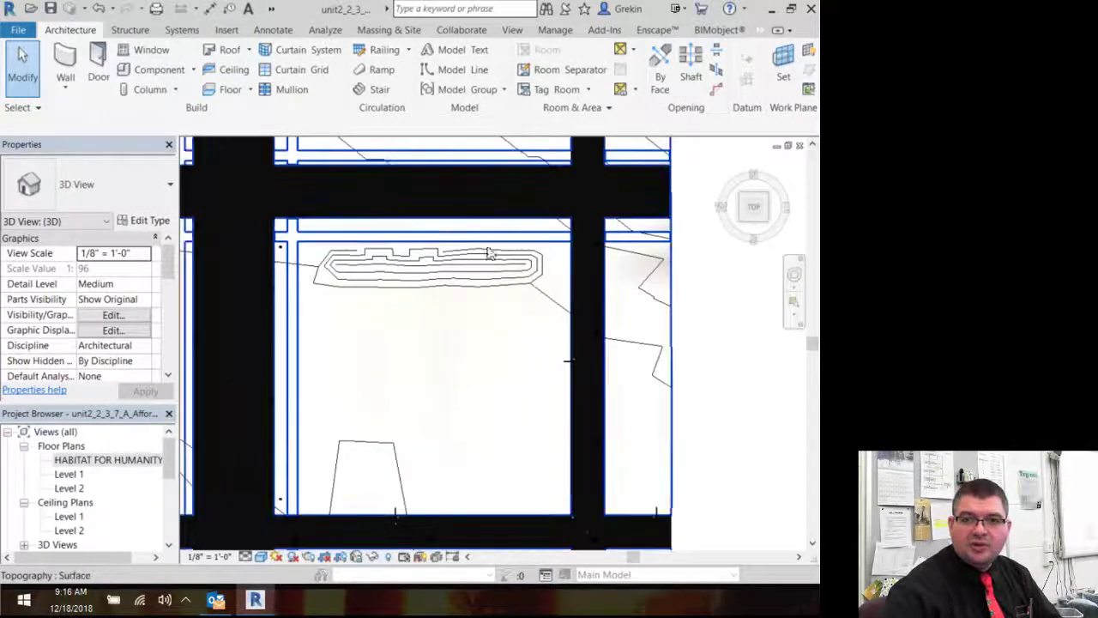
{"action": "left_click", "coordinate": [386, 31]}
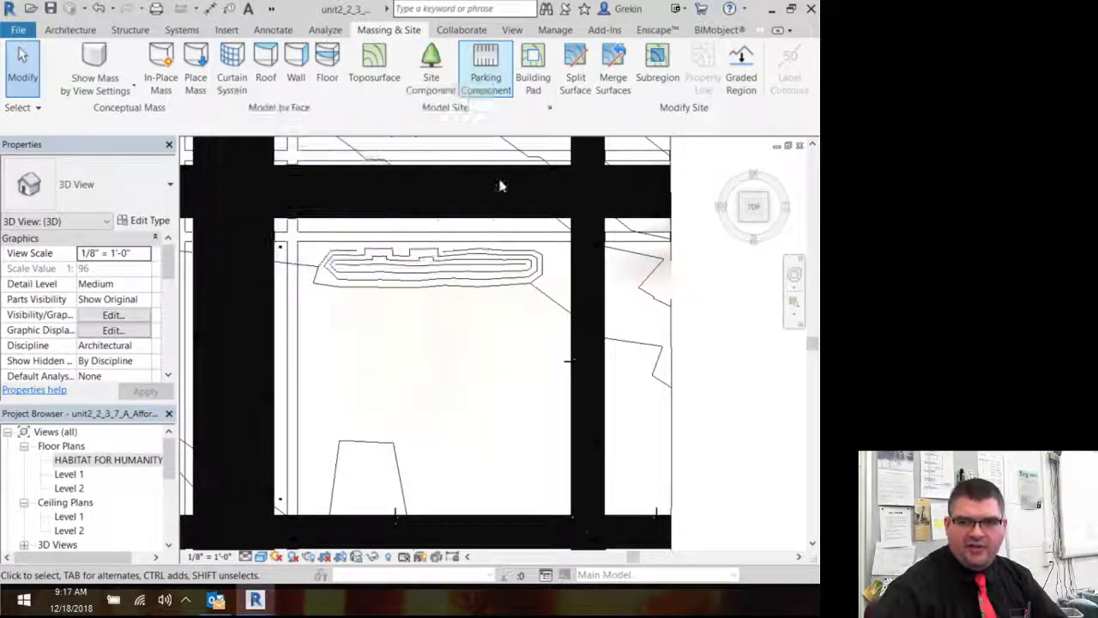
{"action": "left_click", "coordinate": [610, 70]}
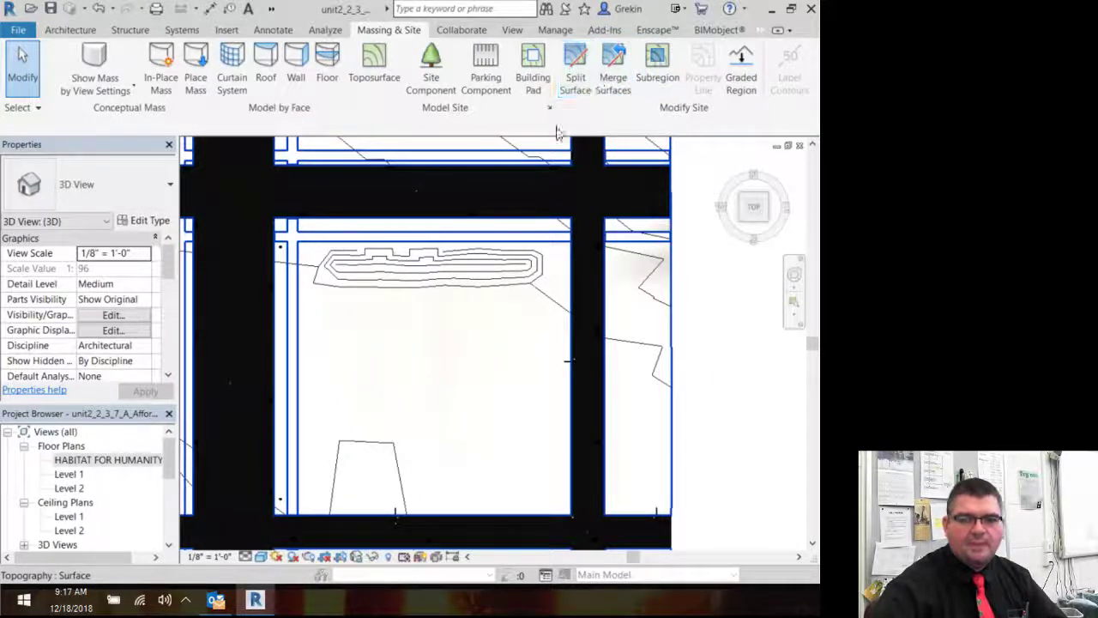
{"action": "key", "text": "Escape"}
{"action": "left_click", "coordinate": [531, 75]}
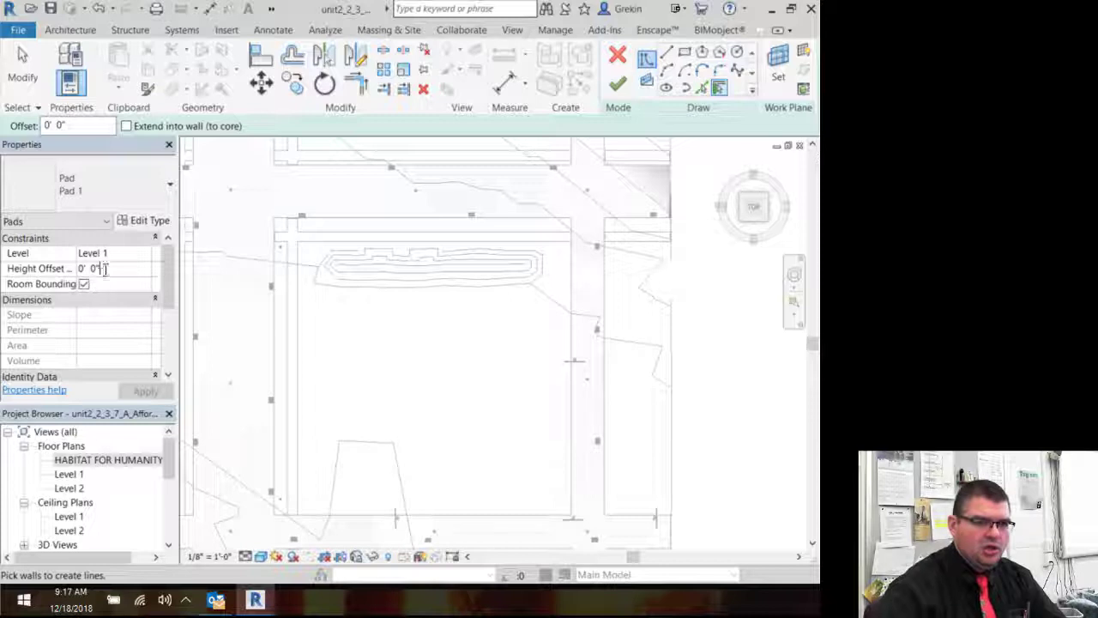
{"action": "left_click", "coordinate": [103, 268]}
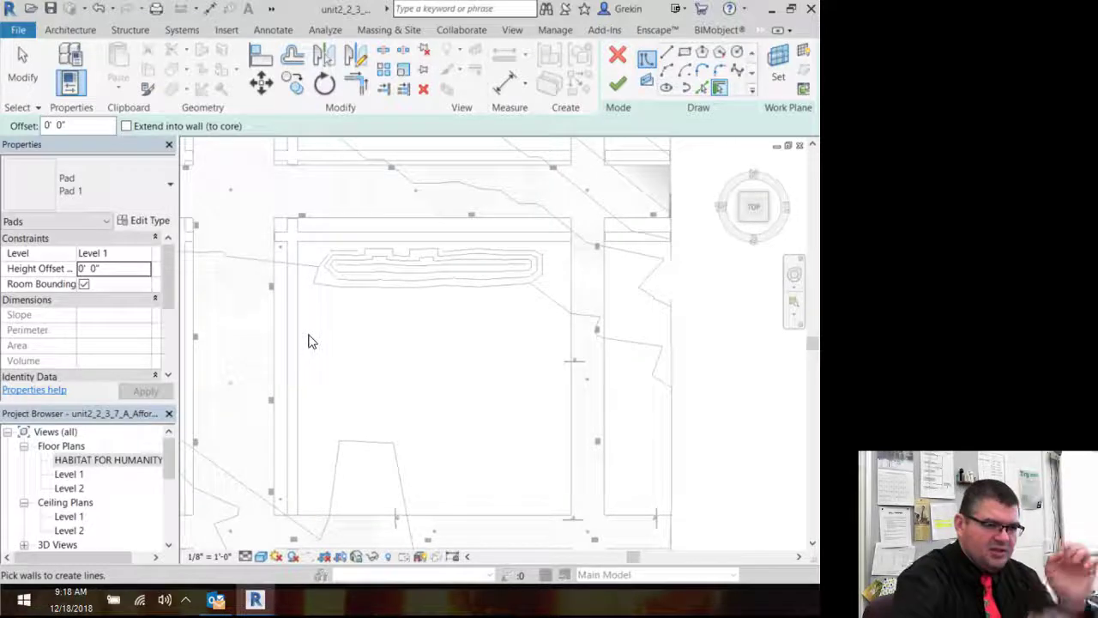
{"action": "left_click", "coordinate": [618, 83]}
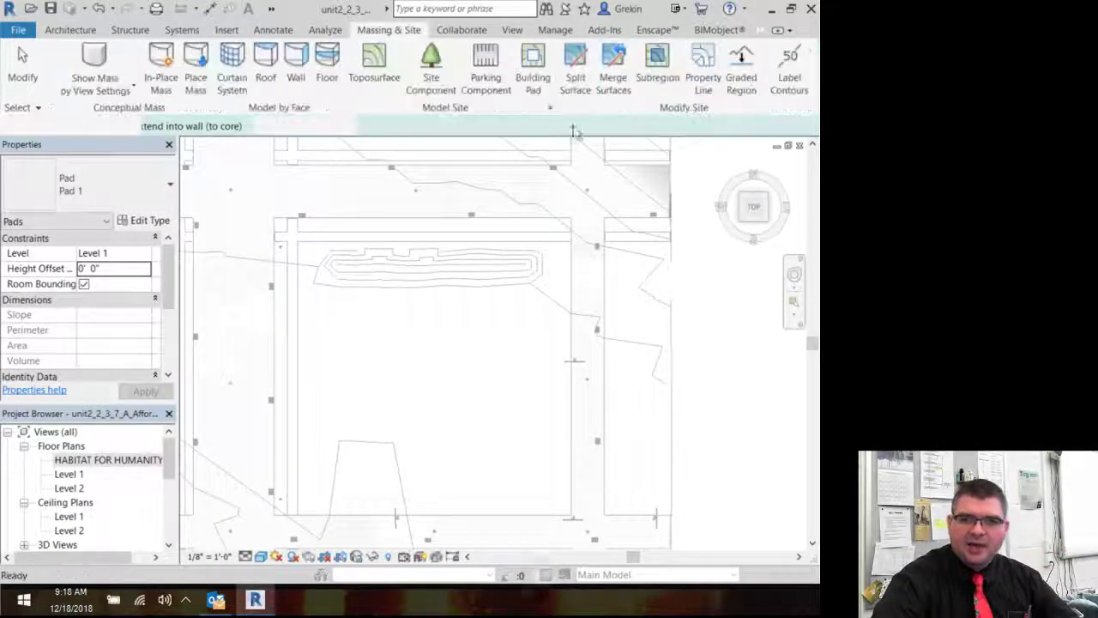
Reopen the topography surface for editing and look over the berm's surface points.
{"action": "left_click", "coordinate": [371, 287]}
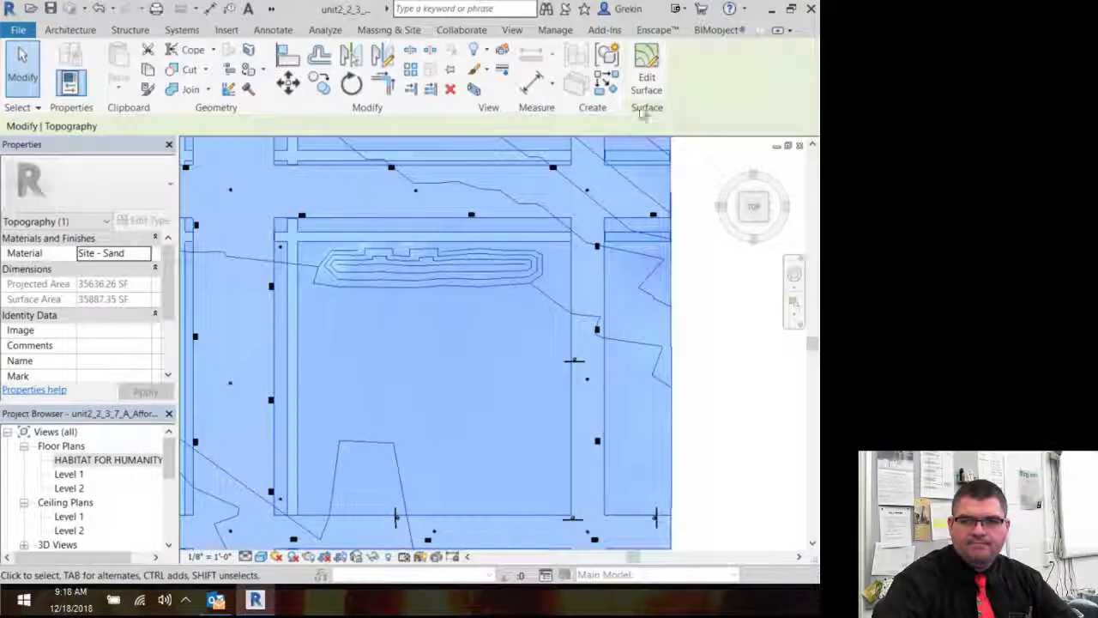
{"action": "left_click", "coordinate": [647, 79]}
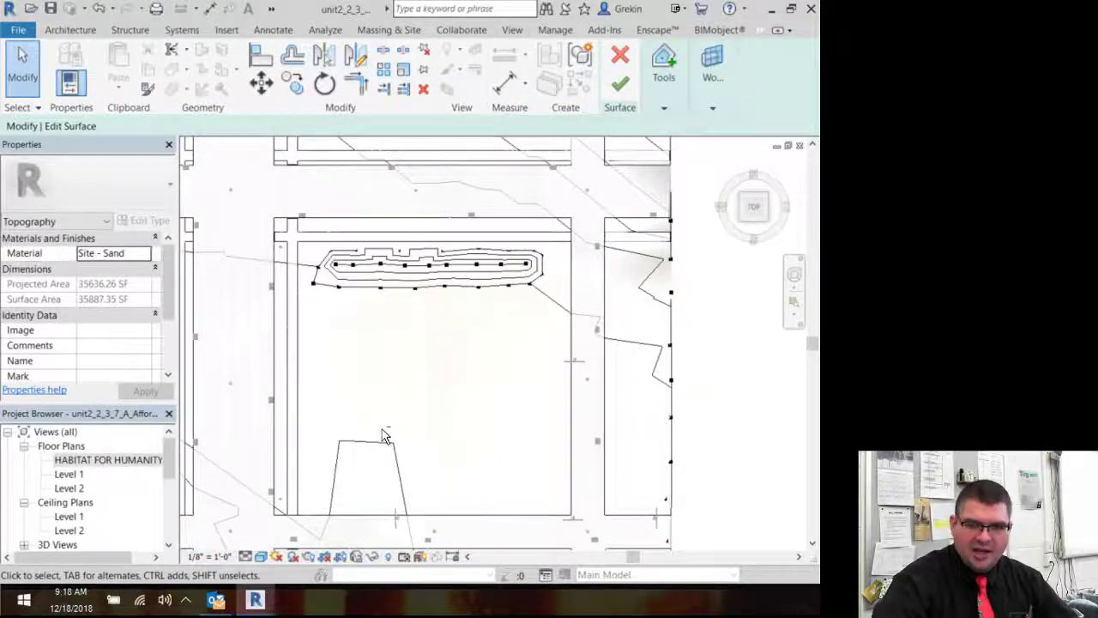
{"action": "middle_click_drag", "start_coordinate": [385, 437], "coordinate": [412, 272], "text": "shift"}
{"action": "scroll", "coordinate": [419, 369], "scroll_direction": "down", "scroll_amount": 1}
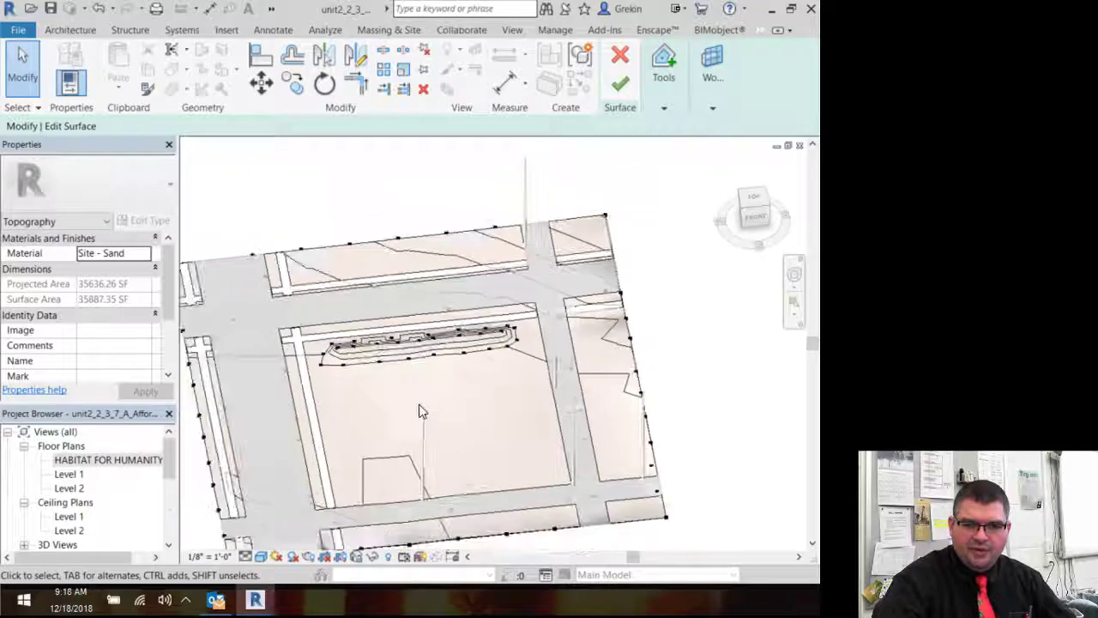
{"action": "scroll", "coordinate": [420, 412], "scroll_direction": "up", "scroll_amount": 5}
{"action": "middle_click_drag", "start_coordinate": [416, 417], "coordinate": [412, 358], "text": "shift"}
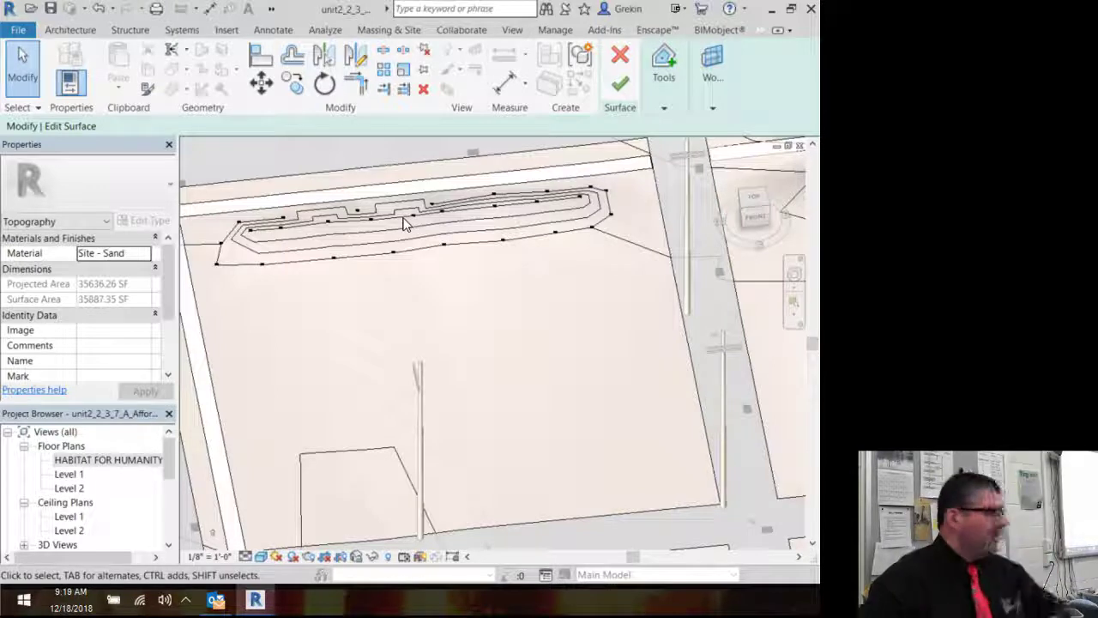
Check the elevations of a surface point on the site's south edge and one along the berm's south side, seen from above.
{"action": "left_click", "coordinate": [661, 81]}
{"action": "left_click", "coordinate": [557, 142]}
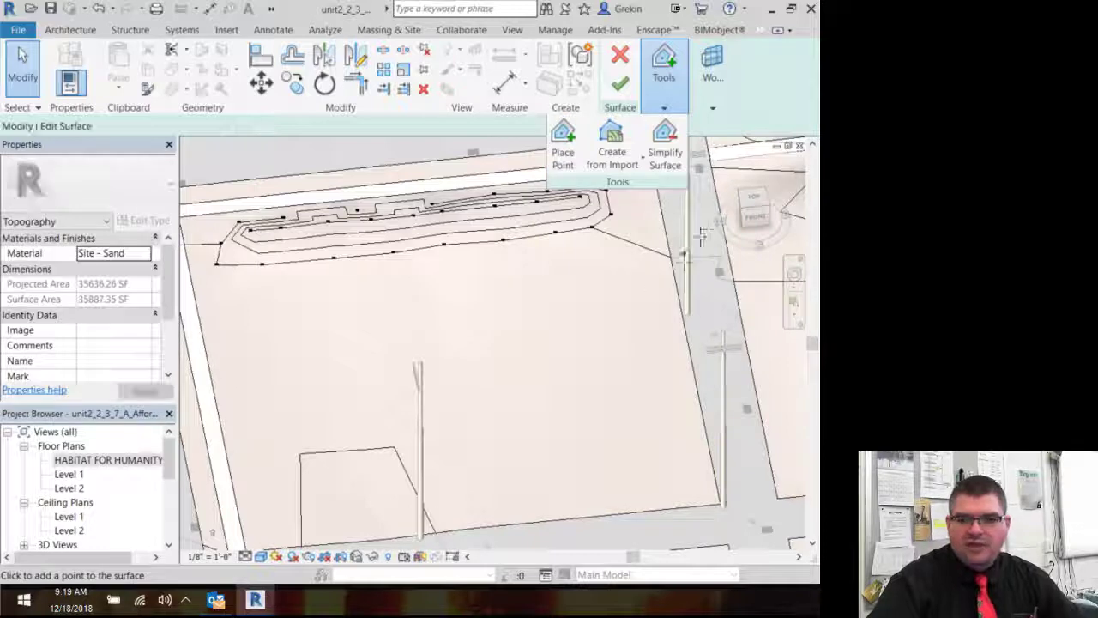
{"action": "left_click", "coordinate": [754, 199]}
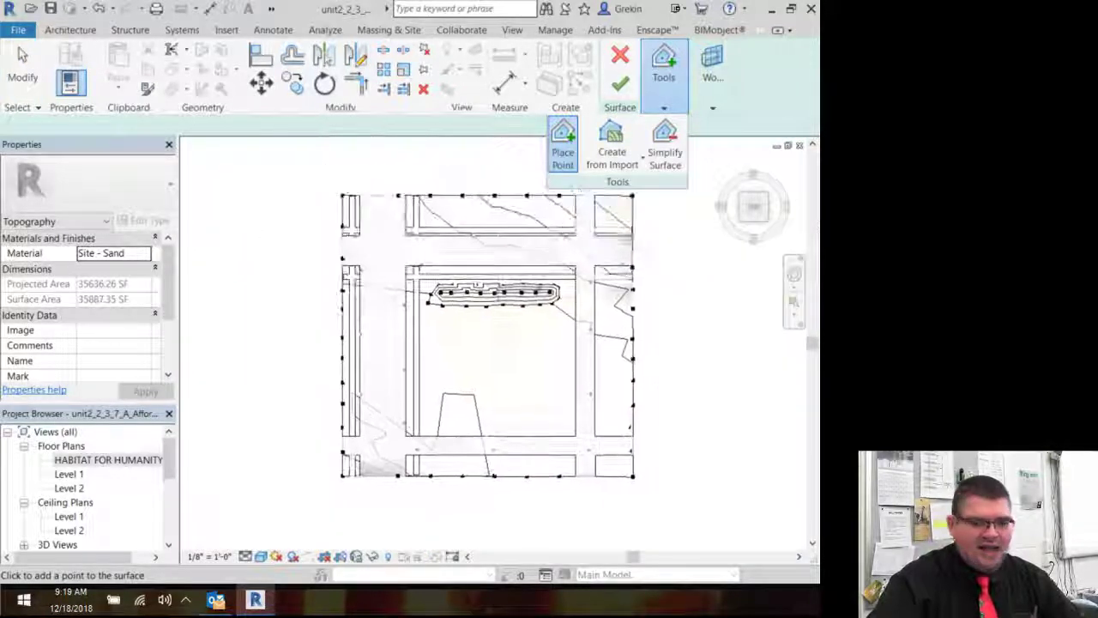
{"action": "key", "text": "Escape"}
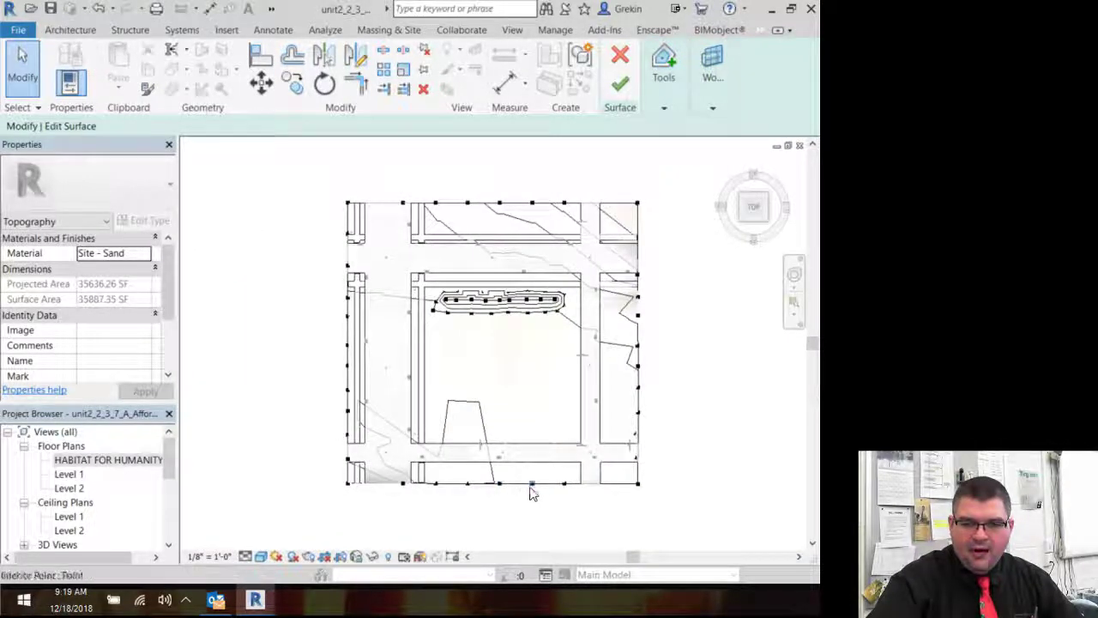
{"action": "left_click", "coordinate": [531, 487]}
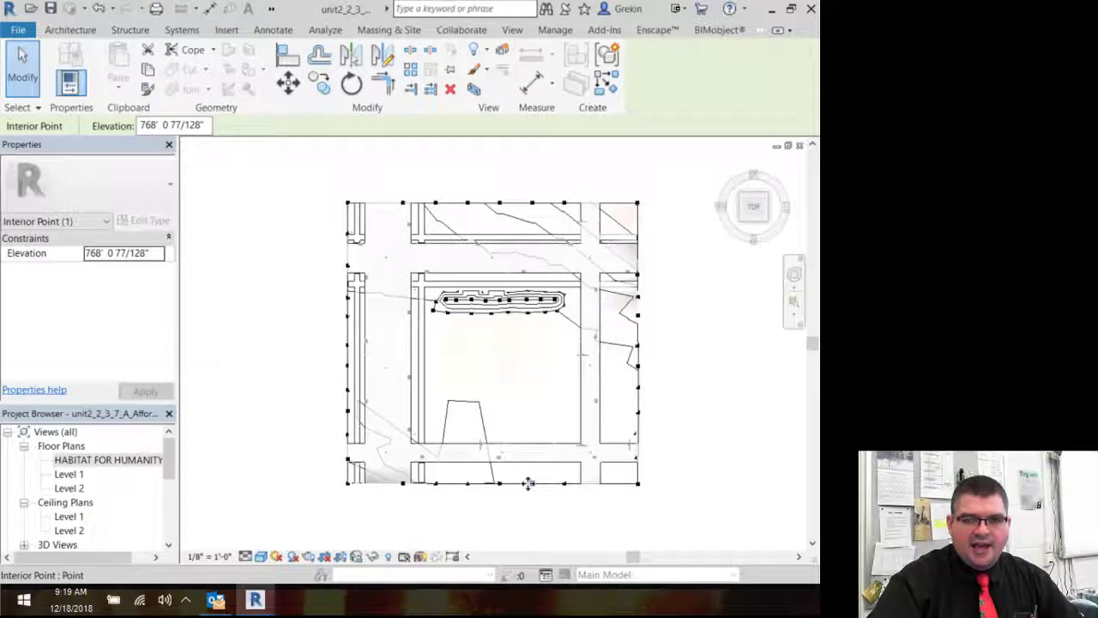
{"action": "left_click", "coordinate": [494, 312]}
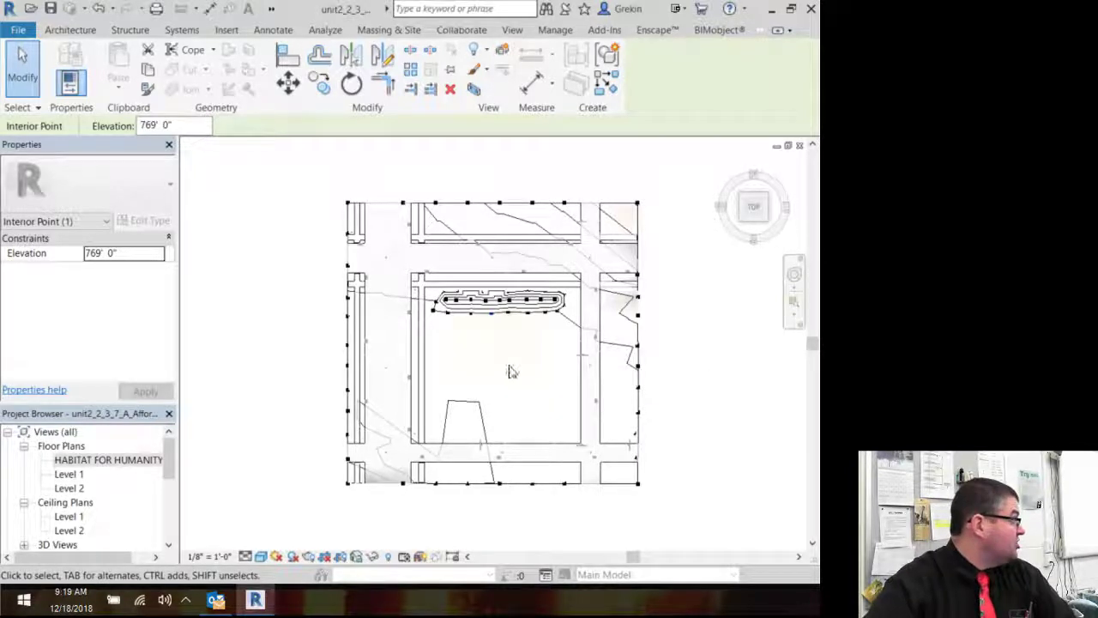
Place four surface points at 769' absolute elevation in a rectangle on the central lot south of the berm and finish the surface.
{"action": "left_click", "coordinate": [760, 30]}
{"action": "left_click", "coordinate": [709, 47]}
{"action": "left_click", "coordinate": [664, 77]}
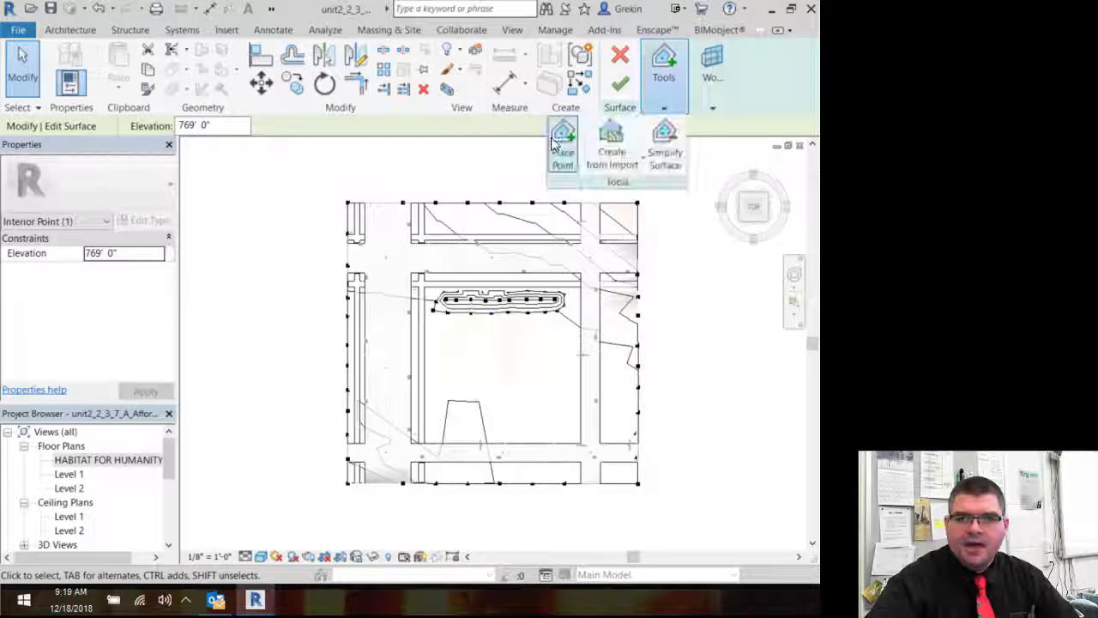
{"action": "left_click", "coordinate": [553, 145]}
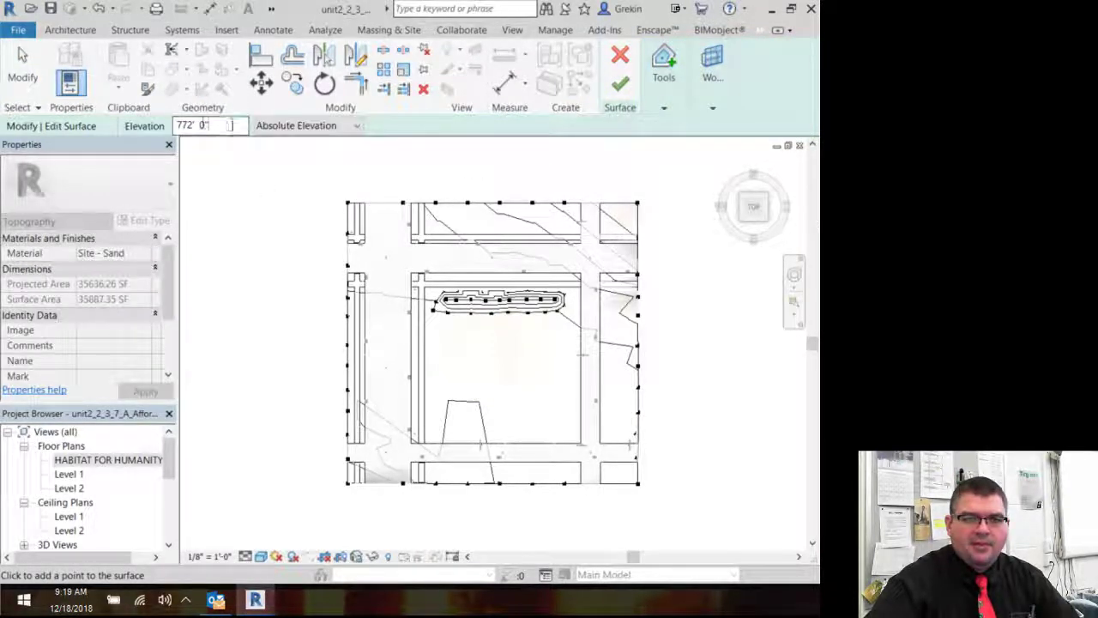
{"action": "left_click", "coordinate": [229, 125]}
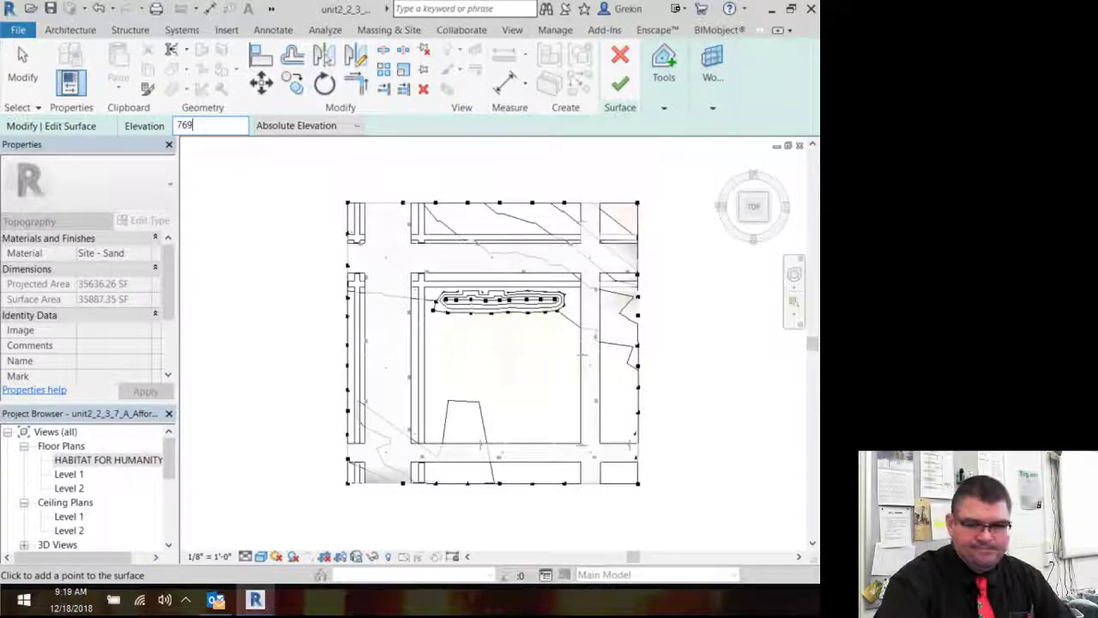
{"action": "scroll", "coordinate": [495, 379], "scroll_direction": "up", "scroll_amount": 4}
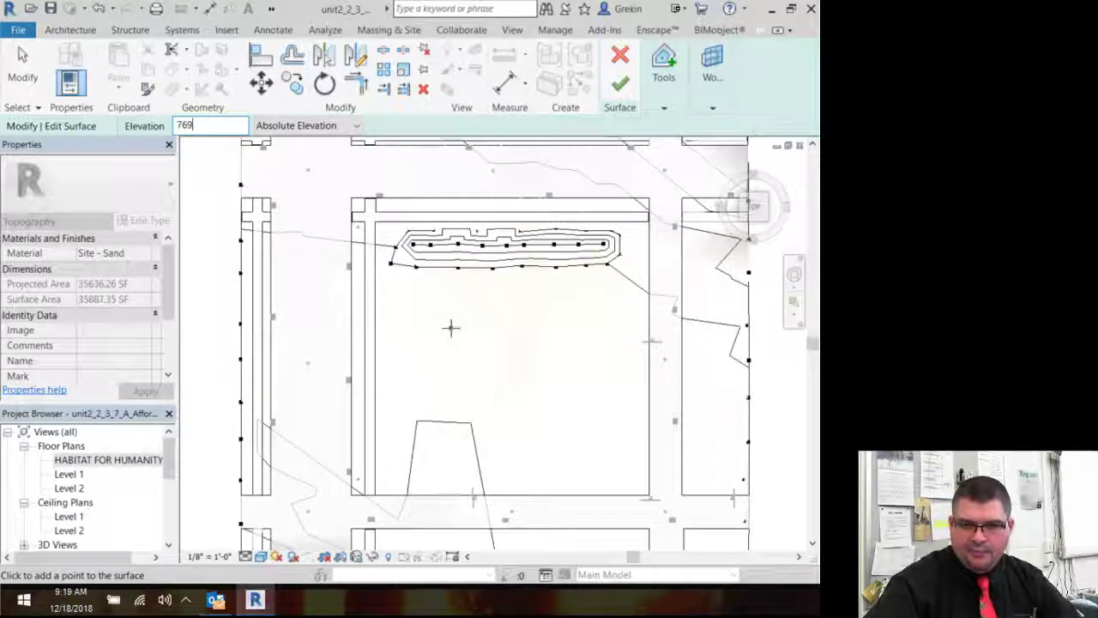
{"action": "left_click", "coordinate": [447, 309]}
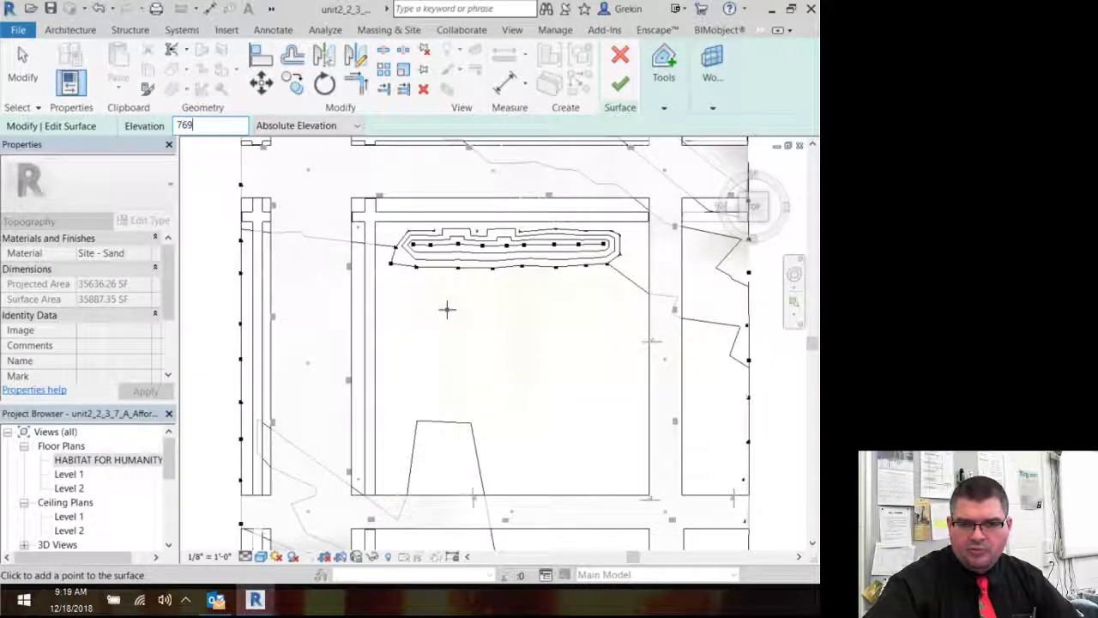
{"action": "left_click", "coordinate": [447, 374]}
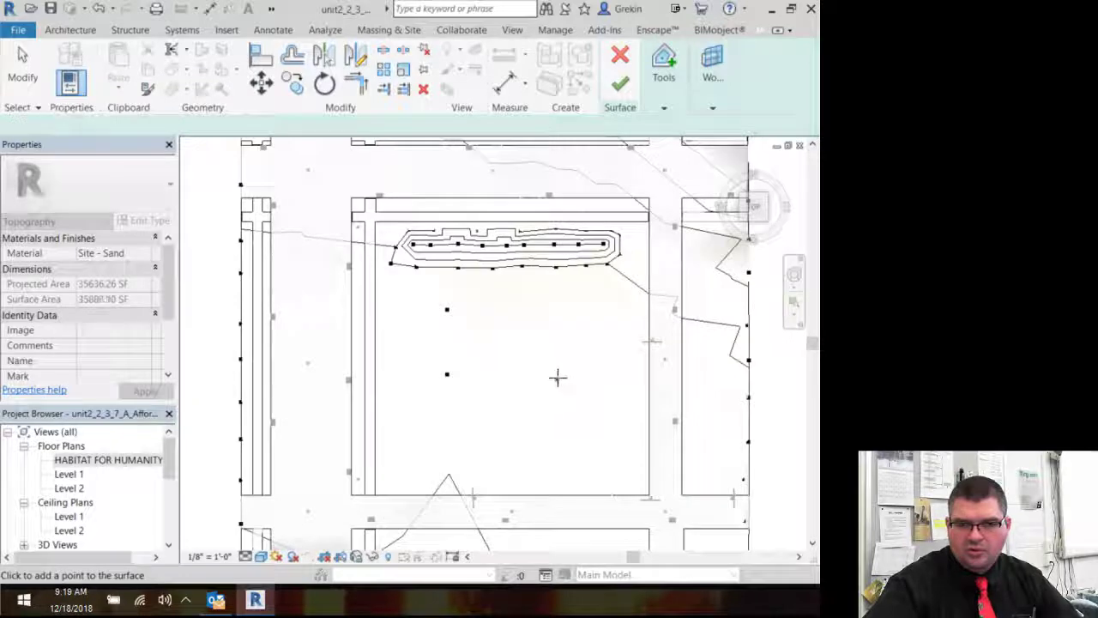
{"action": "left_click", "coordinate": [558, 376]}
{"action": "left_click", "coordinate": [551, 302]}
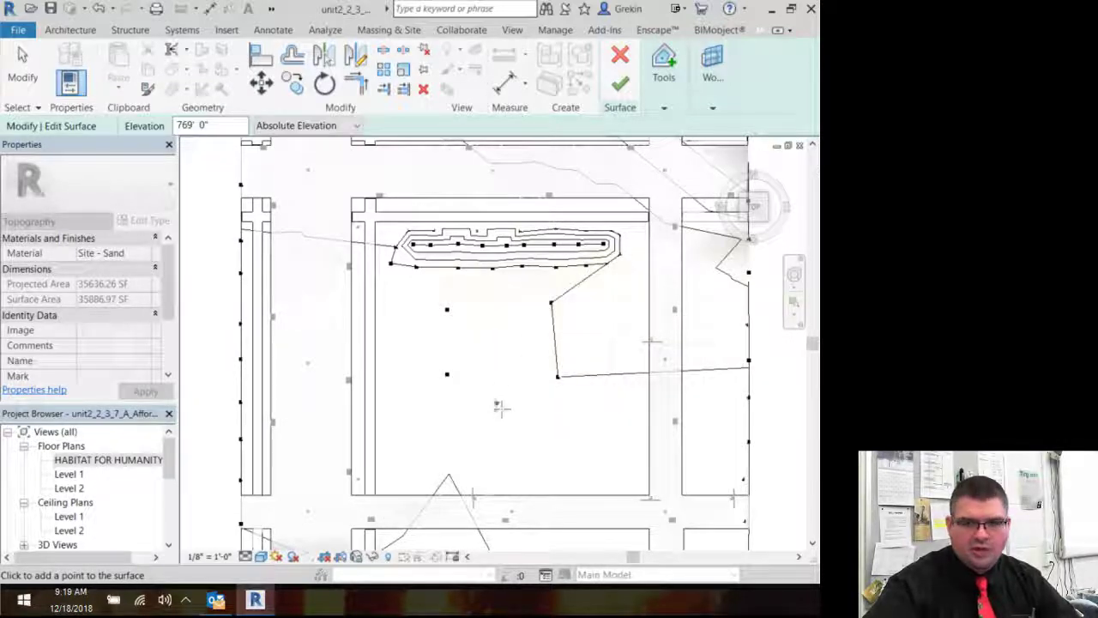
{"action": "left_click", "coordinate": [619, 86]}
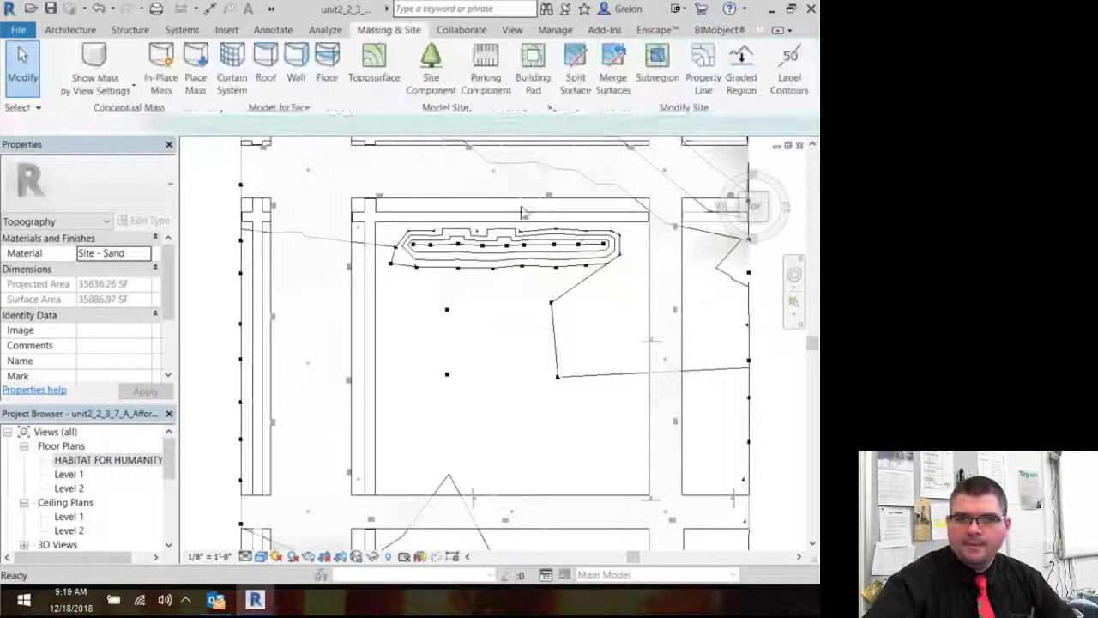
Start a building pad of type Pad 1 on Level 1 with a height offset of 765'.
{"action": "middle_click_drag", "start_coordinate": [453, 409], "coordinate": [503, 294], "text": "shift"}
{"action": "scroll", "coordinate": [500, 391], "scroll_direction": "up", "scroll_amount": 3}
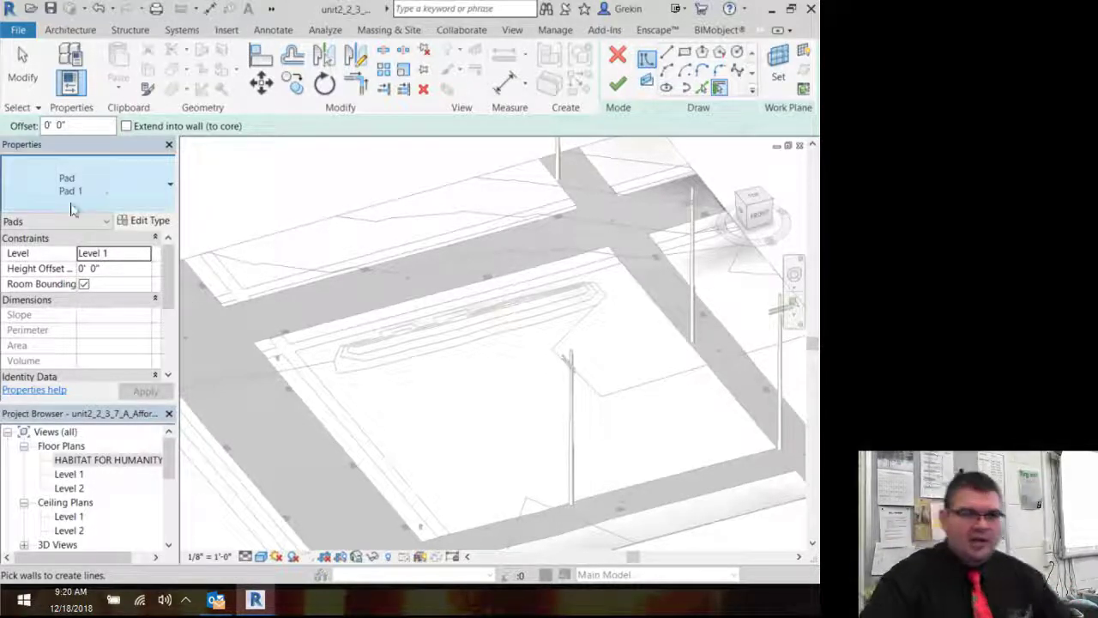
{"action": "left_click", "coordinate": [117, 269]}
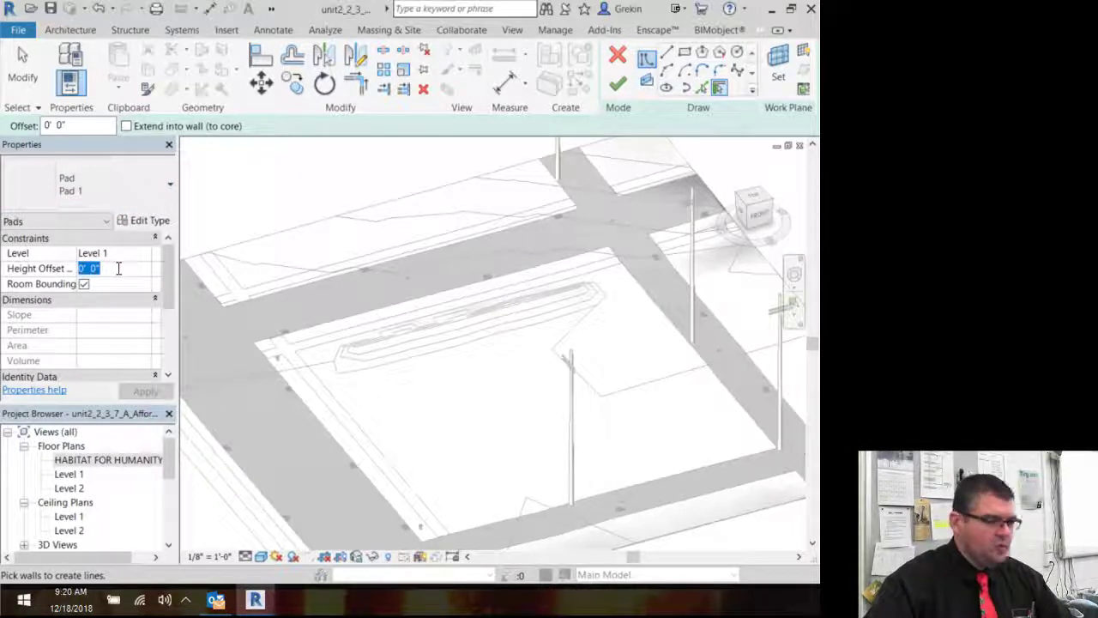
{"action": "type", "text": "765"}
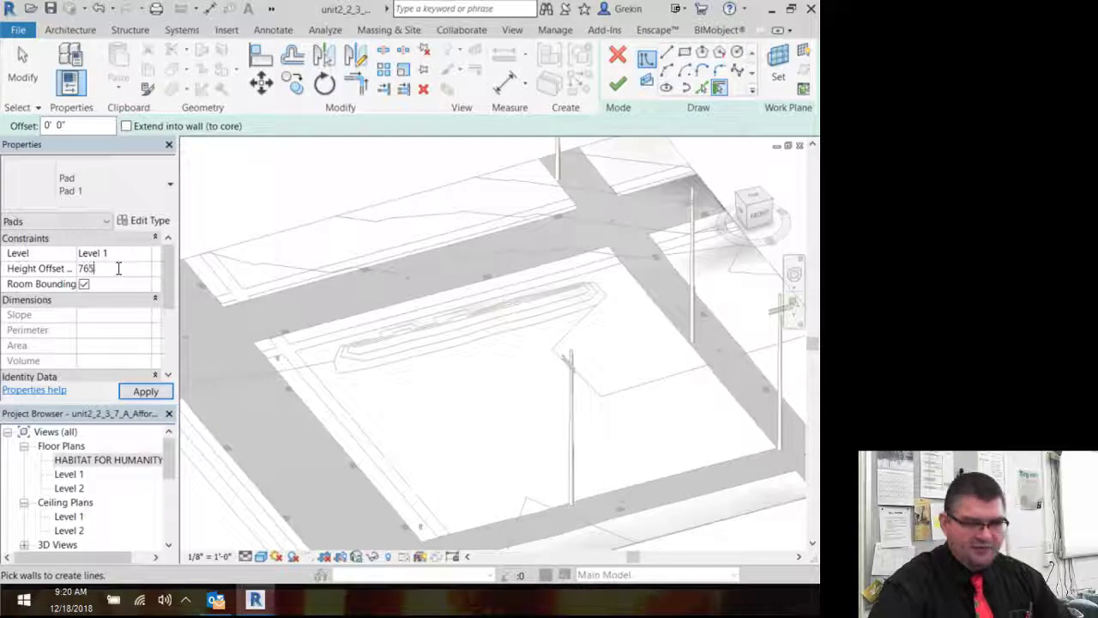
{"action": "left_click", "coordinate": [147, 391]}
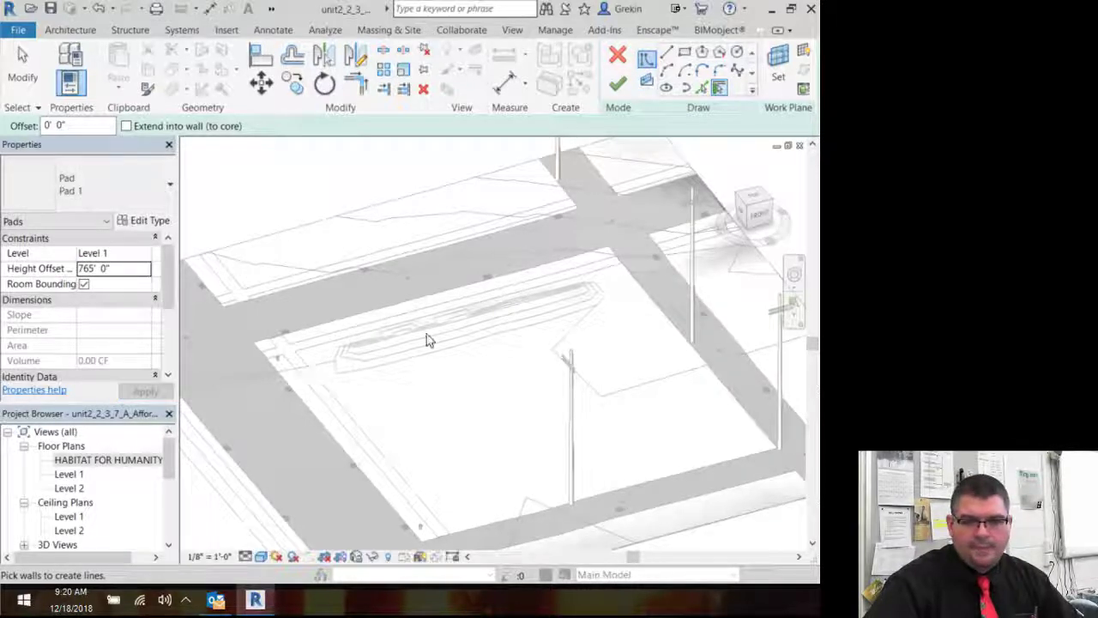
Sketch a rectangular pad boundary about 44' by 28' on the central lot south of the berm, seen from directly above.
{"action": "left_click", "coordinate": [750, 197]}
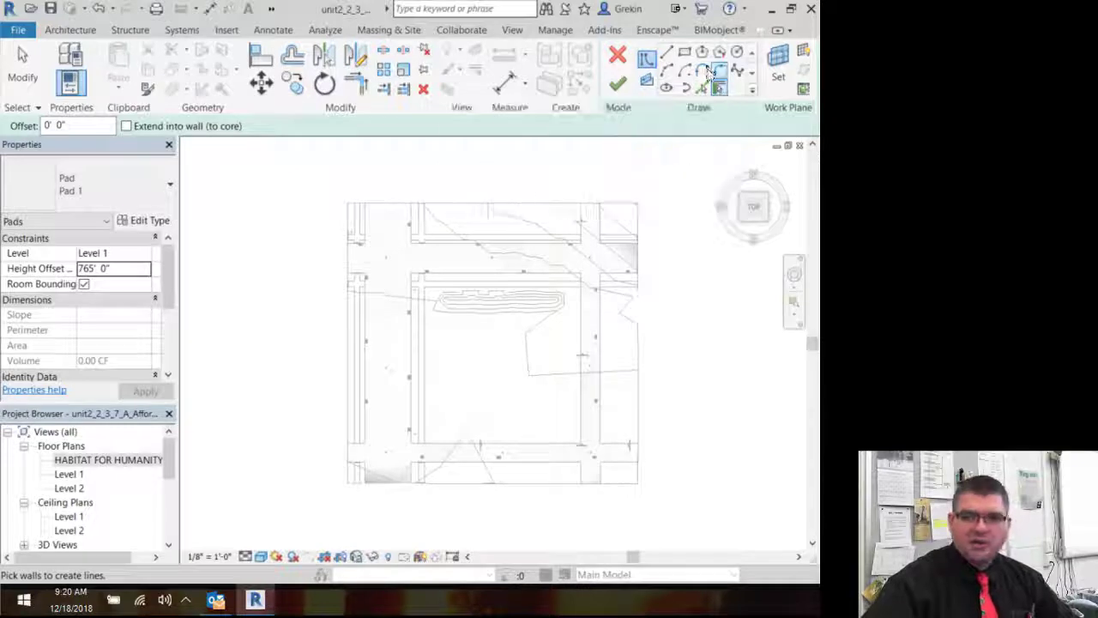
{"action": "left_click", "coordinate": [685, 54]}
{"action": "scroll", "coordinate": [480, 350], "scroll_direction": "up", "scroll_amount": 3}
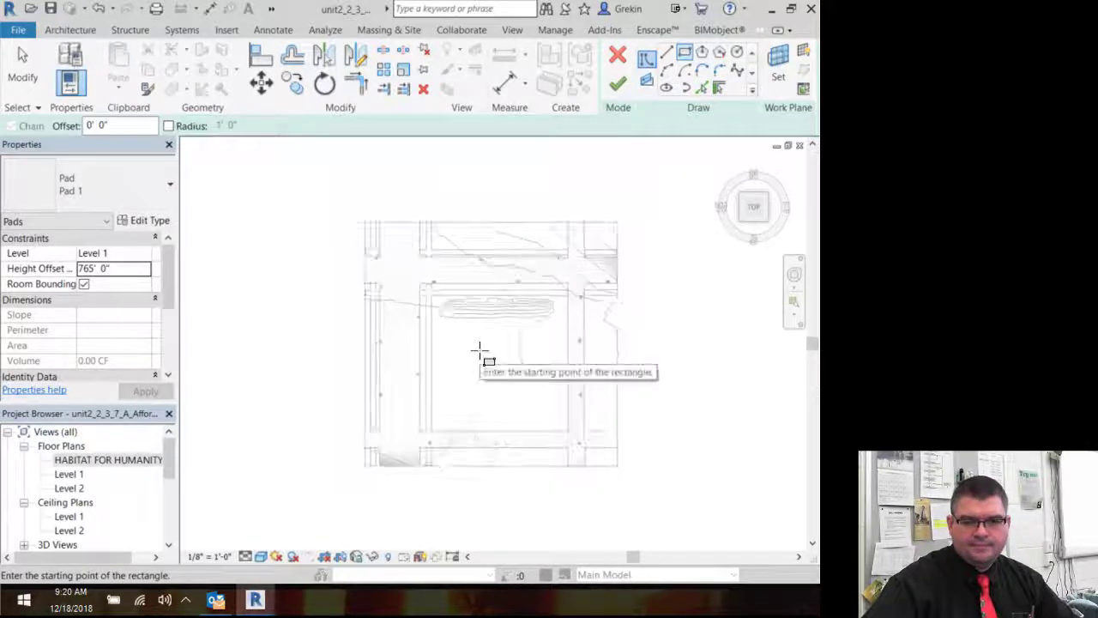
{"action": "scroll", "coordinate": [480, 351], "scroll_direction": "up", "scroll_amount": 2}
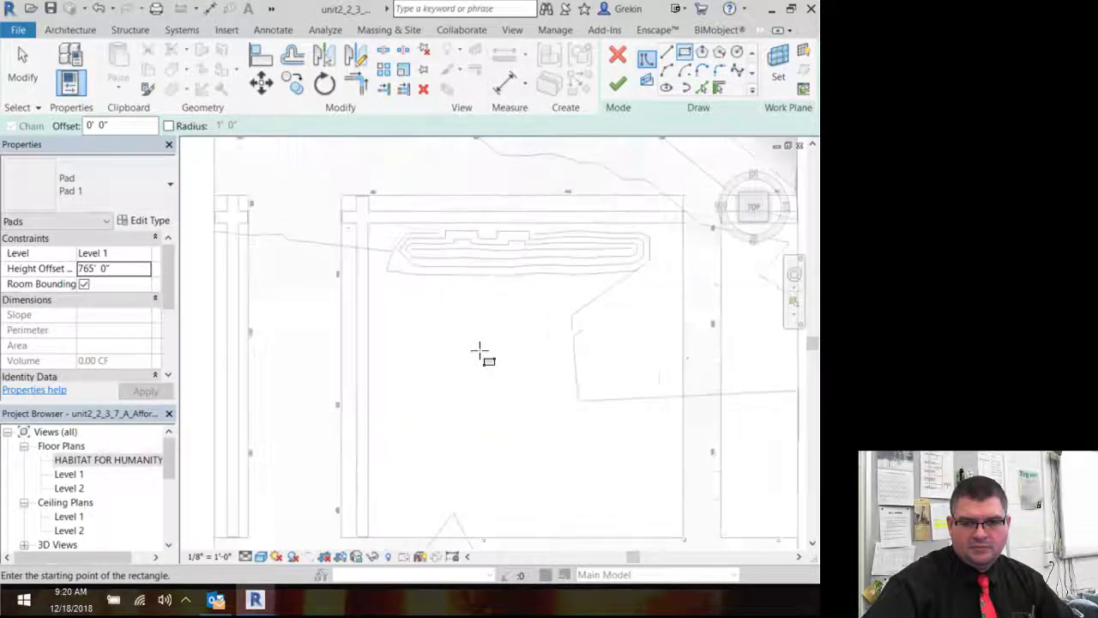
{"action": "left_click", "coordinate": [444, 315]}
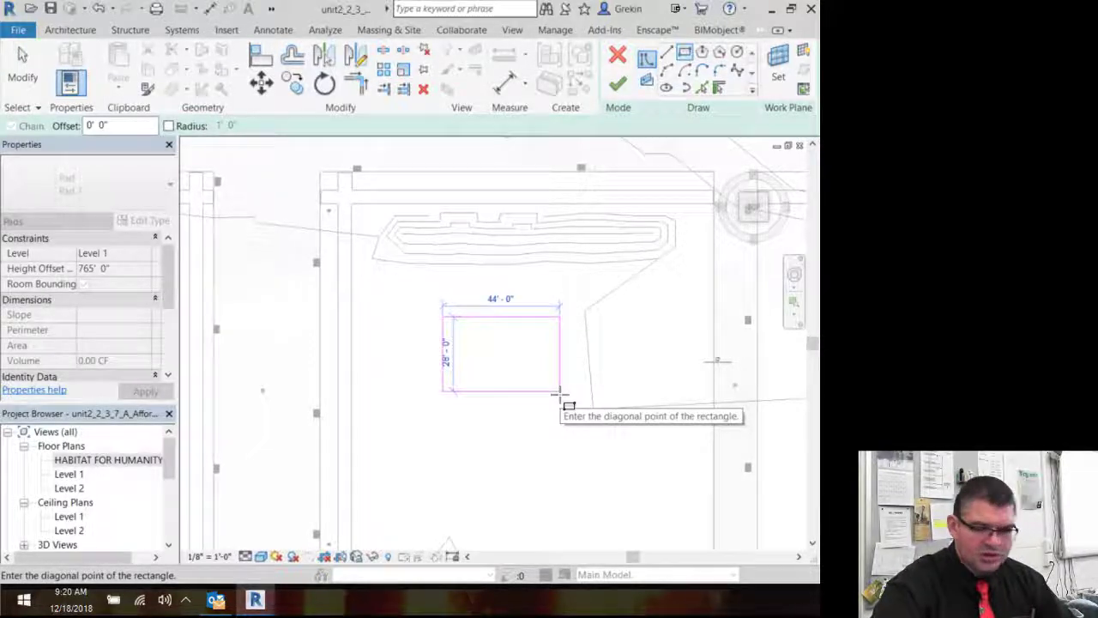
{"action": "left_click", "coordinate": [559, 392]}
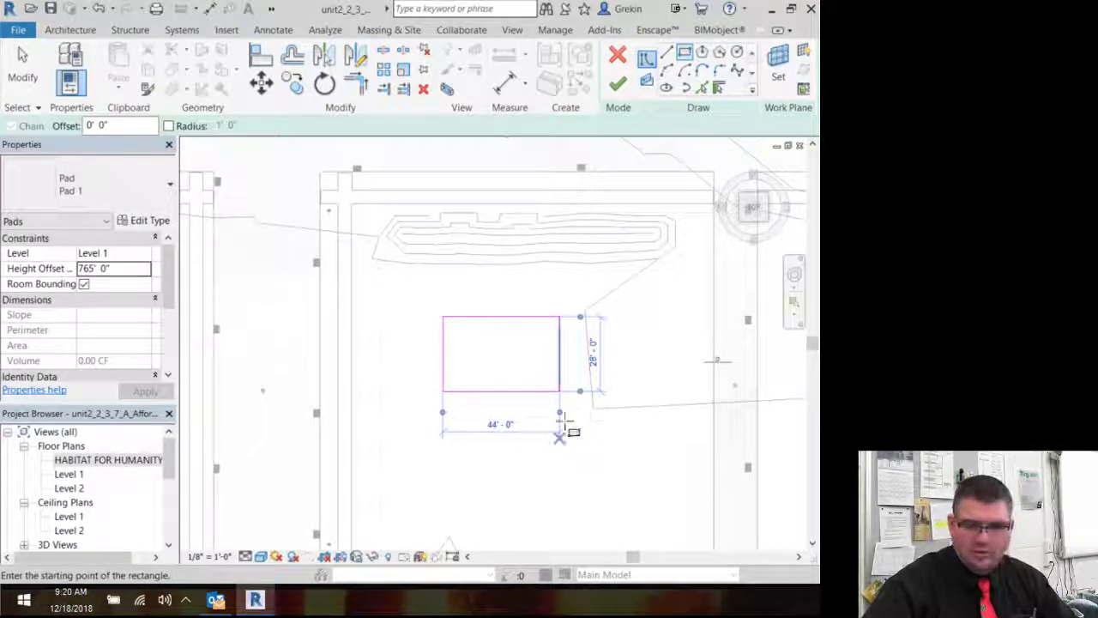
{"action": "key", "text": "Escape"}
{"action": "key", "text": "Escape"}
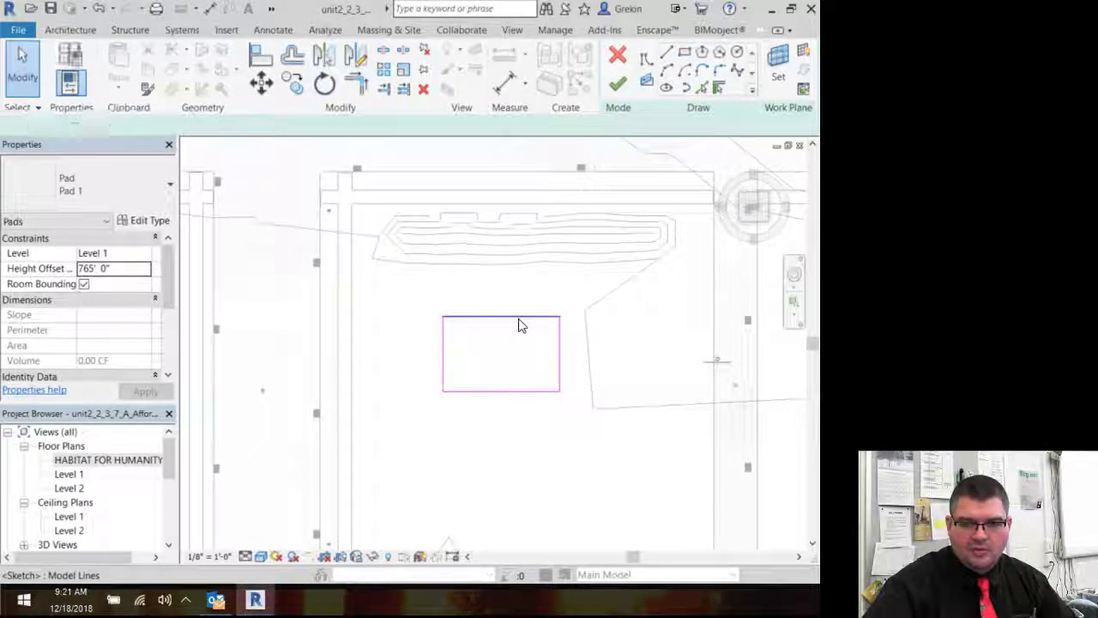
Set the pad boundary's north-south depth to 32' and its east-west width to 44'.
{"action": "left_click", "coordinate": [520, 319]}
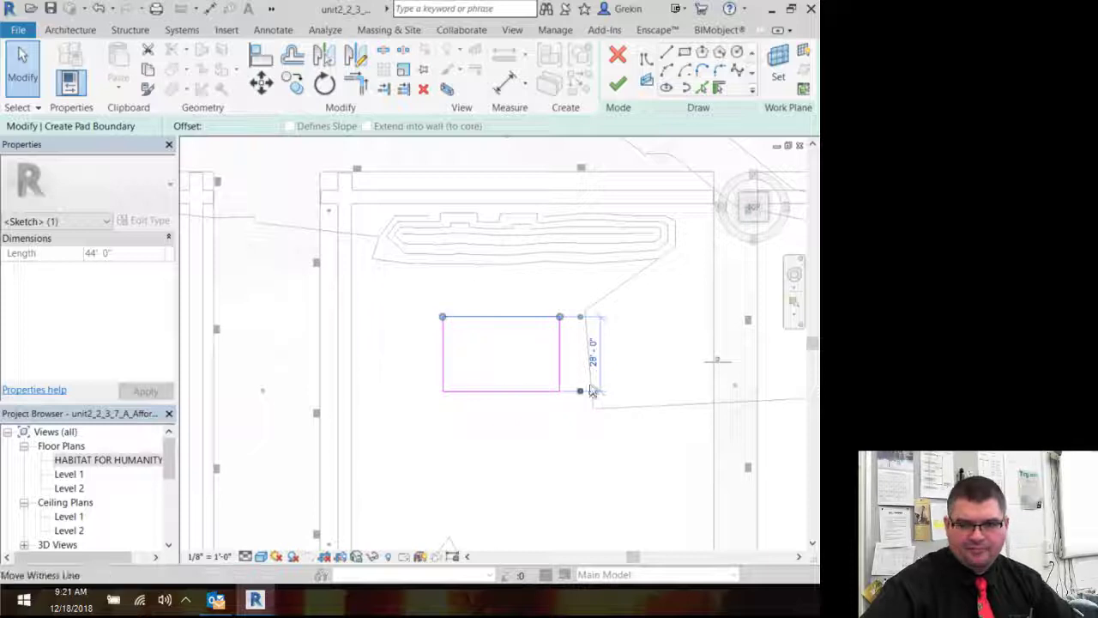
{"action": "left_click", "coordinate": [592, 354]}
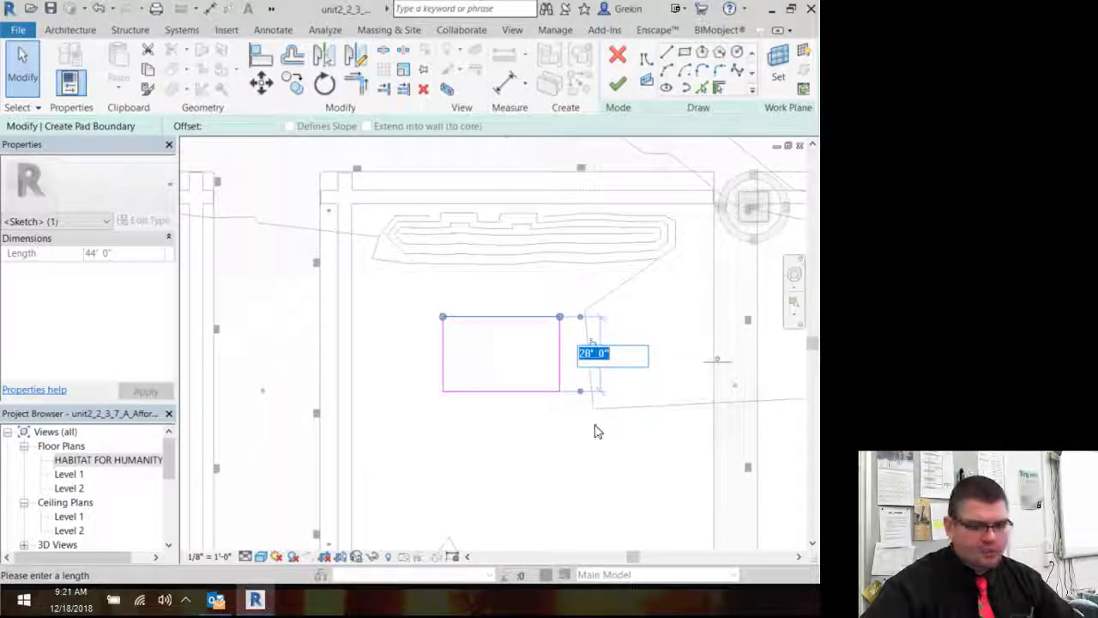
{"action": "type", "text": "32"}
{"action": "key", "text": "Return"}
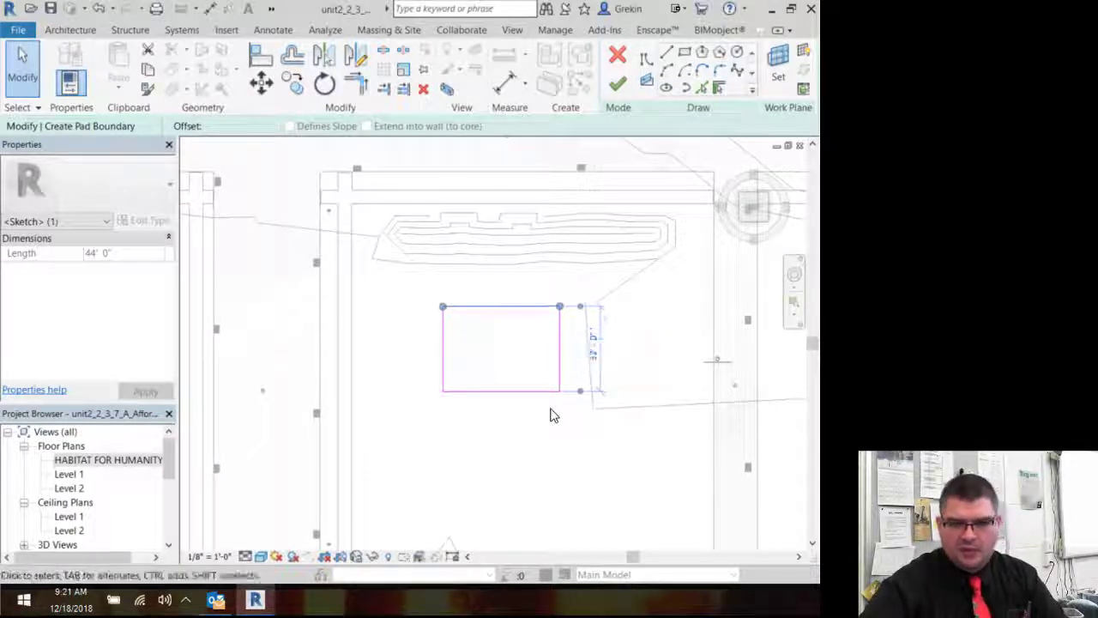
{"action": "left_click", "coordinate": [505, 426]}
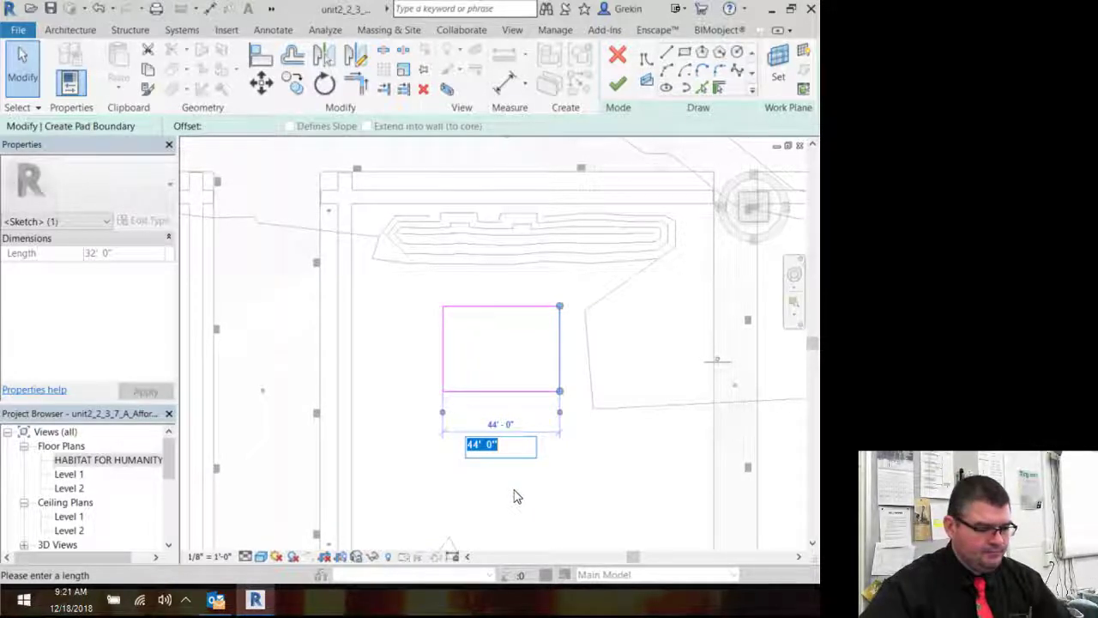
{"action": "type", "text": "44"}
{"action": "key", "text": "Return"}
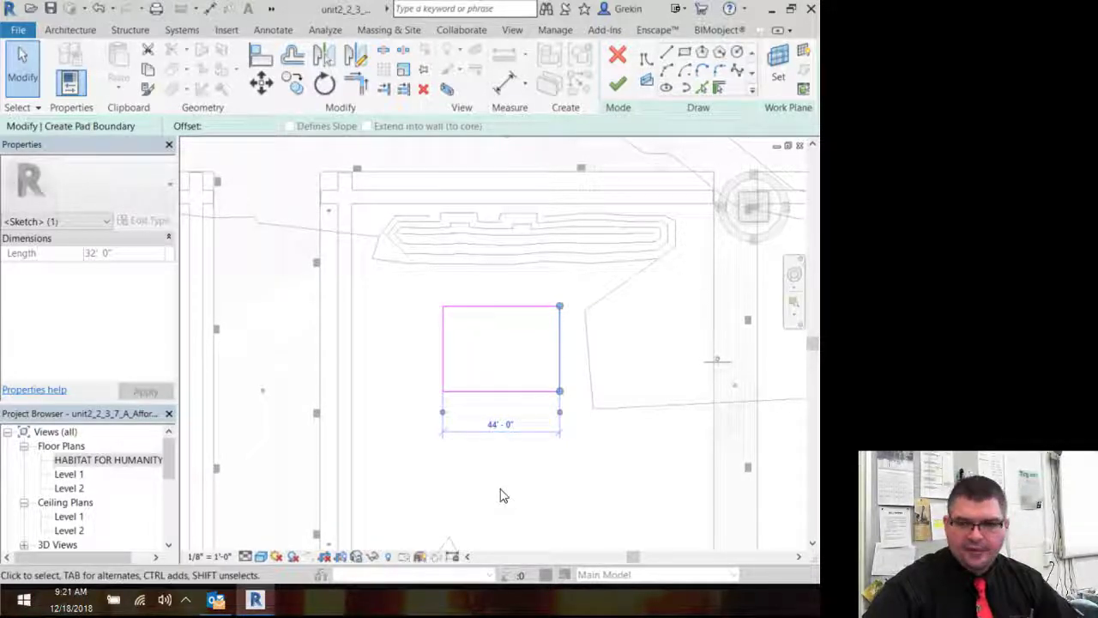
{"action": "key", "text": "Escape"}
{"action": "key", "text": "Escape"}
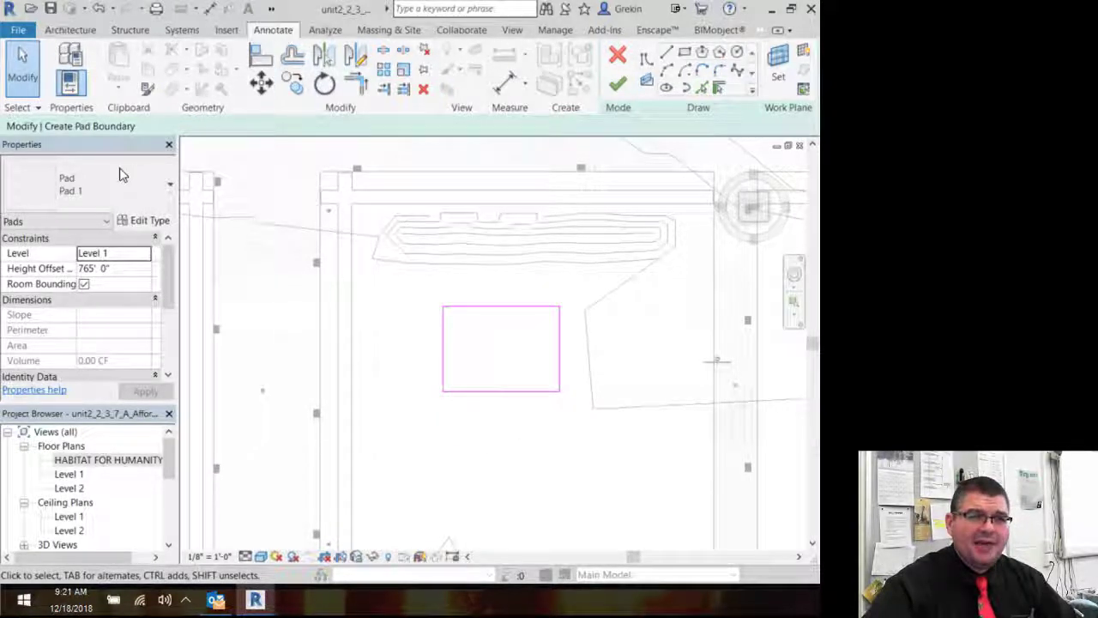
{"action": "left_click", "coordinate": [67, 60]}
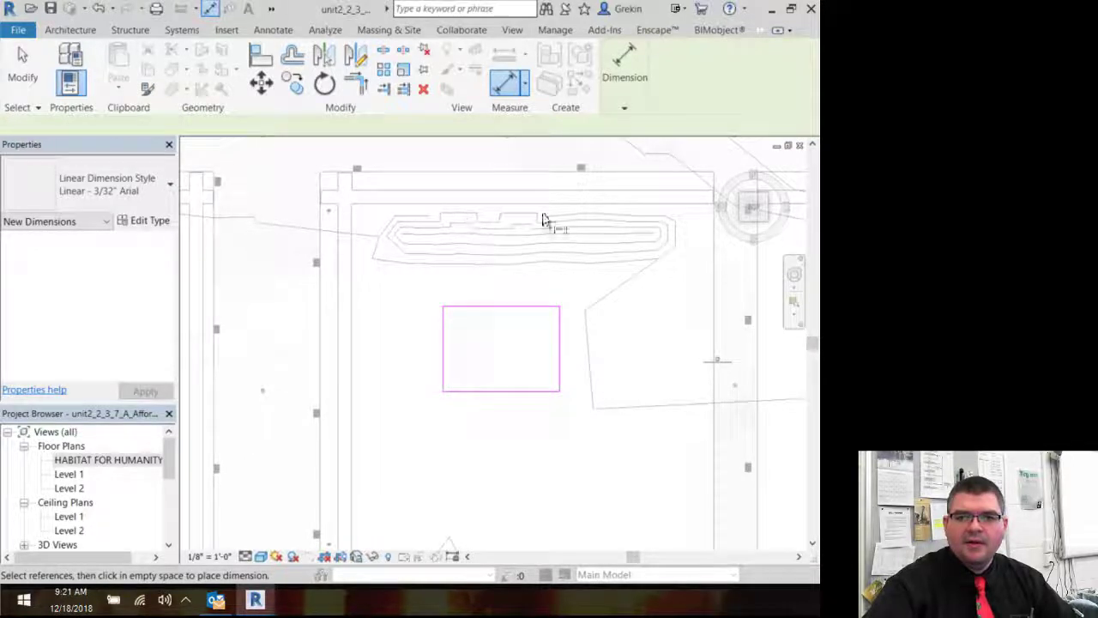
{"action": "left_click", "coordinate": [623, 107]}
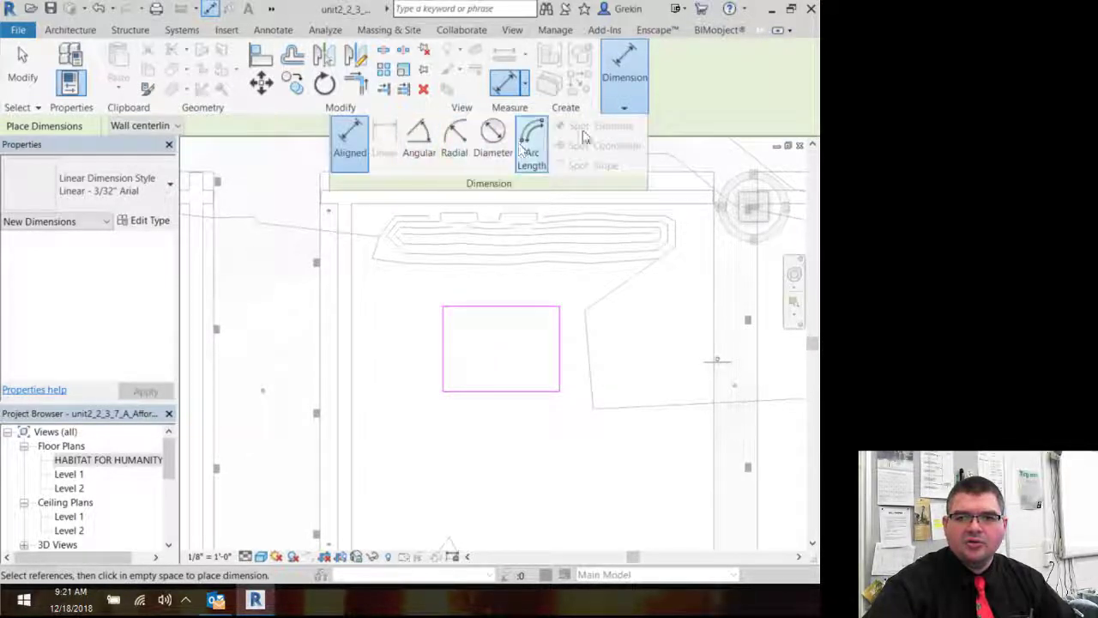
{"action": "left_click", "coordinate": [273, 29]}
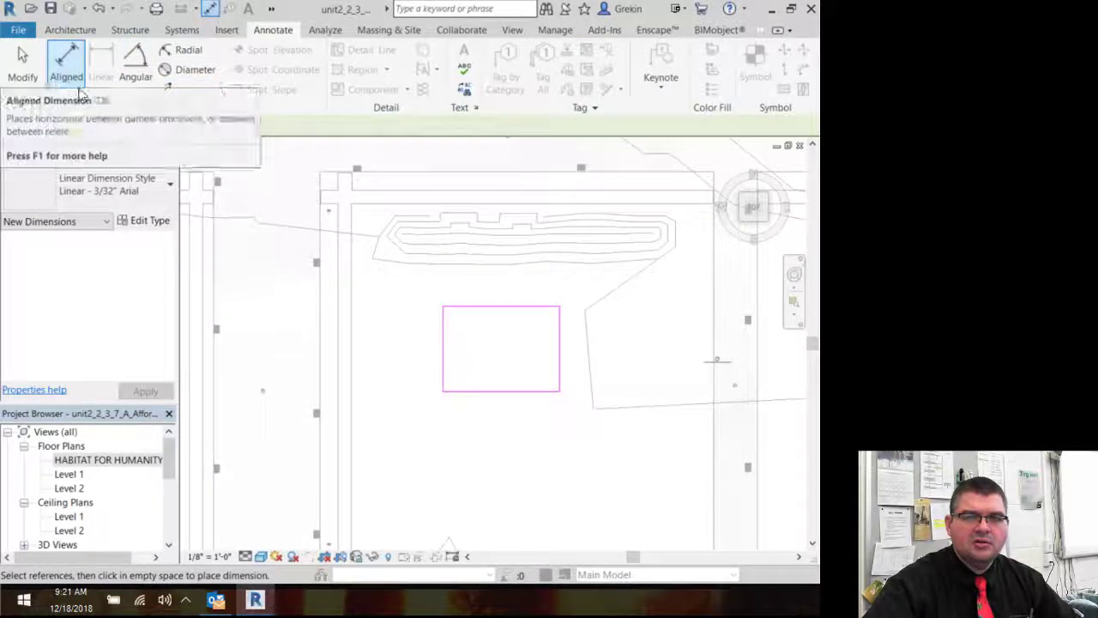
{"action": "key", "text": "Escape"}
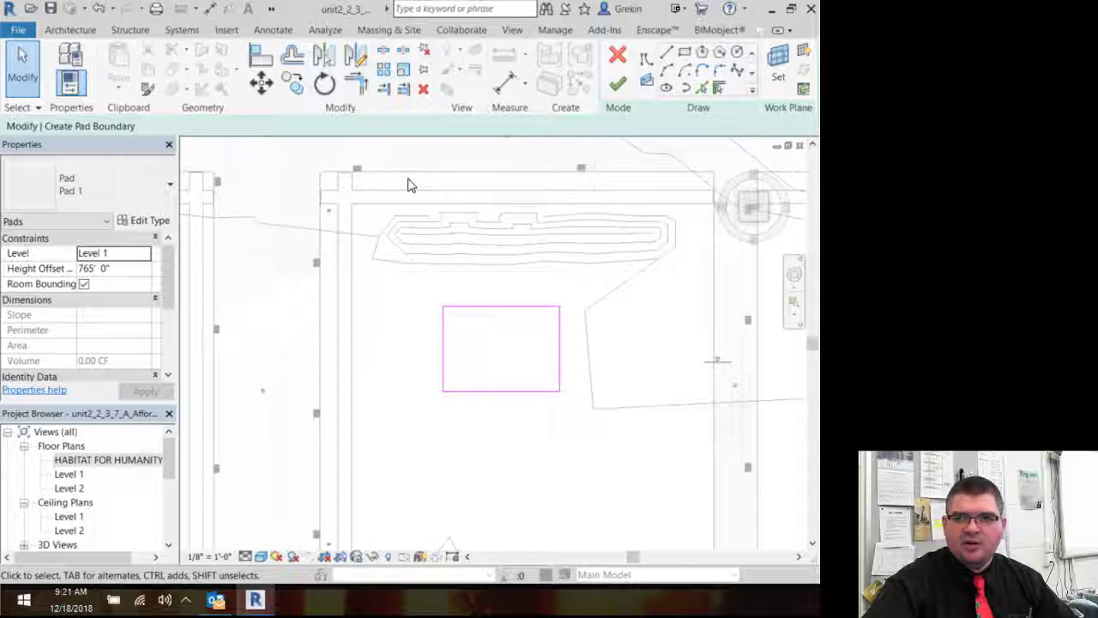
{"action": "left_click", "coordinate": [273, 29]}
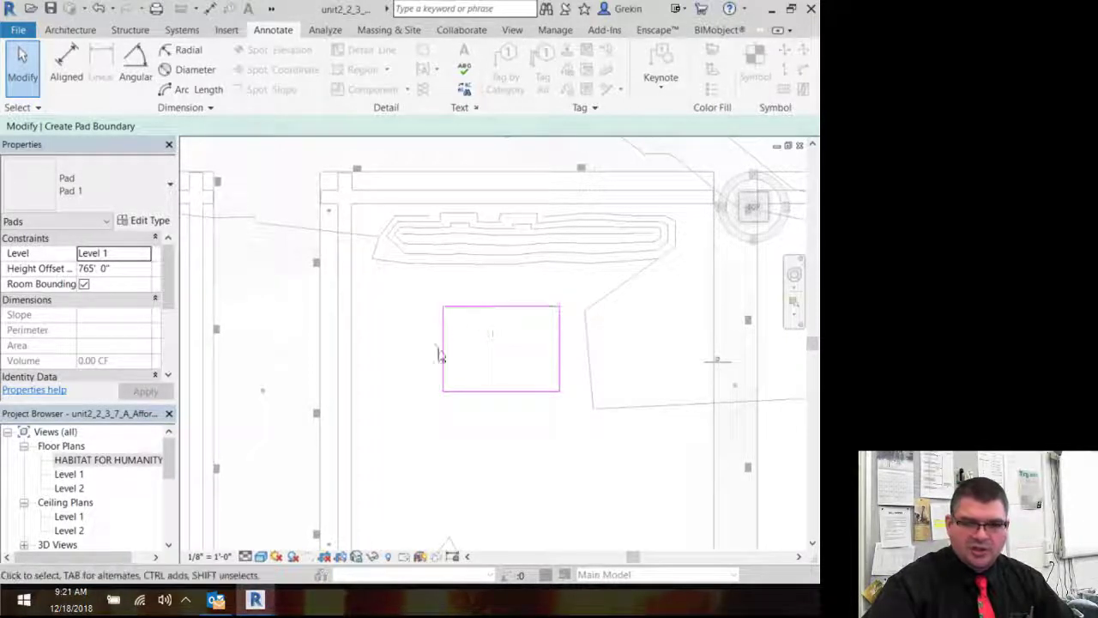
Finish the building pad boundary and inspect the pad's recess in the lot in perspective and from directly above.
{"action": "left_click", "coordinate": [756, 30]}
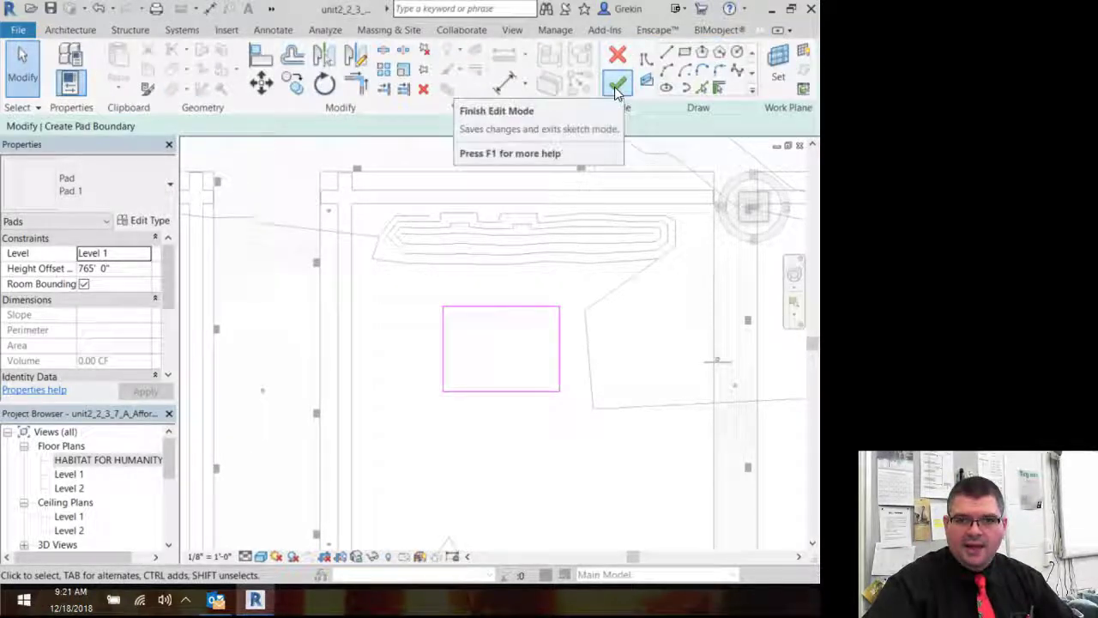
{"action": "left_click", "coordinate": [614, 86]}
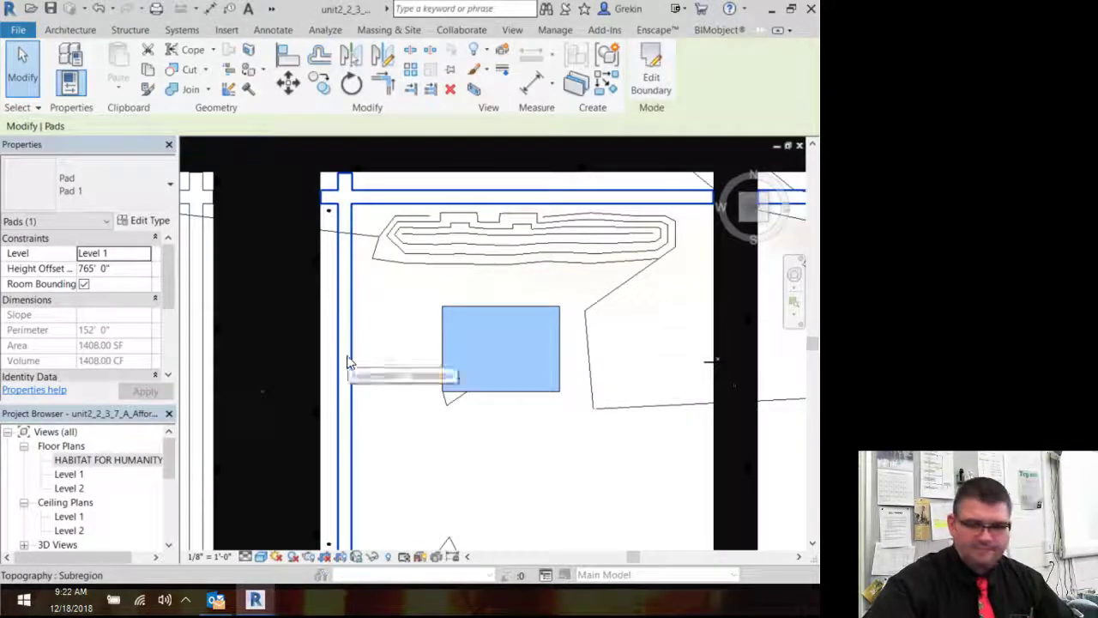
{"action": "left_click", "coordinate": [386, 387]}
{"action": "middle_click_drag", "start_coordinate": [486, 421], "coordinate": [512, 209], "text": "shift"}
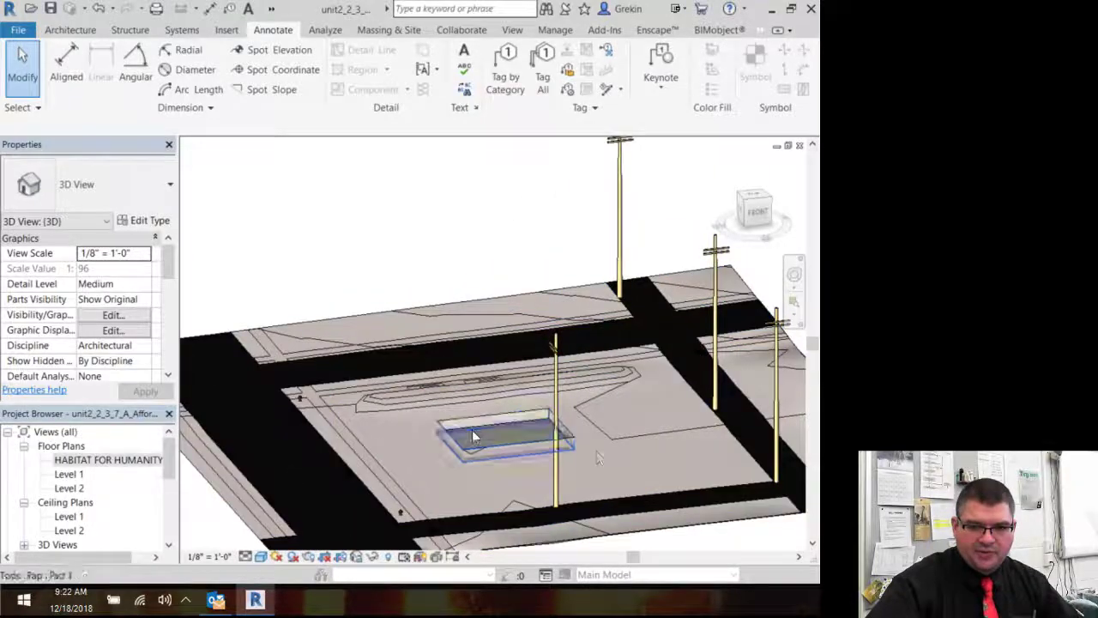
{"action": "scroll", "coordinate": [614, 439], "scroll_direction": "up", "scroll_amount": 6}
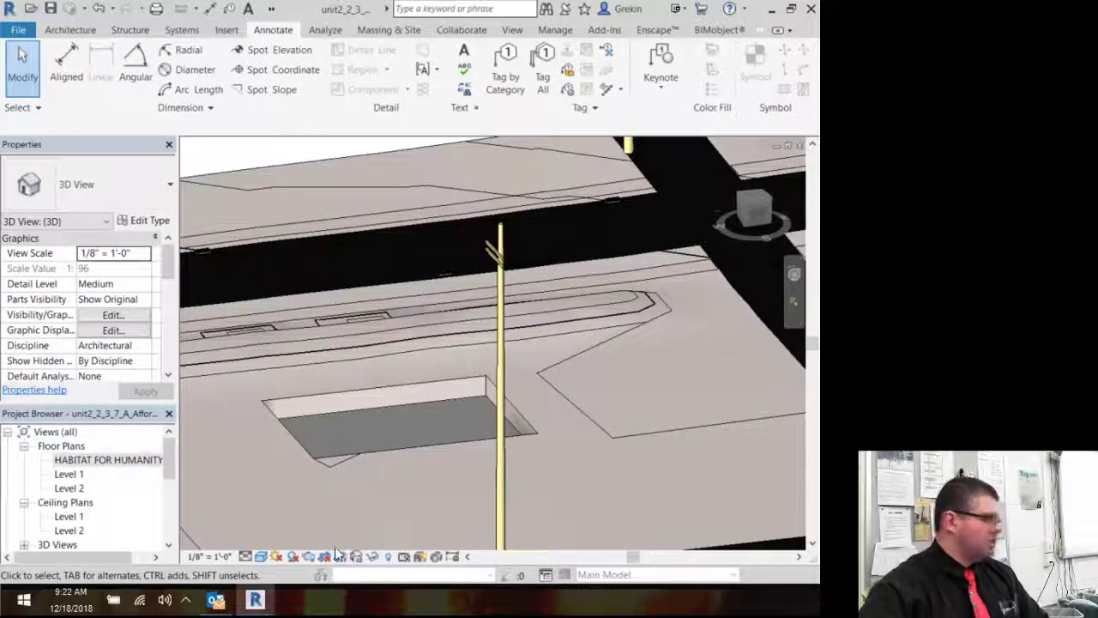
{"action": "middle_click_drag", "start_coordinate": [519, 494], "coordinate": [640, 489]}
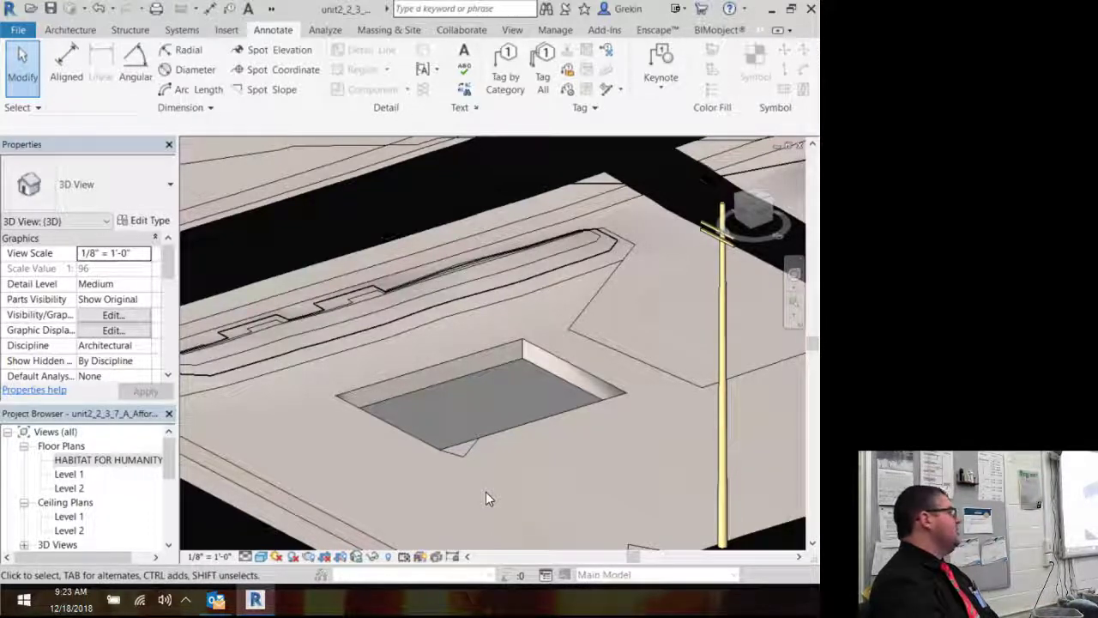
{"action": "left_click", "coordinate": [758, 204]}
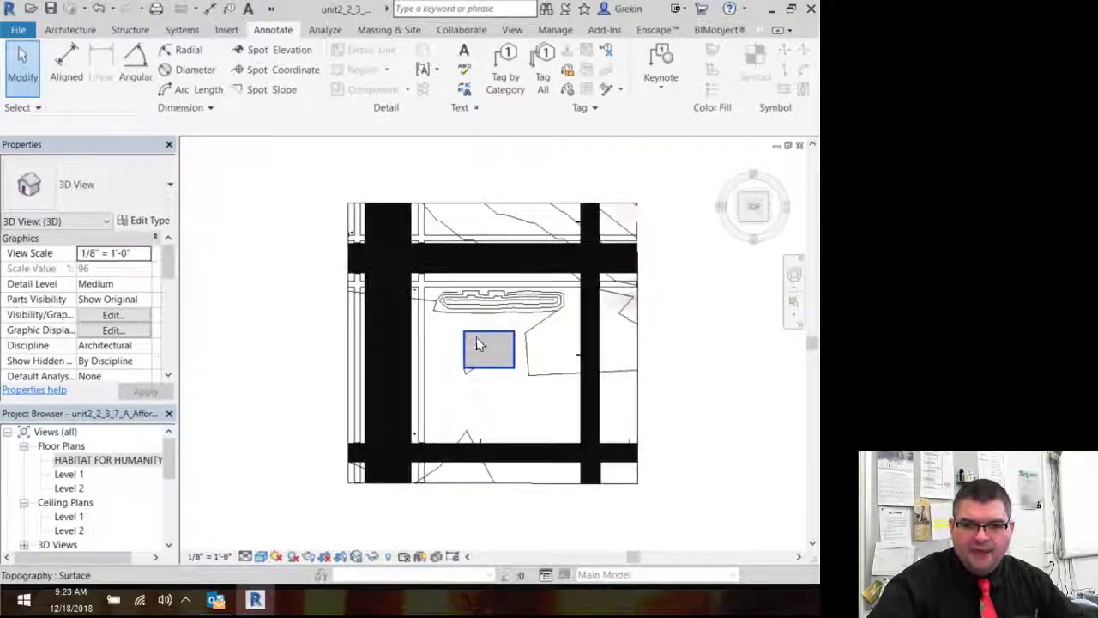
Select the building pad and nudge it by one increment east, west, north and south.
{"action": "left_click", "coordinate": [481, 346]}
{"action": "scroll", "coordinate": [507, 385], "scroll_direction": "up", "scroll_amount": 3}
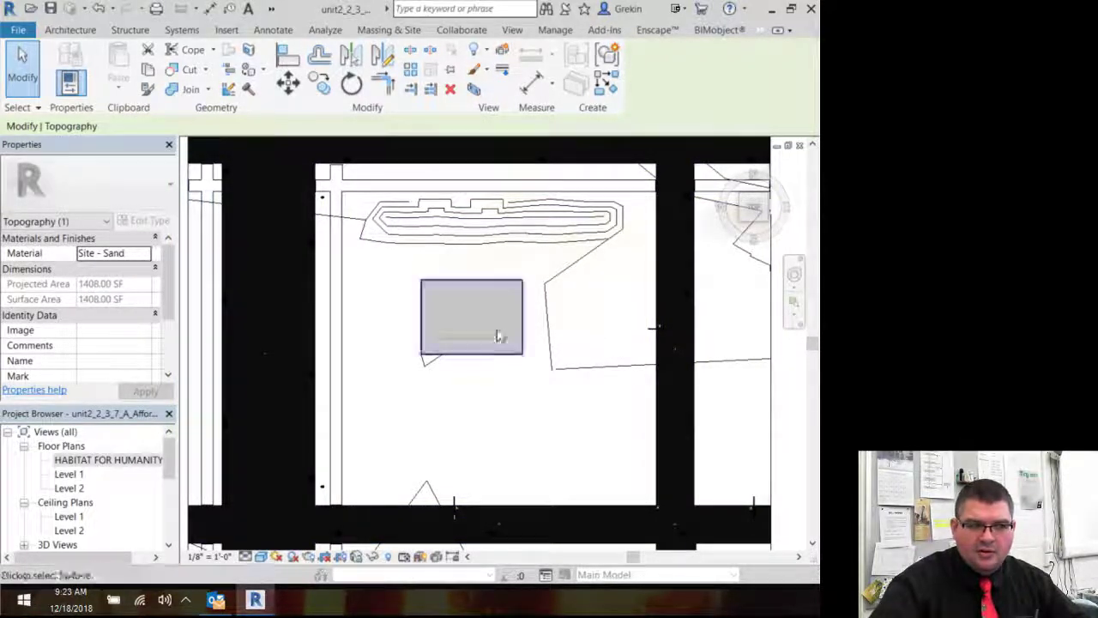
{"action": "key", "text": "Escape"}
{"action": "left_click", "coordinate": [493, 281]}
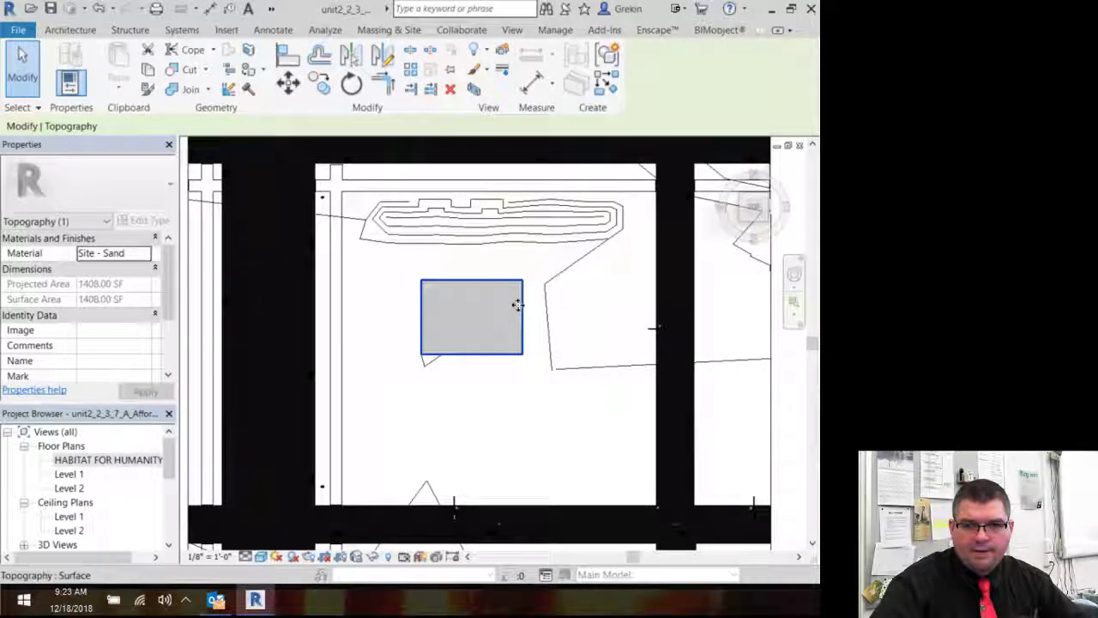
{"action": "middle_click_drag", "start_coordinate": [355, 420], "coordinate": [482, 290], "text": "shift"}
{"action": "left_click", "coordinate": [483, 285]}
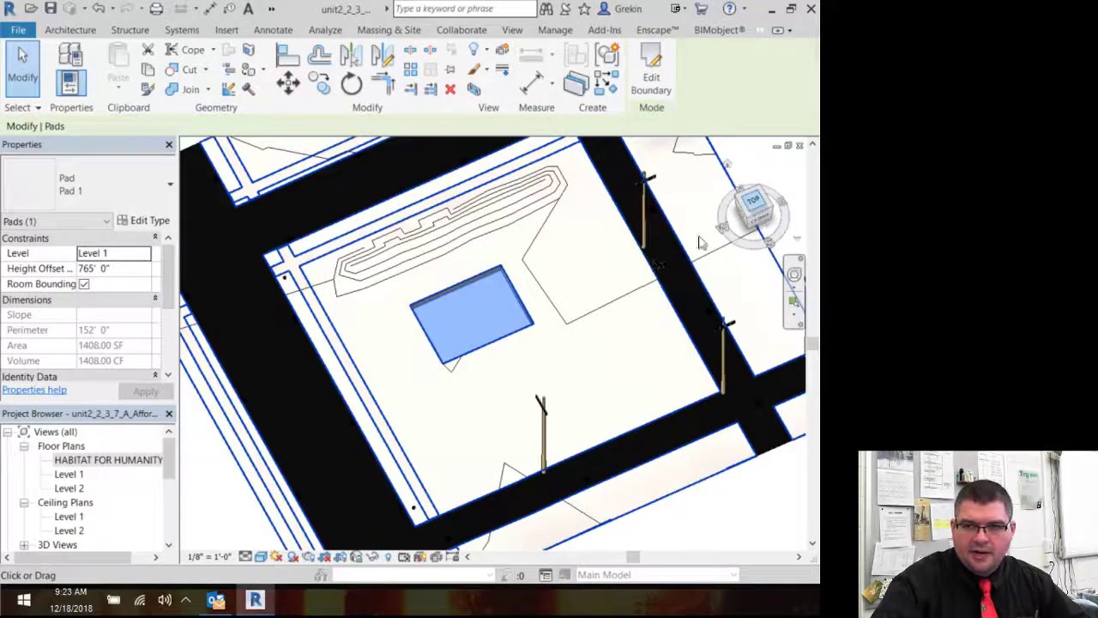
{"action": "left_click", "coordinate": [753, 208]}
{"action": "scroll", "coordinate": [513, 318], "scroll_direction": "up", "scroll_amount": 3}
{"action": "scroll", "coordinate": [514, 318], "scroll_direction": "down", "scroll_amount": 12}
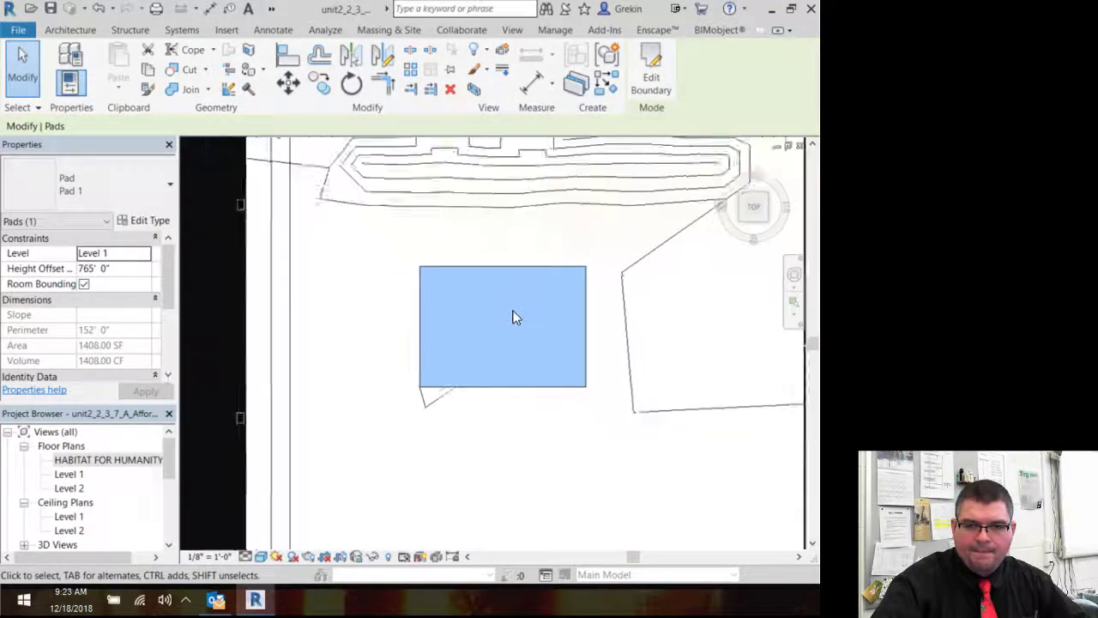
{"action": "key", "text": "Right"}
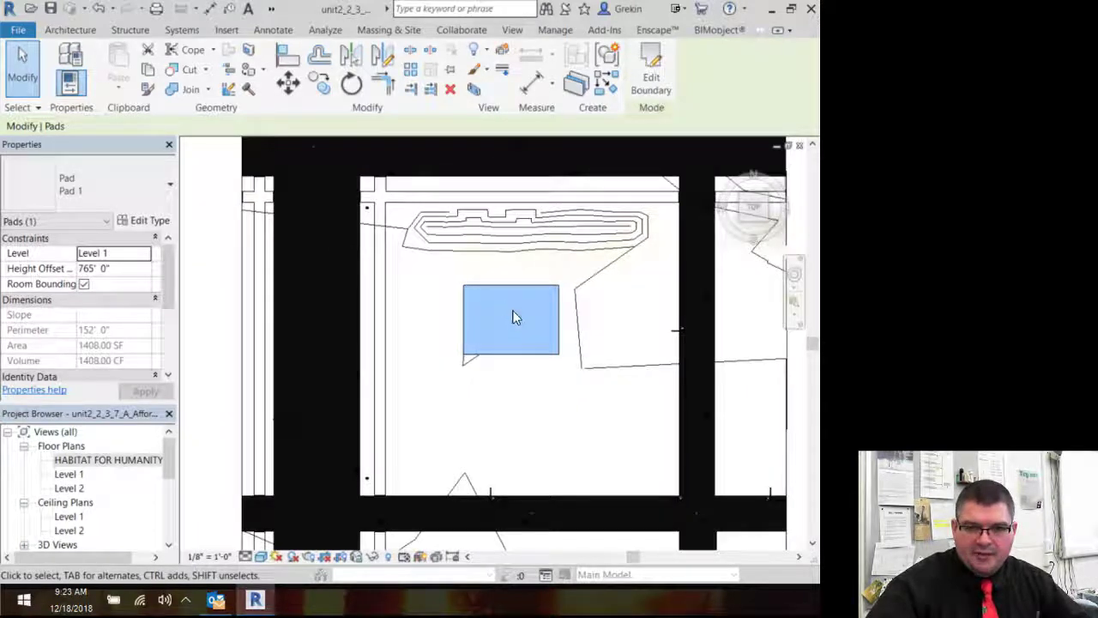
{"action": "key", "text": "Left"}
{"action": "key", "text": "Up"}
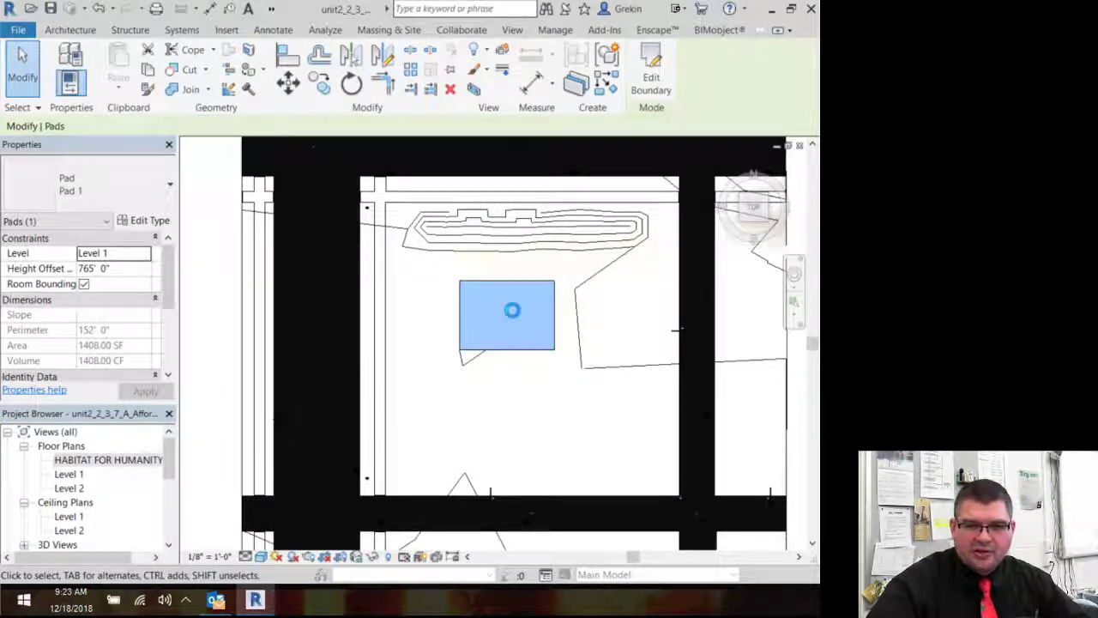
{"action": "key", "text": "Down"}
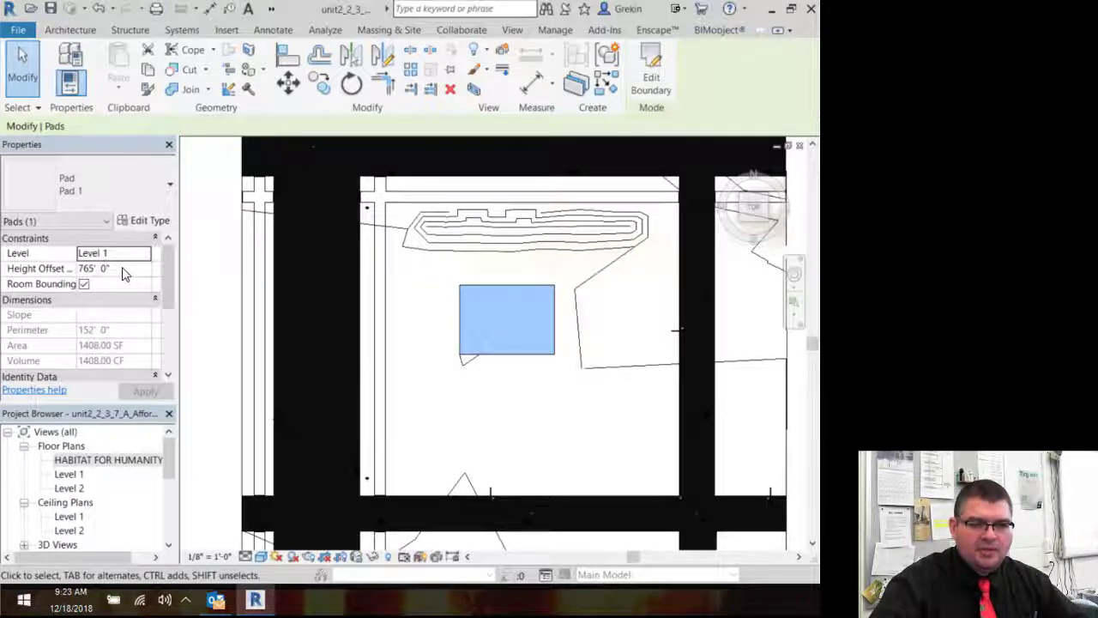
{"action": "left_click", "coordinate": [194, 359]}
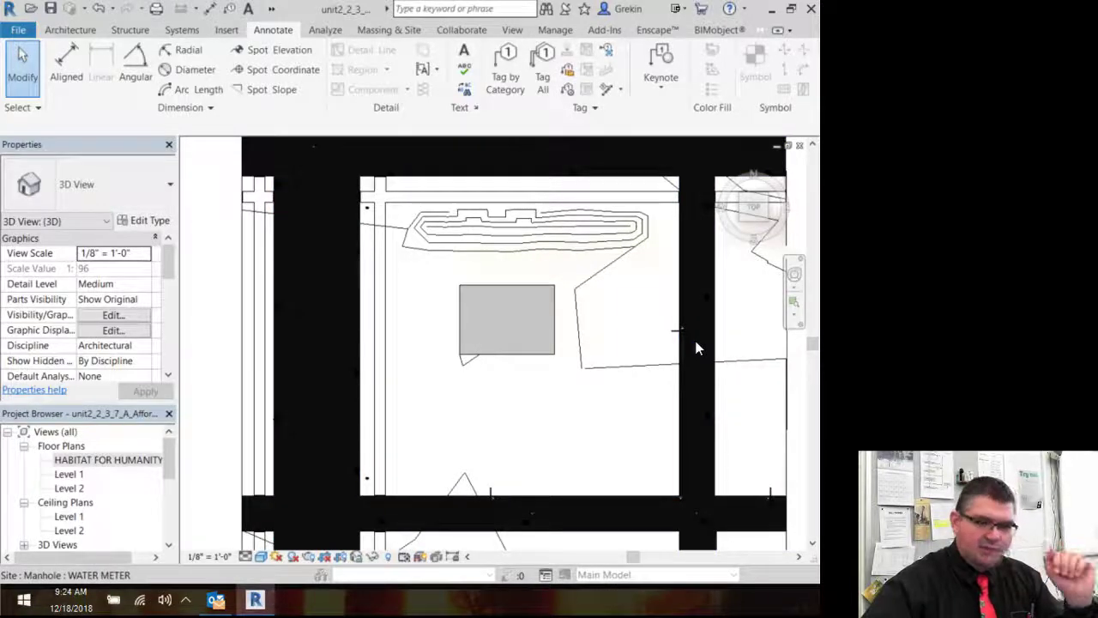
Start a Split Surface sketch on the main lot's topography surface.
{"action": "left_click", "coordinate": [389, 29]}
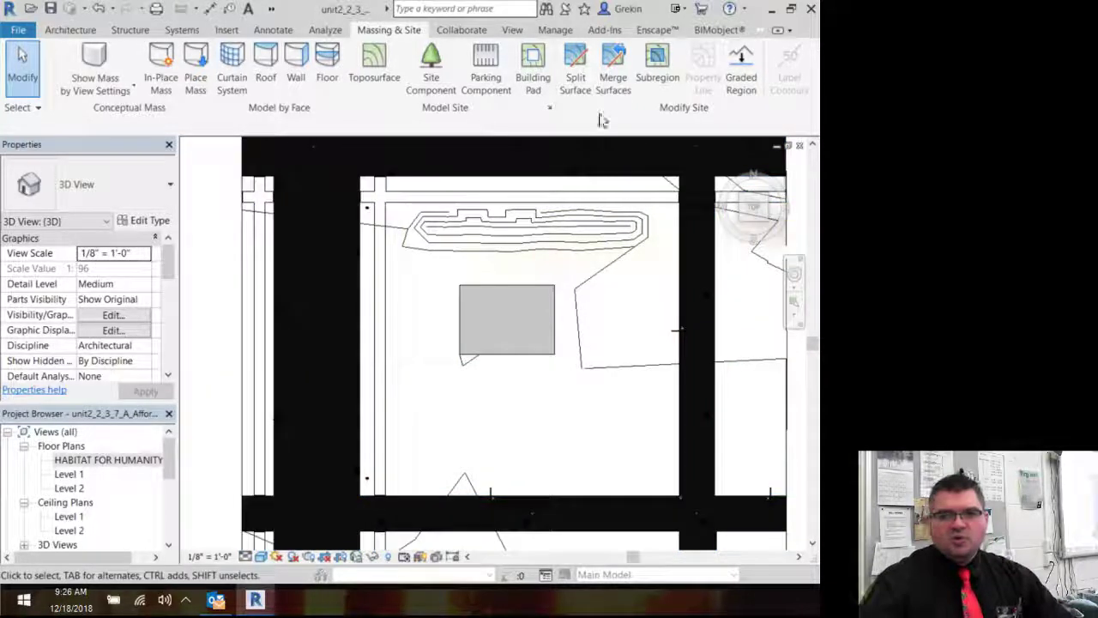
{"action": "left_click", "coordinate": [608, 299]}
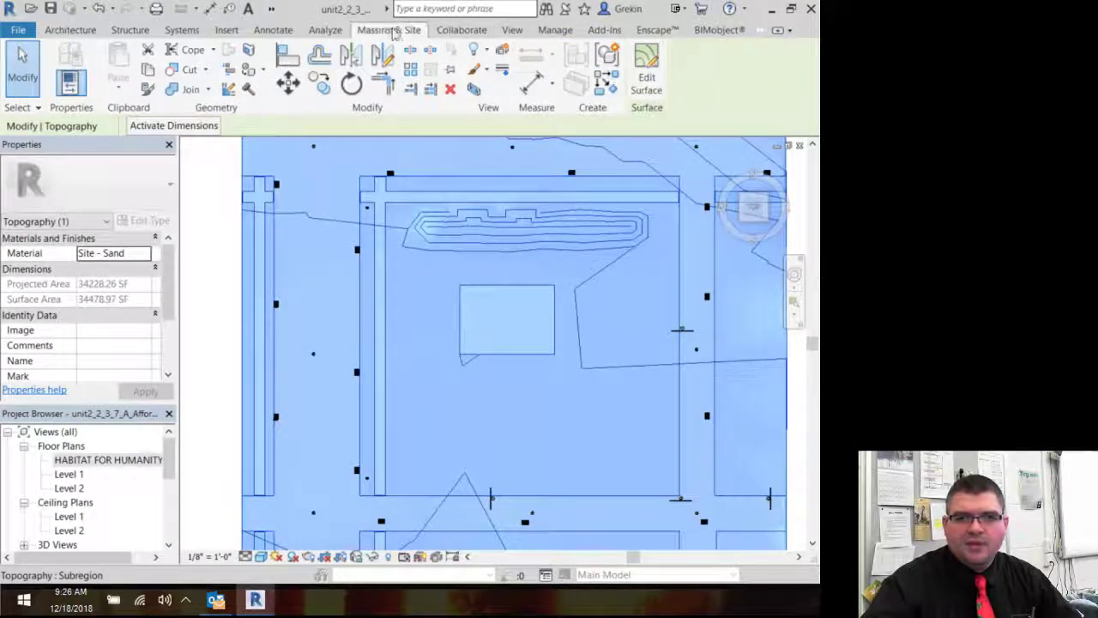
{"action": "left_click", "coordinate": [388, 29]}
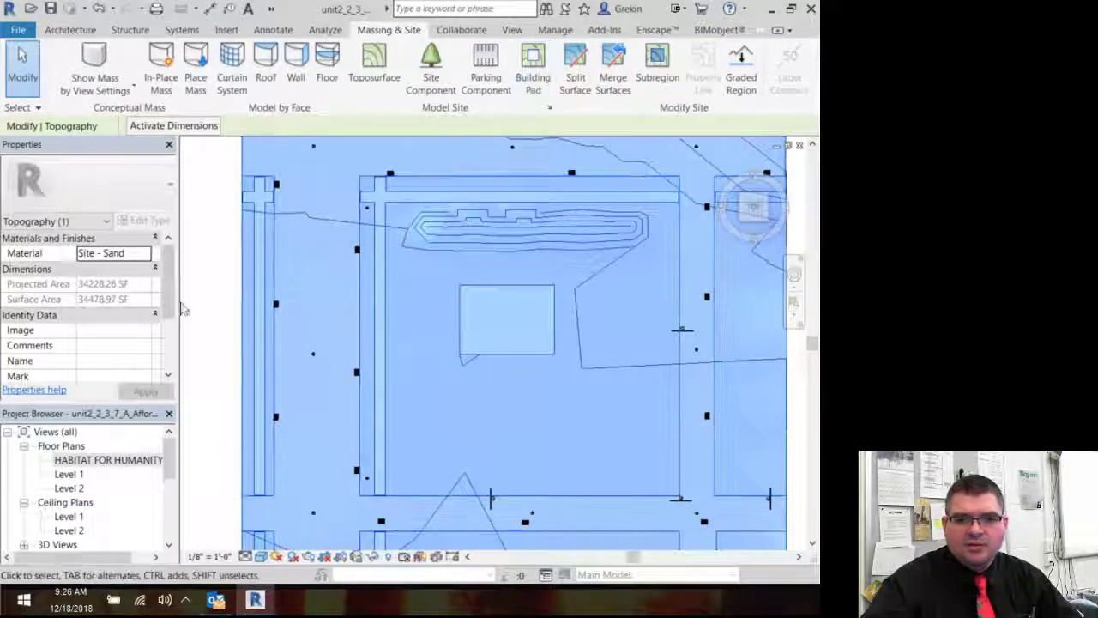
{"action": "left_click", "coordinate": [219, 274]}
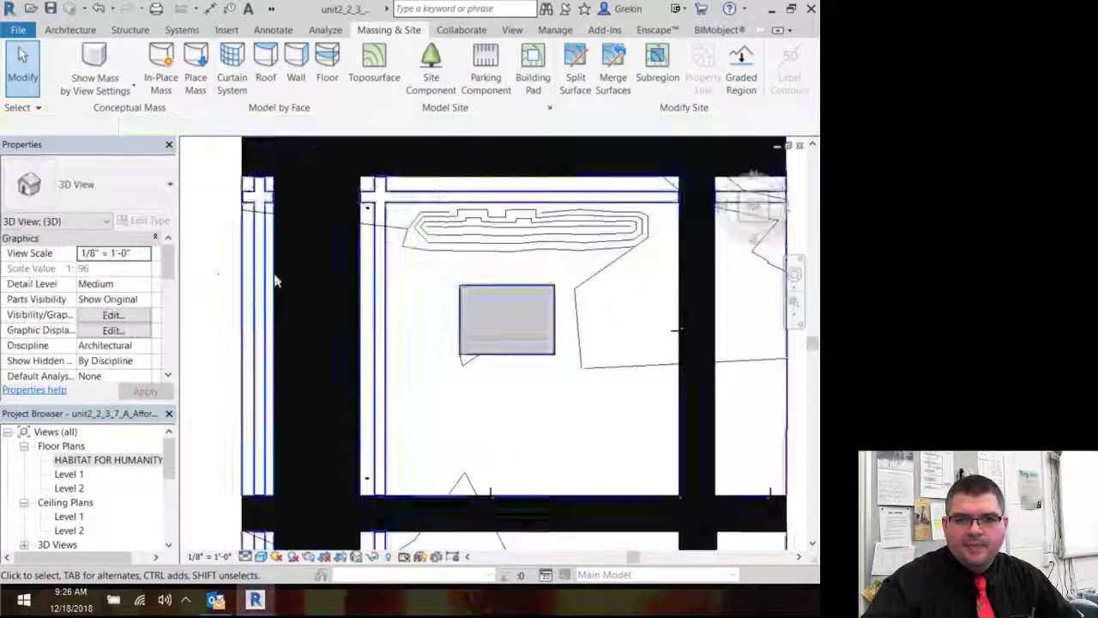
{"action": "left_click", "coordinate": [575, 69]}
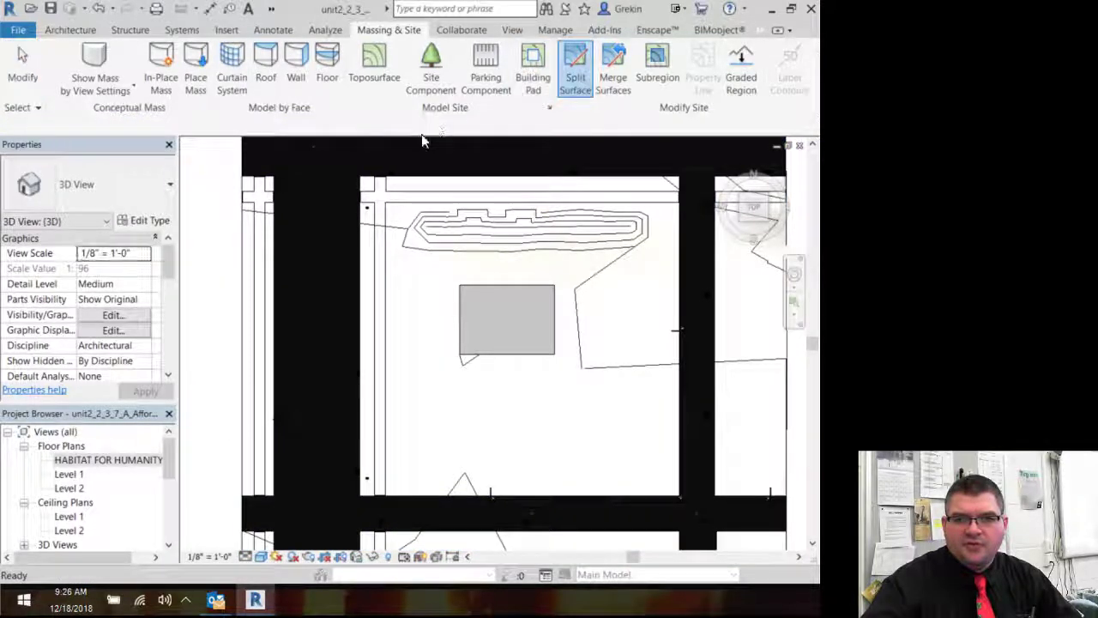
{"action": "left_click", "coordinate": [564, 255]}
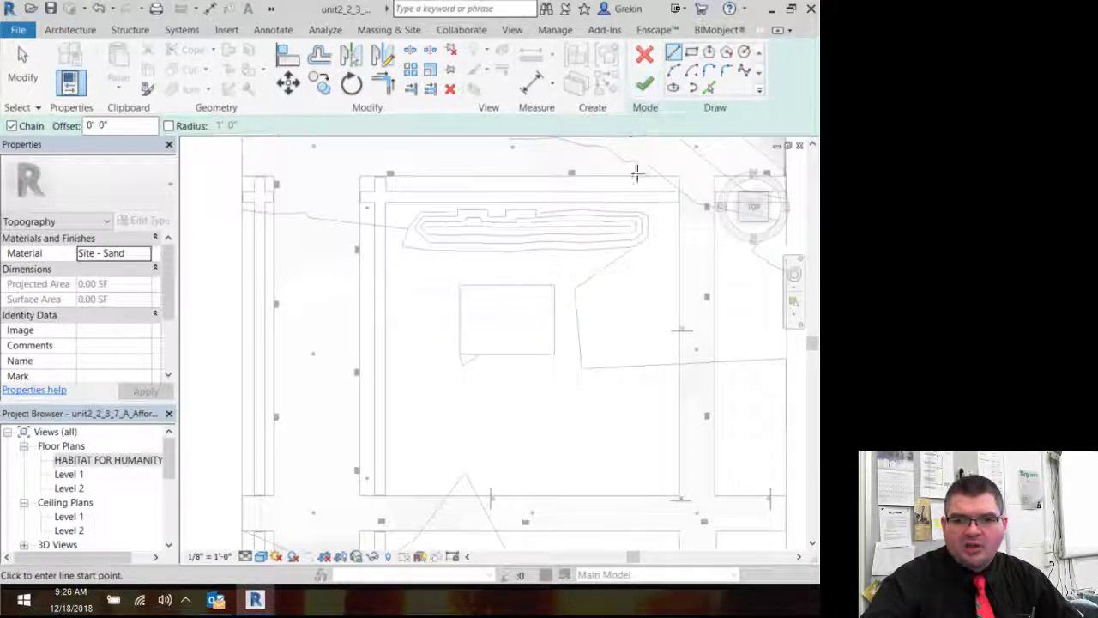
Sketch two concentric quarter-circle arcs centred on the building pad's southeast corner, with radii of 4' and 20', sweeping south from its south edge.
{"action": "scroll", "coordinate": [546, 383], "scroll_direction": "up", "scroll_amount": 3}
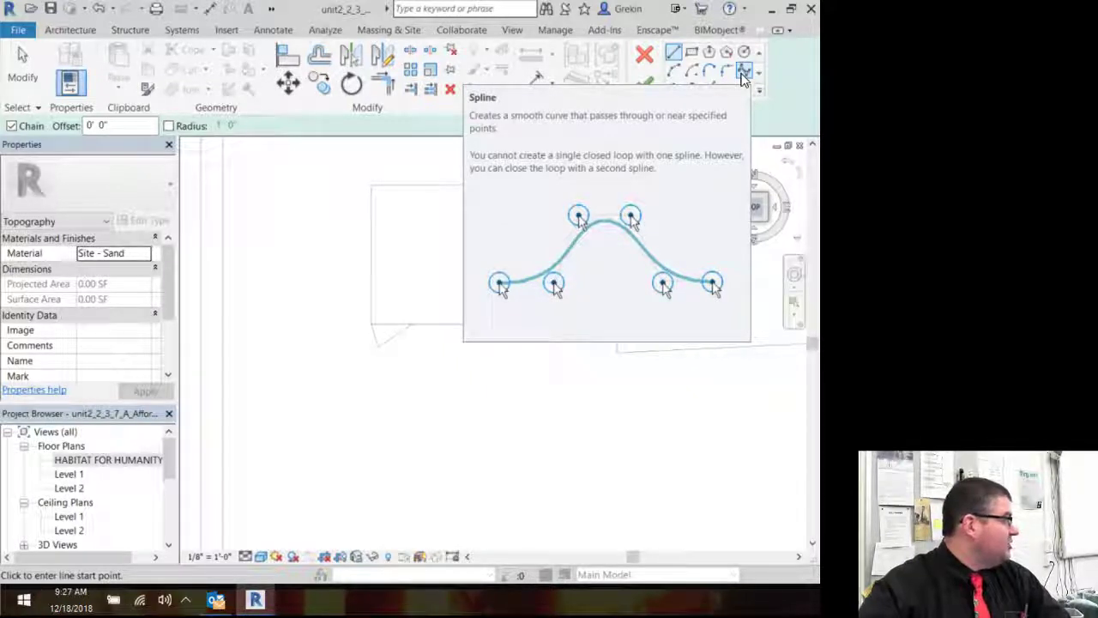
{"action": "left_click", "coordinate": [691, 70]}
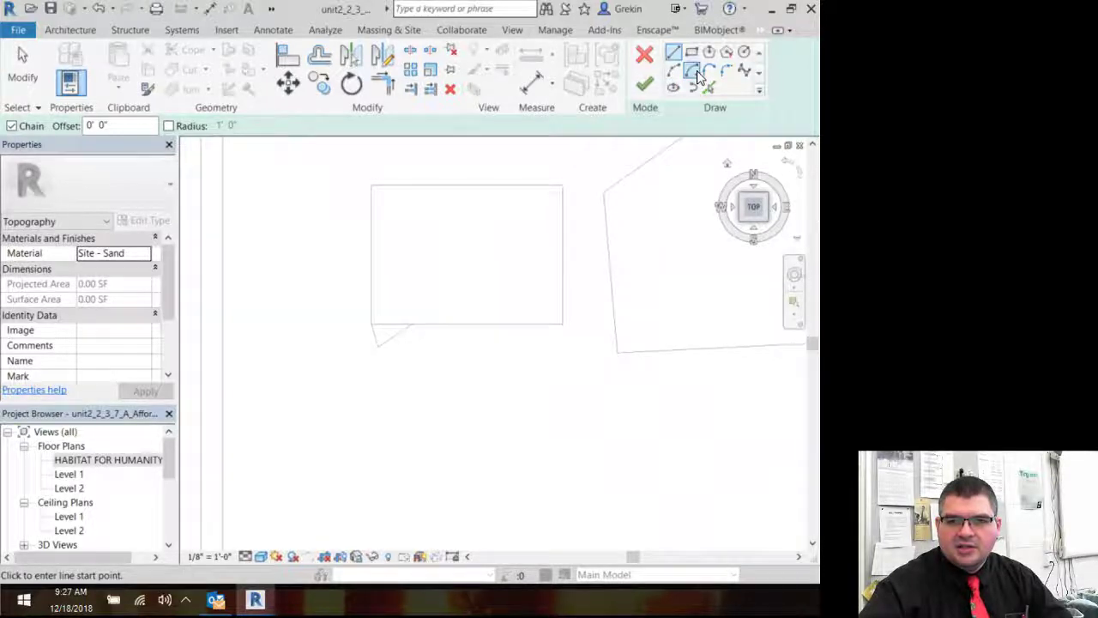
{"action": "left_click", "coordinate": [562, 326]}
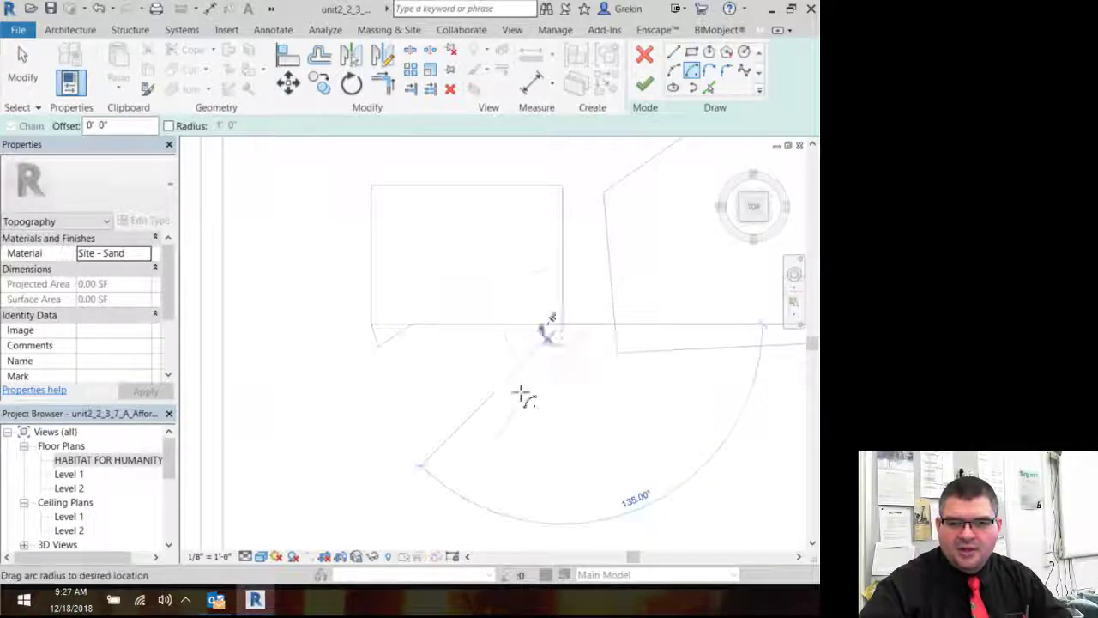
{"action": "left_click", "coordinate": [546, 324]}
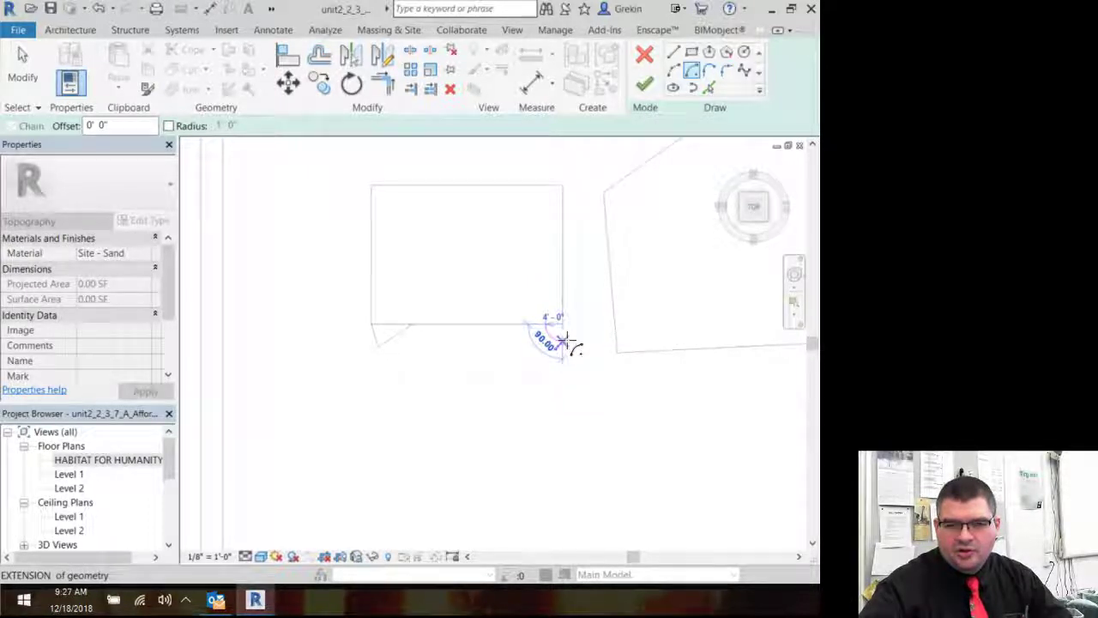
{"action": "left_click", "coordinate": [569, 391]}
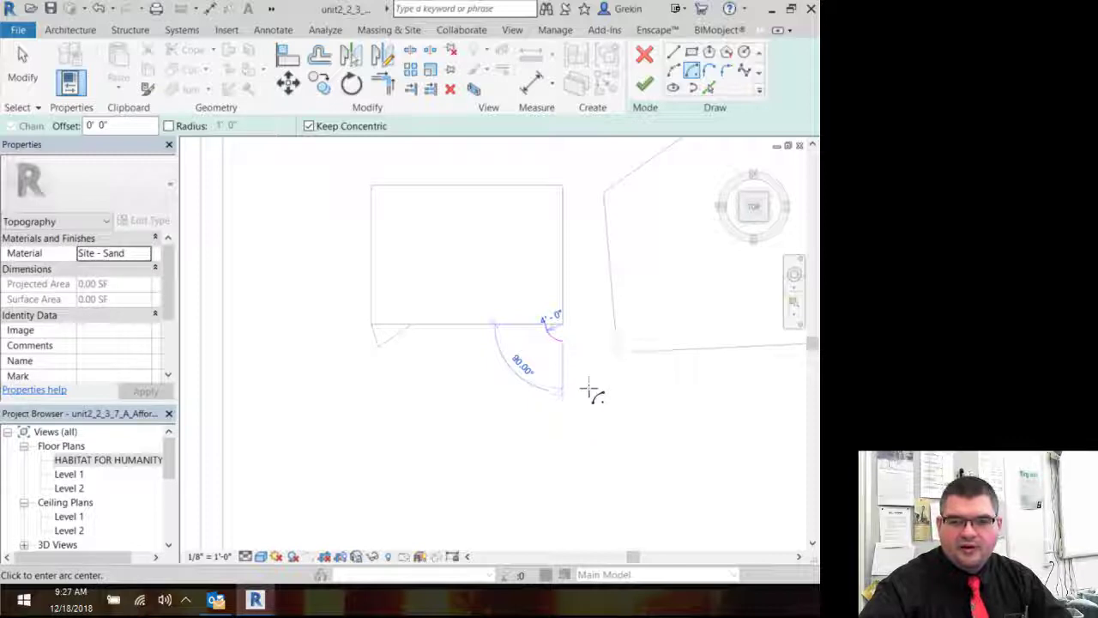
{"action": "left_click", "coordinate": [560, 323]}
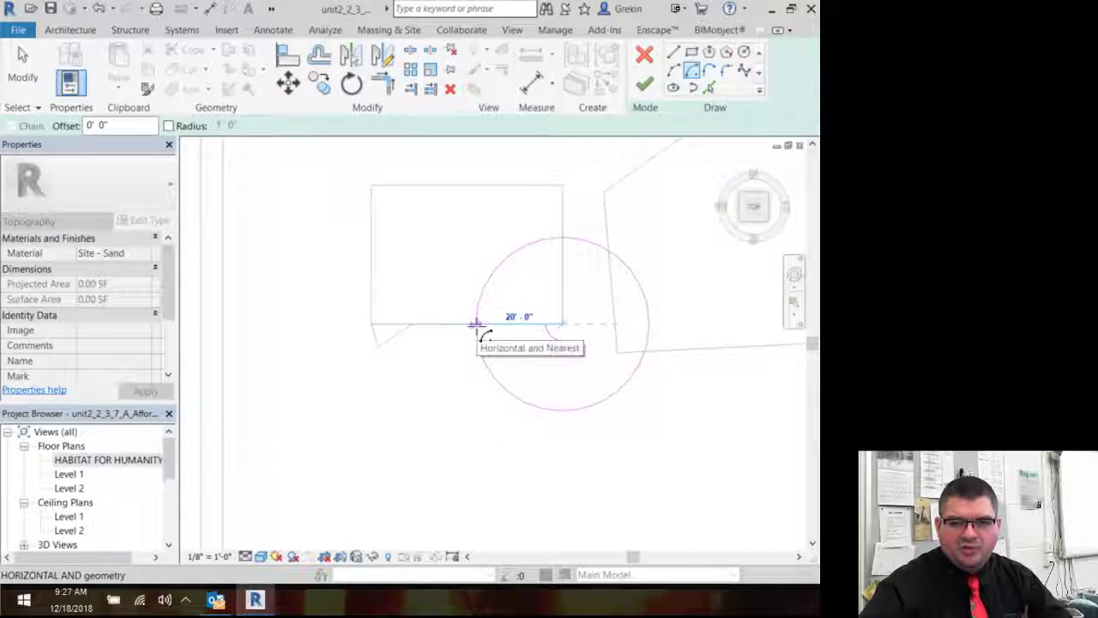
{"action": "mouse_move", "coordinate": [476, 324]}
{"action": "left_mouse_down"}
{"action": "mouse_move", "coordinate": [507, 412]}
{"action": "mouse_move", "coordinate": [560, 423]}
{"action": "mouse_move", "coordinate": [559, 414]}
{"action": "left_mouse_up"}
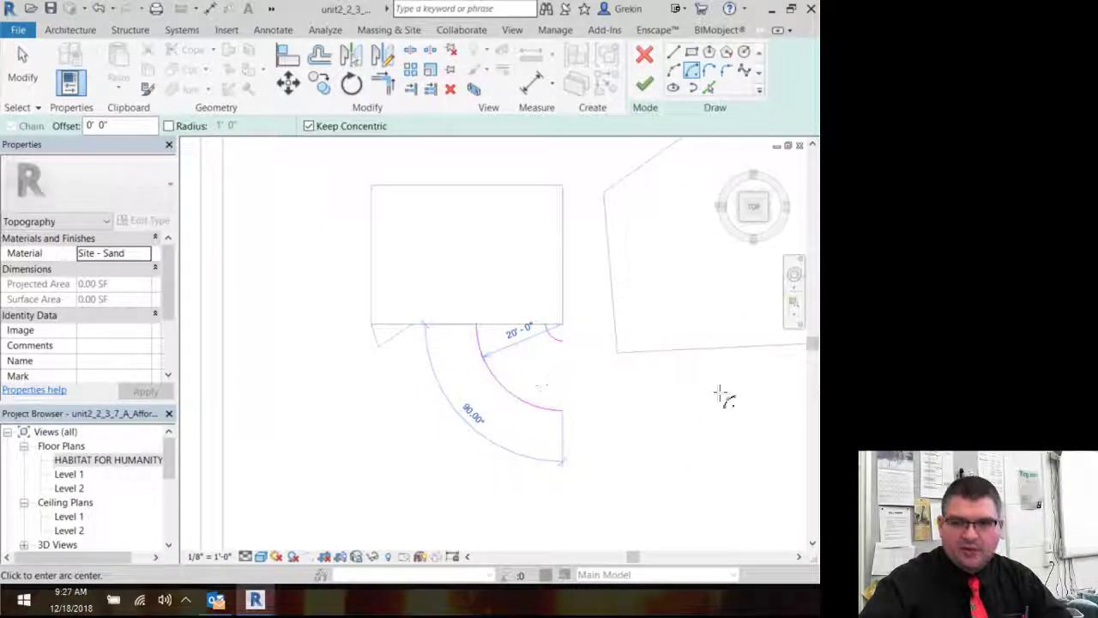
Connect the arcs' outer ends with straight lines running 57'-10 1/2" east to the lot edge, 33' south, back west, and north to the larger arc.
{"action": "left_click", "coordinate": [674, 52]}
{"action": "middle_click_drag", "start_coordinate": [699, 368], "coordinate": [530, 347]}
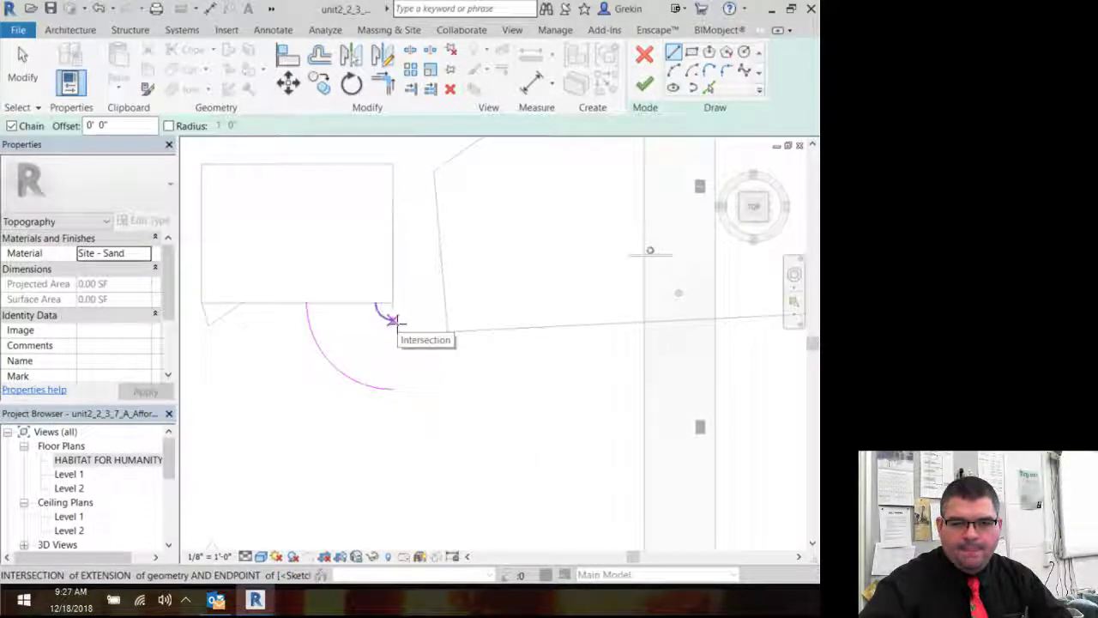
{"action": "left_click", "coordinate": [393, 321]}
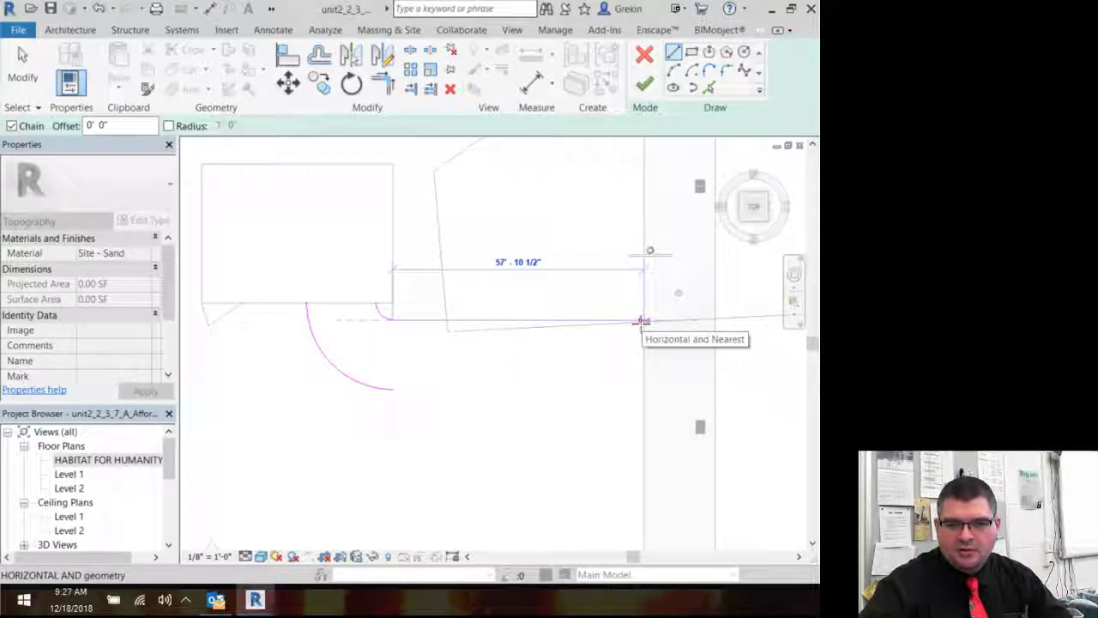
{"action": "left_click", "coordinate": [643, 321]}
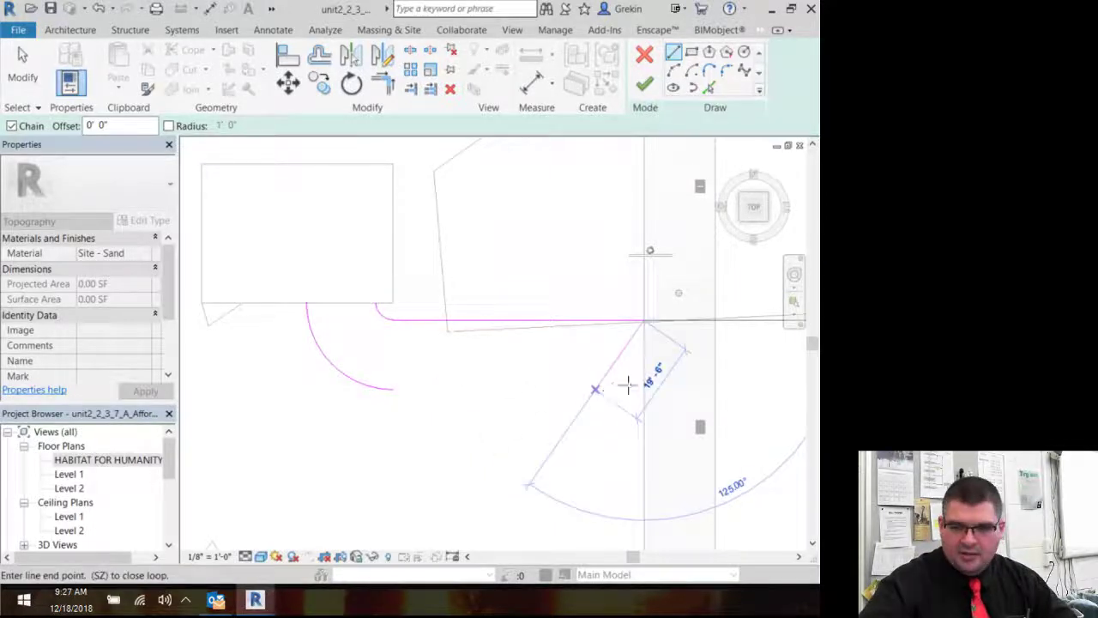
{"action": "left_click", "coordinate": [643, 464]}
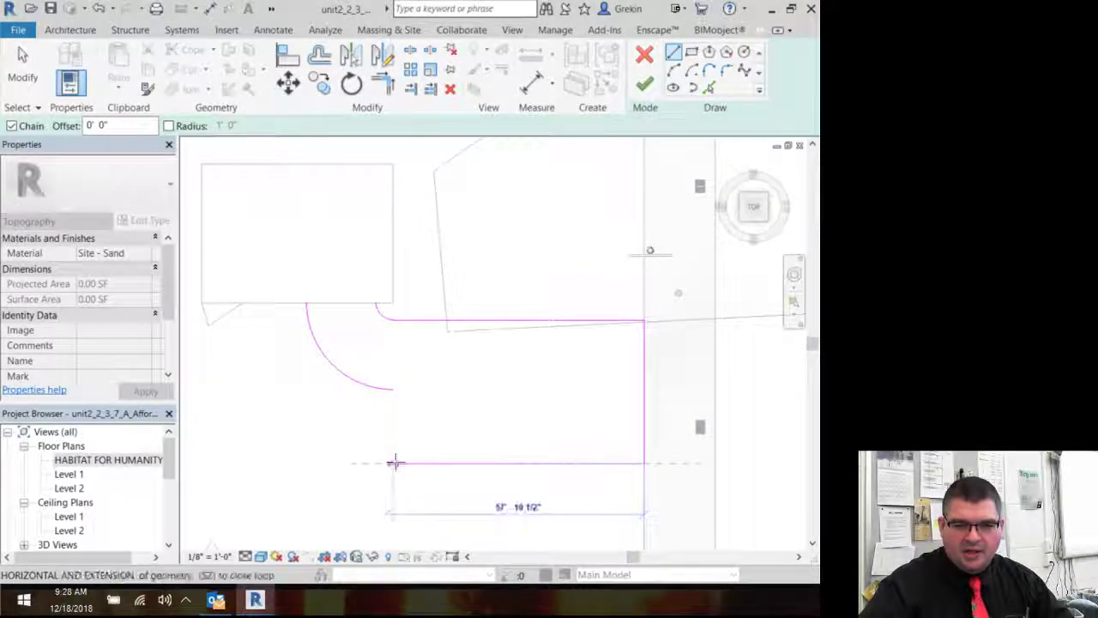
{"action": "left_click", "coordinate": [393, 464]}
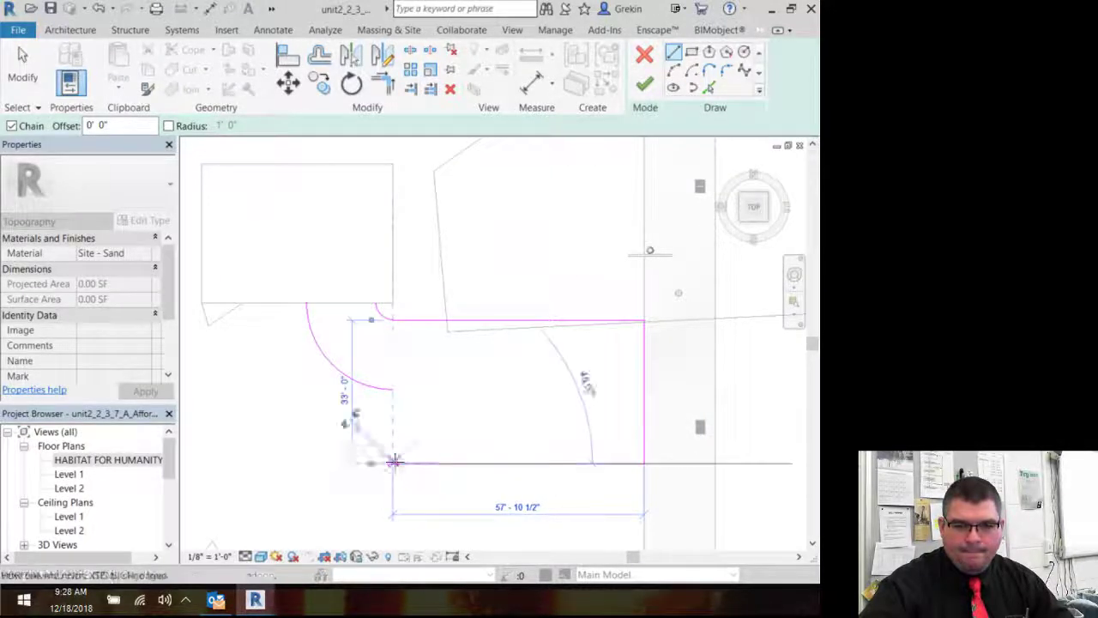
{"action": "left_click", "coordinate": [390, 392]}
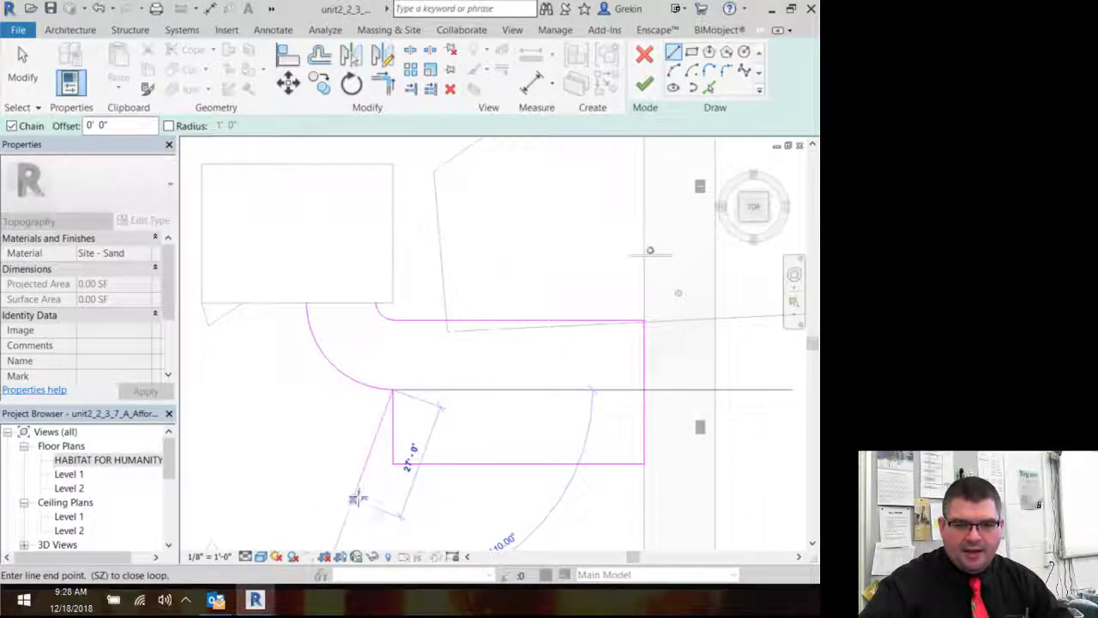
{"action": "key", "text": "Escape"}
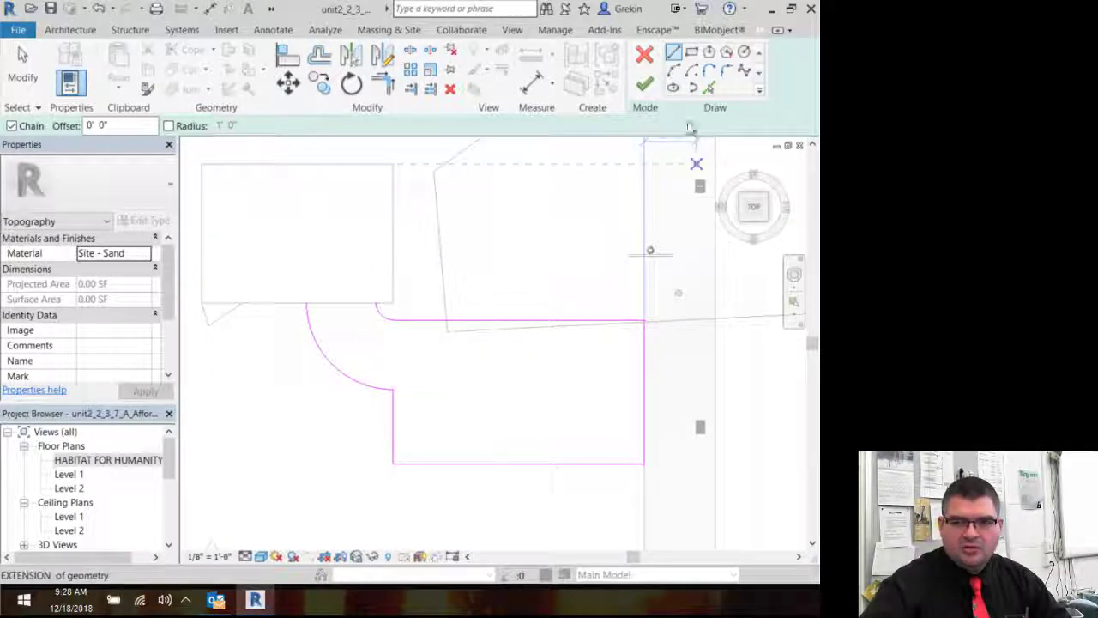
Close the split boundary with a line along the pad's south edge between the two arc ends, and check the loop's northwest corner.
{"action": "left_click", "coordinate": [645, 84]}
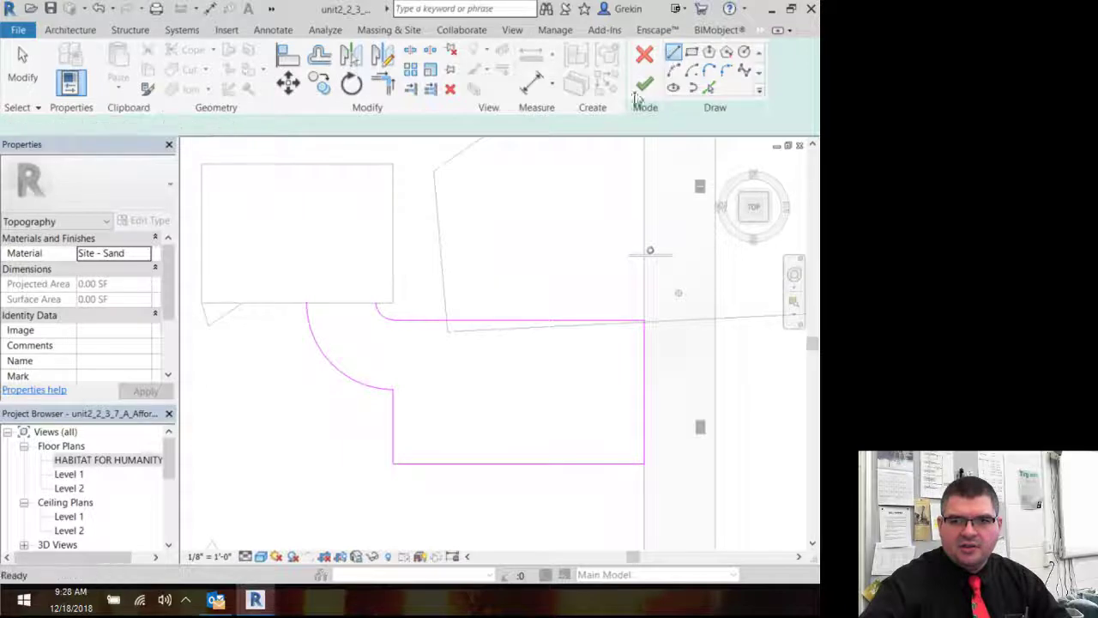
{"action": "left_click", "coordinate": [306, 303]}
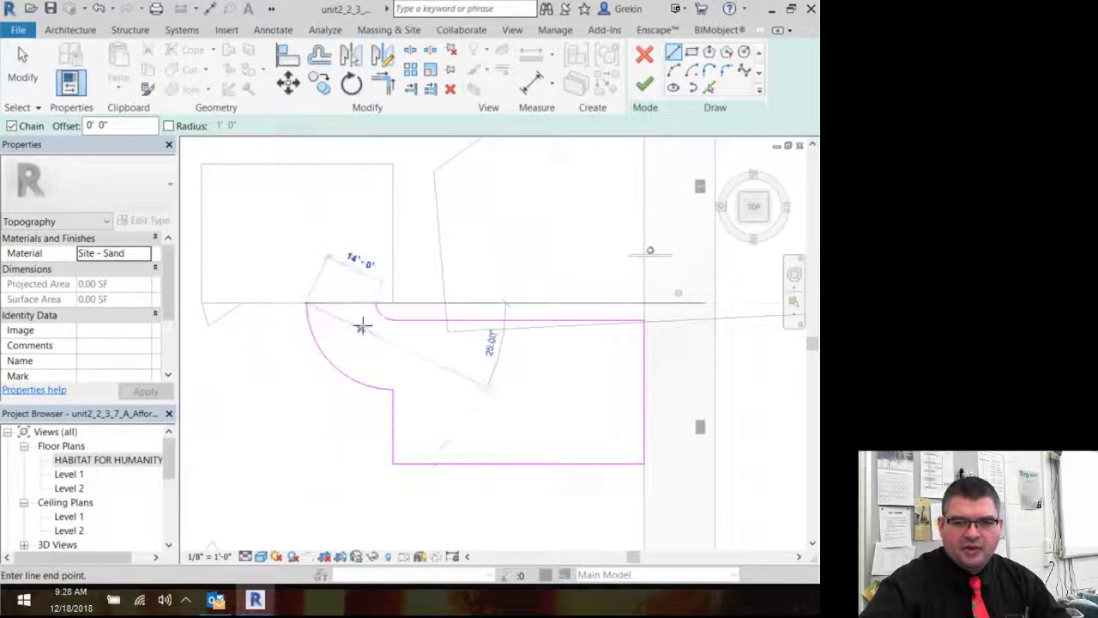
{"action": "left_click", "coordinate": [375, 304]}
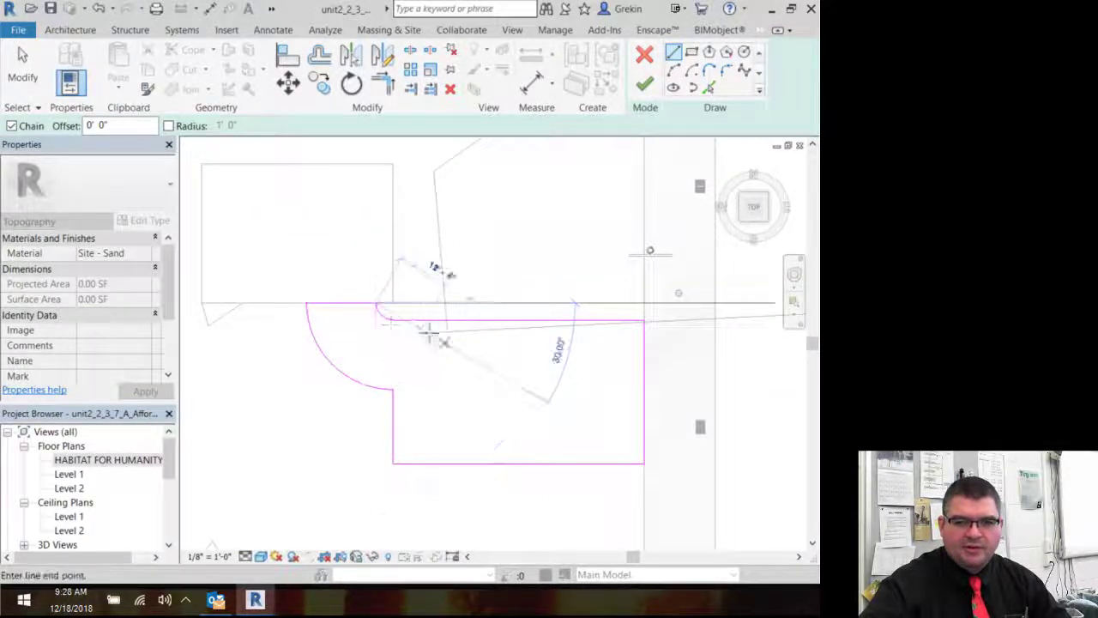
{"action": "key", "text": "Escape"}
{"action": "scroll", "coordinate": [301, 292], "scroll_direction": "down", "scroll_amount": 1}
{"action": "scroll", "coordinate": [302, 291], "scroll_direction": "up", "scroll_amount": 3}
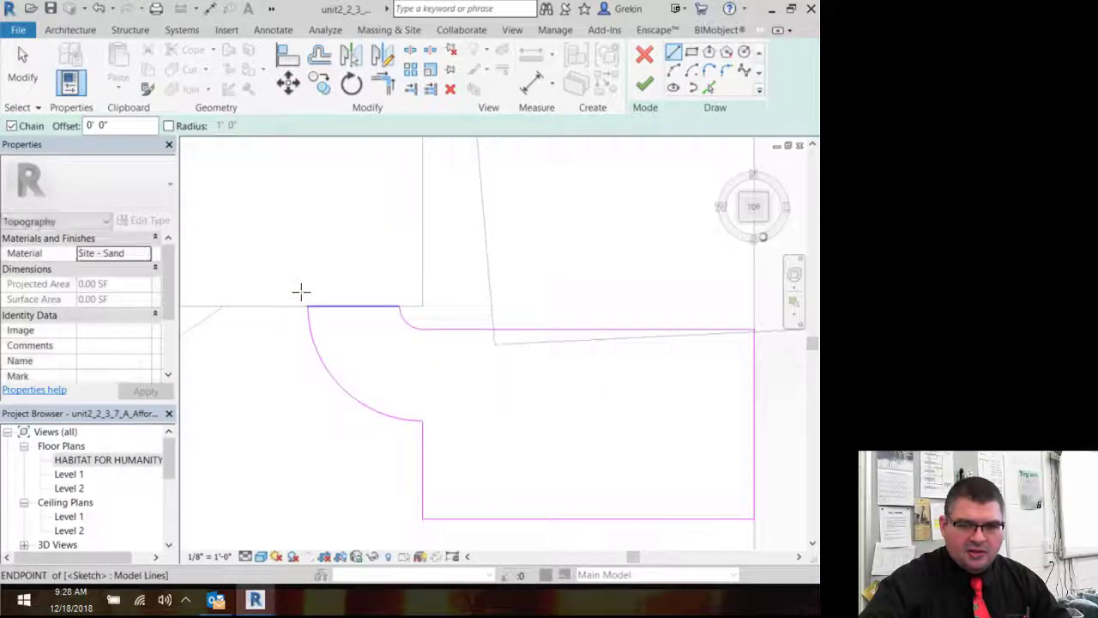
{"action": "scroll", "coordinate": [301, 292], "scroll_direction": "up", "scroll_amount": 4}
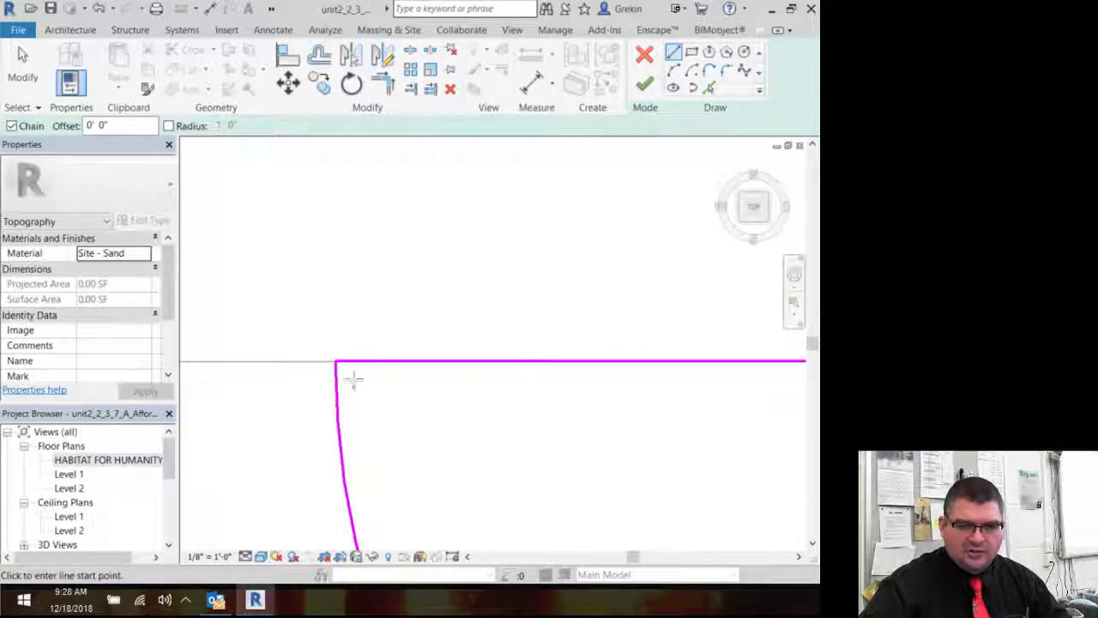
{"action": "key", "text": "Escape"}
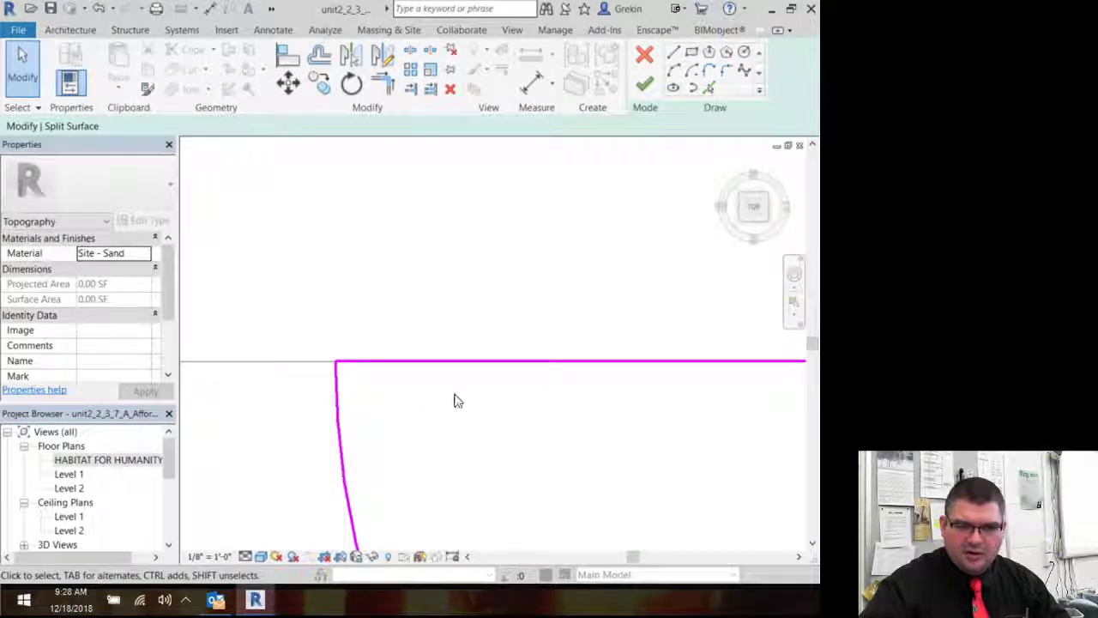
{"action": "scroll", "coordinate": [454, 401], "scroll_direction": "down", "scroll_amount": 2}
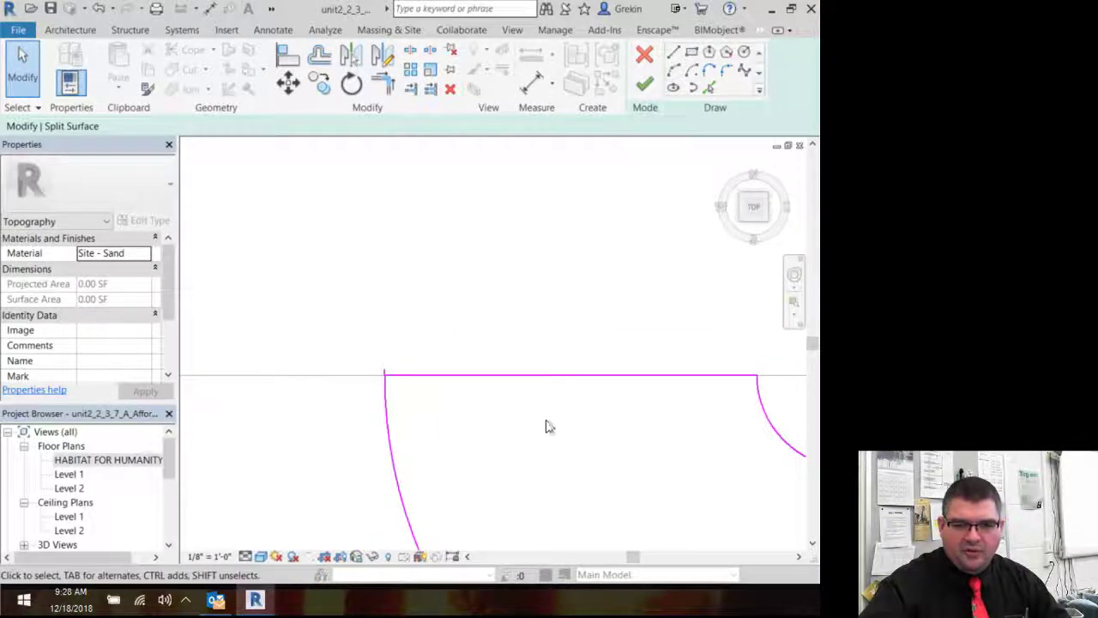
Finish the Split Surface sketch to divide the pad-to-street area from the main lot's topography.
{"action": "scroll", "coordinate": [547, 421], "scroll_direction": "down", "scroll_amount": 5}
{"action": "middle_click_drag", "start_coordinate": [719, 488], "coordinate": [387, 397]}
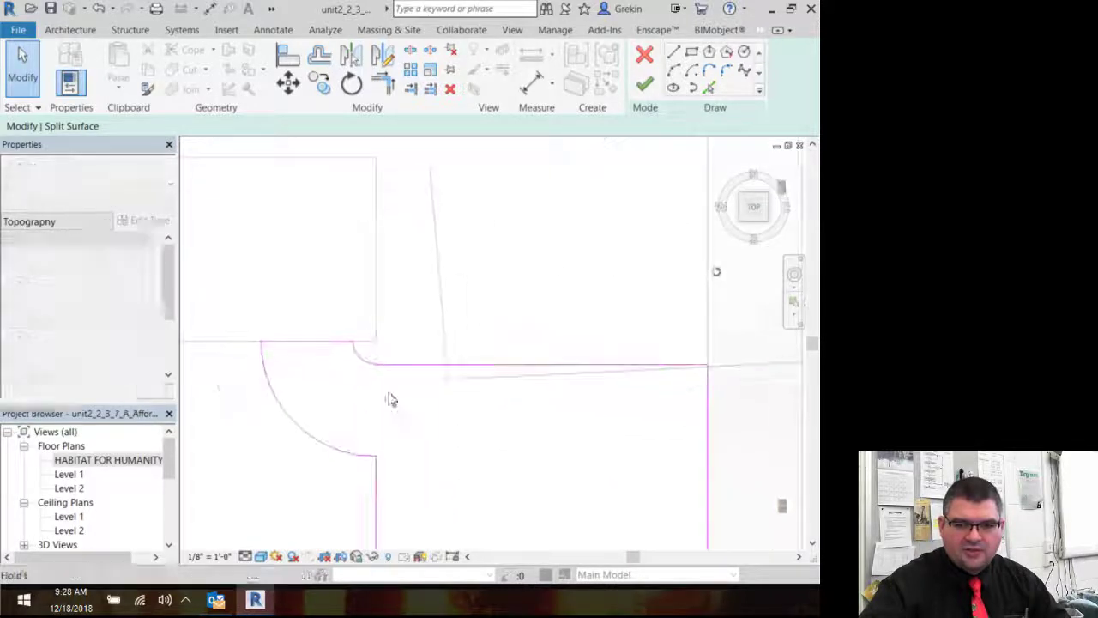
{"action": "left_click", "coordinate": [646, 86]}
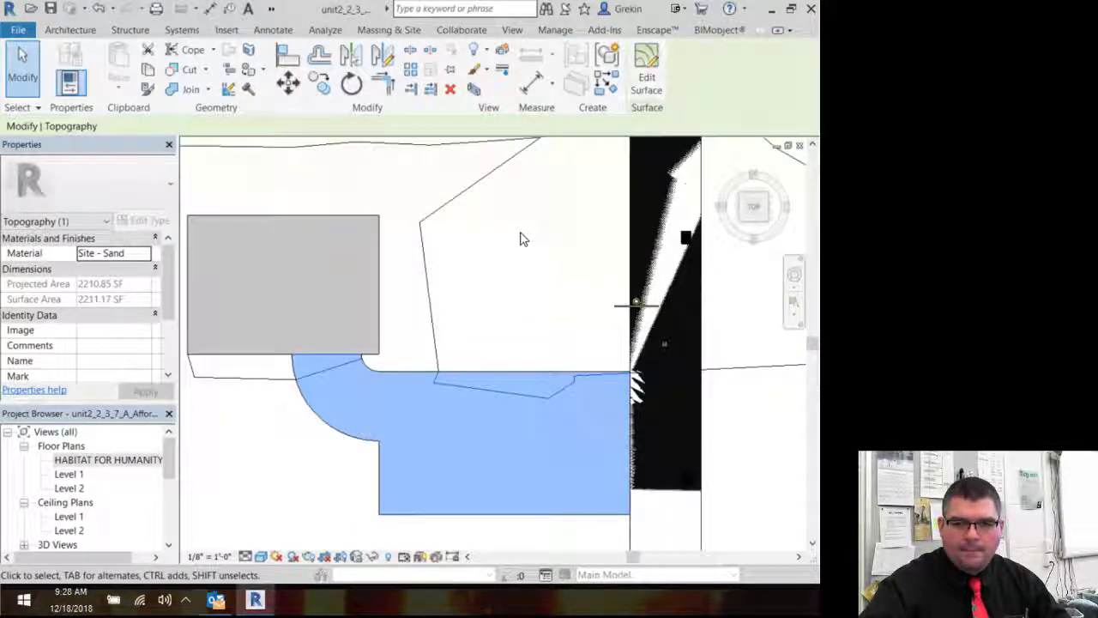
{"action": "left_click", "coordinate": [730, 465]}
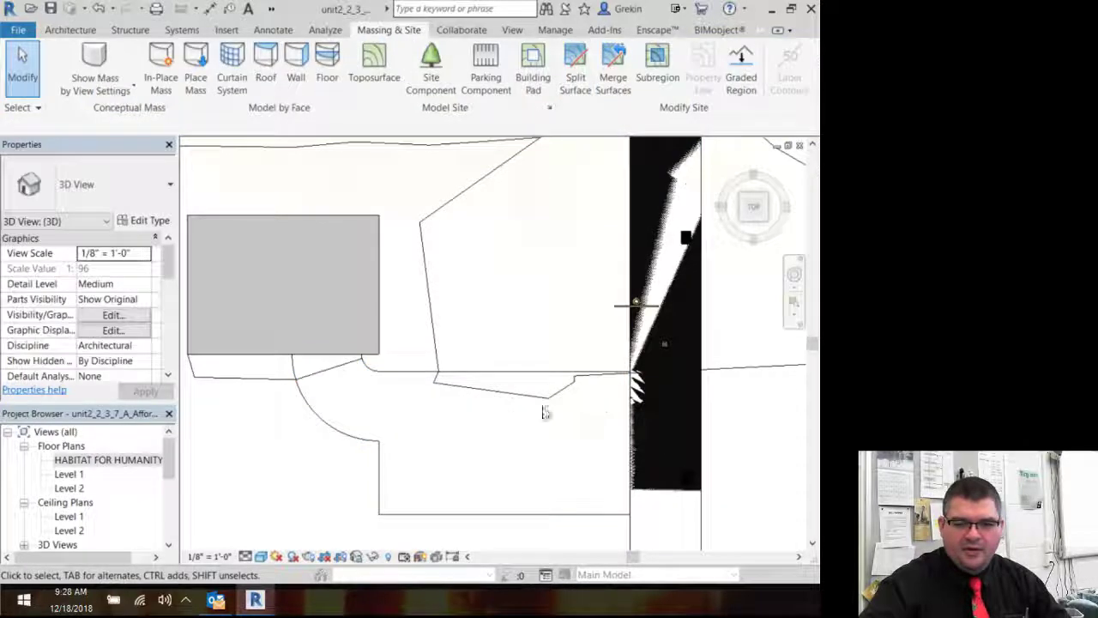
Assign the Site - Asphalt material to the split-off surface and inspect it from an angled 3D view.
{"action": "left_click", "coordinate": [379, 468]}
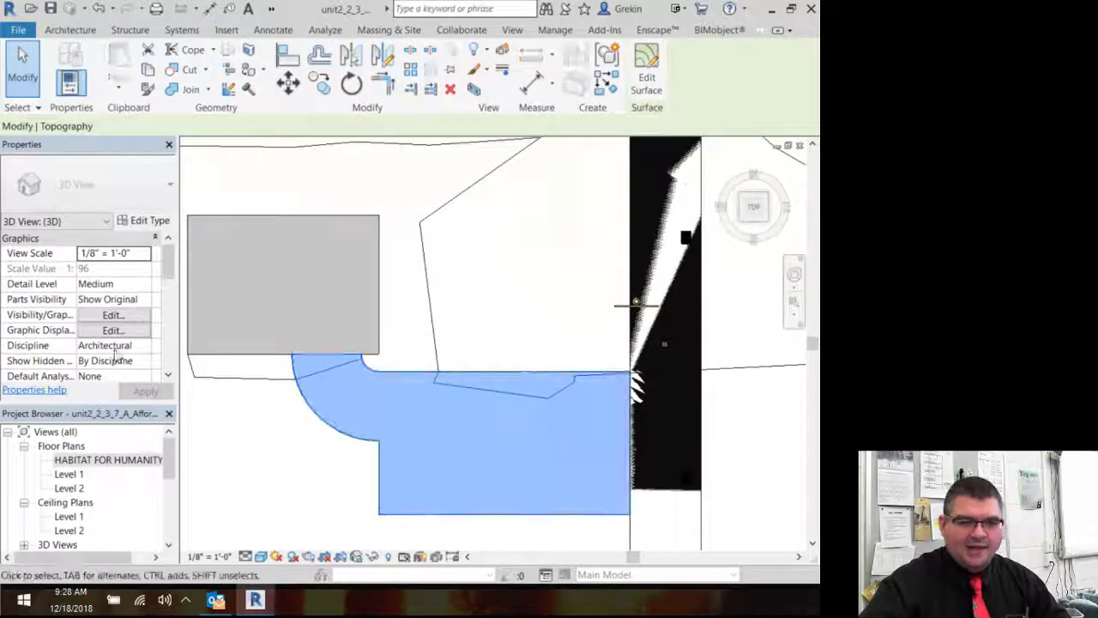
{"action": "left_click", "coordinate": [144, 255]}
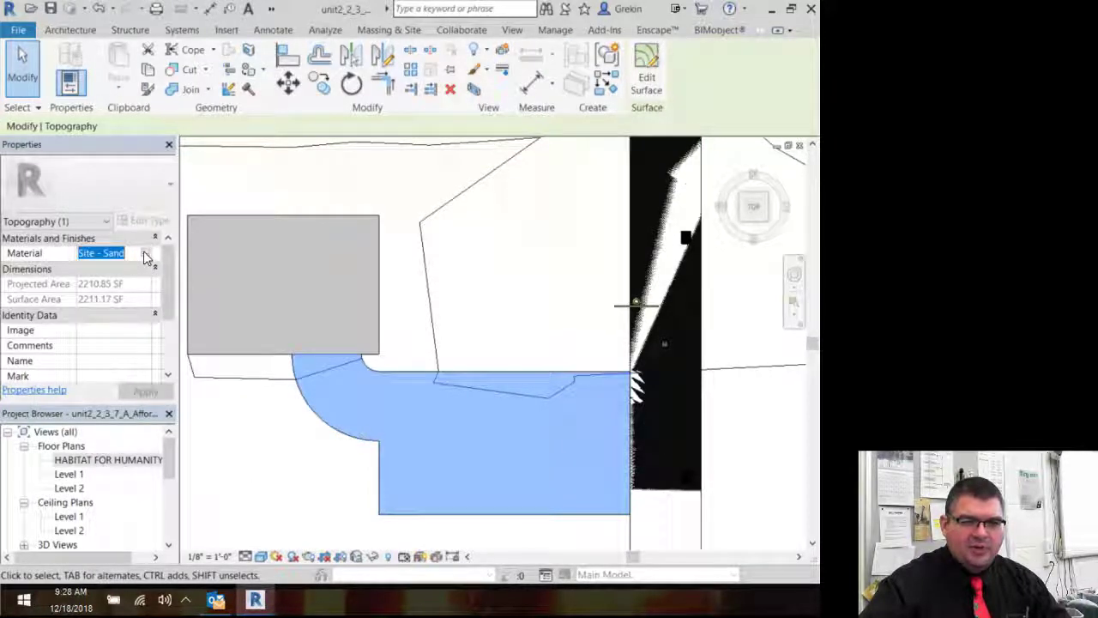
{"action": "left_click", "coordinate": [146, 256]}
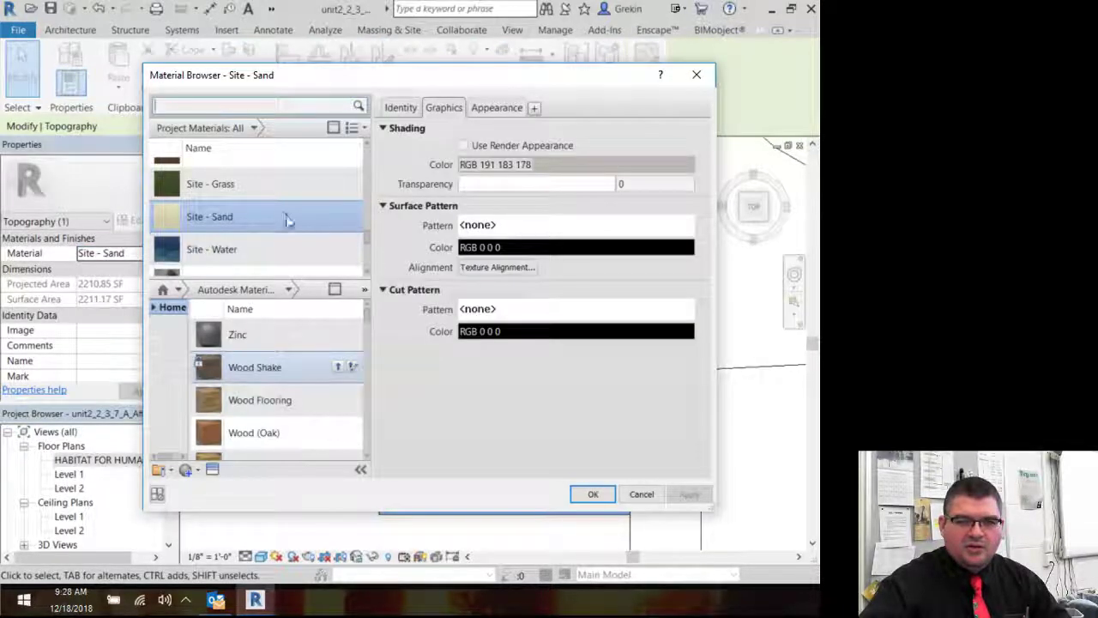
{"action": "scroll", "coordinate": [283, 219], "scroll_direction": "up", "scroll_amount": 2}
{"action": "scroll", "coordinate": [278, 218], "scroll_direction": "down", "scroll_amount": 1}
{"action": "left_click", "coordinate": [278, 218]}
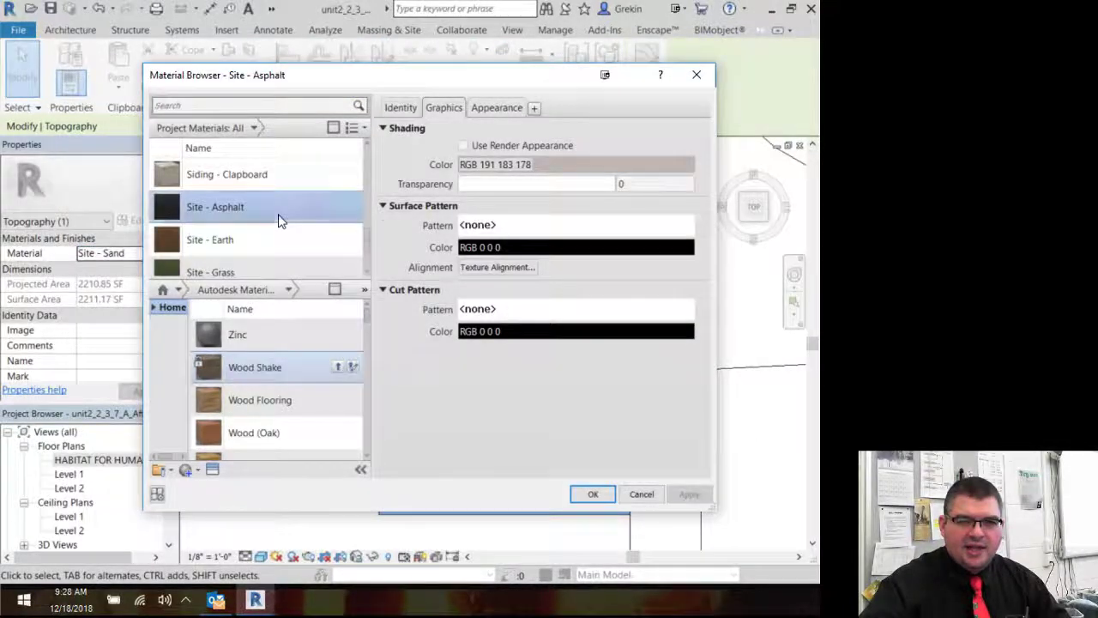
{"action": "left_click", "coordinate": [592, 495]}
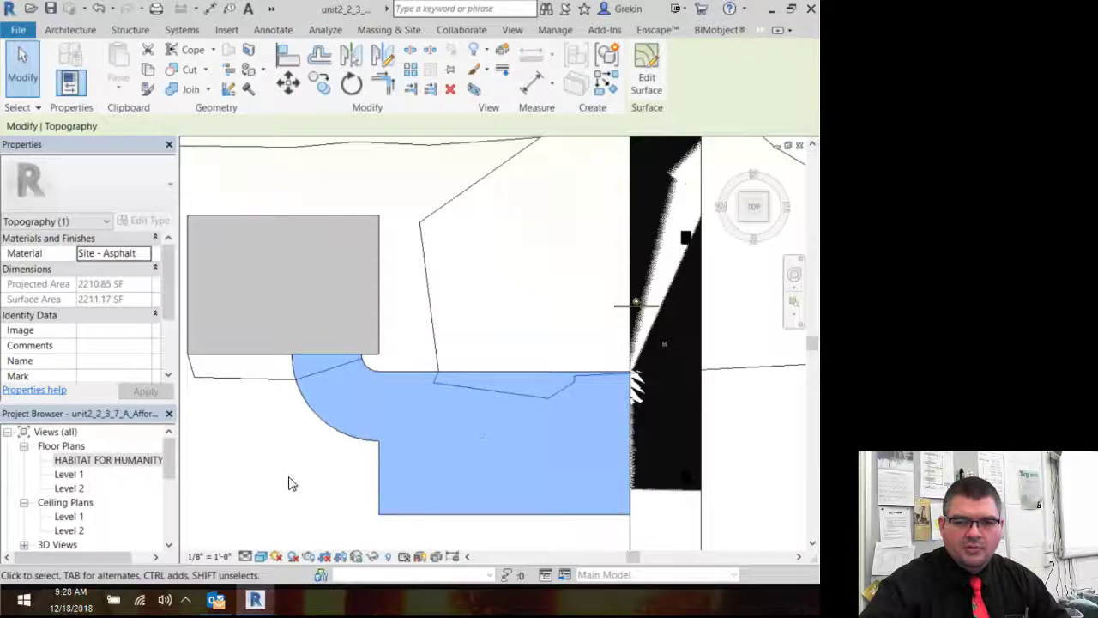
{"action": "left_click", "coordinate": [288, 483]}
{"action": "middle_click_drag", "start_coordinate": [318, 466], "coordinate": [409, 387], "text": "shift"}
{"action": "middle_click_drag", "start_coordinate": [395, 446], "coordinate": [421, 458], "text": "shift"}
{"action": "middle_click_drag", "start_coordinate": [415, 378], "coordinate": [344, 287], "text": "shift"}
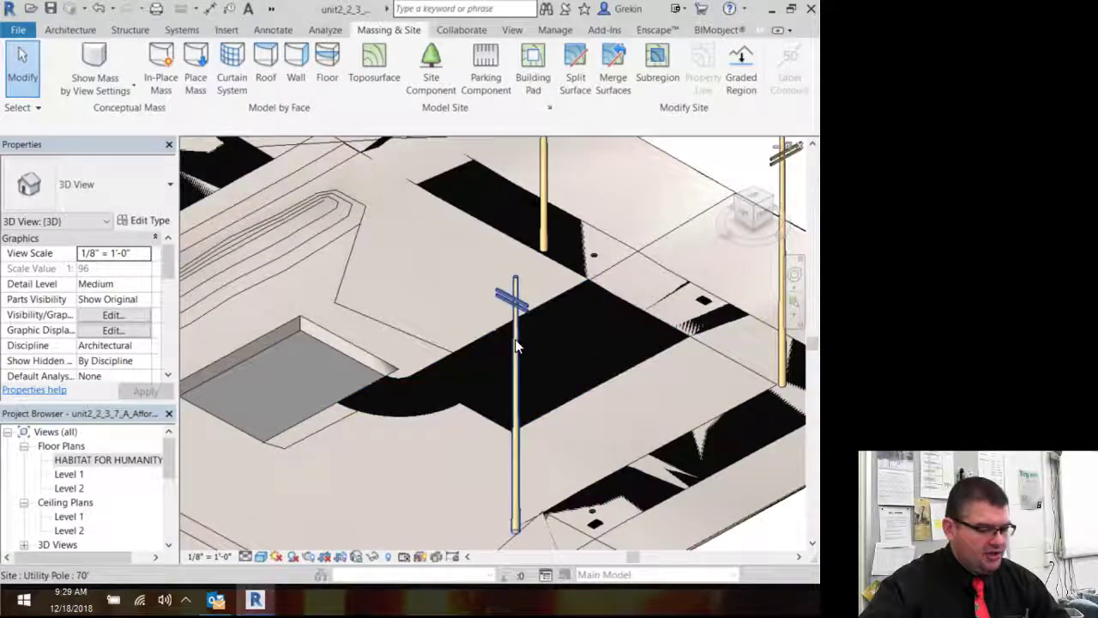
Undo the asphalt split surface back to its empty sketch and discard that sketch.
{"action": "double_click", "coordinate": [506, 337]}
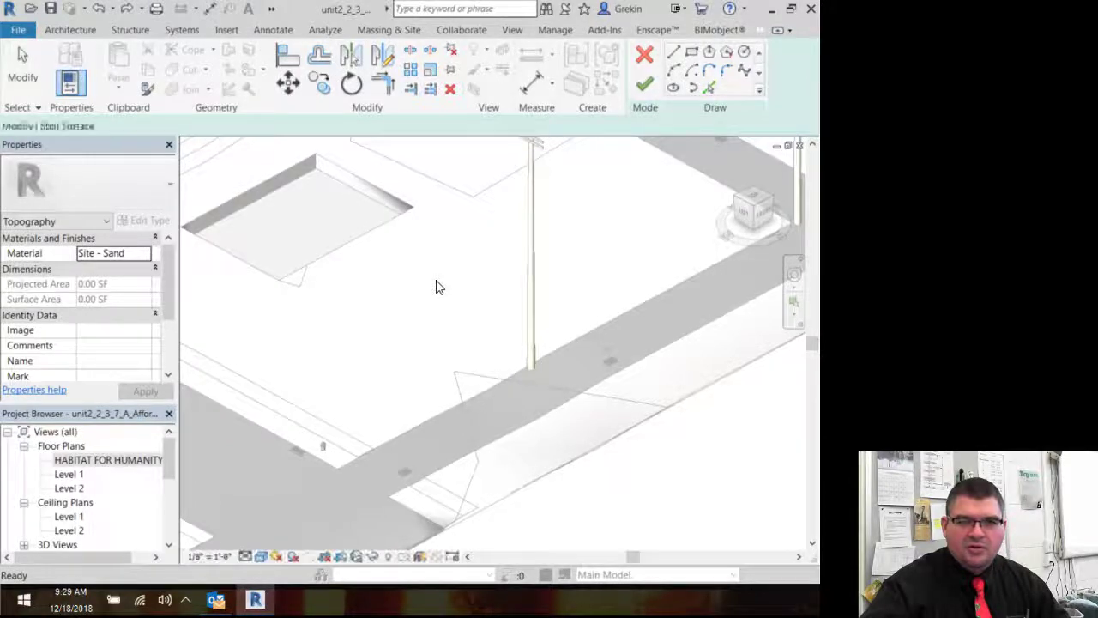
{"action": "middle_click_drag", "start_coordinate": [436, 287], "coordinate": [429, 412]}
{"action": "left_click", "coordinate": [644, 56]}
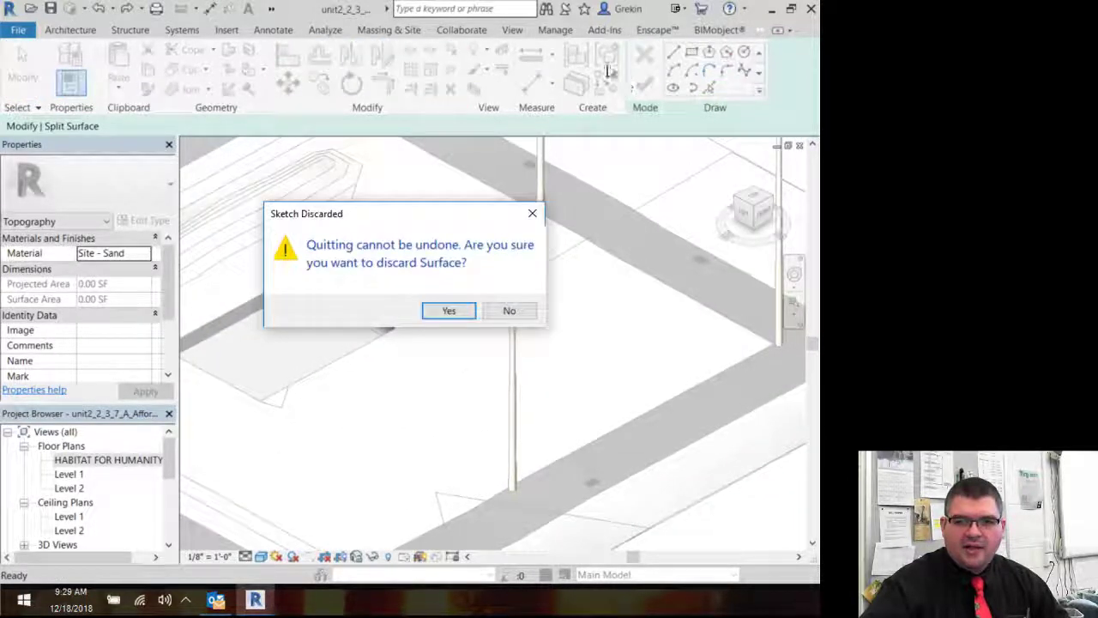
{"action": "left_click", "coordinate": [455, 312]}
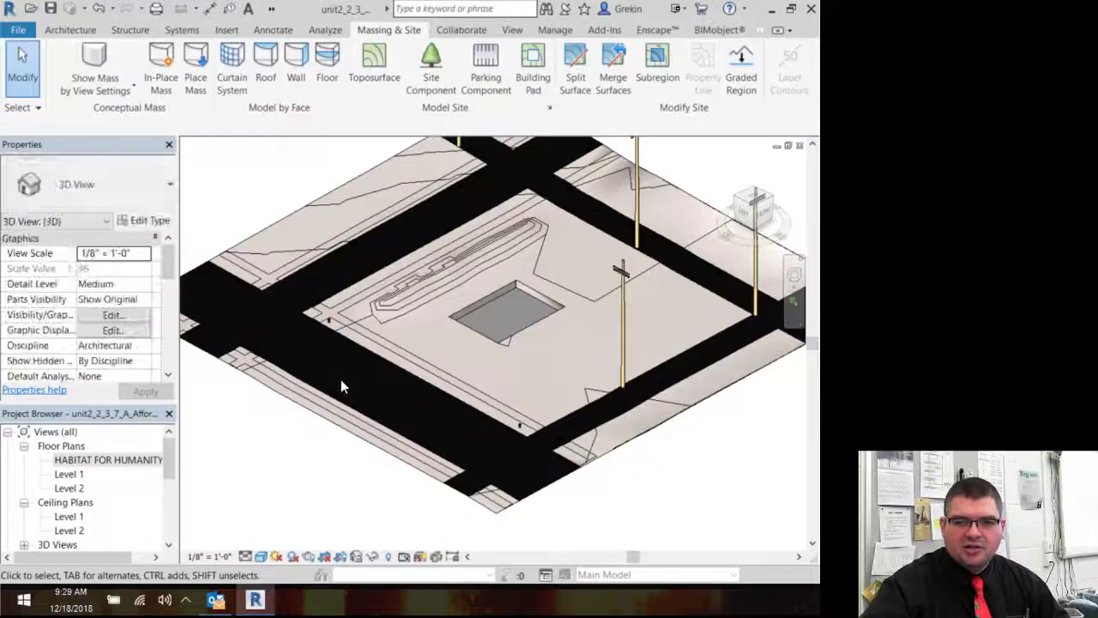
Start a Subregion sketch in top view and draw a 2'-6" radius semicircle south of the building pad's southeast corner, centred on it.
{"action": "left_click", "coordinate": [657, 61]}
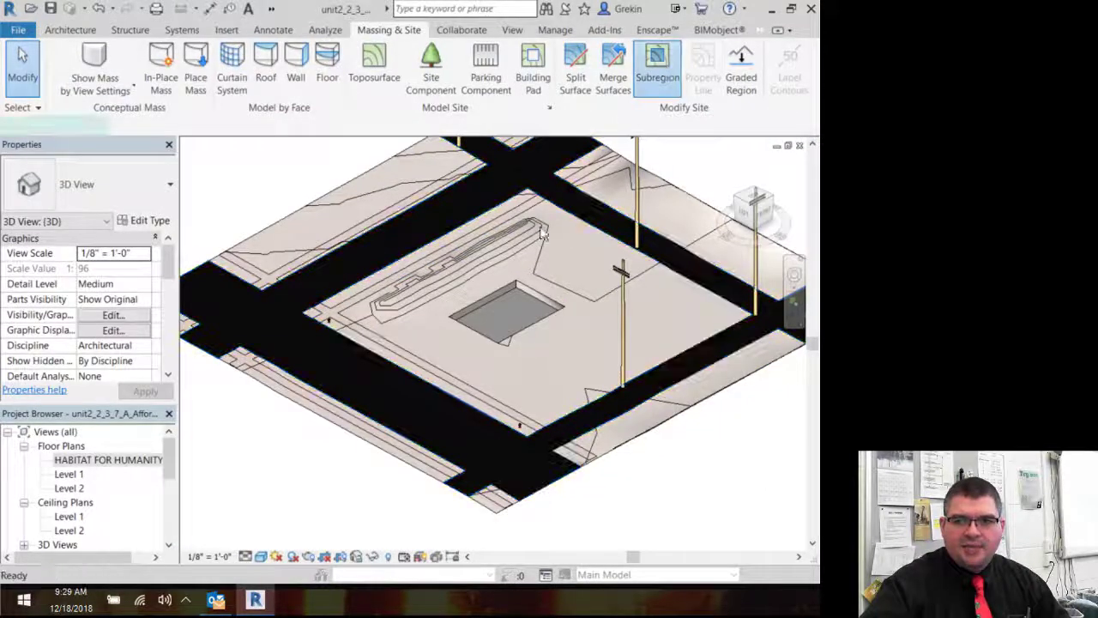
{"action": "left_click", "coordinate": [752, 202]}
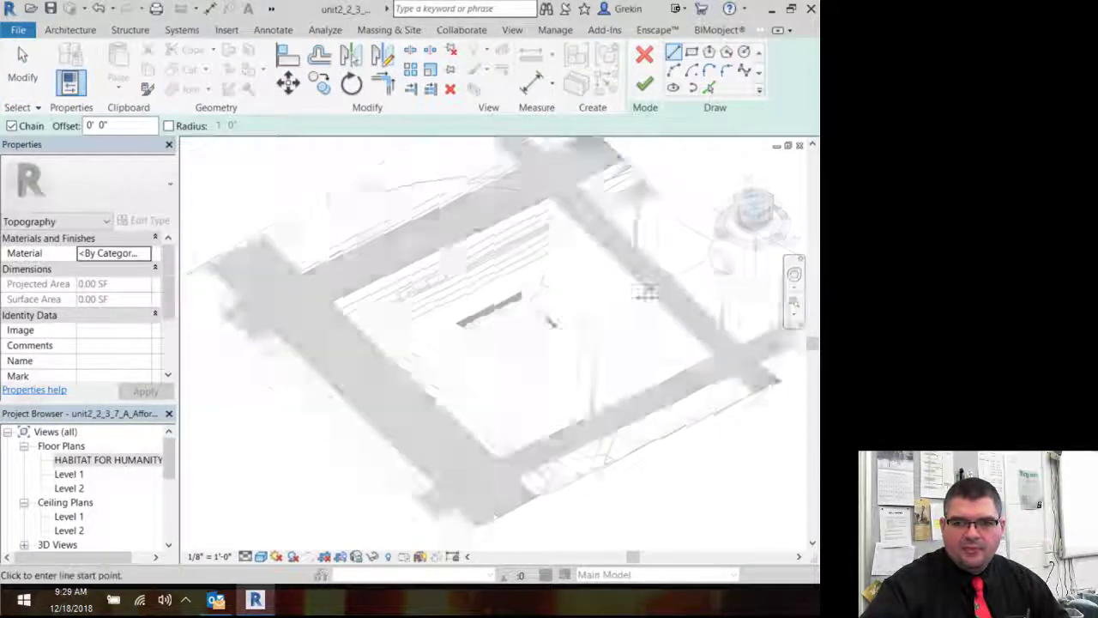
{"action": "scroll", "coordinate": [500, 375], "scroll_direction": "up", "scroll_amount": 5}
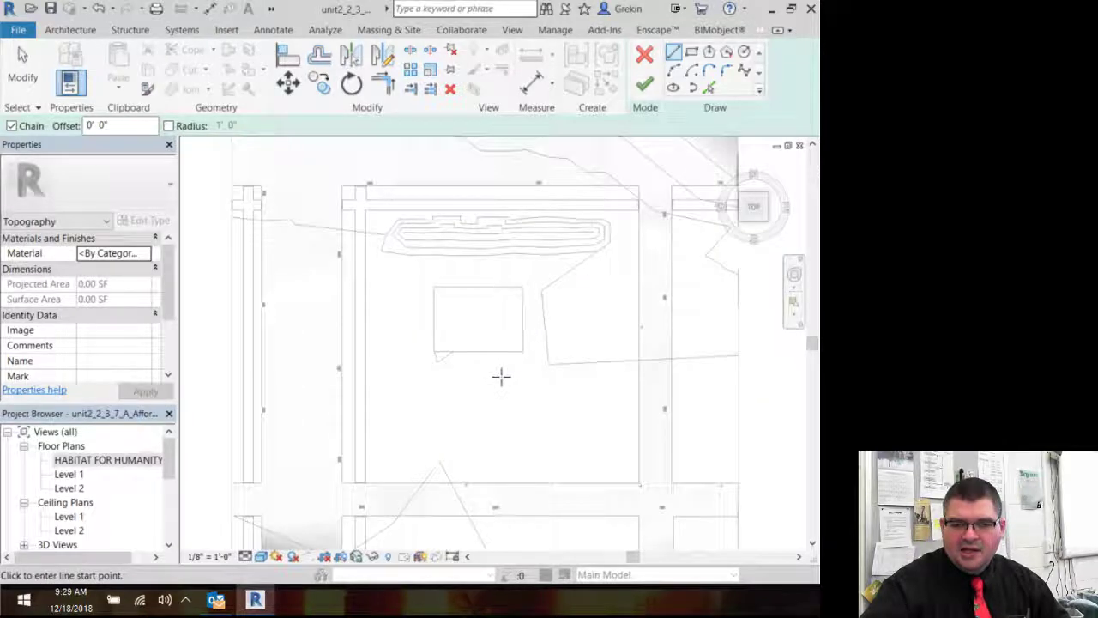
{"action": "middle_click_drag", "start_coordinate": [591, 335], "coordinate": [469, 351]}
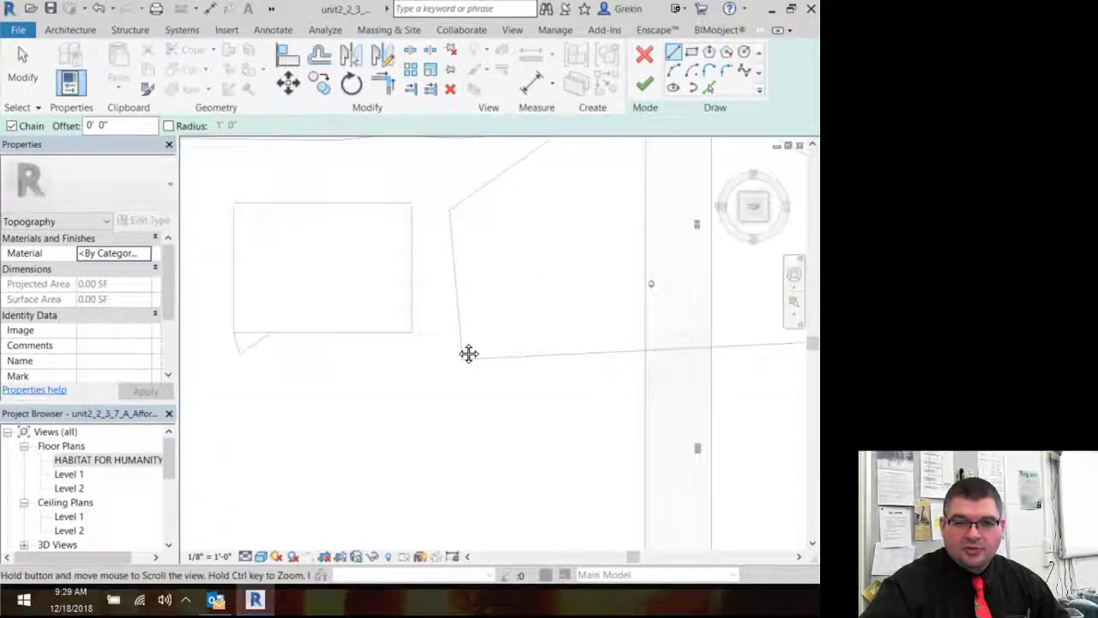
{"action": "left_click", "coordinate": [695, 73]}
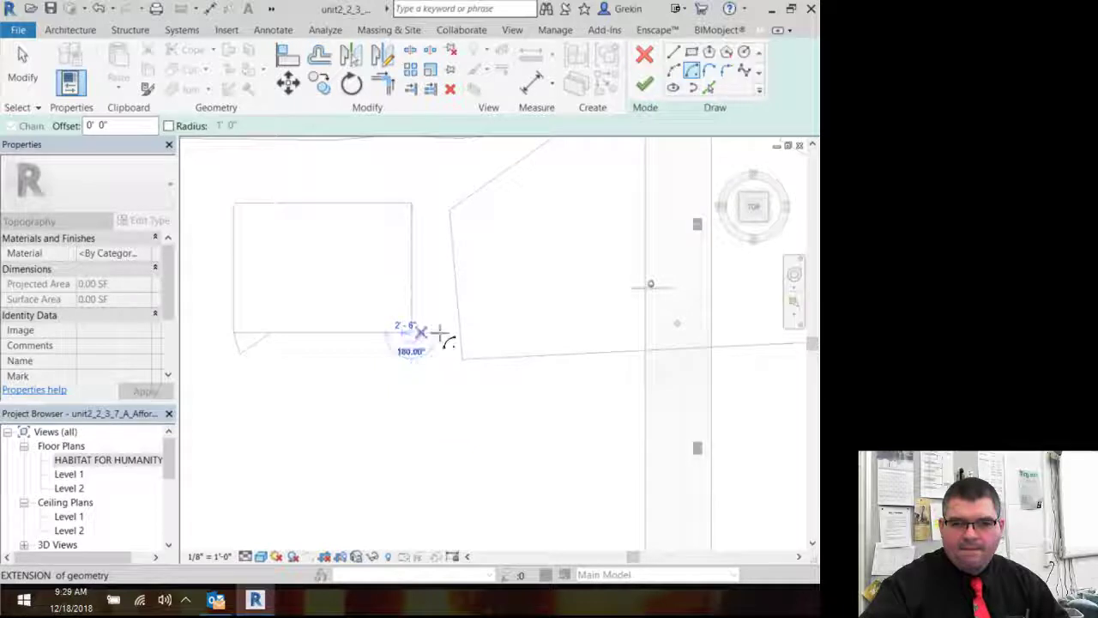
{"action": "scroll", "coordinate": [411, 333], "scroll_direction": "up", "scroll_amount": 3}
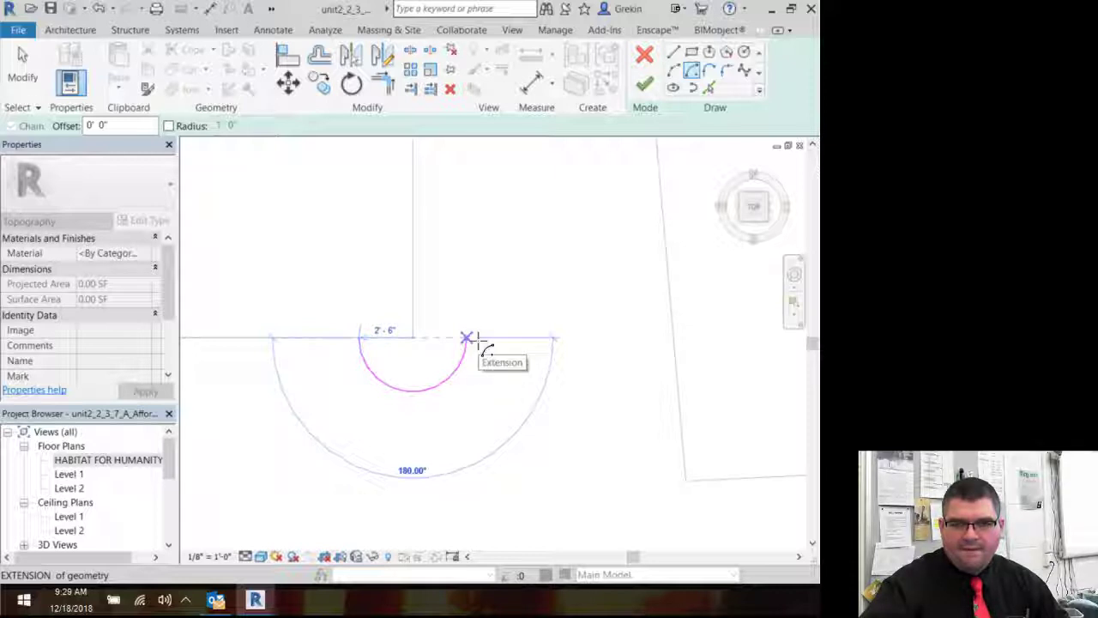
{"action": "left_click", "coordinate": [477, 340]}
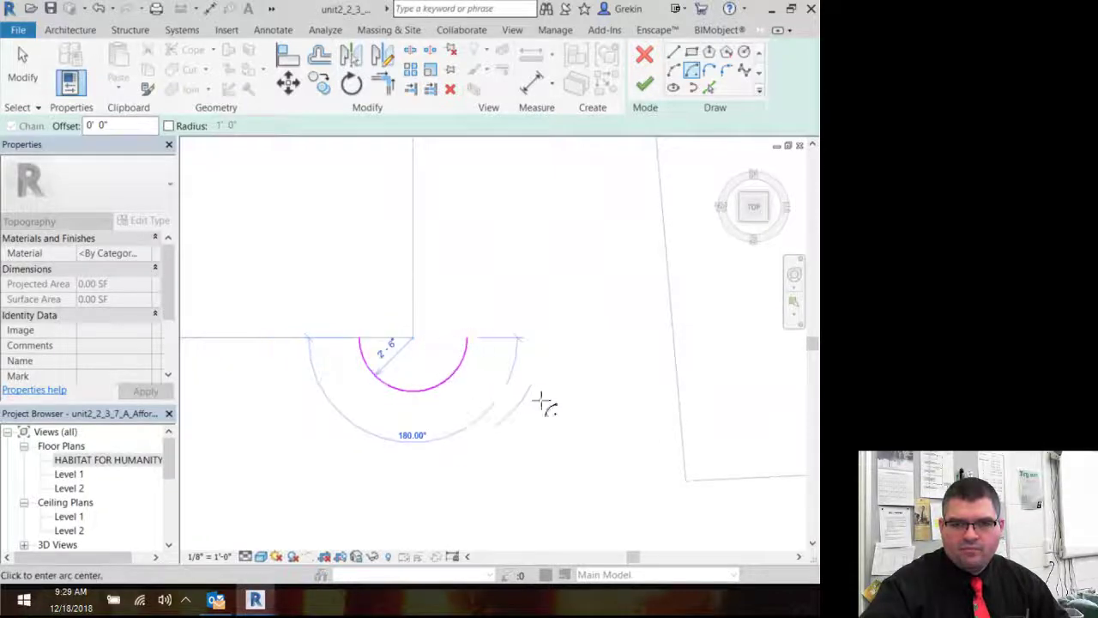
Draw boundary lines from the arc's east end, 10' north and east to the lot edge along the street.
{"action": "scroll", "coordinate": [596, 245], "scroll_direction": "up", "scroll_amount": 1}
{"action": "left_click", "coordinate": [673, 51]}
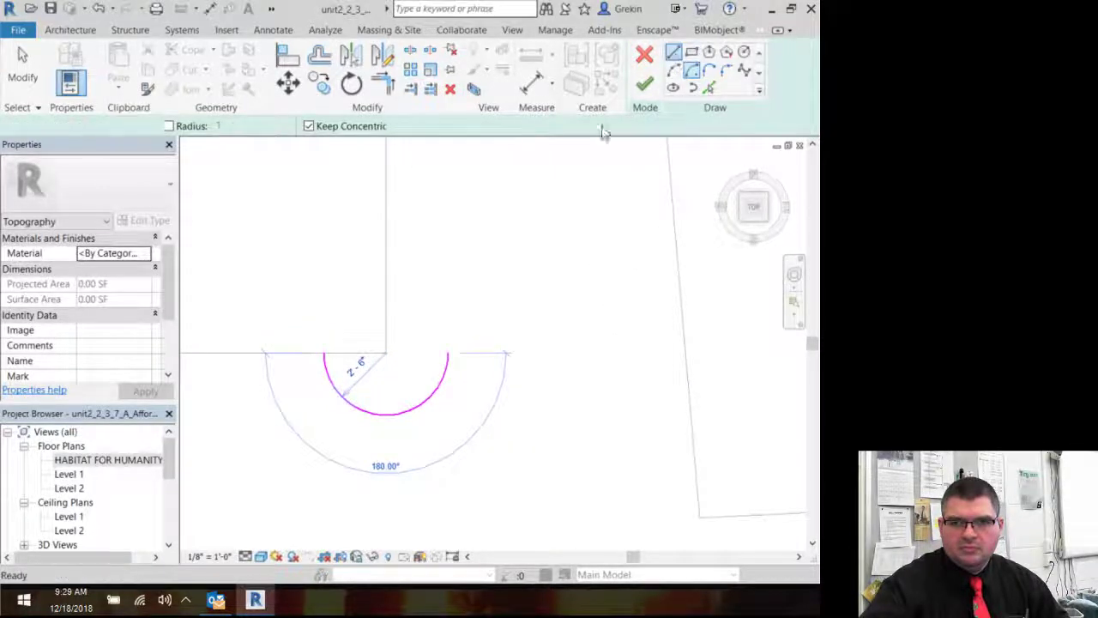
{"action": "left_click", "coordinate": [447, 352]}
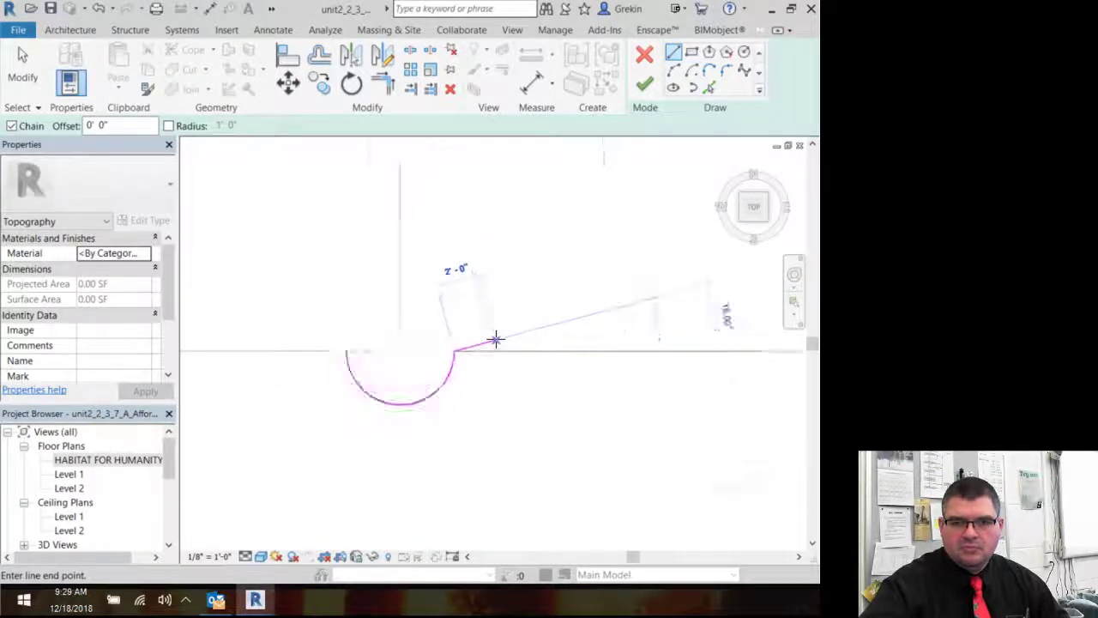
{"action": "scroll", "coordinate": [495, 339], "scroll_direction": "down", "scroll_amount": 5}
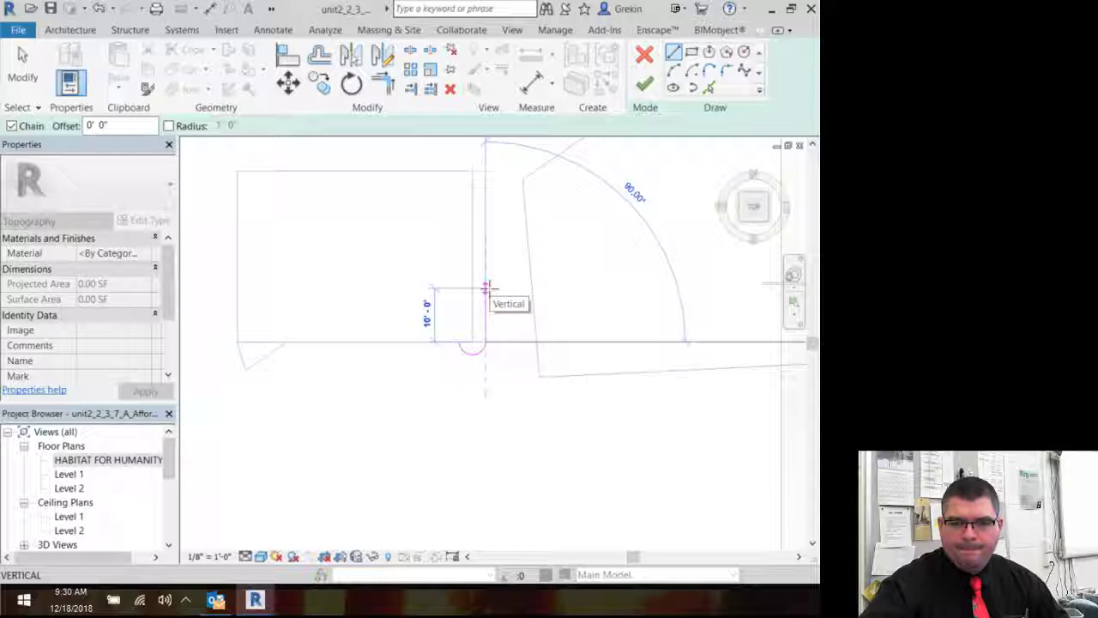
{"action": "left_click", "coordinate": [486, 286]}
{"action": "middle_click_drag", "start_coordinate": [753, 292], "coordinate": [501, 290]}
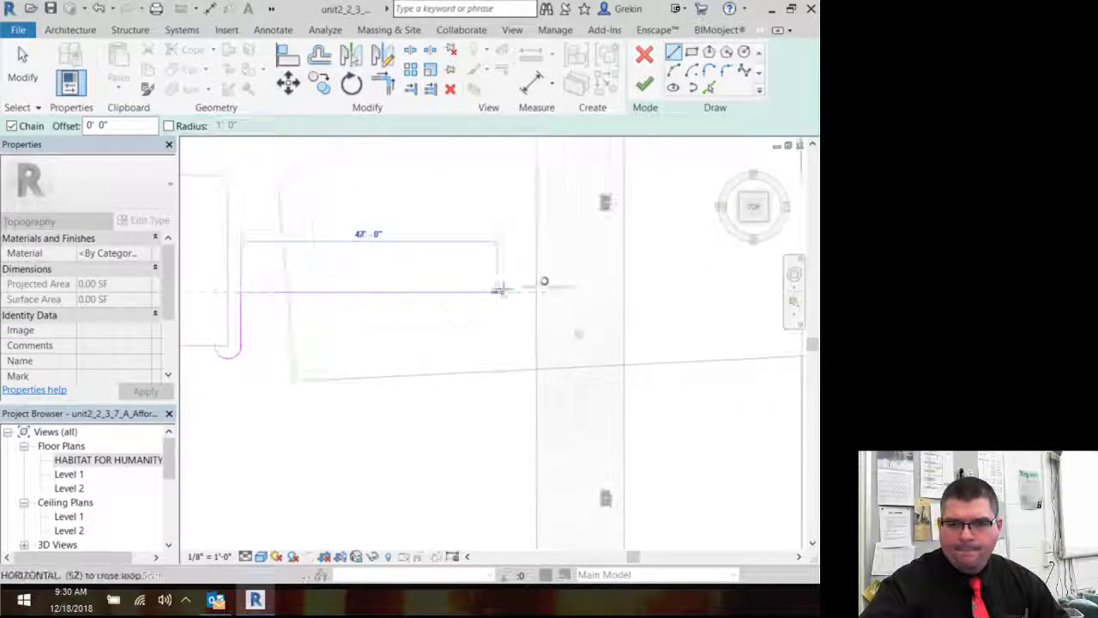
{"action": "left_click", "coordinate": [537, 291]}
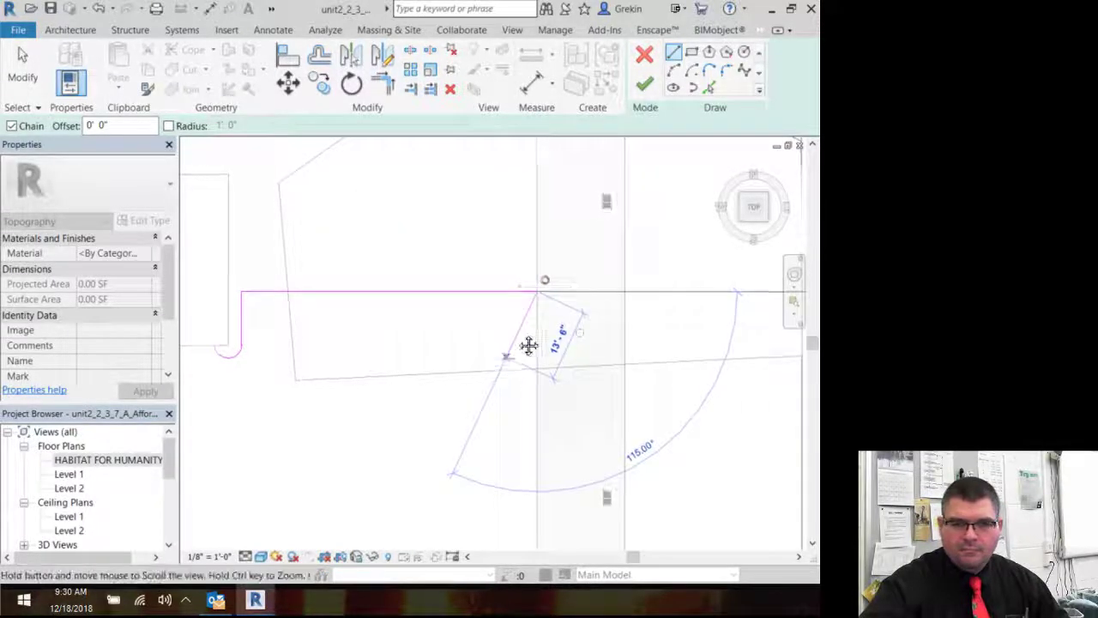
Continue the subregion boundary 43'-6" south along the lot edge and west to below the building pad.
{"action": "middle_click_drag", "start_coordinate": [529, 345], "coordinate": [577, 242]}
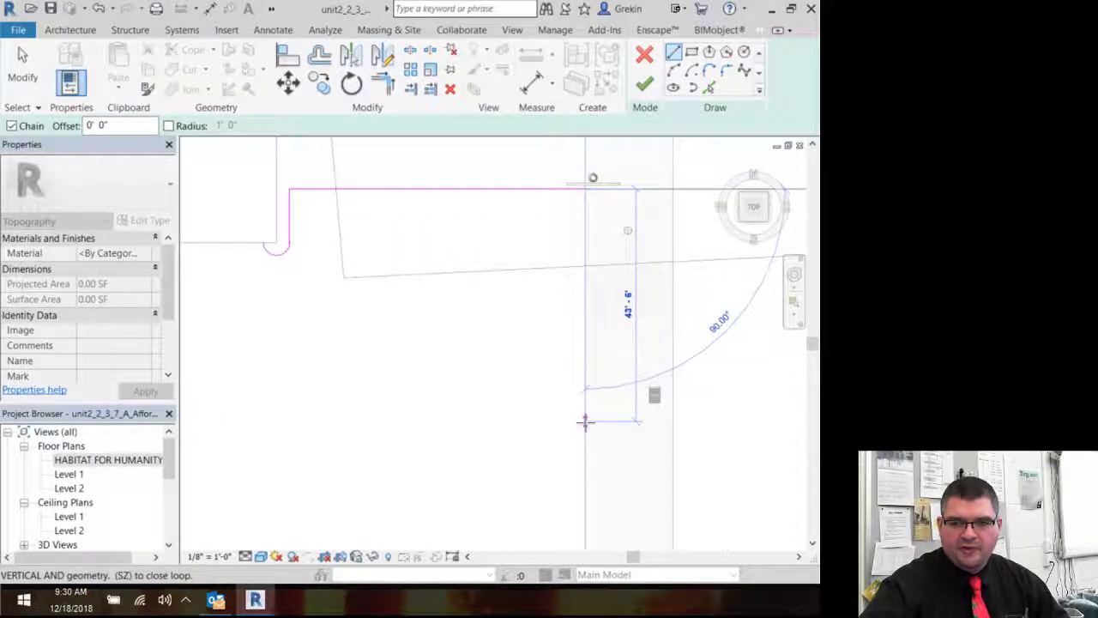
{"action": "left_click", "coordinate": [584, 421]}
{"action": "middle_click_drag", "start_coordinate": [265, 396], "coordinate": [544, 436]}
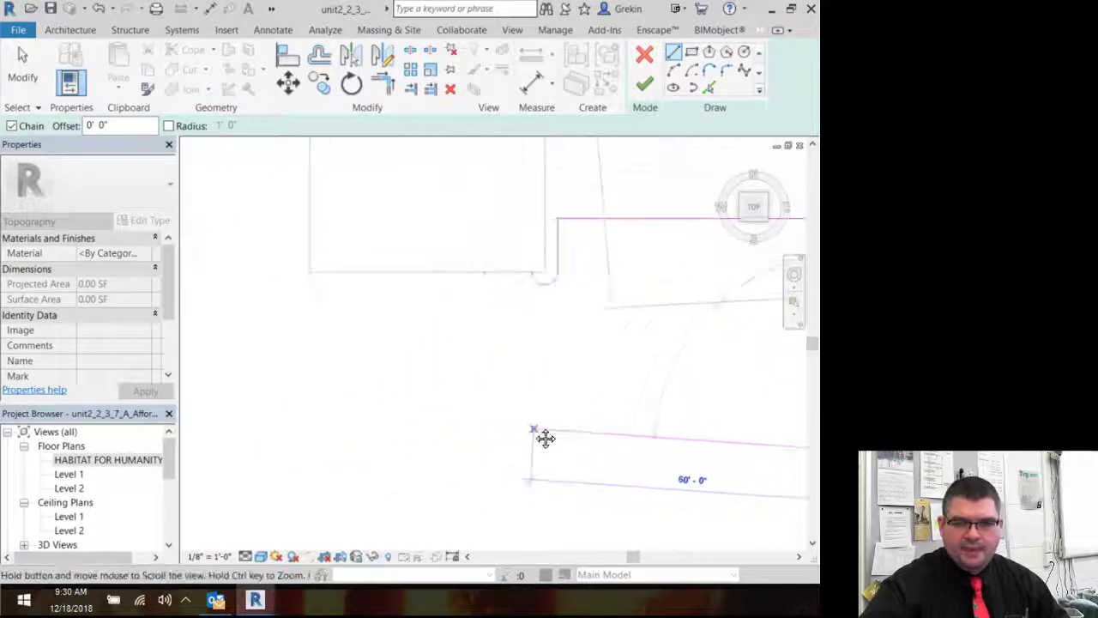
{"action": "middle_click_drag", "start_coordinate": [436, 449], "coordinate": [321, 452]}
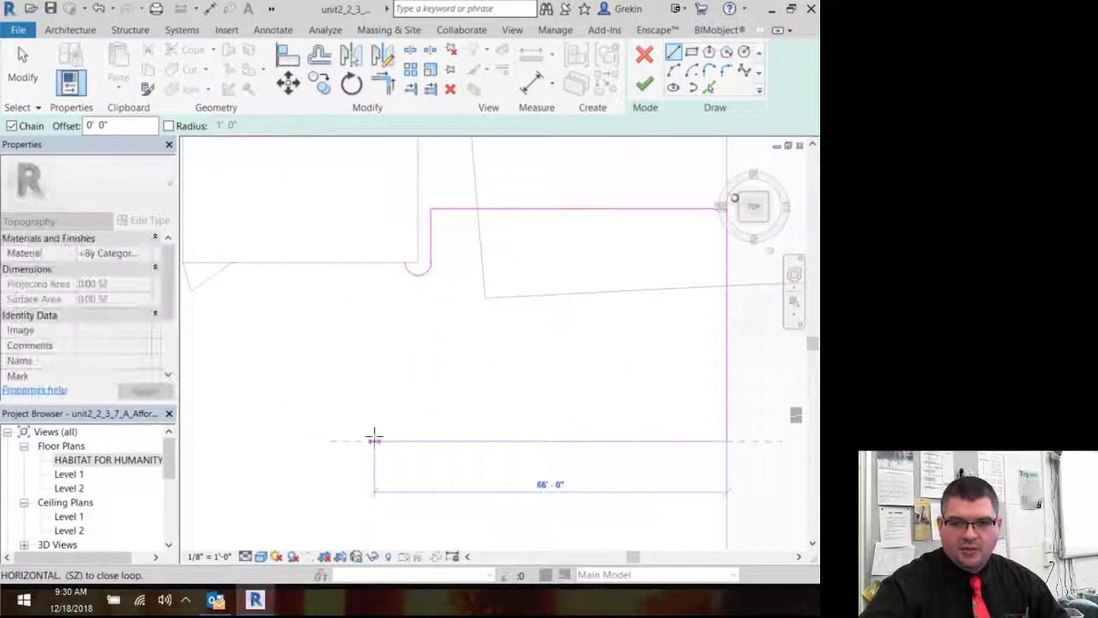
{"action": "left_click", "coordinate": [307, 443]}
{"action": "key", "text": "Escape"}
{"action": "key", "text": "Escape"}
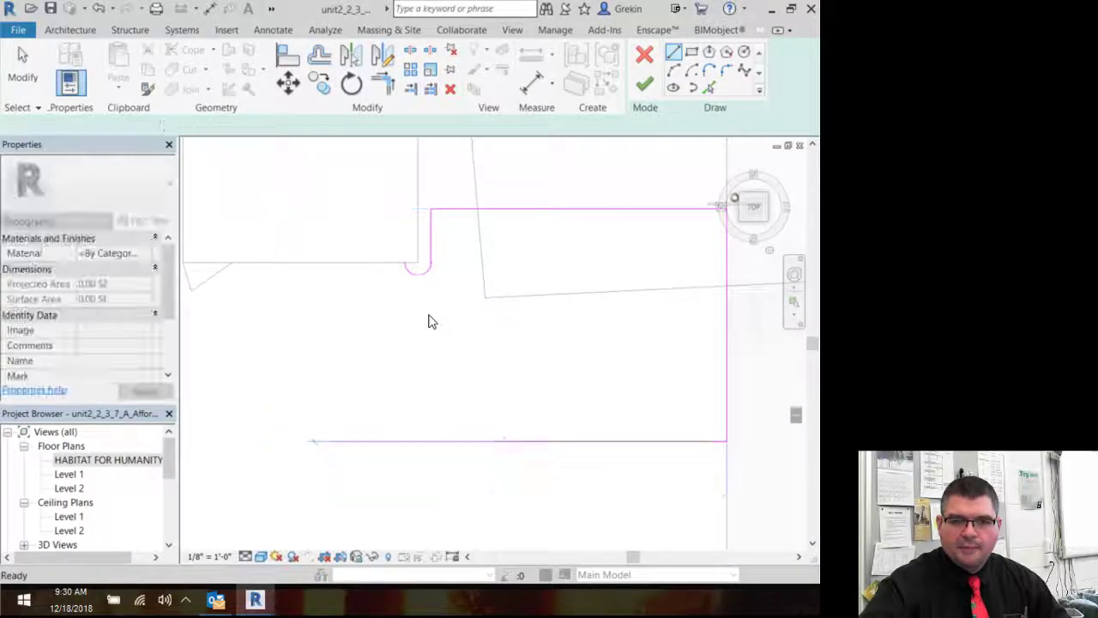
Draw the subregion's west side as a 35'-6" vertical line from the pad's south edge down to the south boundary line.
{"action": "left_click", "coordinate": [674, 54]}
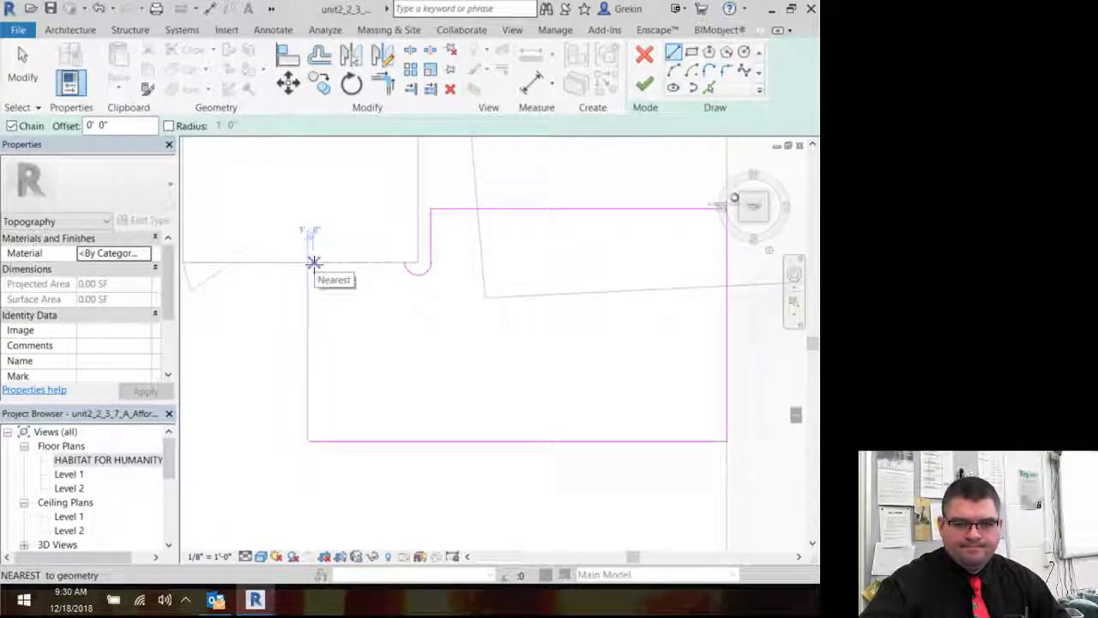
{"action": "left_click", "coordinate": [313, 262]}
{"action": "left_click", "coordinate": [313, 441]}
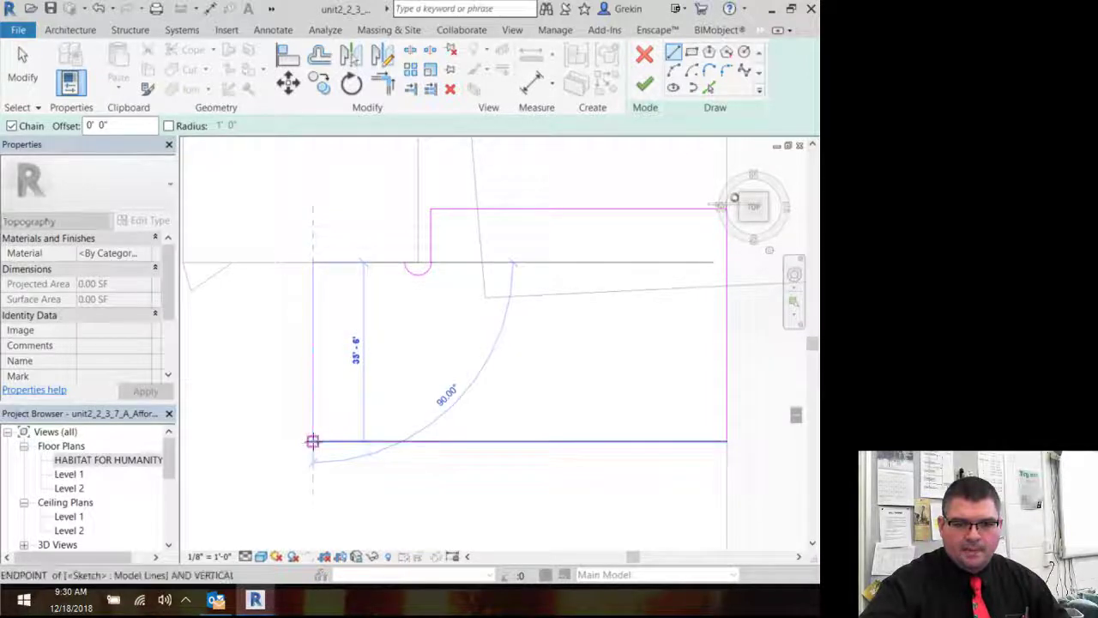
{"action": "key", "text": "Escape"}
{"action": "key", "text": "Escape"}
{"action": "scroll", "coordinate": [303, 453], "scroll_direction": "up", "scroll_amount": 2}
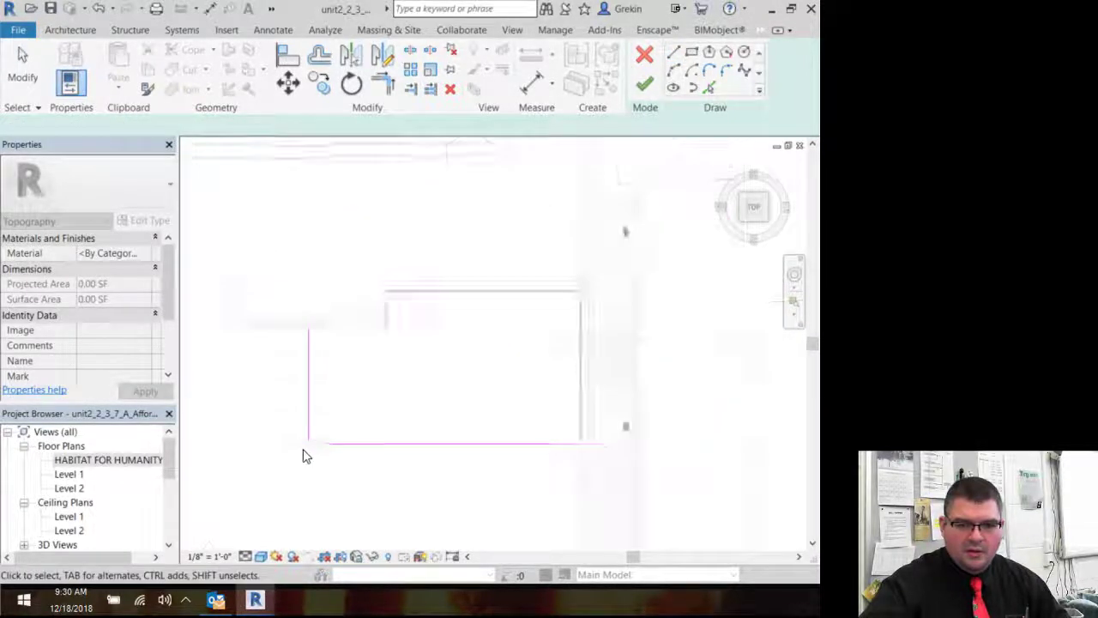
{"action": "middle_click_drag", "start_coordinate": [303, 448], "coordinate": [490, 318]}
{"action": "scroll", "coordinate": [555, 284], "scroll_direction": "down", "scroll_amount": 1}
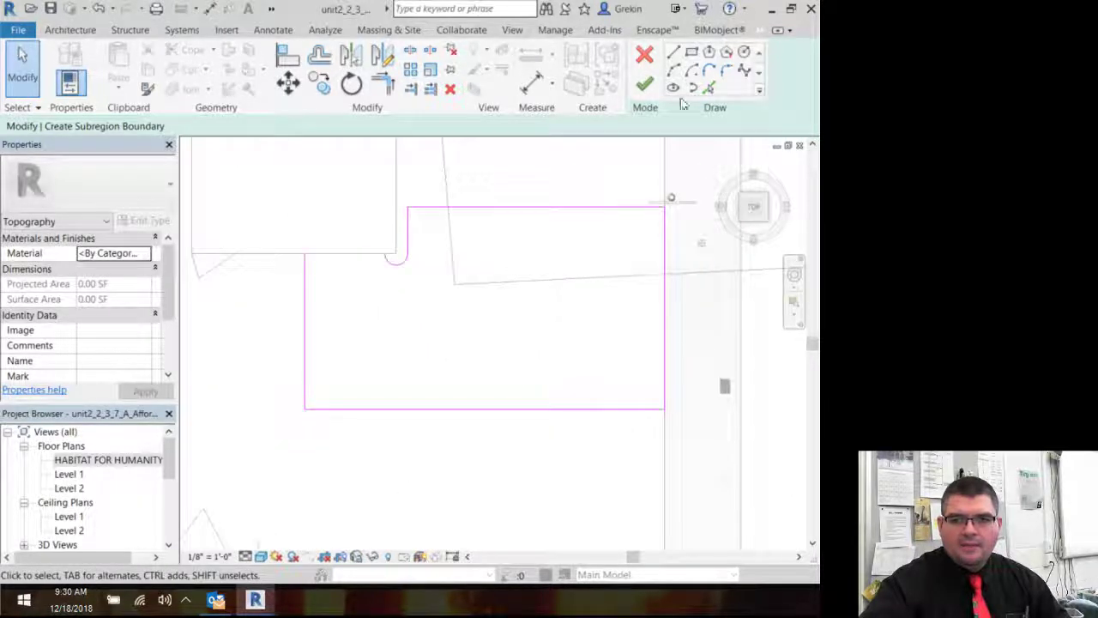
Close the boundary along the pad's south edge between the west line and the arc, and finish the subregion.
{"action": "left_click", "coordinate": [672, 53]}
{"action": "left_click", "coordinate": [304, 254]}
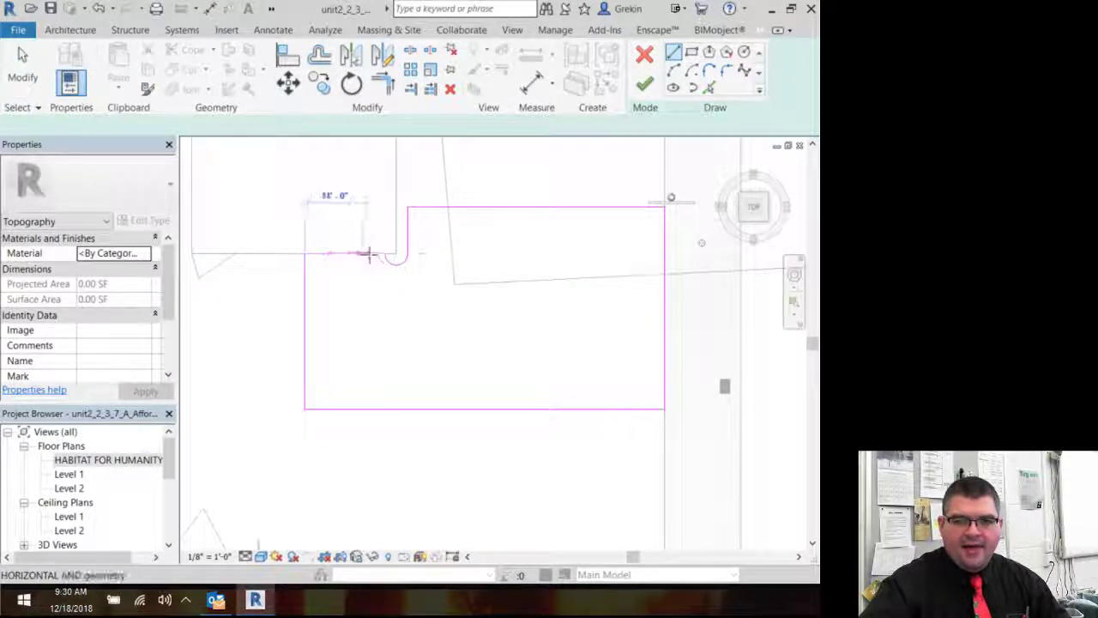
{"action": "left_click", "coordinate": [383, 255]}
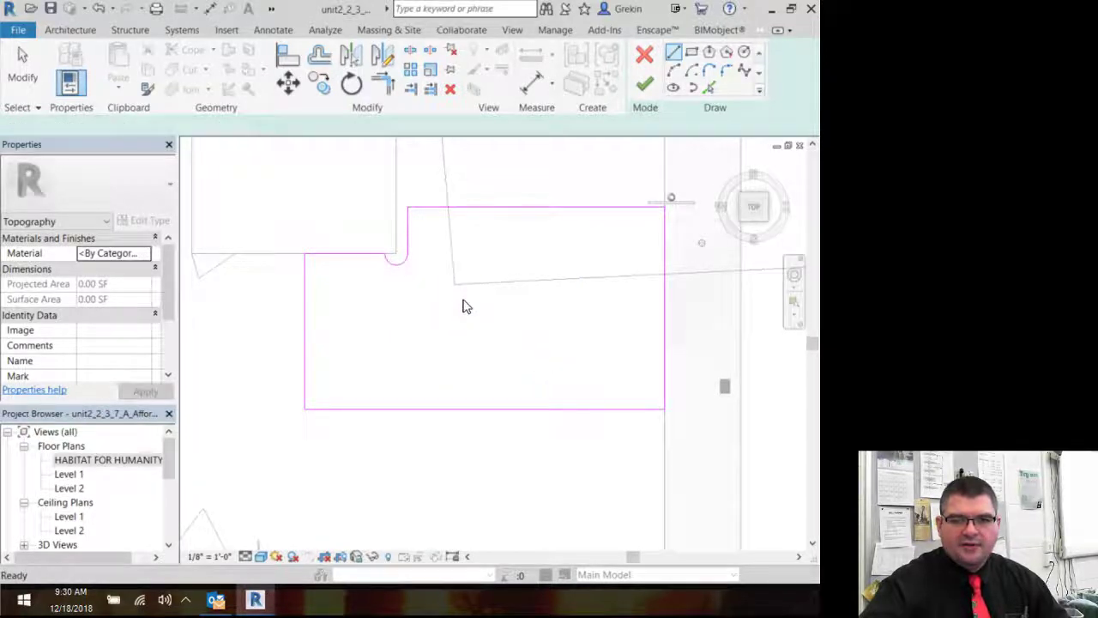
{"action": "left_click", "coordinate": [648, 85]}
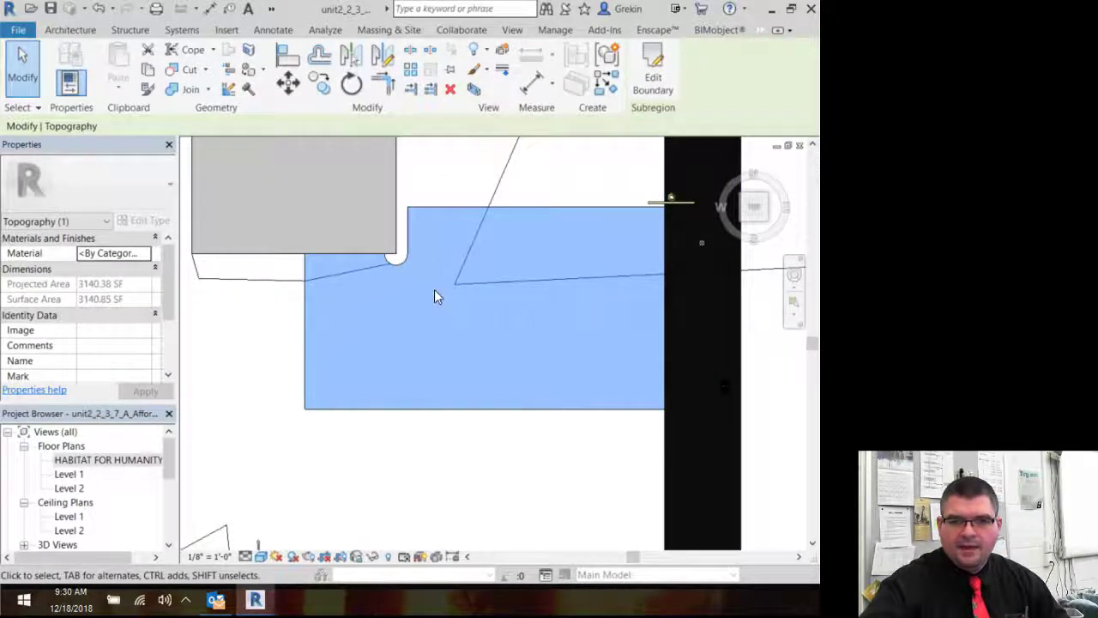
Assign the Site - Asphalt material to the new subregion between the building pad and the street.
{"action": "key", "text": "Escape"}
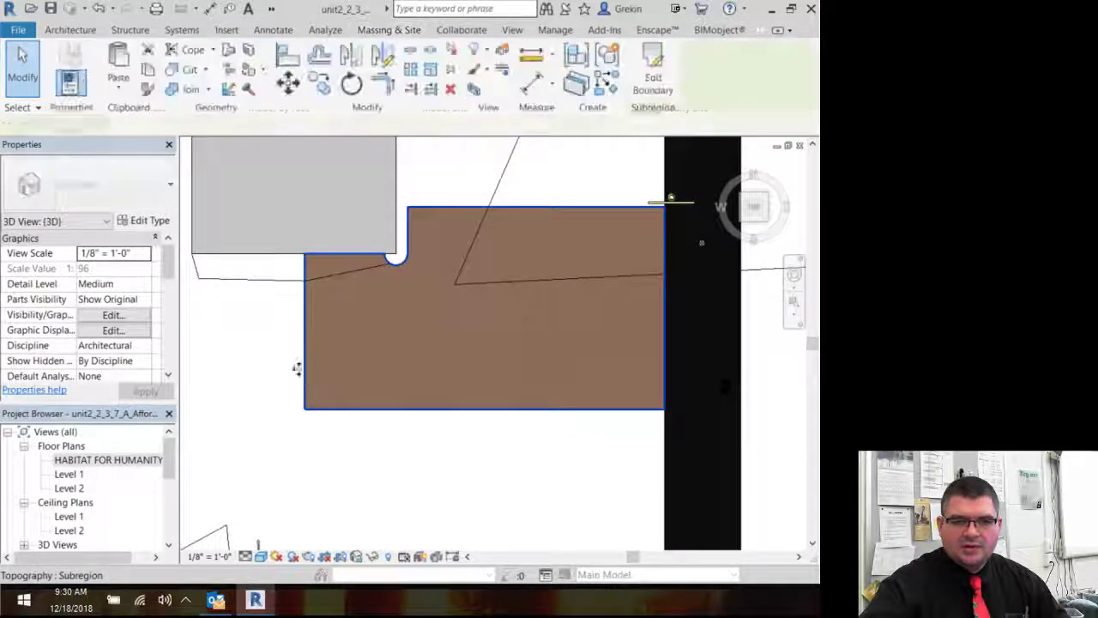
{"action": "left_click", "coordinate": [296, 369]}
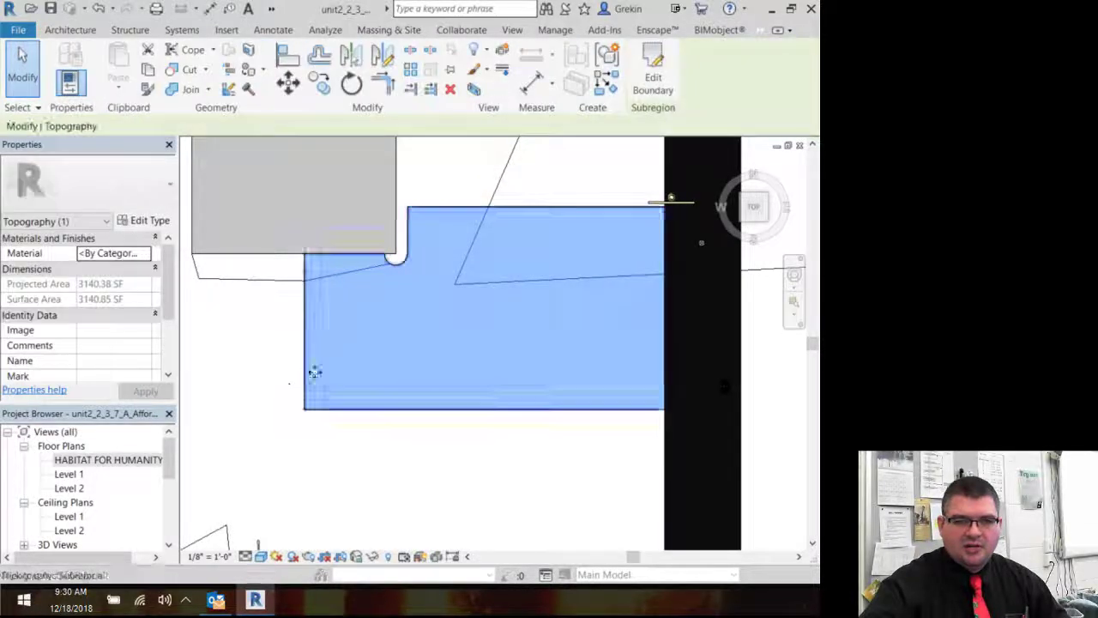
{"action": "left_click", "coordinate": [148, 258]}
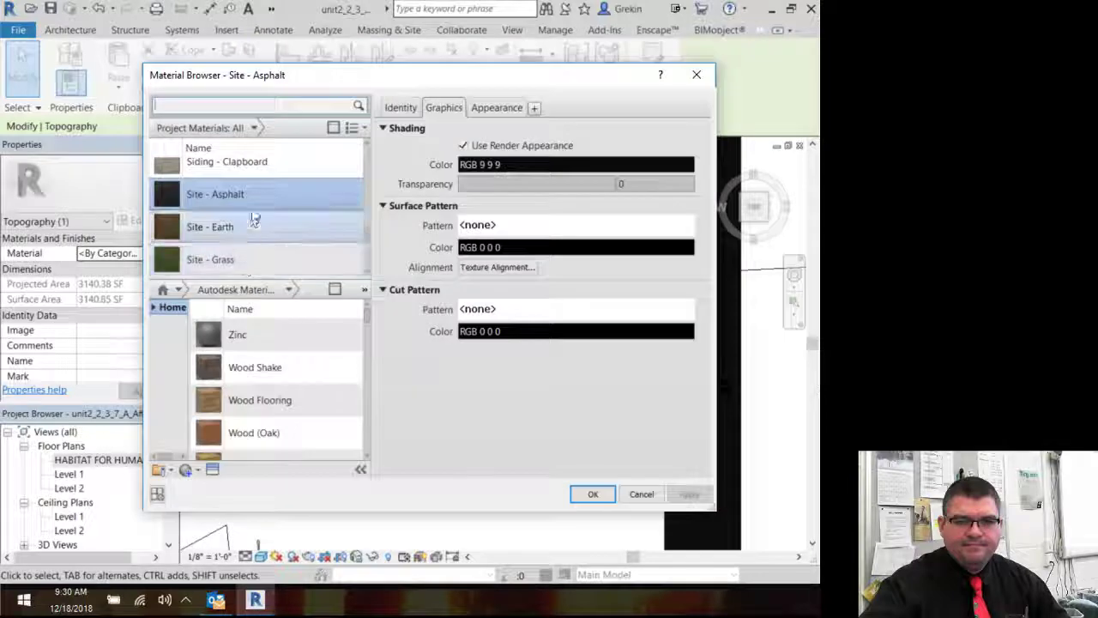
{"action": "left_click", "coordinate": [592, 494]}
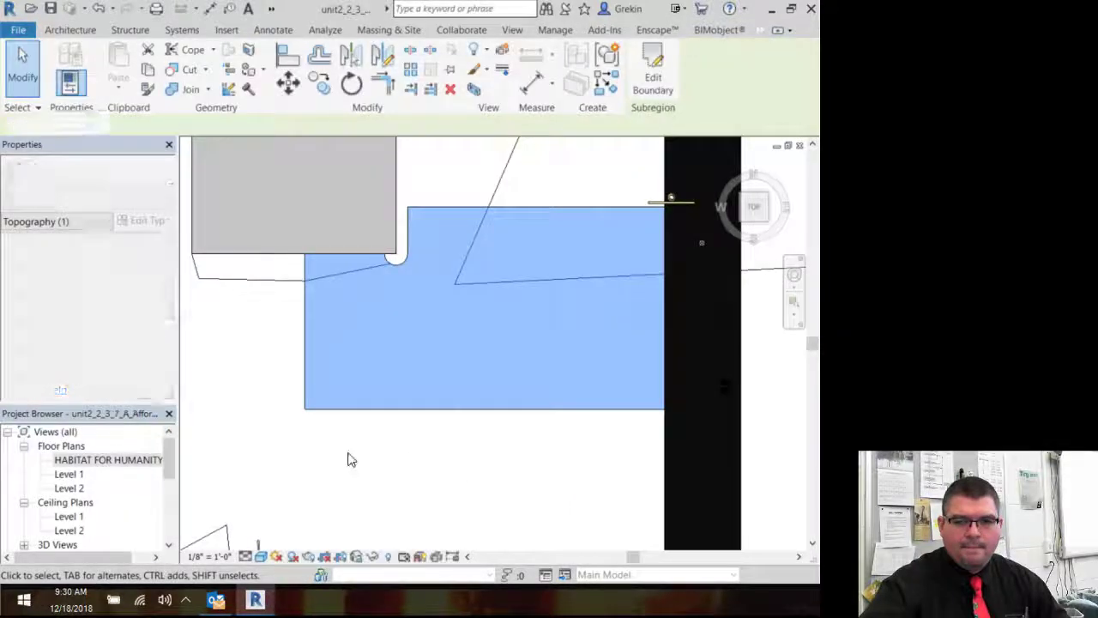
{"action": "left_click", "coordinate": [343, 460]}
{"action": "middle_click_drag", "start_coordinate": [256, 469], "coordinate": [269, 441], "text": "shift"}
{"action": "middle_click_drag", "start_coordinate": [399, 420], "coordinate": [419, 268]}
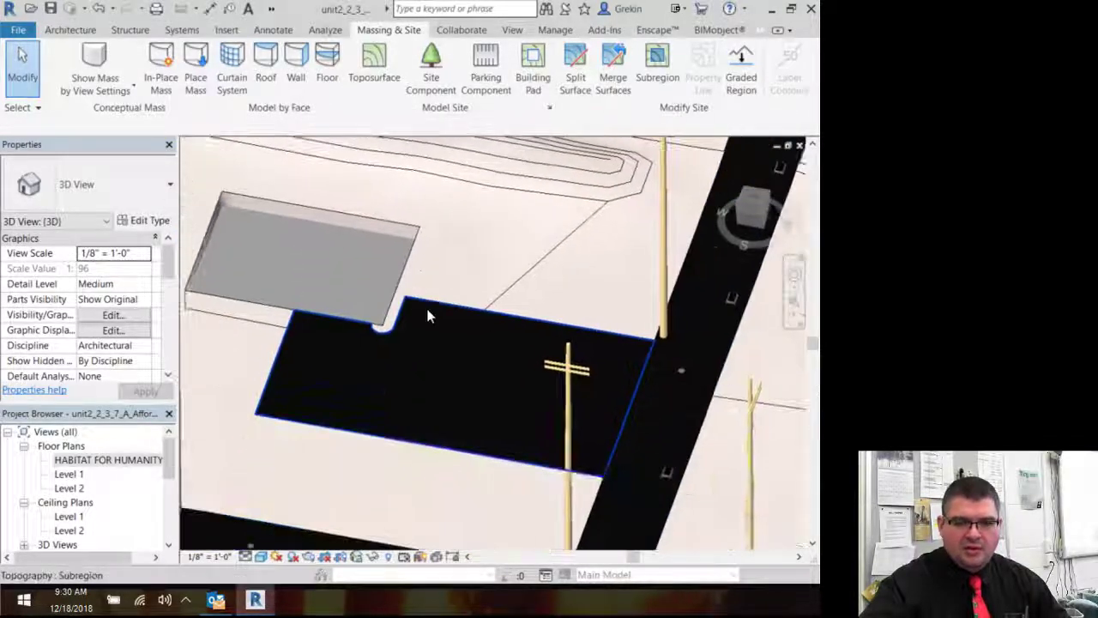
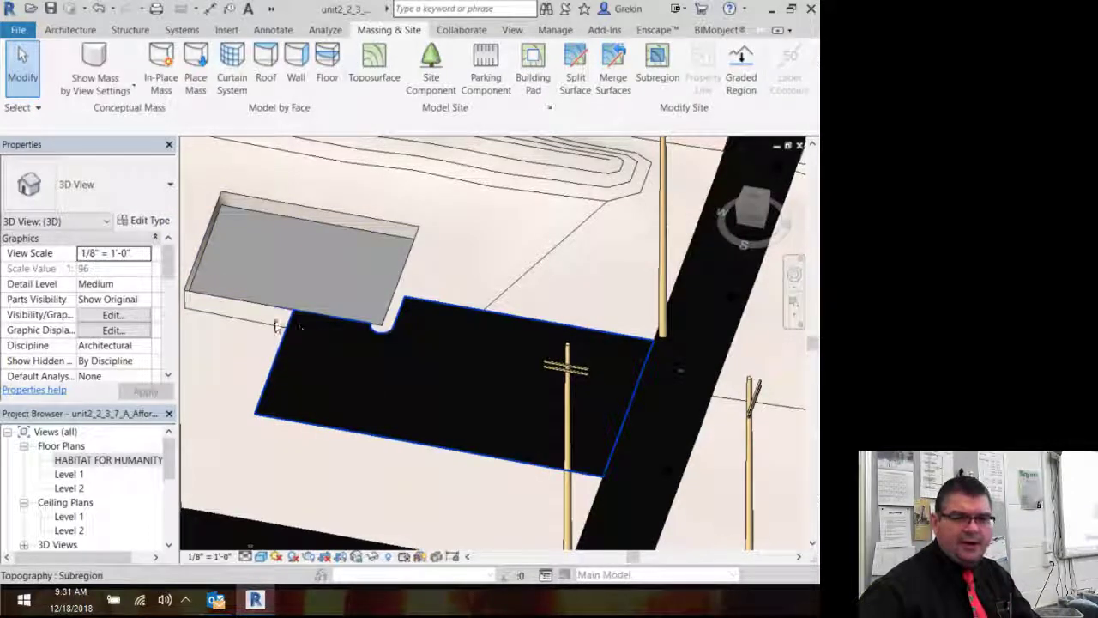
Begin loading a family for the Site Component command and preview the families in the Site library's Accessories folder.
{"action": "scroll", "coordinate": [259, 323], "scroll_direction": "down", "scroll_amount": 2}
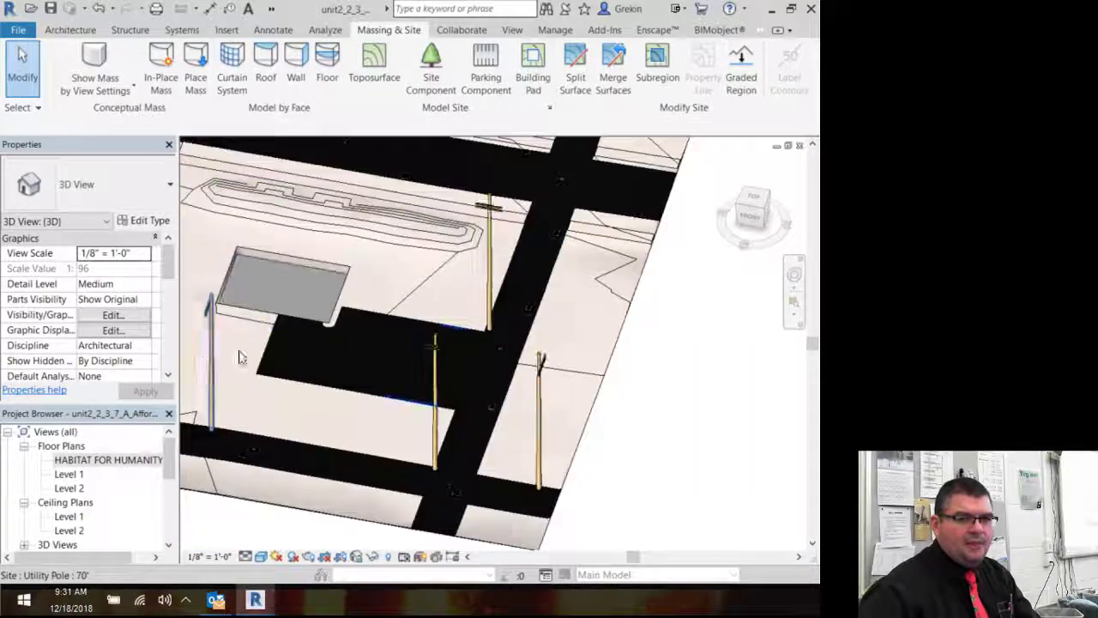
{"action": "middle_click_drag", "start_coordinate": [343, 369], "coordinate": [427, 388]}
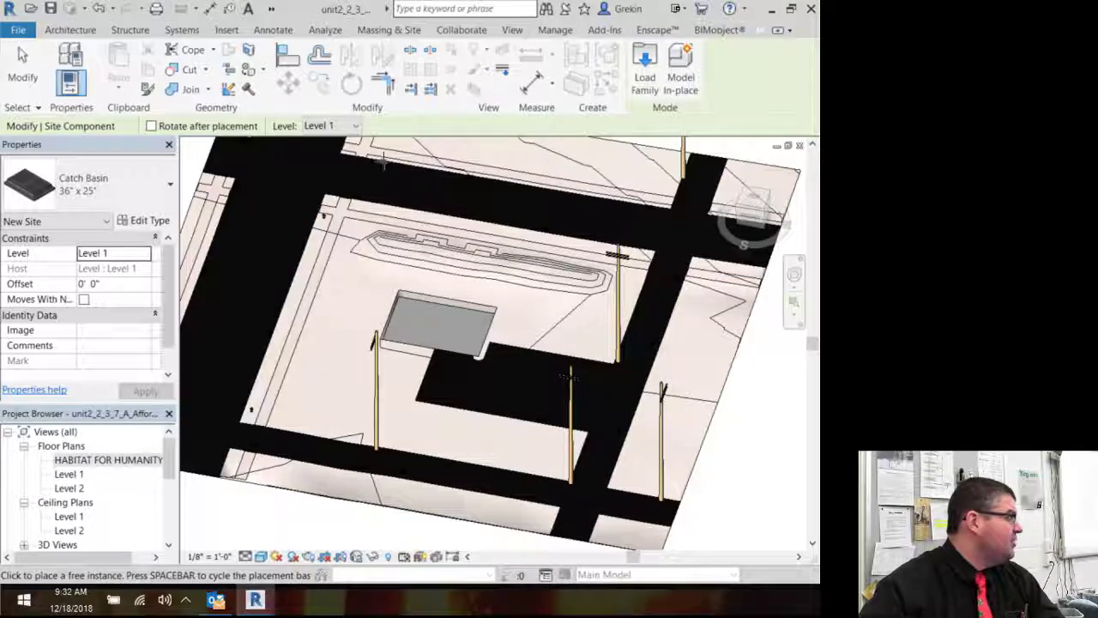
{"action": "left_click", "coordinate": [645, 78]}
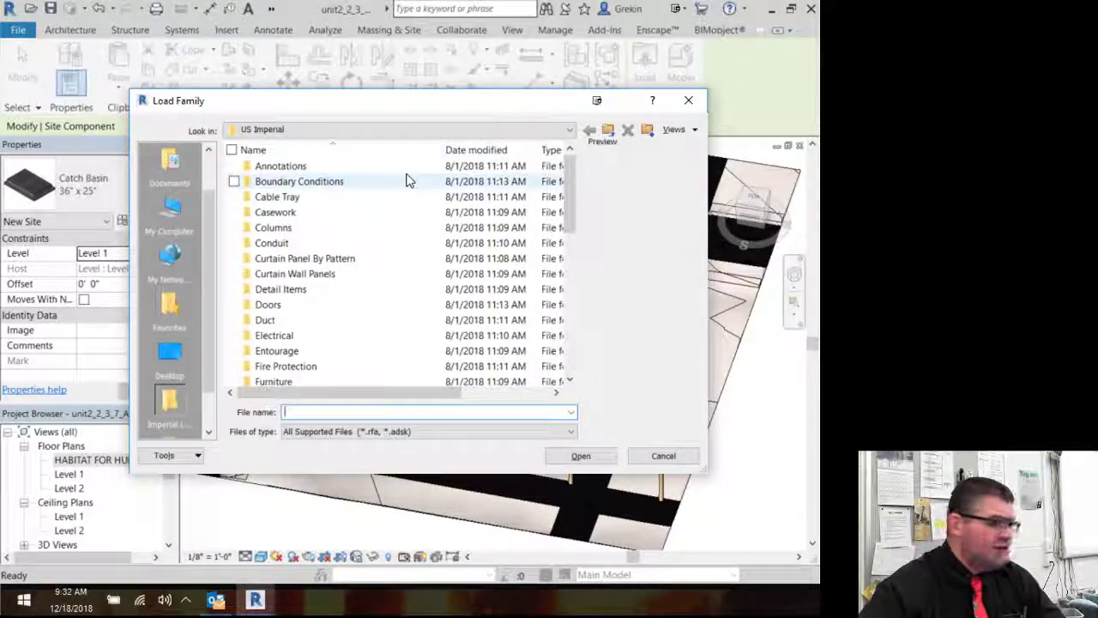
{"action": "scroll", "coordinate": [338, 266], "scroll_direction": "down", "scroll_amount": 4}
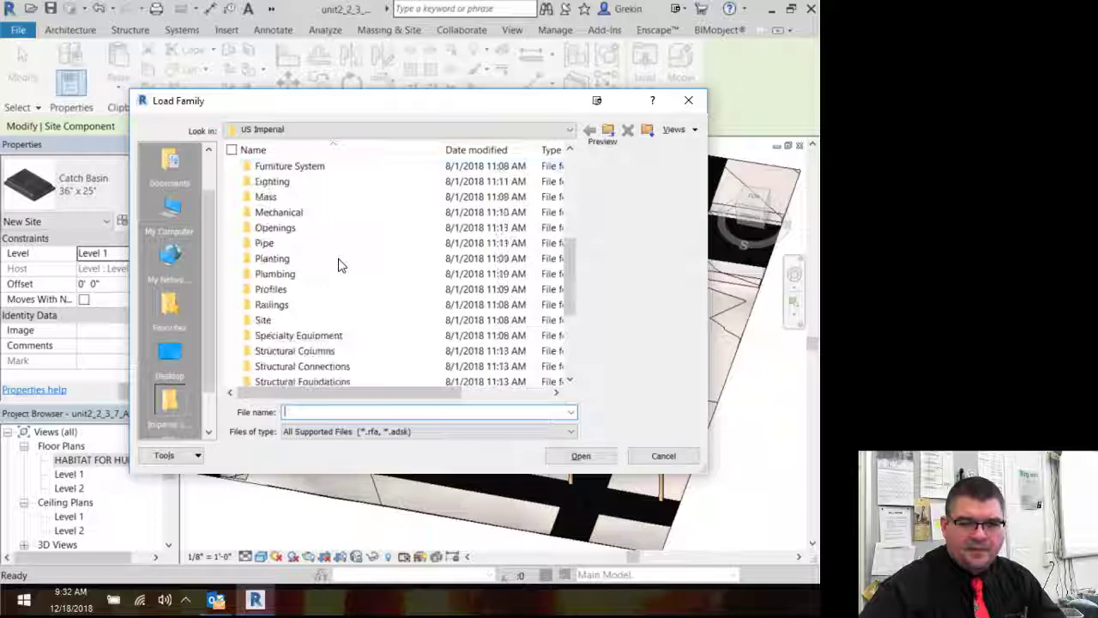
{"action": "double_click", "coordinate": [264, 320]}
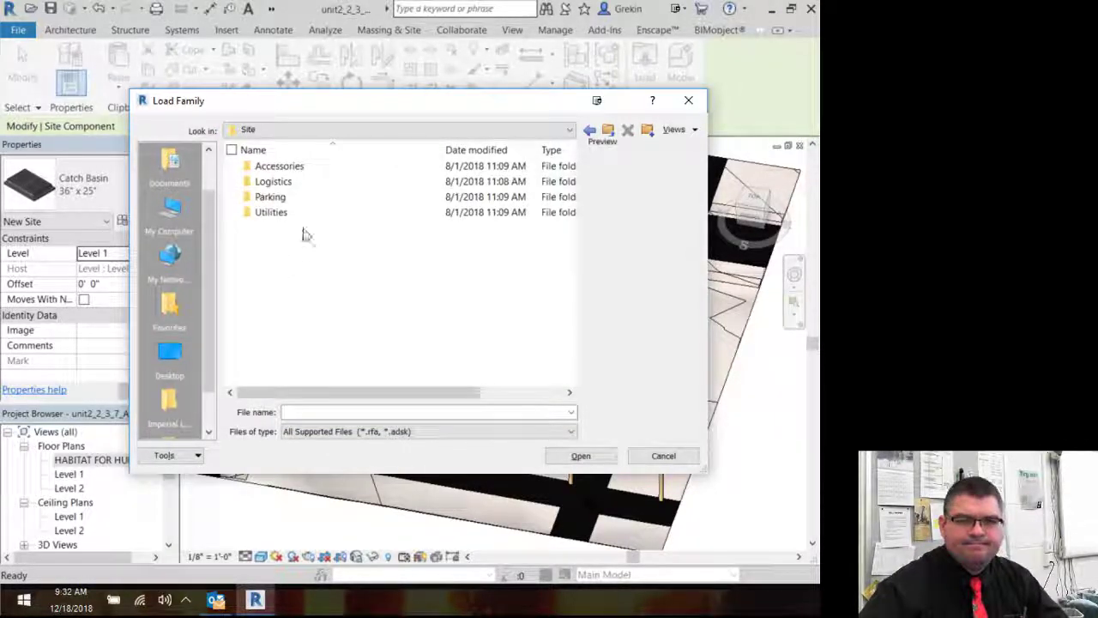
{"action": "double_click", "coordinate": [310, 167]}
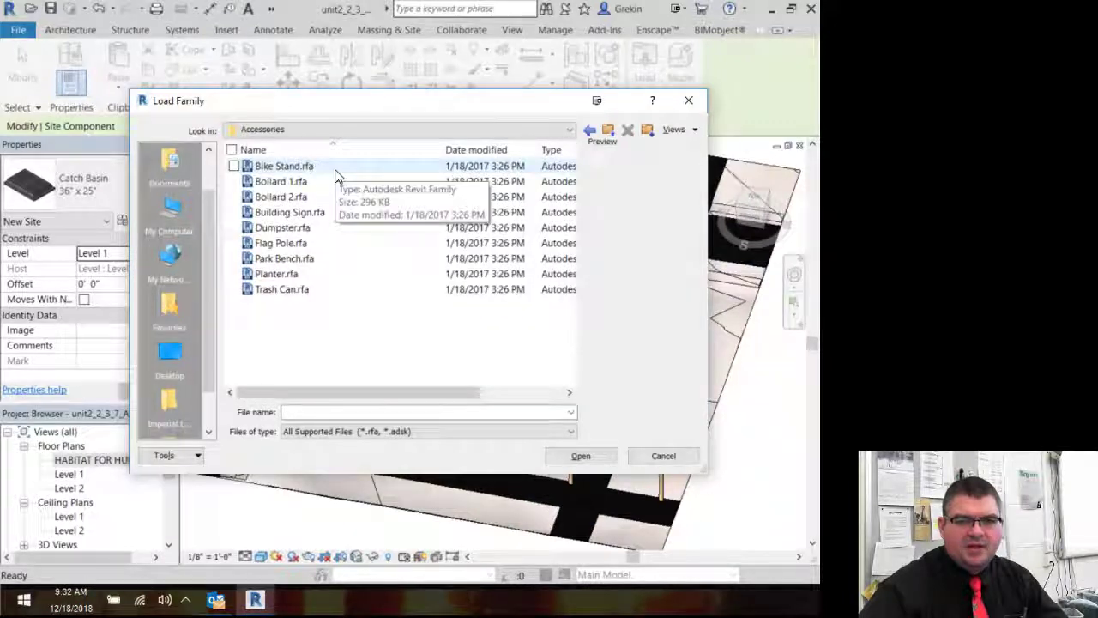
{"action": "left_click", "coordinate": [336, 169]}
{"action": "key", "text": "Down"}
{"action": "key", "text": "Down"}
{"action": "key", "text": "Down"}
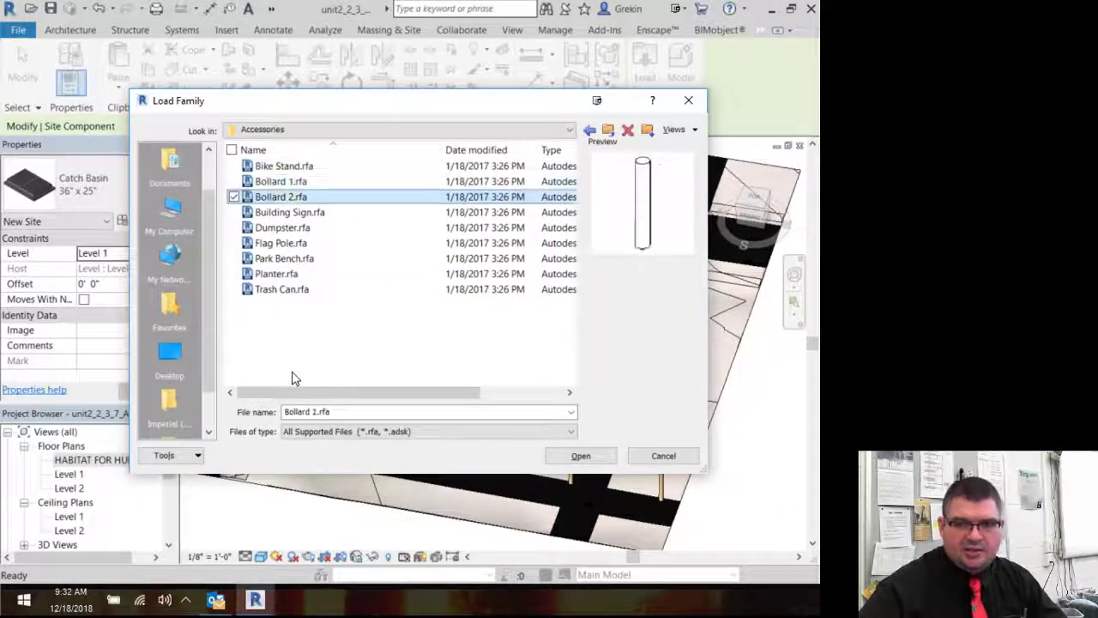
{"action": "key", "text": "Down"}
{"action": "key", "text": "Up"}
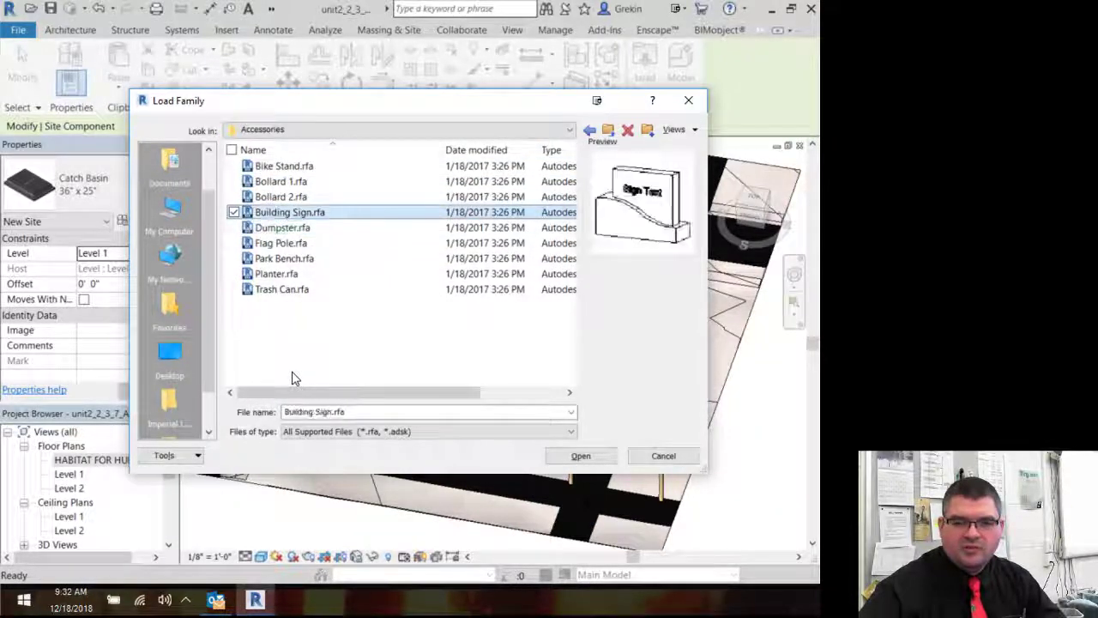
{"action": "key", "text": "Down"}
{"action": "key", "text": "Down"}
{"action": "key", "text": "Down"}
{"action": "key", "text": "Down"}
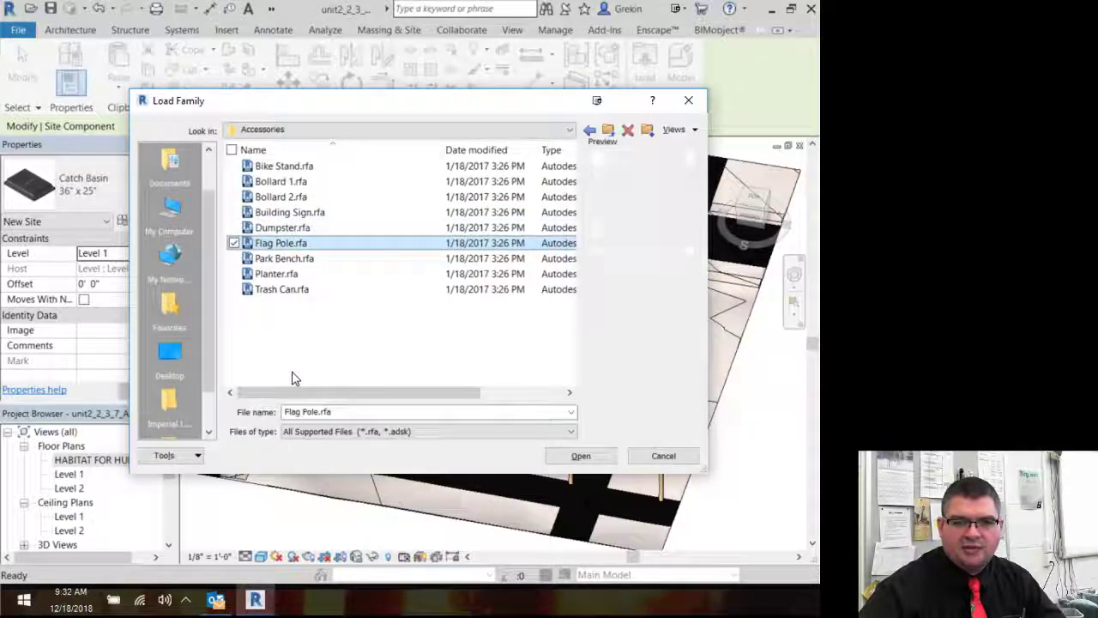
{"action": "key", "text": "Down"}
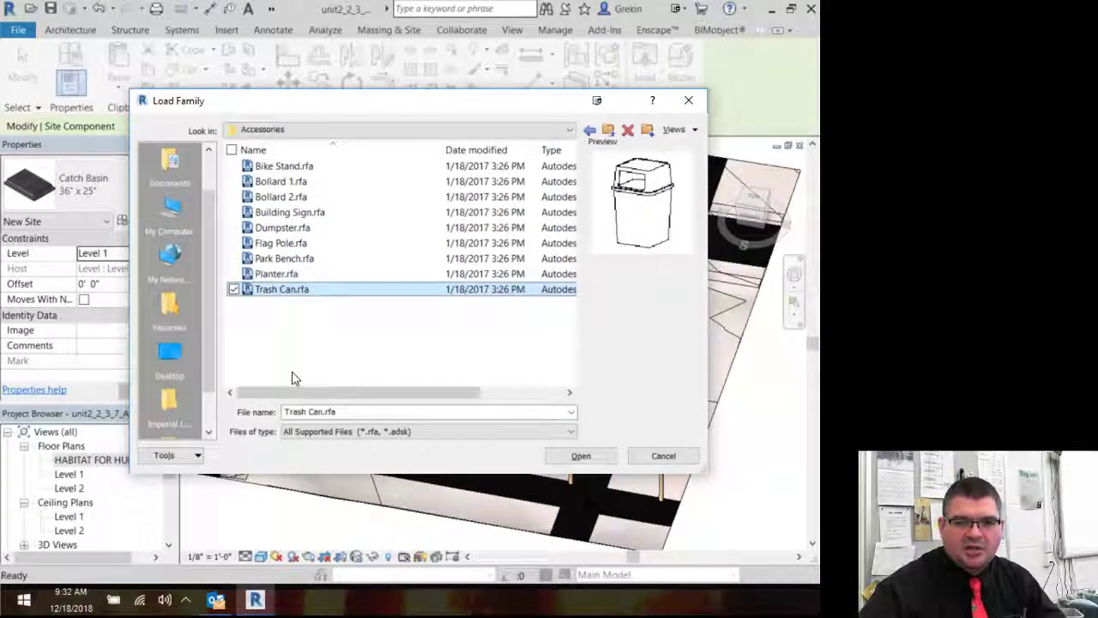
Preview the families in the Site library's Parking folder, from the ADA curb through the parking islands to the parking spaces.
{"action": "left_click", "coordinate": [608, 129]}
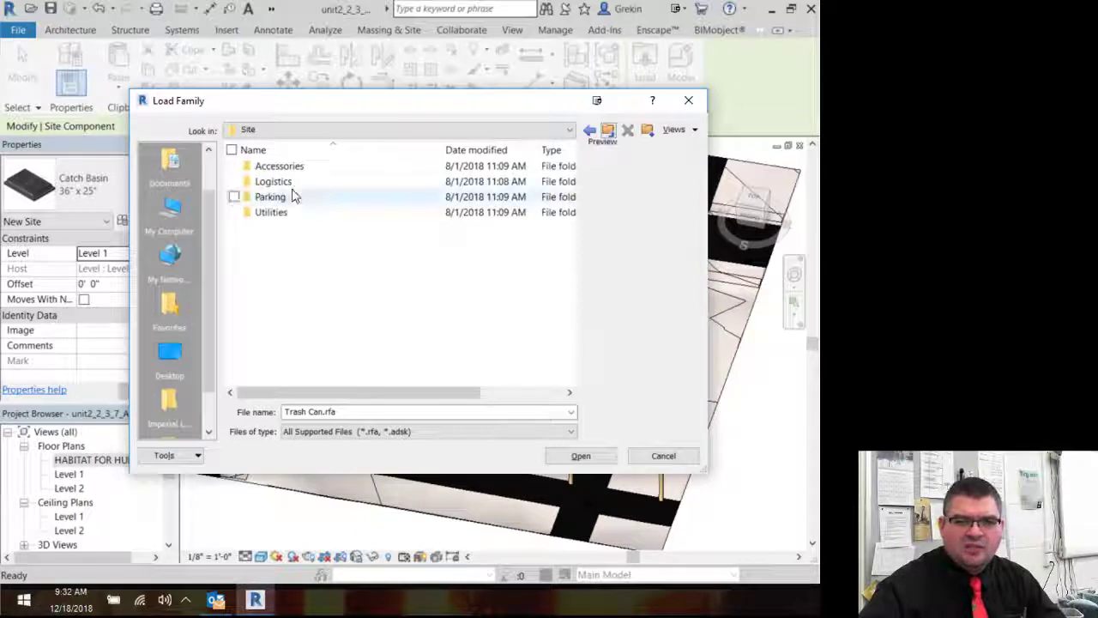
{"action": "double_click", "coordinate": [291, 196]}
{"action": "left_click", "coordinate": [287, 166]}
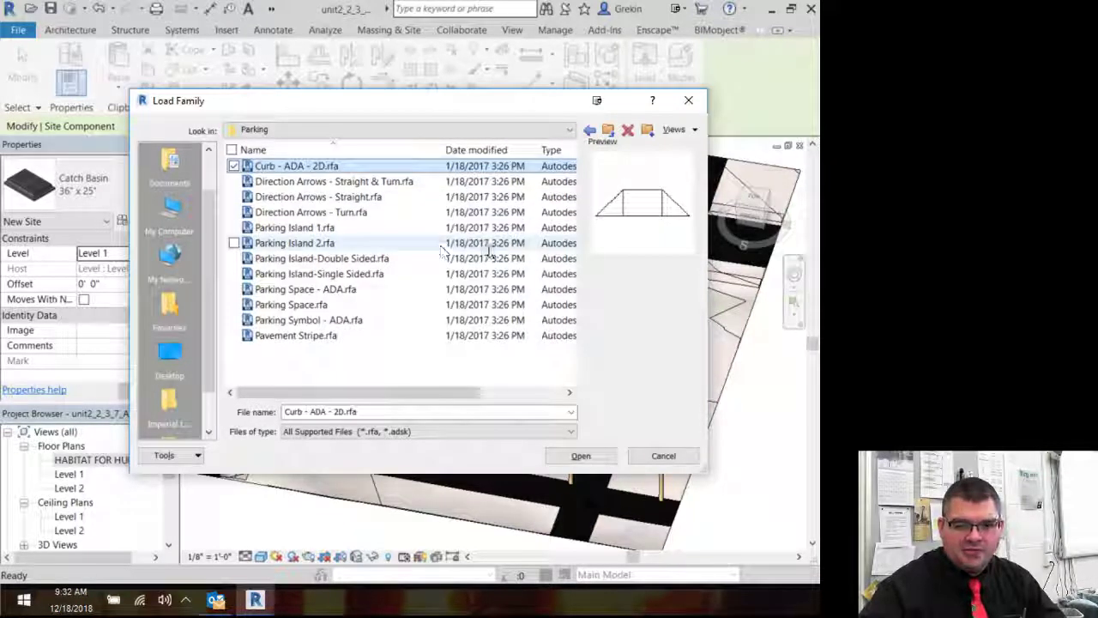
{"action": "key", "text": "Down"}
{"action": "key", "text": "Down"}
{"action": "key", "text": "Down"}
{"action": "key", "text": "Down"}
{"action": "key", "text": "Down"}
{"action": "key", "text": "Down"}
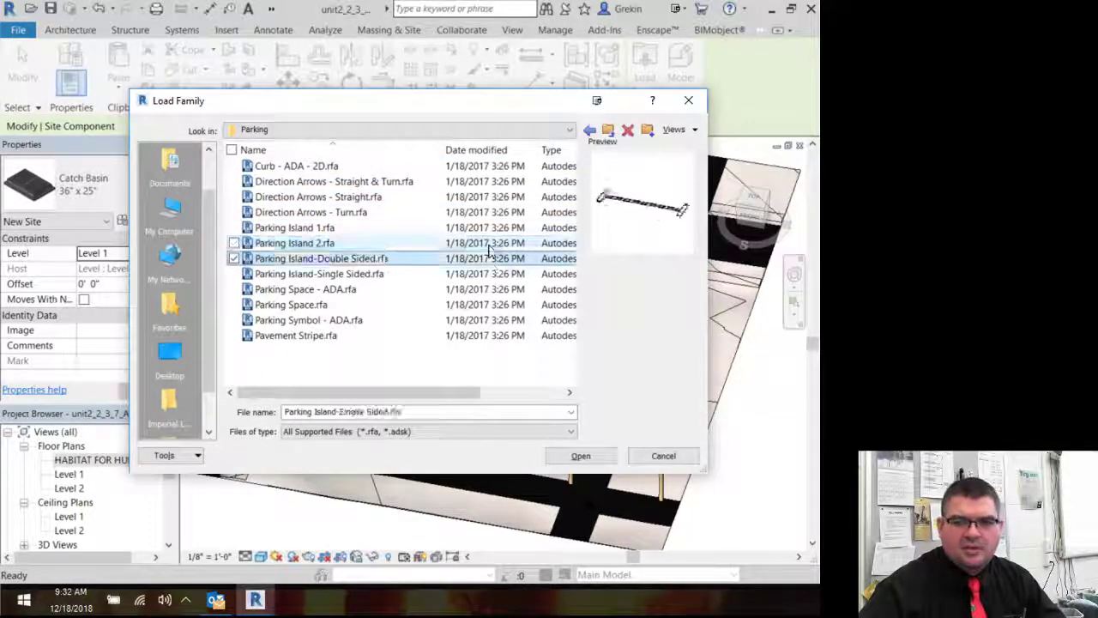
{"action": "key", "text": "Down"}
{"action": "key", "text": "Down"}
{"action": "key", "text": "Down"}
Preview the utility connection, fire hydrant, manhole and pole families in the Site library's Utilities folder.
{"action": "left_click", "coordinate": [611, 127]}
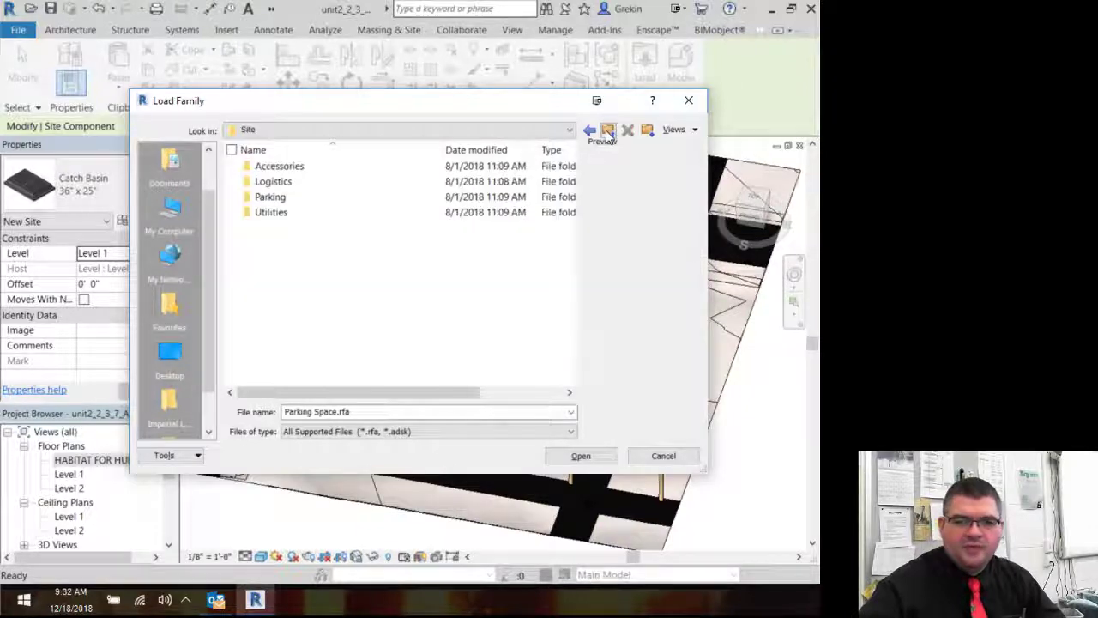
{"action": "double_click", "coordinate": [293, 210]}
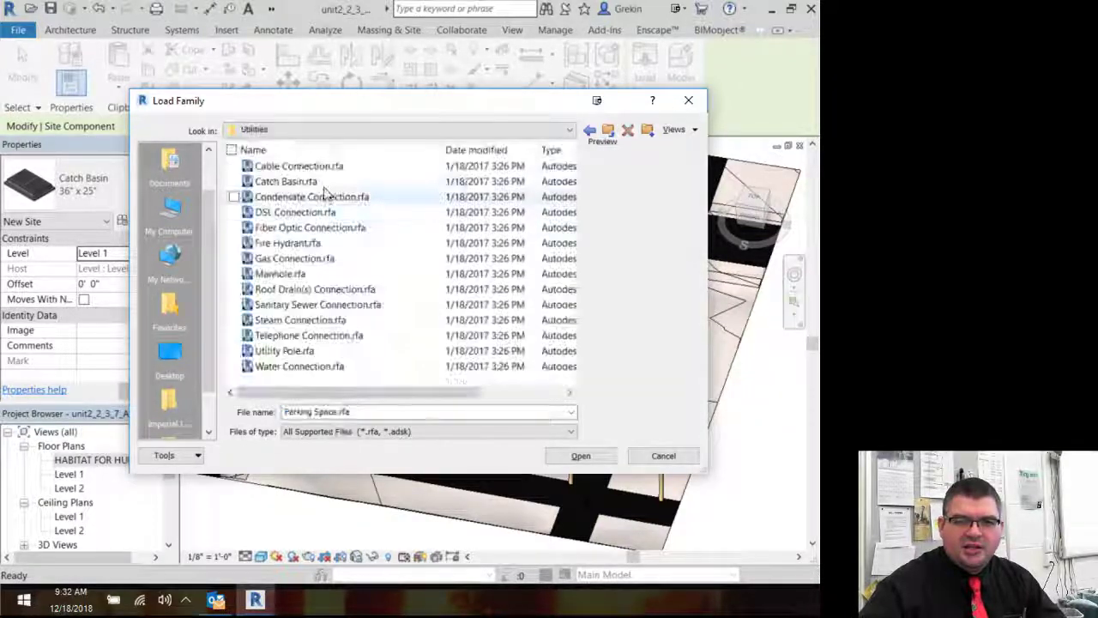
{"action": "key", "text": "Down"}
{"action": "key", "text": "Down"}
{"action": "key", "text": "Down"}
{"action": "key", "text": "Down"}
{"action": "key", "text": "Down"}
{"action": "key", "text": "Down"}
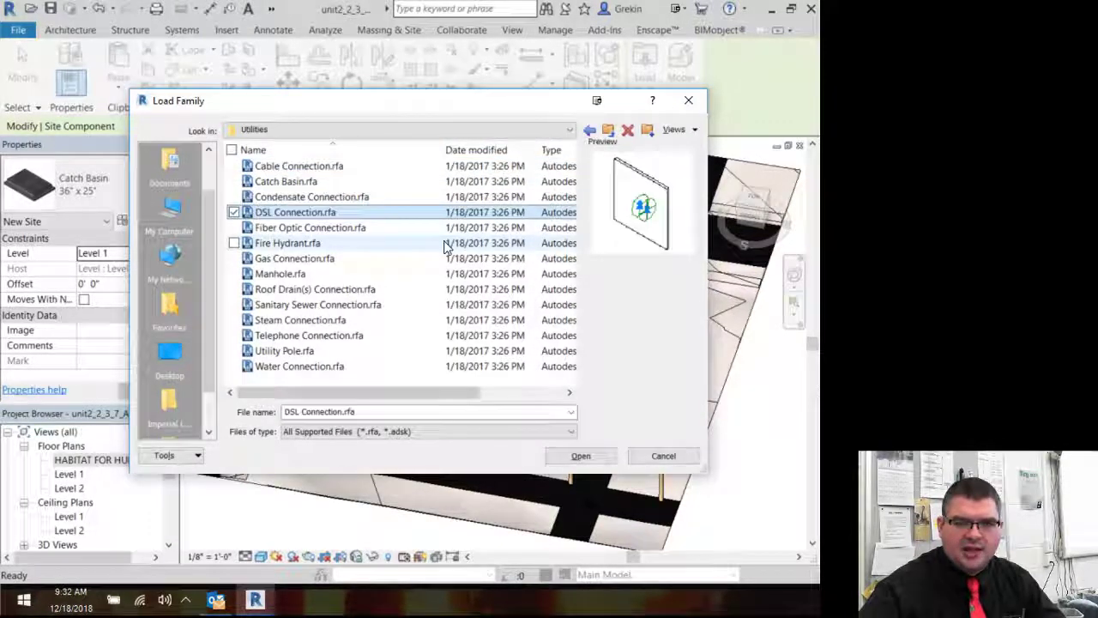
{"action": "key", "text": "Down"}
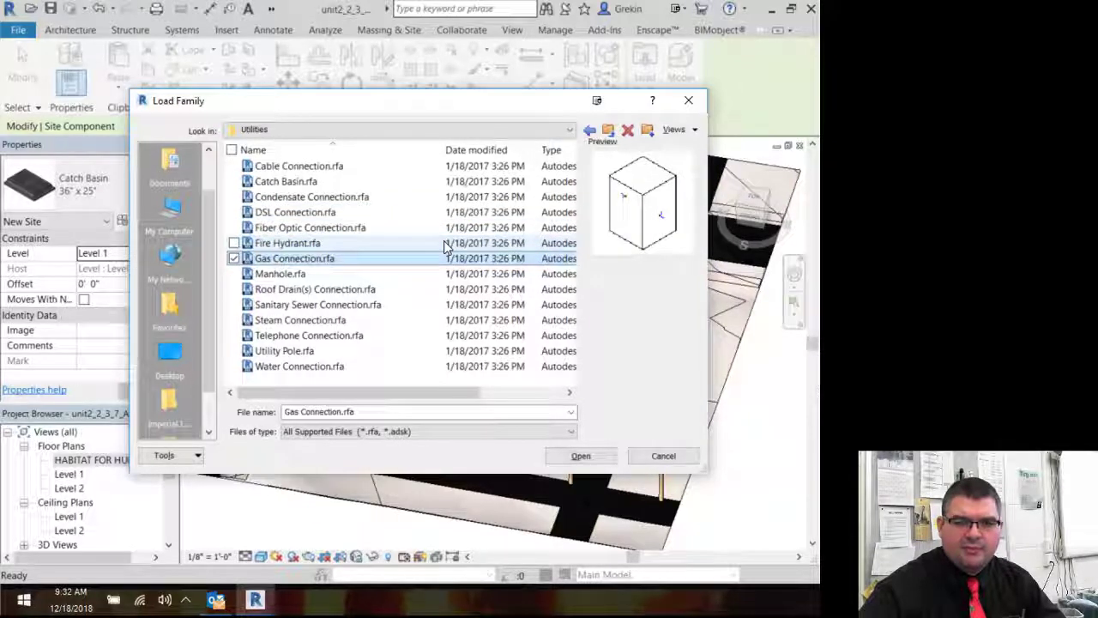
{"action": "key", "text": "Down"}
{"action": "key", "text": "Down"}
{"action": "key", "text": "Down"}
{"action": "key", "text": "Down"}
{"action": "key", "text": "Down"}
{"action": "key", "text": "Down"}
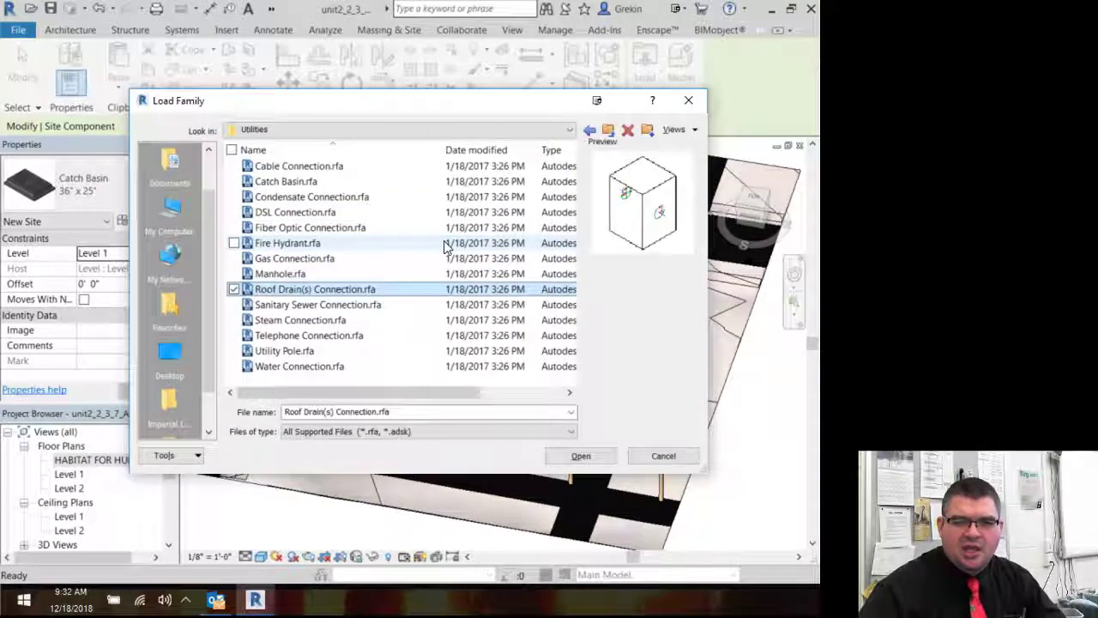
{"action": "key", "text": "Down"}
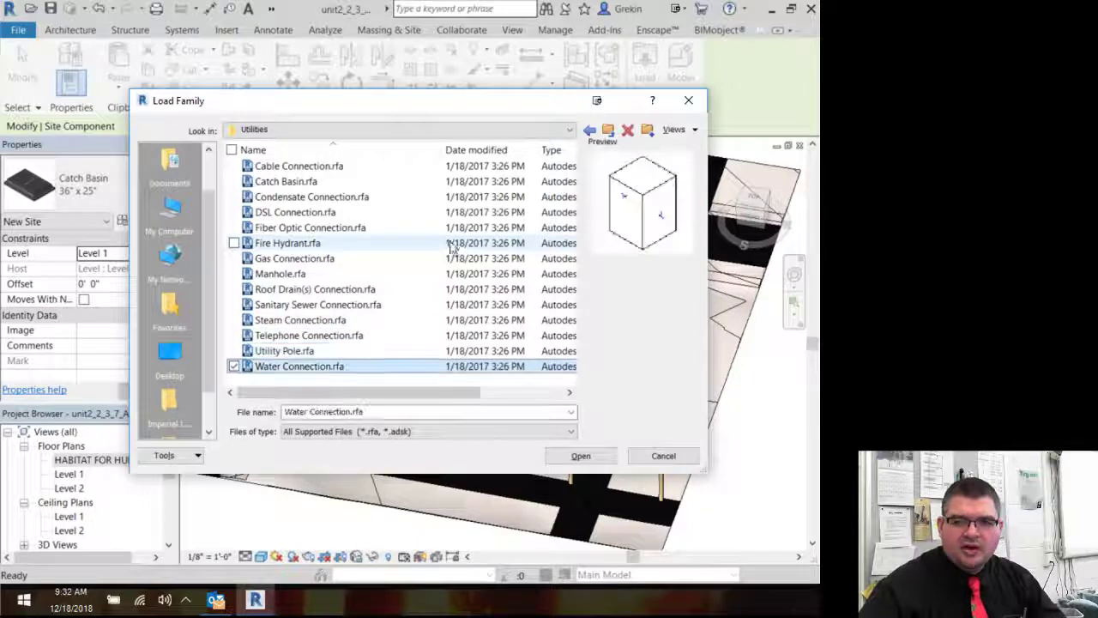
Open the US Imperial library's Mass folder and preview its shapes, including the arch, pyramids, blended rectangle and sphere.
{"action": "left_click", "coordinate": [608, 129]}
{"action": "left_click", "coordinate": [606, 130]}
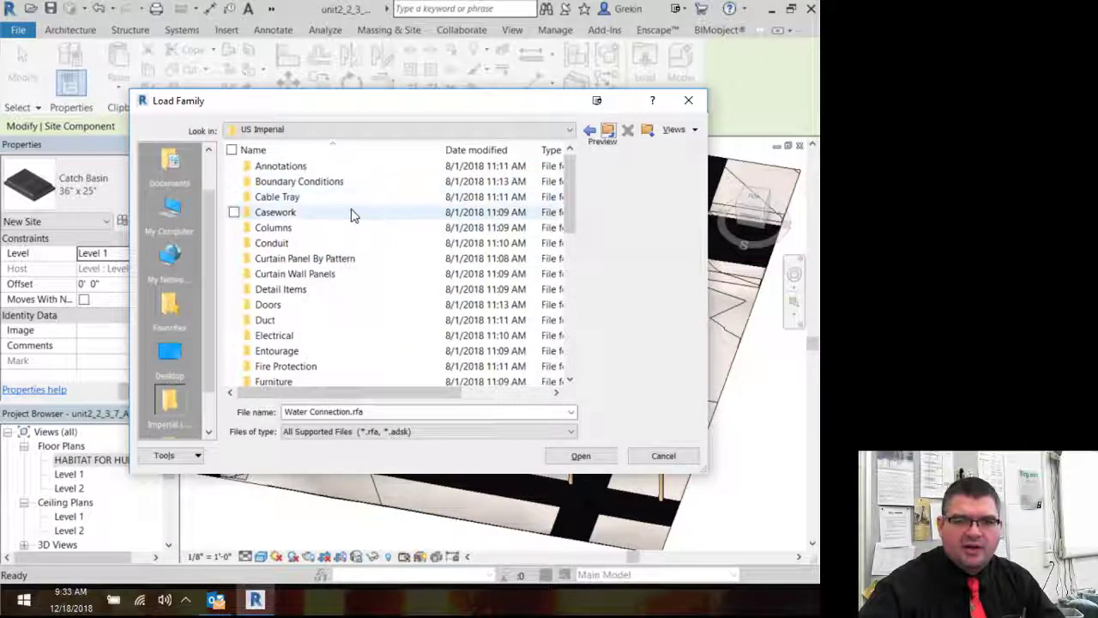
{"action": "scroll", "coordinate": [365, 306], "scroll_direction": "down", "scroll_amount": 1}
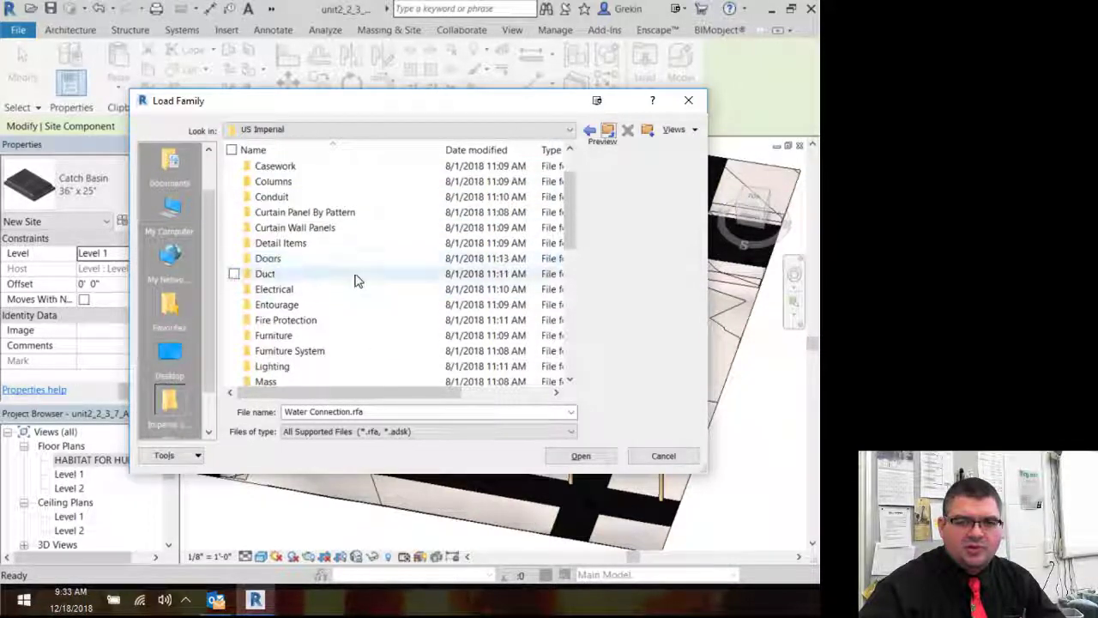
{"action": "scroll", "coordinate": [359, 287], "scroll_direction": "down", "scroll_amount": 1}
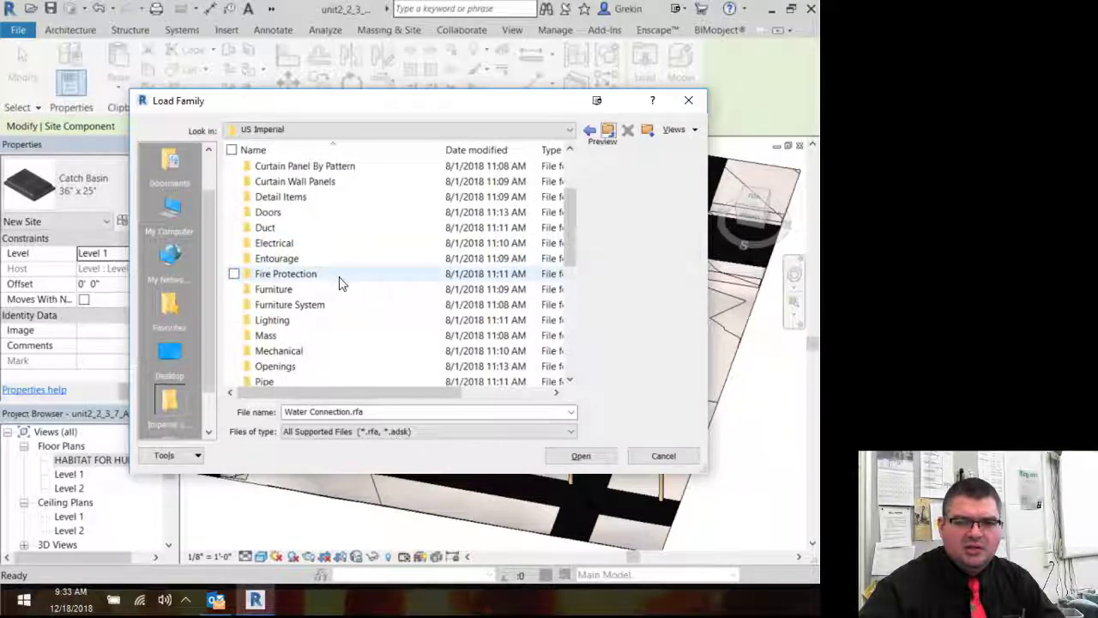
{"action": "scroll", "coordinate": [343, 282], "scroll_direction": "down", "scroll_amount": 1}
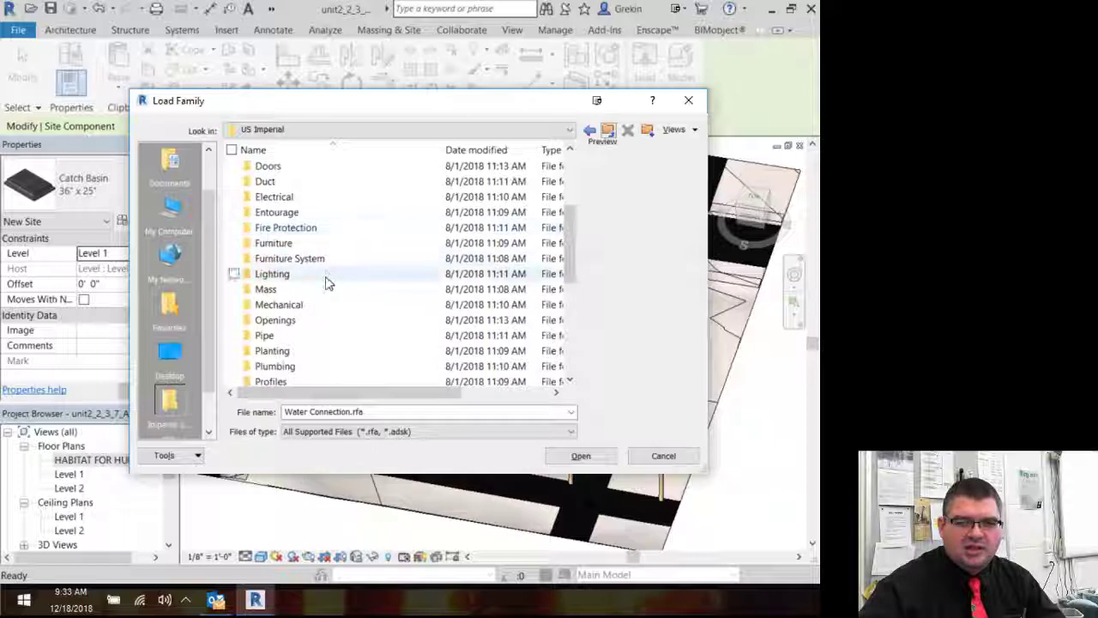
{"action": "double_click", "coordinate": [334, 292]}
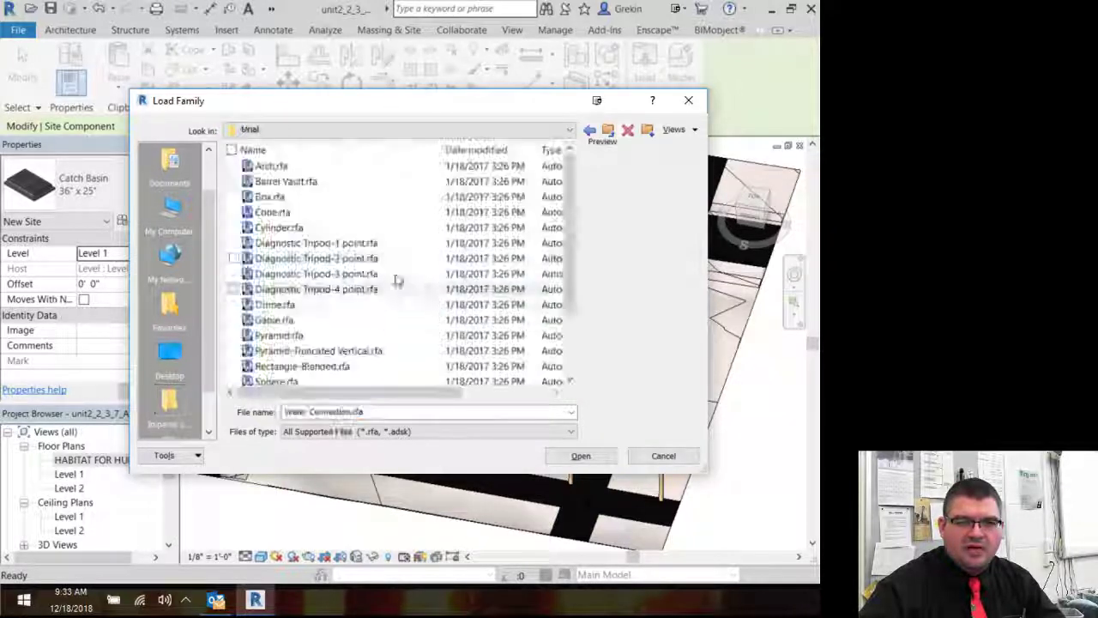
{"action": "left_click", "coordinate": [321, 167]}
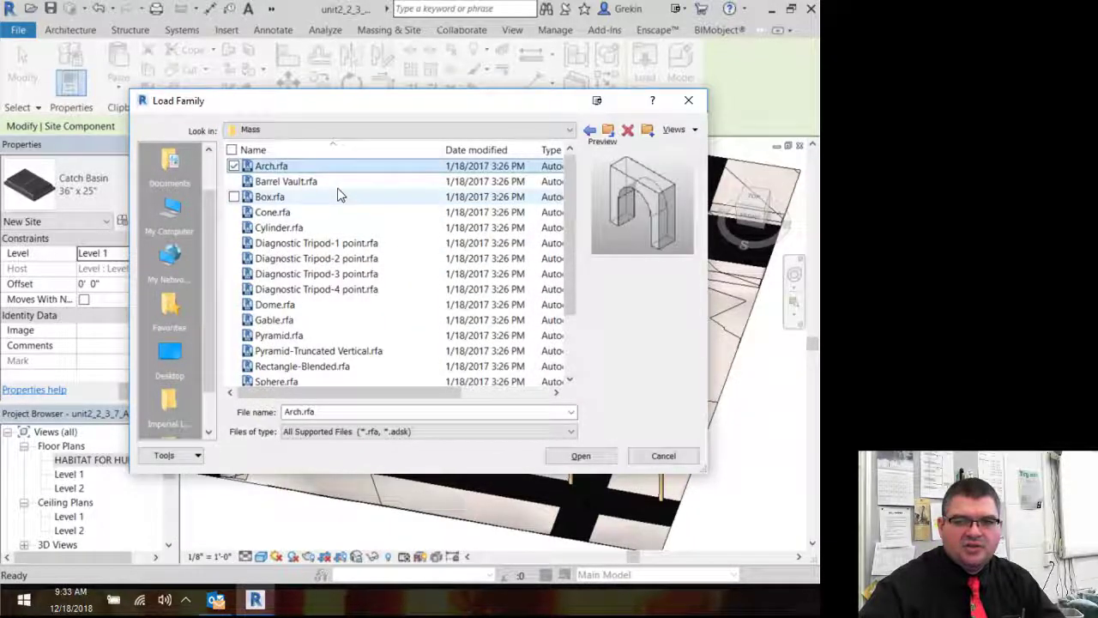
{"action": "left_click", "coordinate": [335, 242]}
{"action": "left_click", "coordinate": [331, 289]}
{"action": "left_click", "coordinate": [327, 350]}
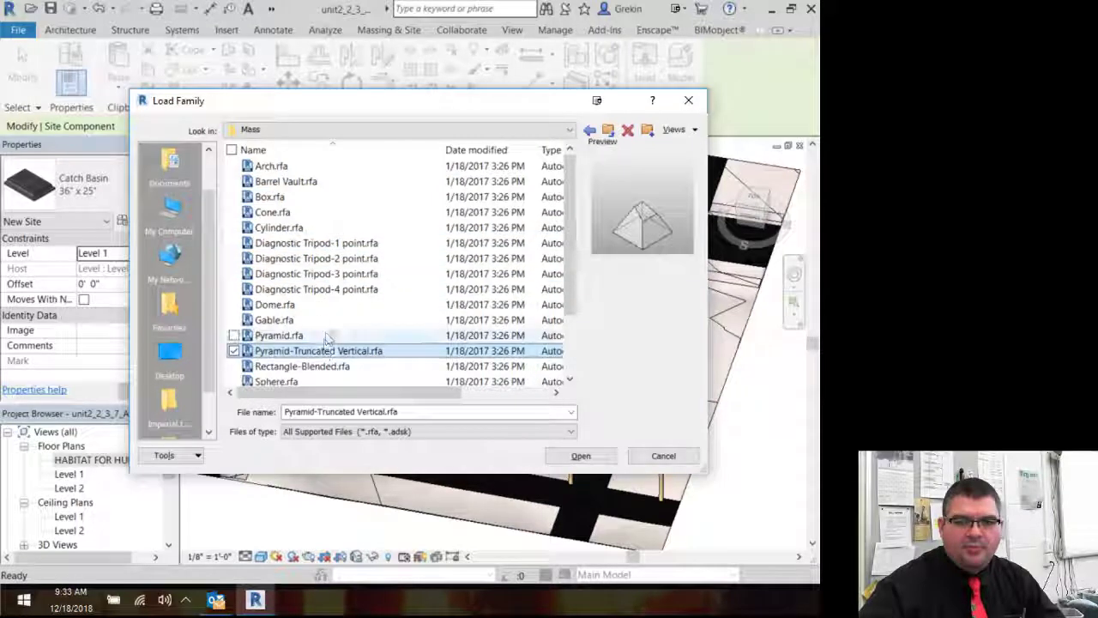
{"action": "left_click", "coordinate": [326, 336]}
{"action": "left_click", "coordinate": [302, 367]}
{"action": "left_click", "coordinate": [301, 380]}
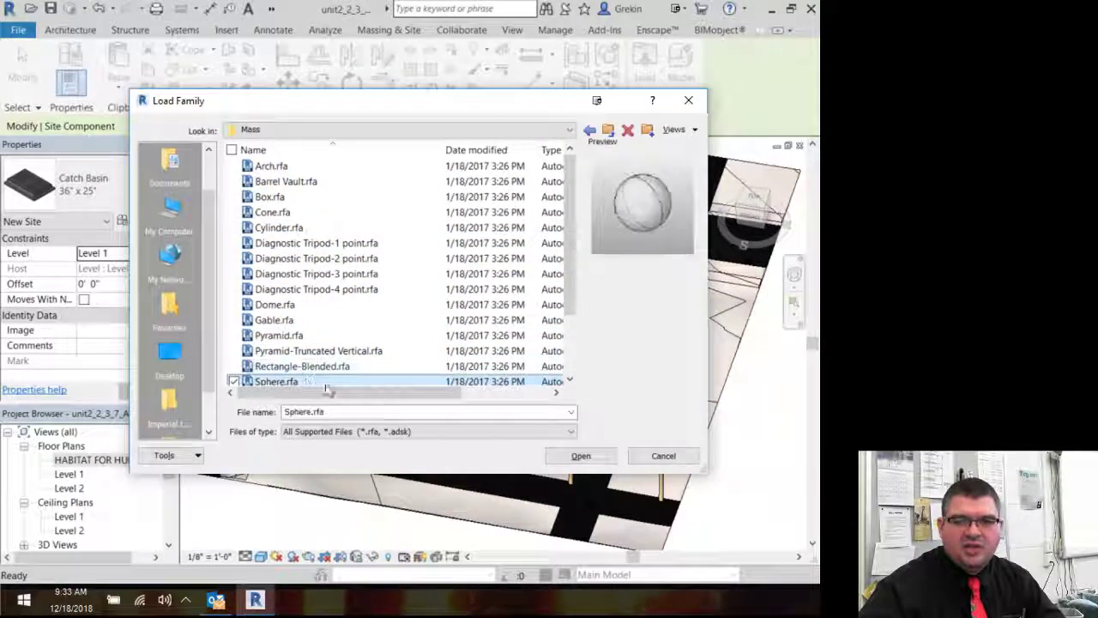
Preview the tropical plant, shrub, conifer, deciduous, fall and tropical tree families in the US Imperial library's Planting folder.
{"action": "left_click", "coordinate": [608, 129]}
{"action": "scroll", "coordinate": [326, 292], "scroll_direction": "down", "scroll_amount": 1}
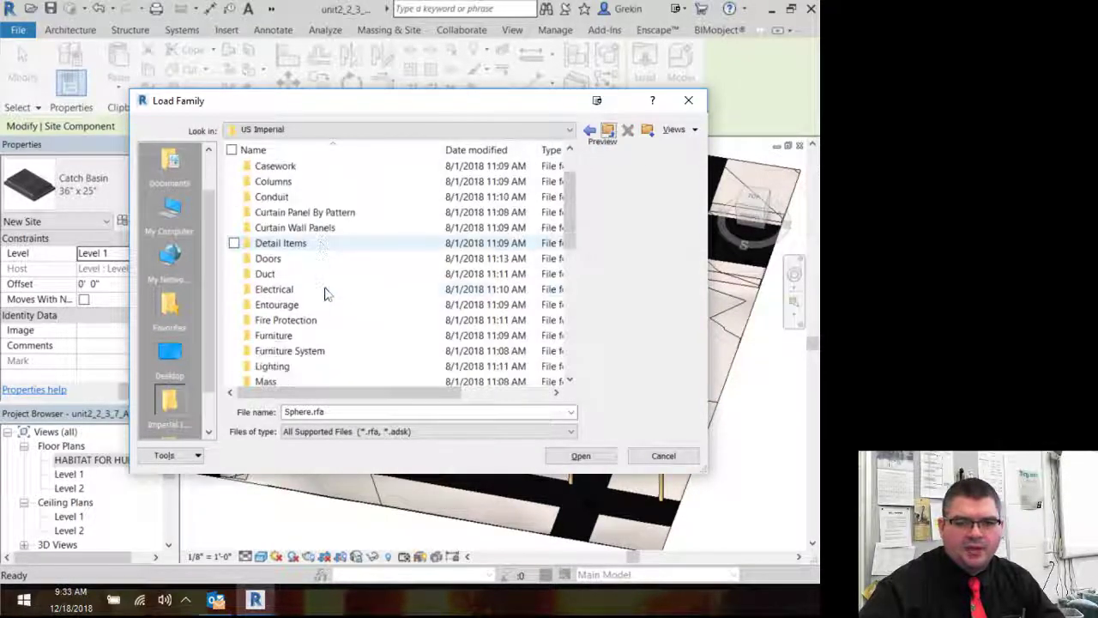
{"action": "scroll", "coordinate": [328, 296], "scroll_direction": "down", "scroll_amount": 3}
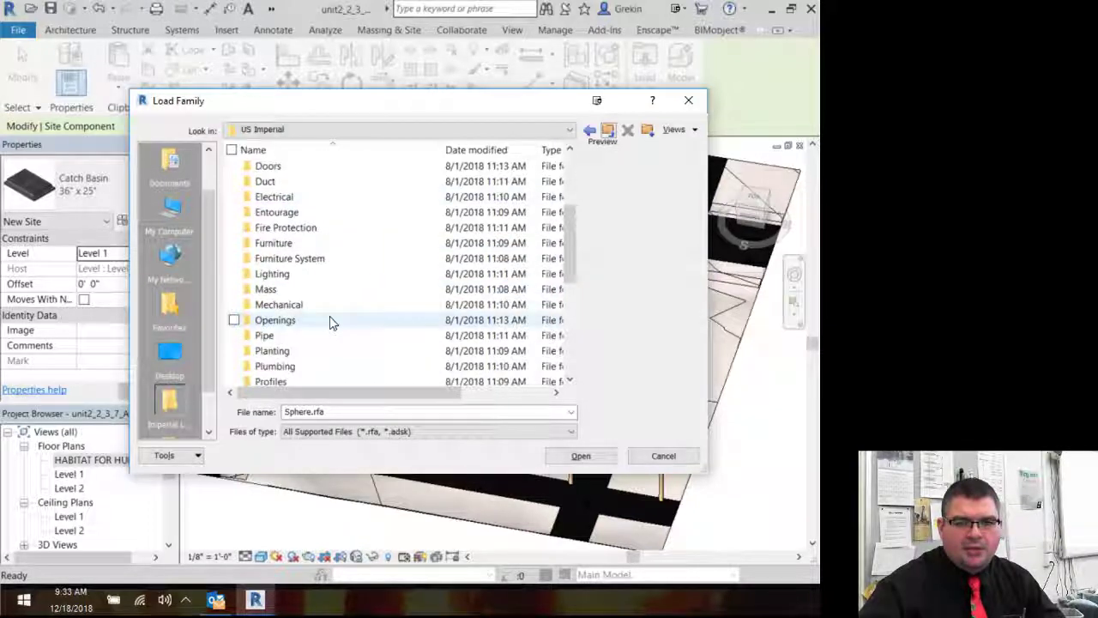
{"action": "double_click", "coordinate": [313, 307]}
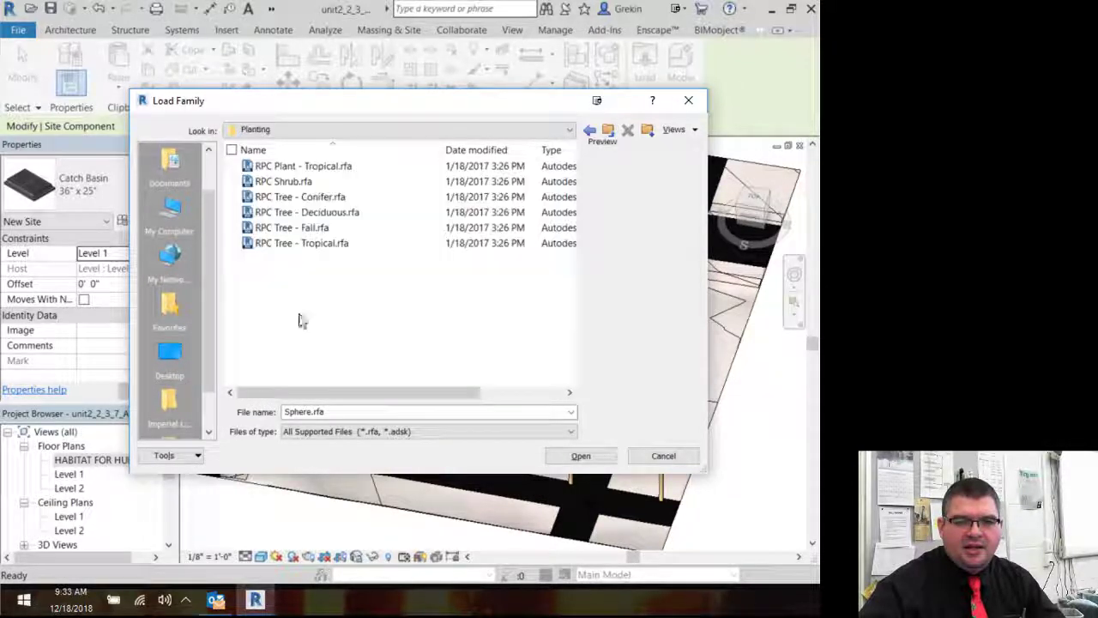
{"action": "left_click", "coordinate": [352, 167]}
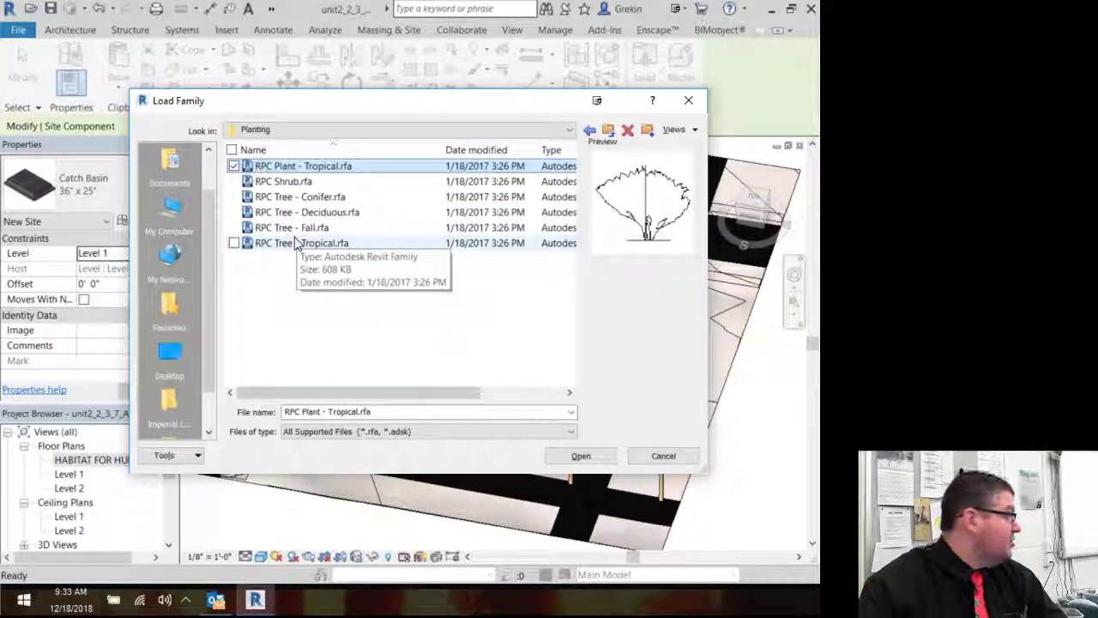
{"action": "left_click", "coordinate": [309, 181]}
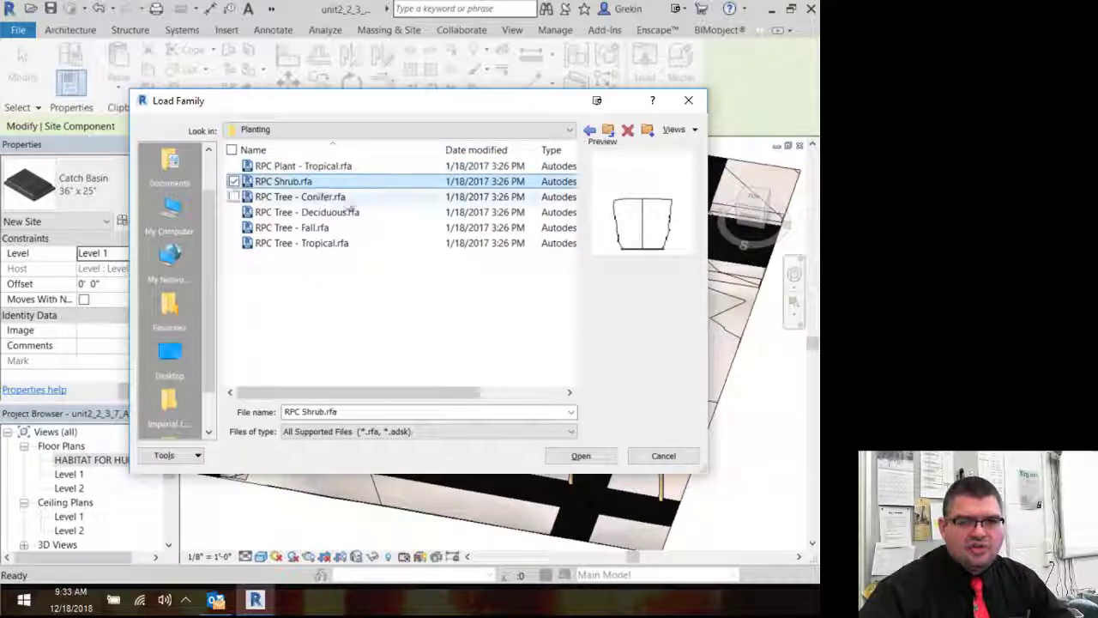
{"action": "left_click", "coordinate": [361, 196]}
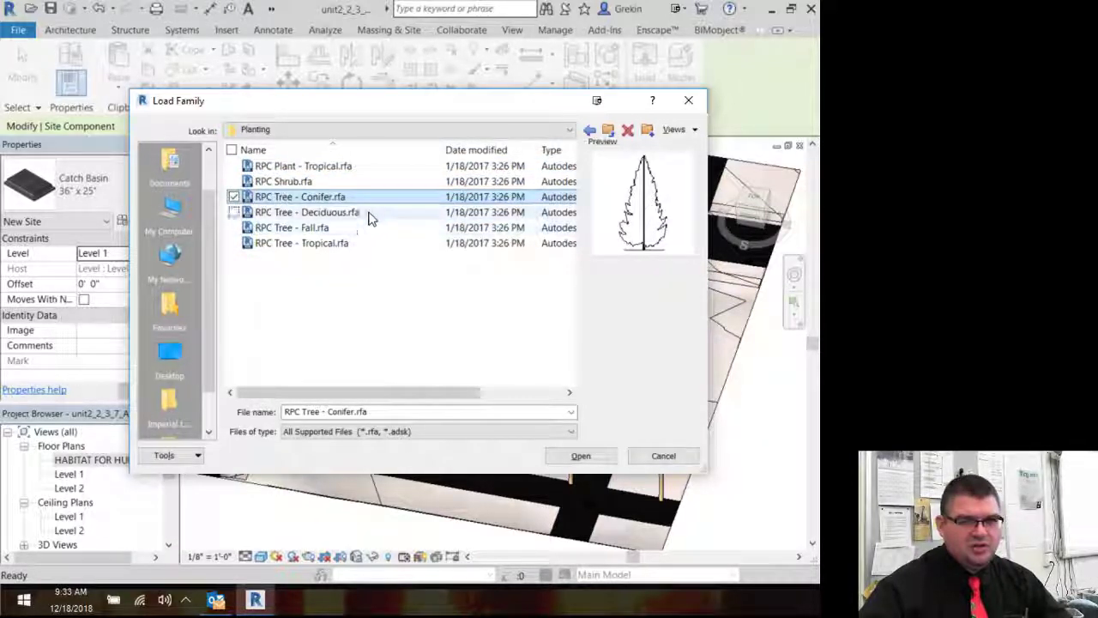
{"action": "left_click", "coordinate": [369, 216]}
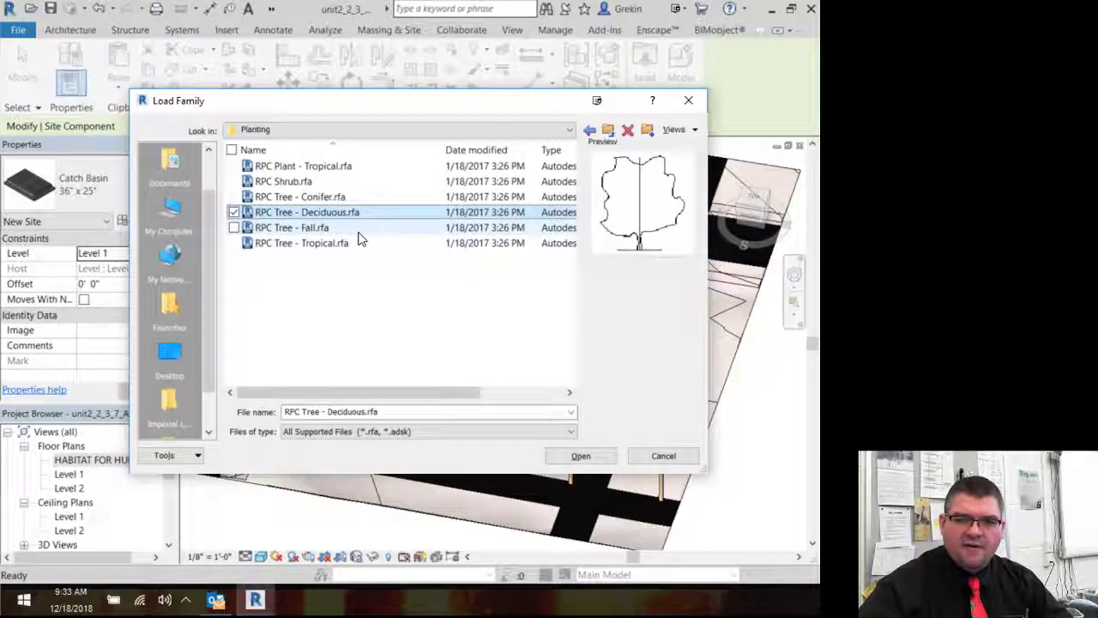
{"action": "left_click", "coordinate": [361, 234]}
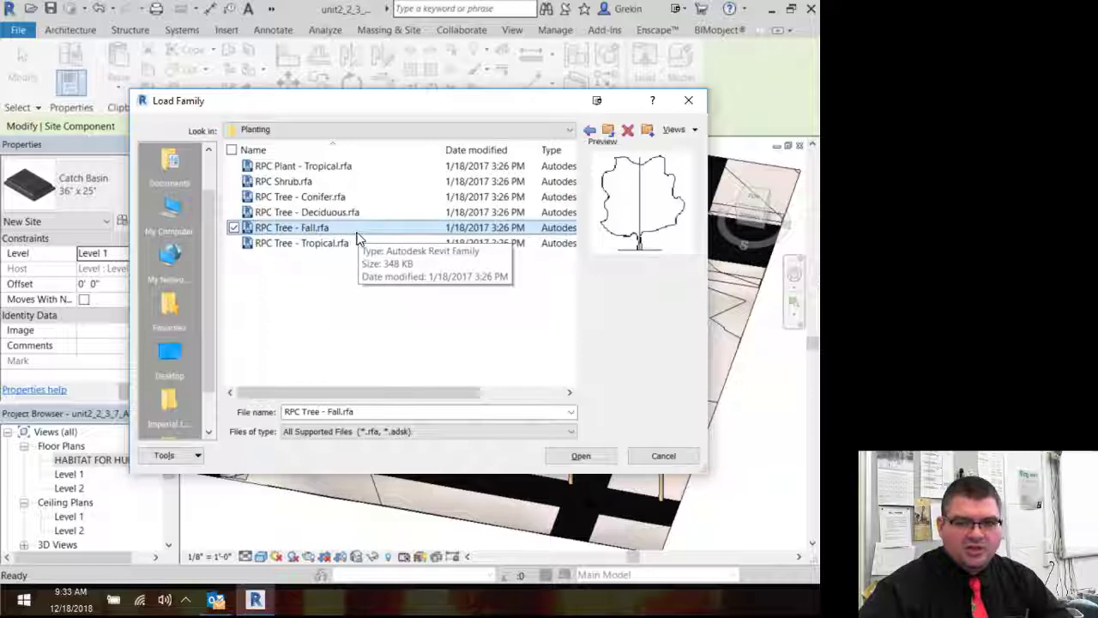
{"action": "left_click", "coordinate": [358, 245]}
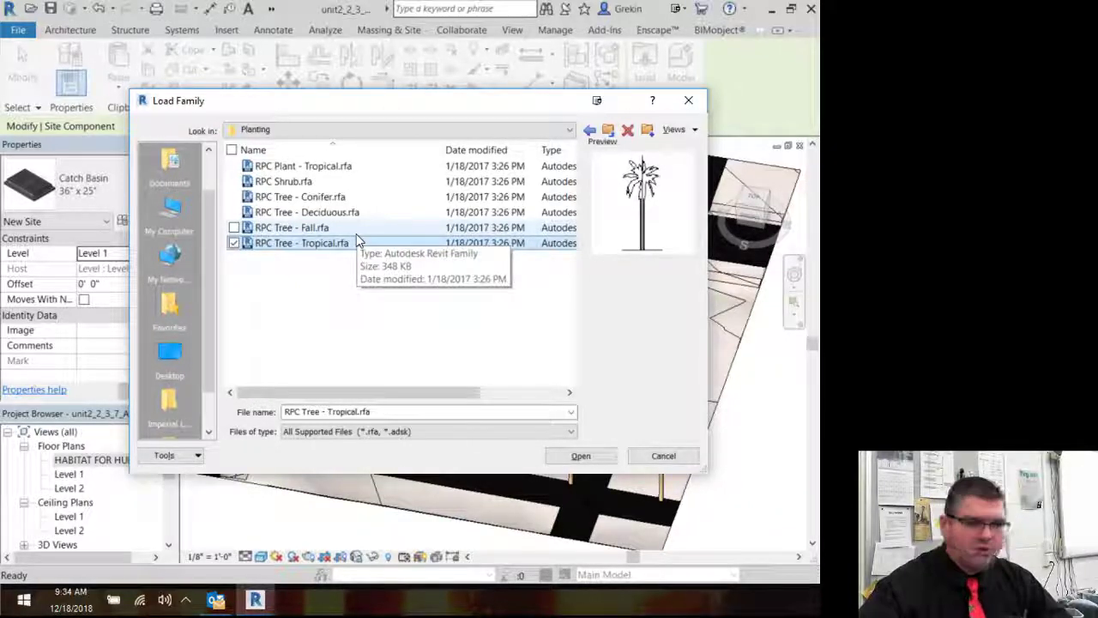
Compare the tree families once more and load RPC Tree - Fall.rfa into the project.
{"action": "left_click", "coordinate": [357, 233]}
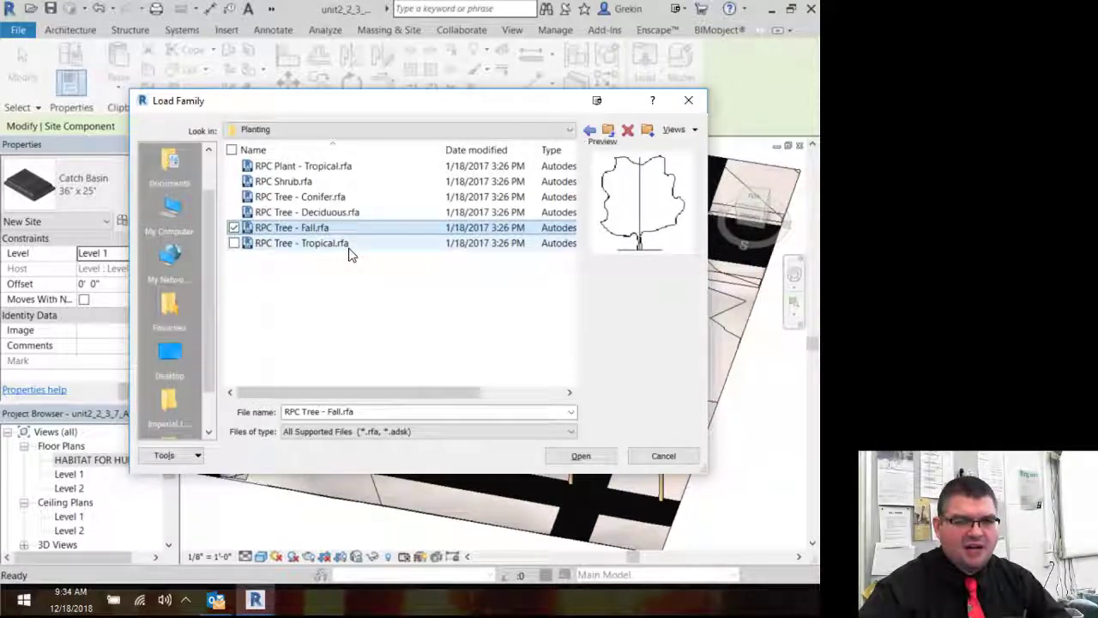
{"action": "left_click", "coordinate": [348, 245]}
{"action": "left_click", "coordinate": [368, 214]}
{"action": "left_click", "coordinate": [343, 233]}
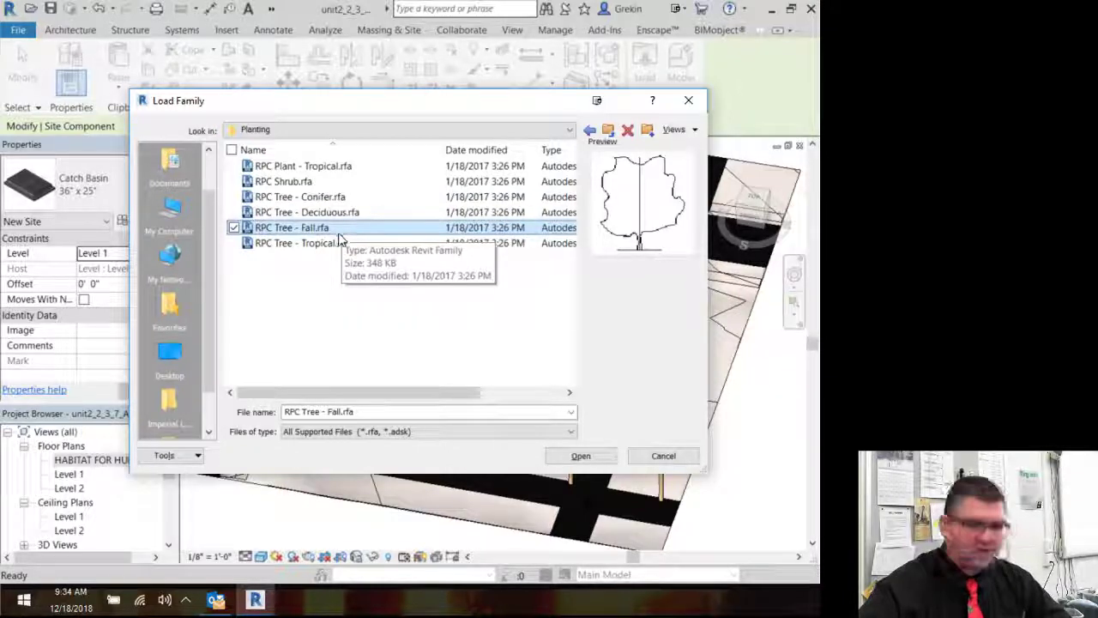
{"action": "left_click", "coordinate": [580, 457]}
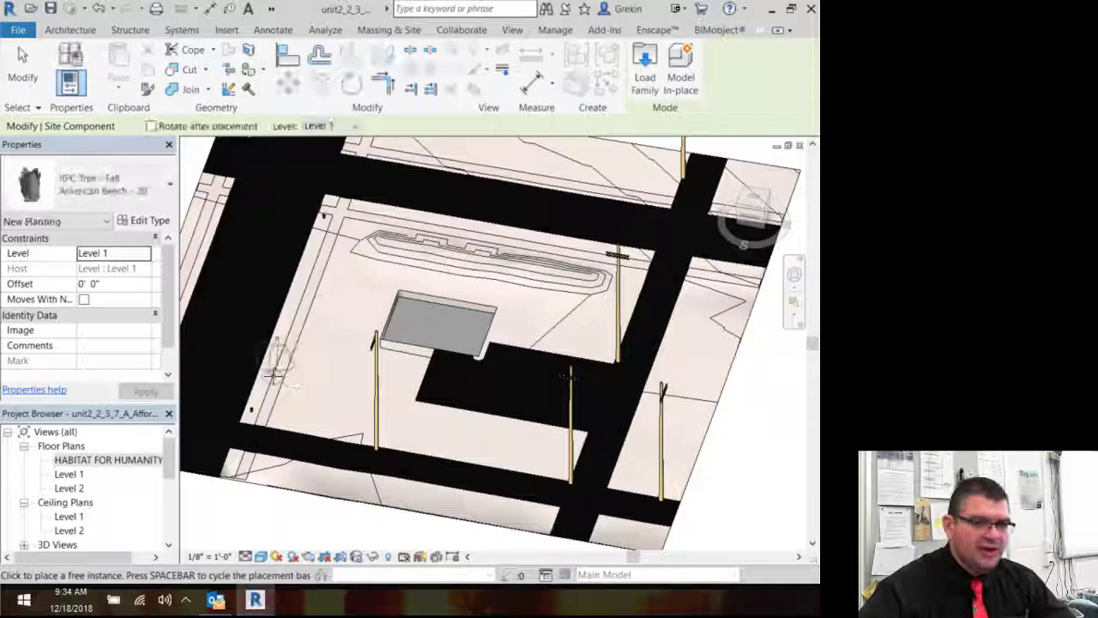
Place a Red Oak - 62' fall tree on the central lot, just southwest of the building pad.
{"action": "left_click", "coordinate": [169, 185]}
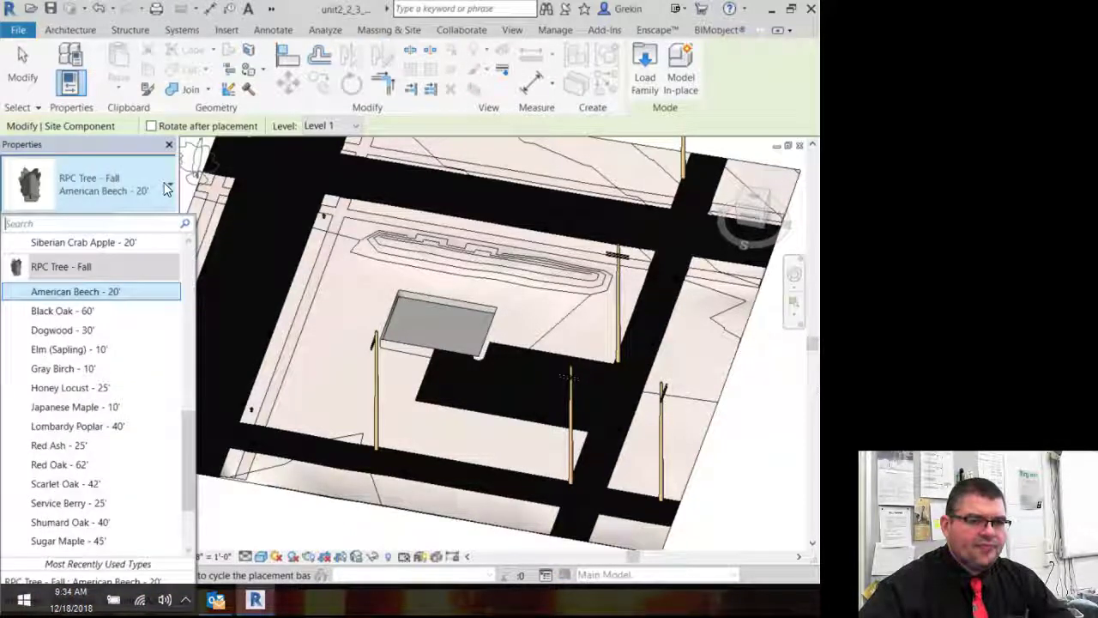
{"action": "mouse_move", "coordinate": [188, 427]}
{"action": "left_mouse_down"}
{"action": "mouse_move", "coordinate": [187, 416]}
{"action": "mouse_move", "coordinate": [188, 456]}
{"action": "mouse_move", "coordinate": [191, 440]}
{"action": "left_mouse_up"}
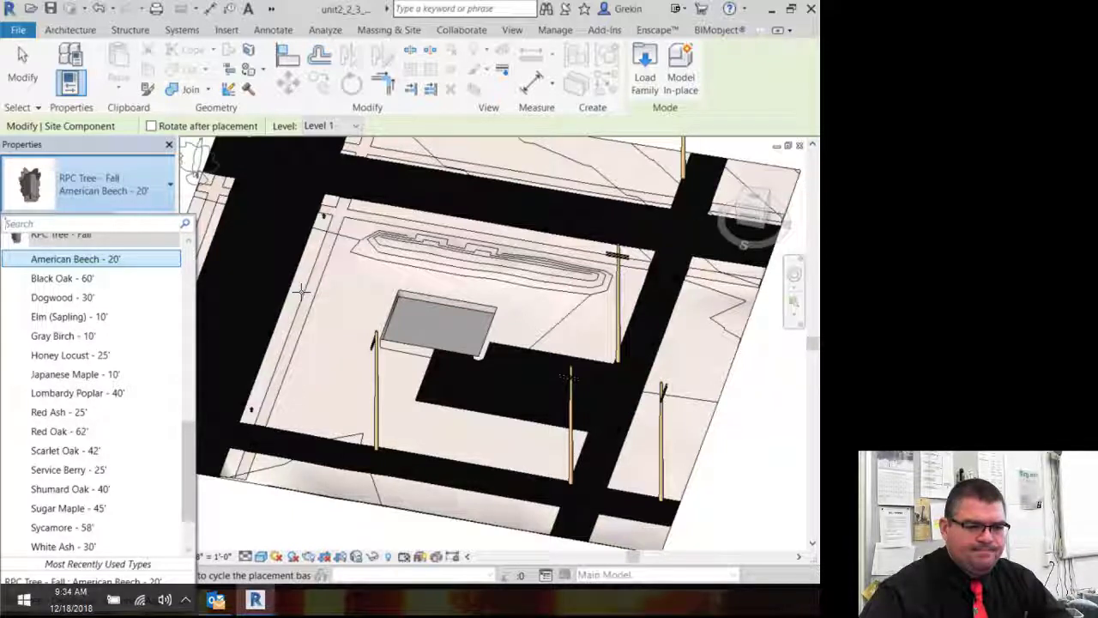
{"action": "left_click", "coordinate": [127, 440]}
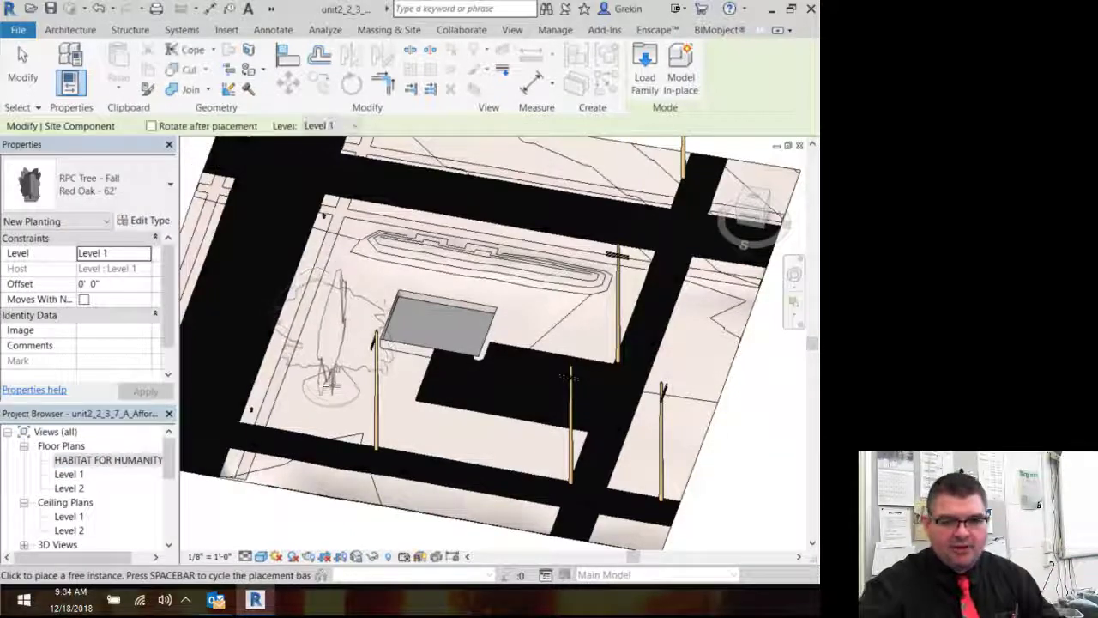
{"action": "left_click", "coordinate": [334, 394]}
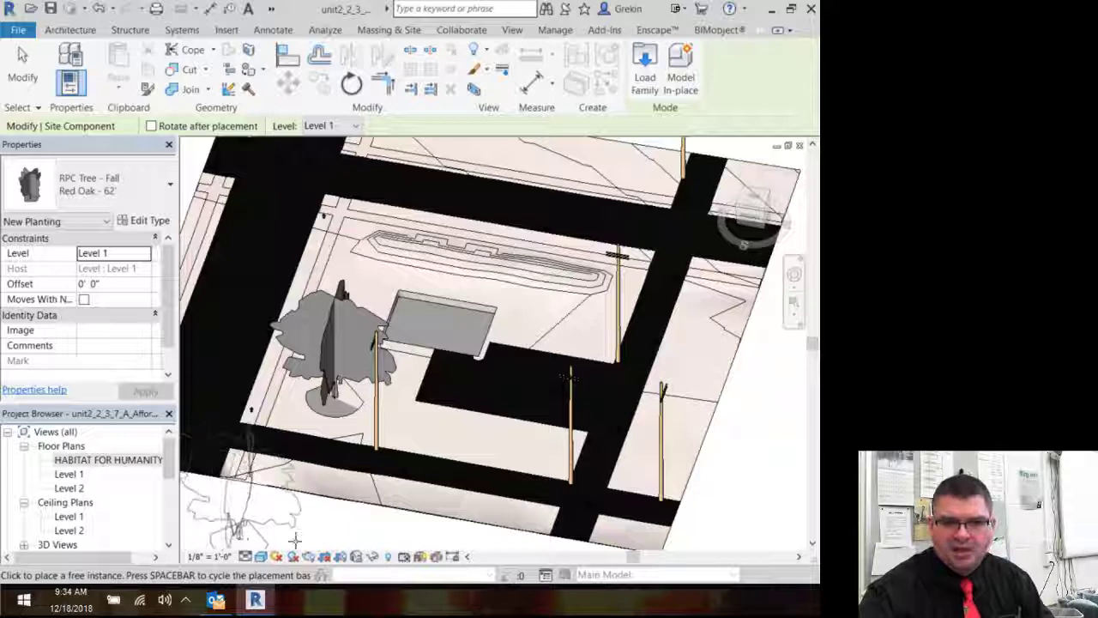
Place a Sugar Maple - 45' fall tree beside the asphalt parking area and end the Site Component command.
{"action": "left_click", "coordinate": [129, 189]}
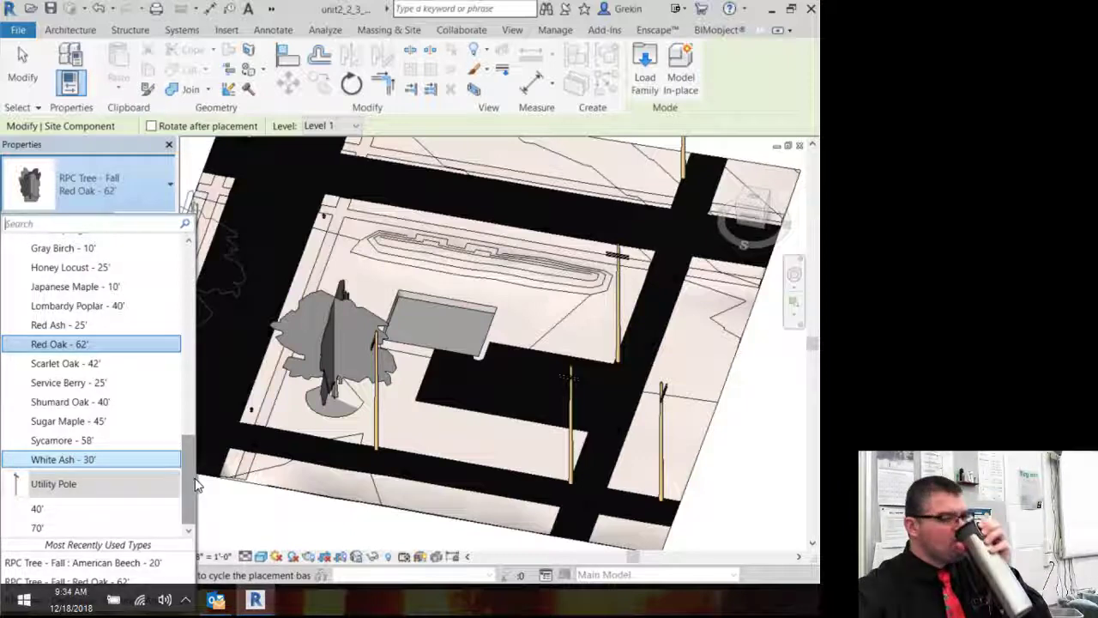
{"action": "left_click", "coordinate": [129, 422]}
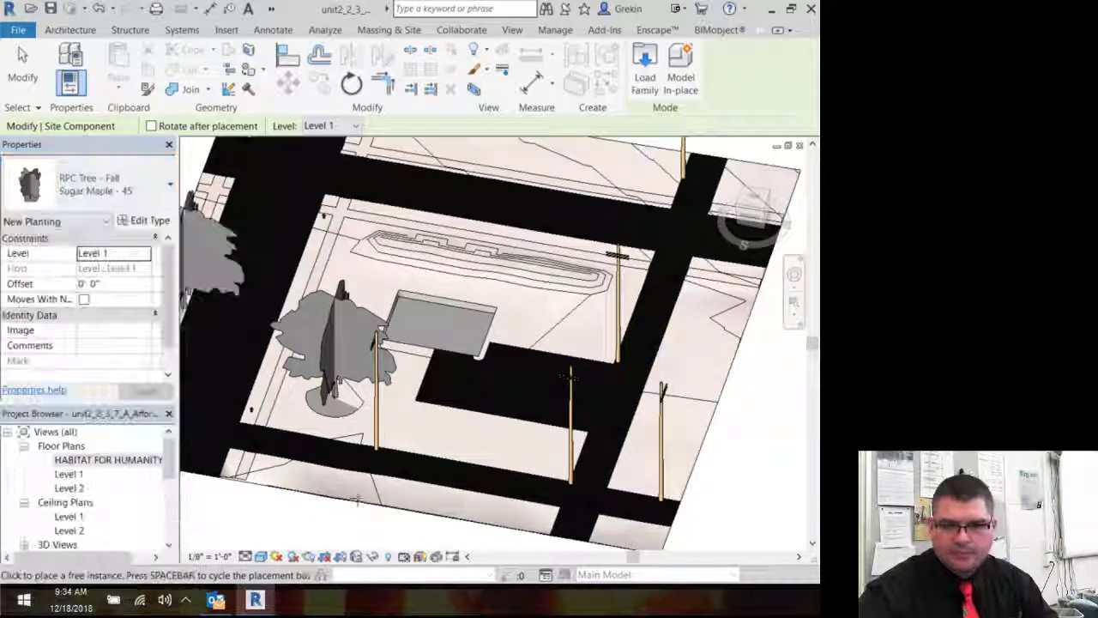
{"action": "left_click", "coordinate": [432, 420]}
{"action": "key", "text": "Escape"}
{"action": "key", "text": "Escape"}
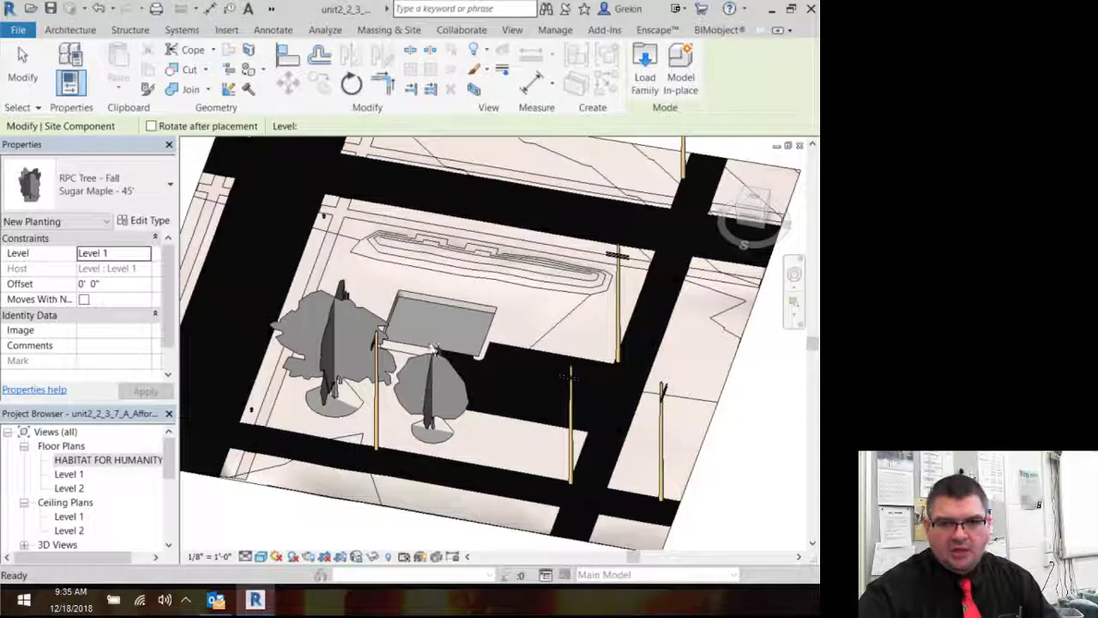
Change the material of the site topography to Site - Grass.
{"action": "left_click", "coordinate": [432, 262]}
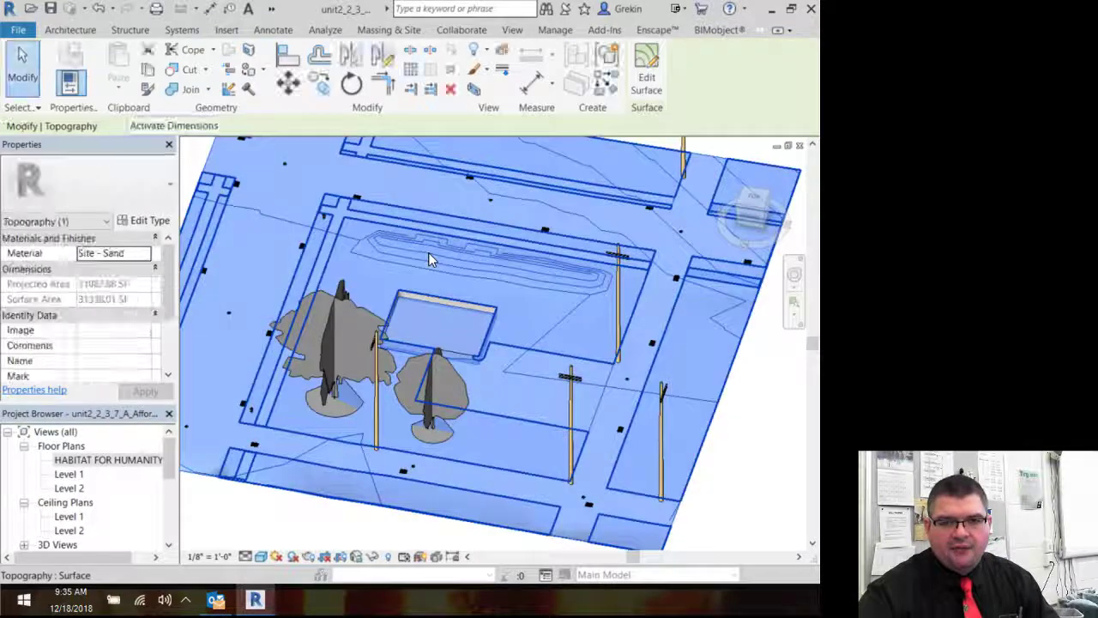
{"action": "left_click", "coordinate": [147, 253]}
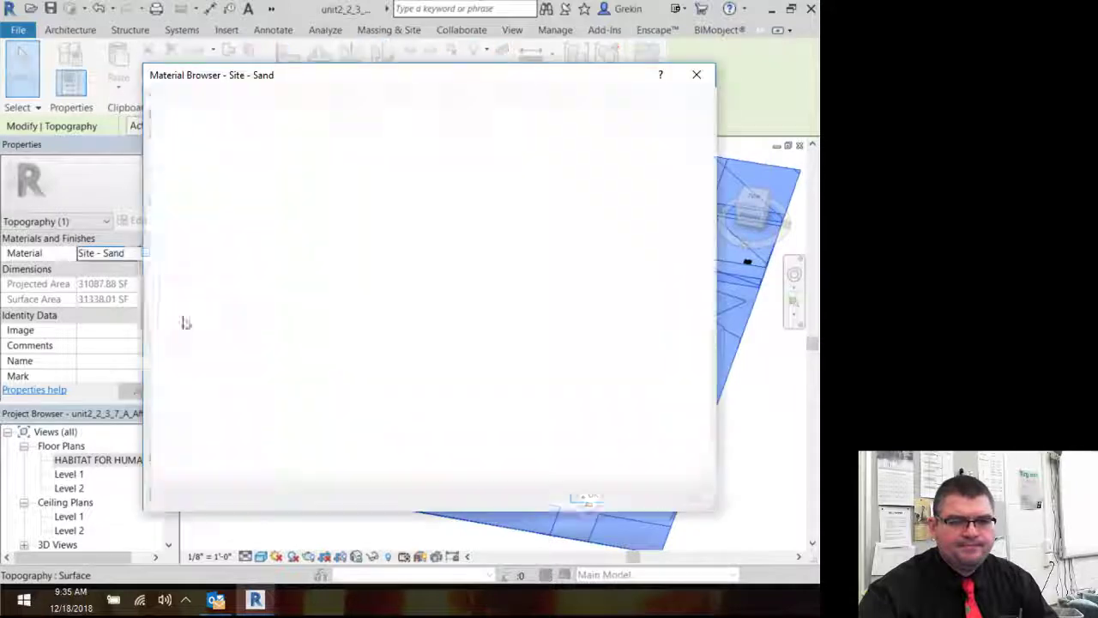
{"action": "left_click", "coordinate": [264, 175]}
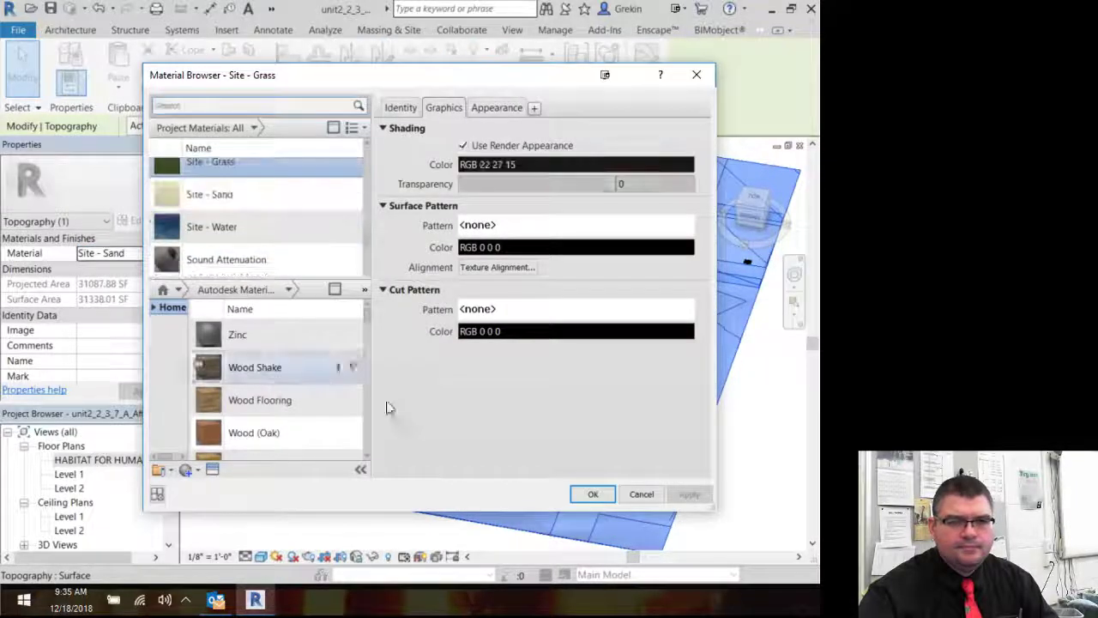
{"action": "left_click", "coordinate": [593, 494]}
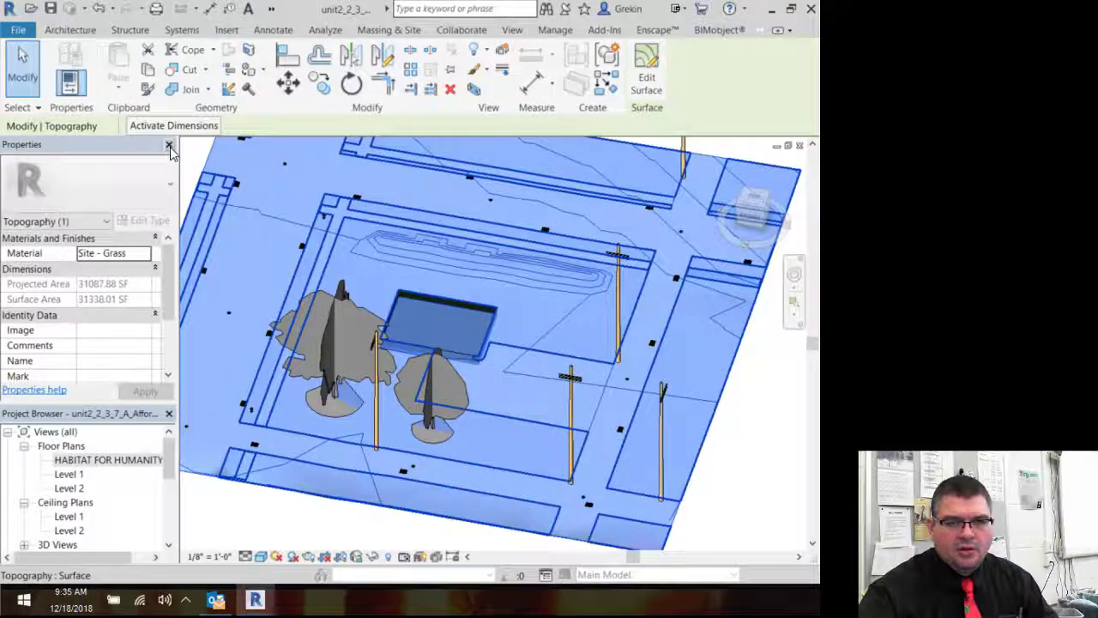
Close the Properties palette and Project Browser to enlarge the 3D view, and deselect the topography.
{"action": "left_click", "coordinate": [170, 146]}
{"action": "left_click", "coordinate": [170, 148]}
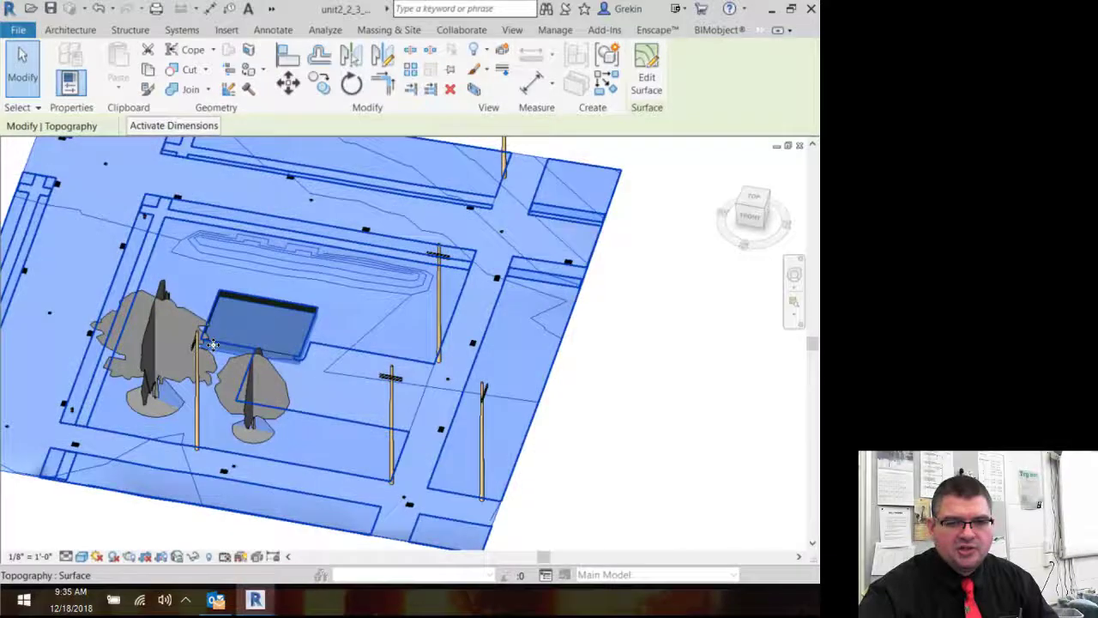
{"action": "middle_click_drag", "start_coordinate": [212, 344], "coordinate": [480, 335], "text": "shift"}
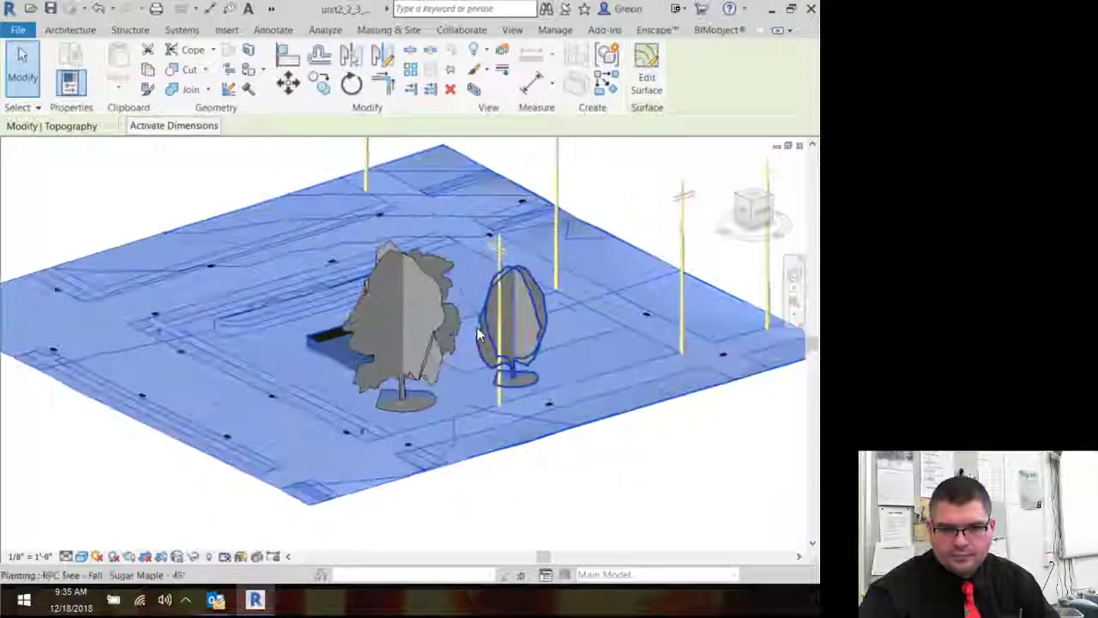
{"action": "scroll", "coordinate": [478, 335], "scroll_direction": "up", "scroll_amount": 1}
{"action": "left_click", "coordinate": [596, 519]}
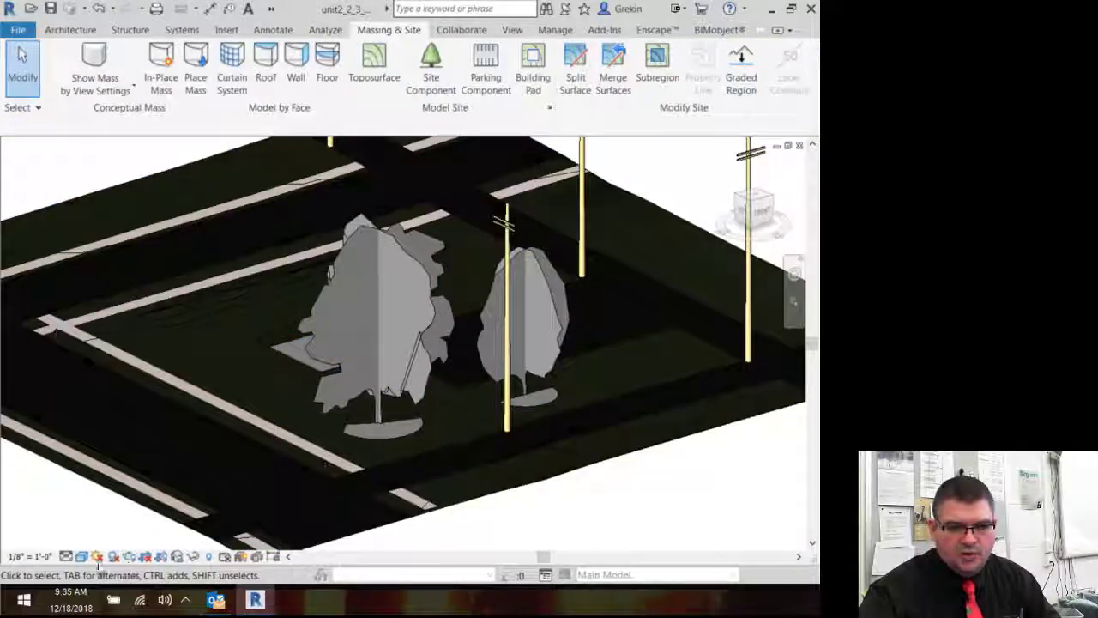
Set the 3D view's visual style to Realistic.
{"action": "left_click", "coordinate": [66, 557]}
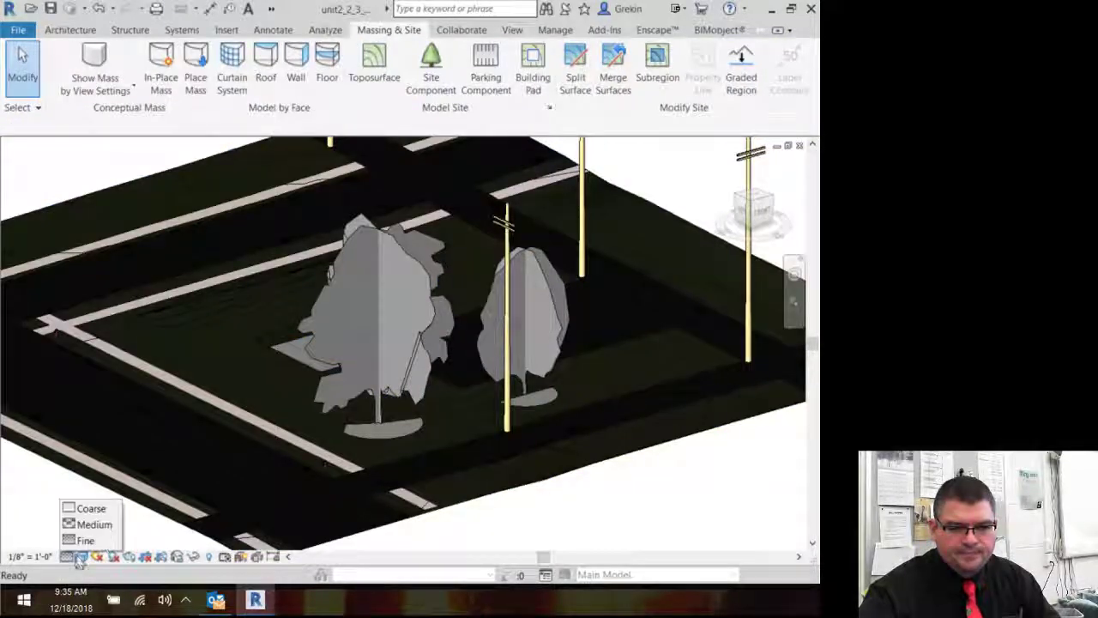
{"action": "left_click", "coordinate": [40, 498]}
{"action": "left_click", "coordinate": [82, 557]}
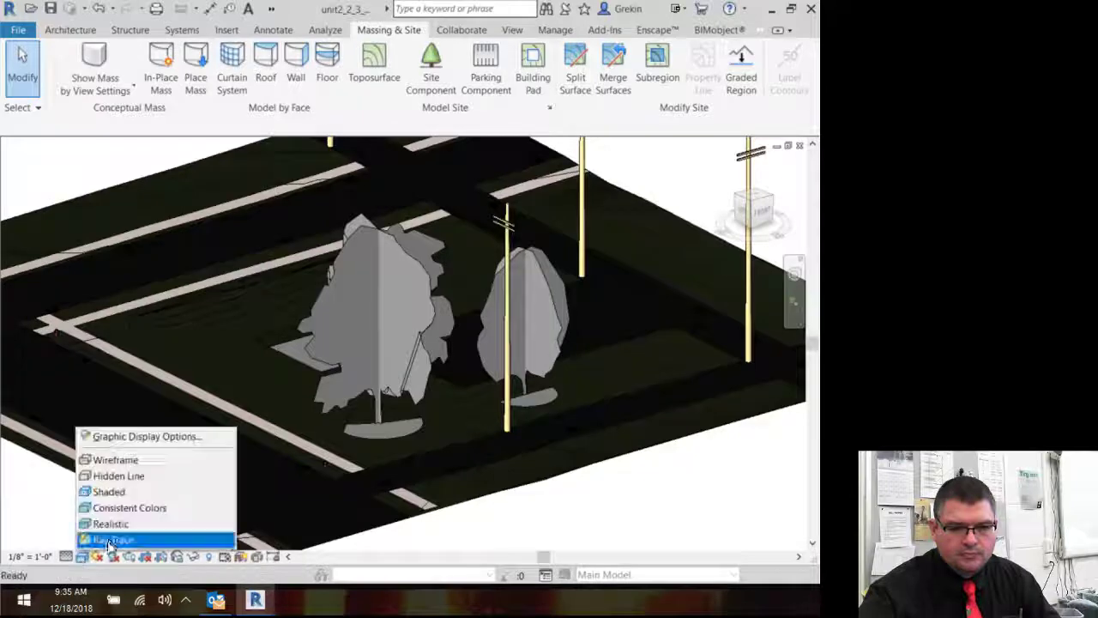
{"action": "left_click", "coordinate": [114, 525]}
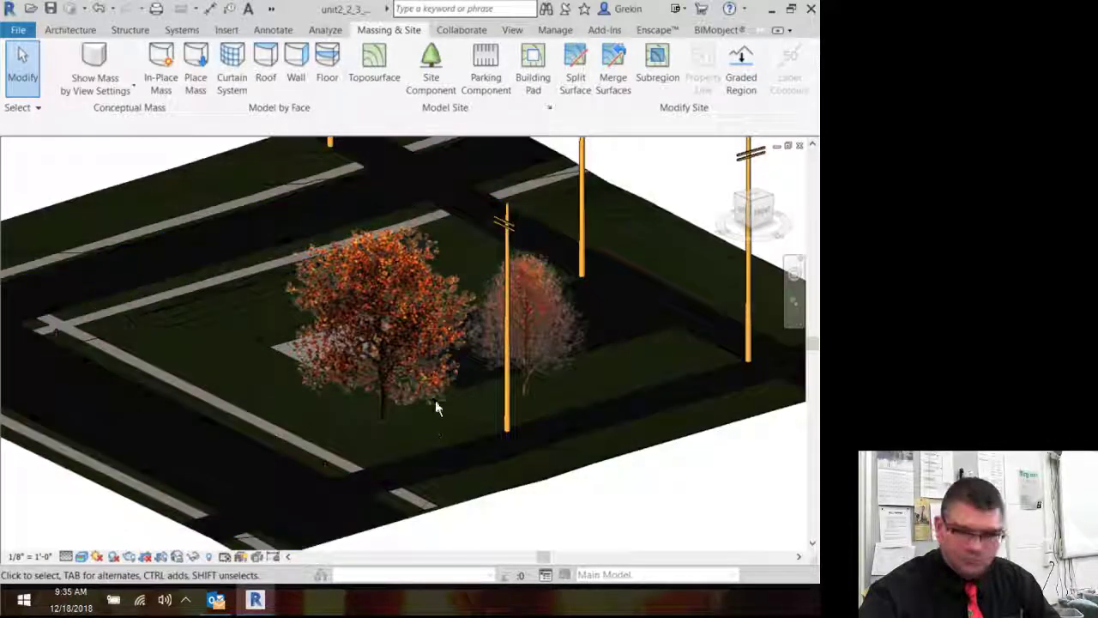
Frame the two fall trees up close, render the view at Medium quality, and move the Rendering dialog clear of the image.
{"action": "middle_click_drag", "start_coordinate": [498, 411], "coordinate": [448, 378], "text": "shift"}
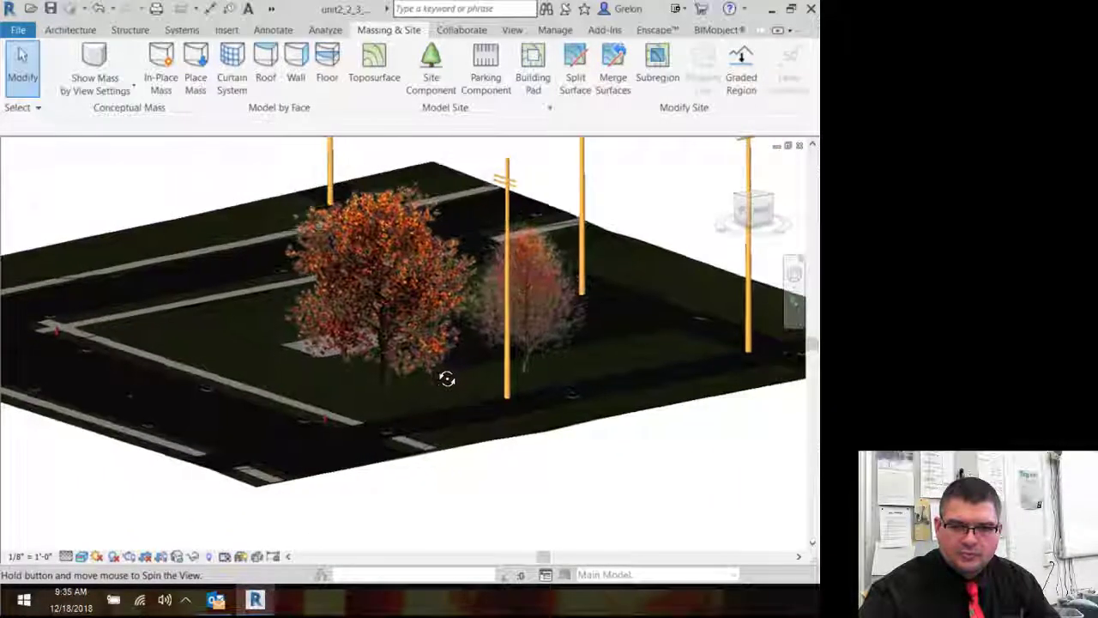
{"action": "scroll", "coordinate": [447, 337], "scroll_direction": "up", "scroll_amount": 2}
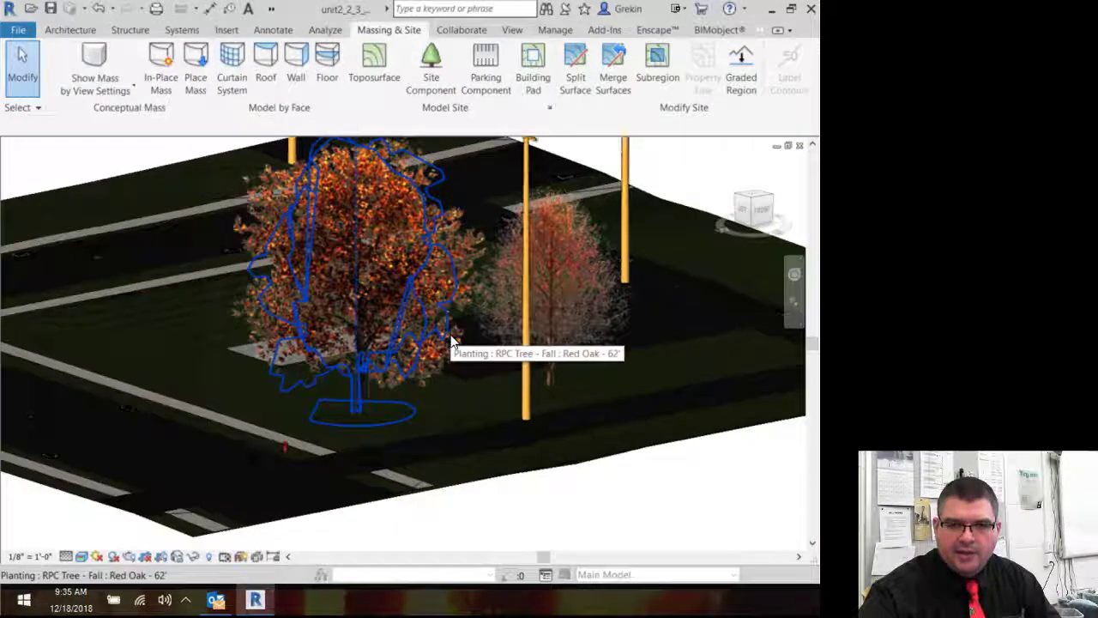
{"action": "middle_click_drag", "start_coordinate": [448, 338], "coordinate": [459, 371]}
{"action": "scroll", "coordinate": [448, 366], "scroll_direction": "up", "scroll_amount": 1}
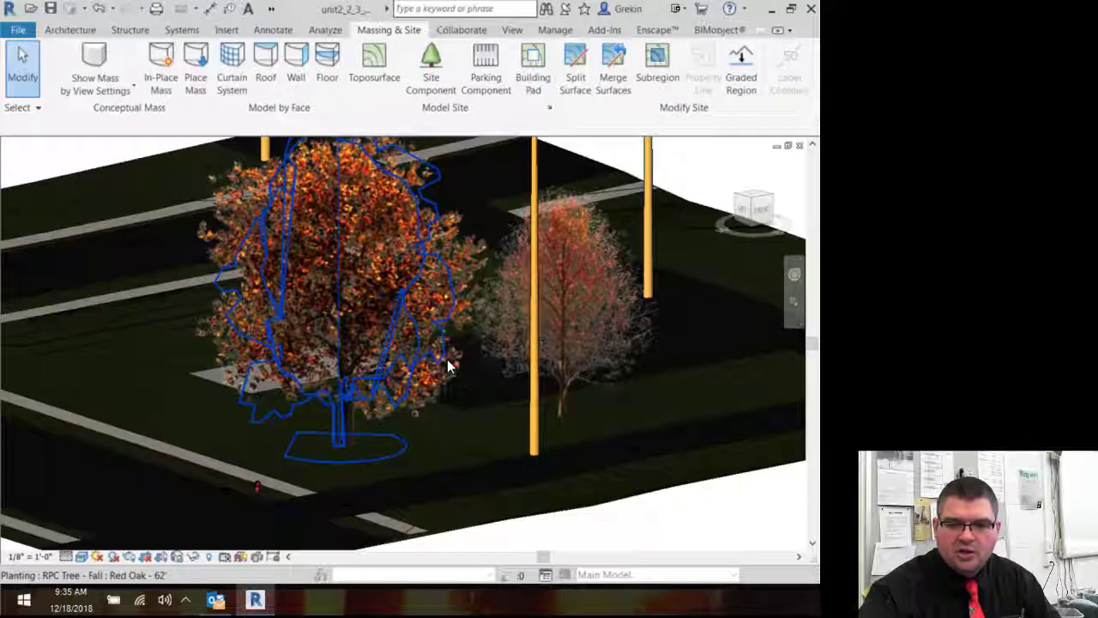
{"action": "middle_click_drag", "start_coordinate": [693, 356], "coordinate": [632, 366], "text": "shift"}
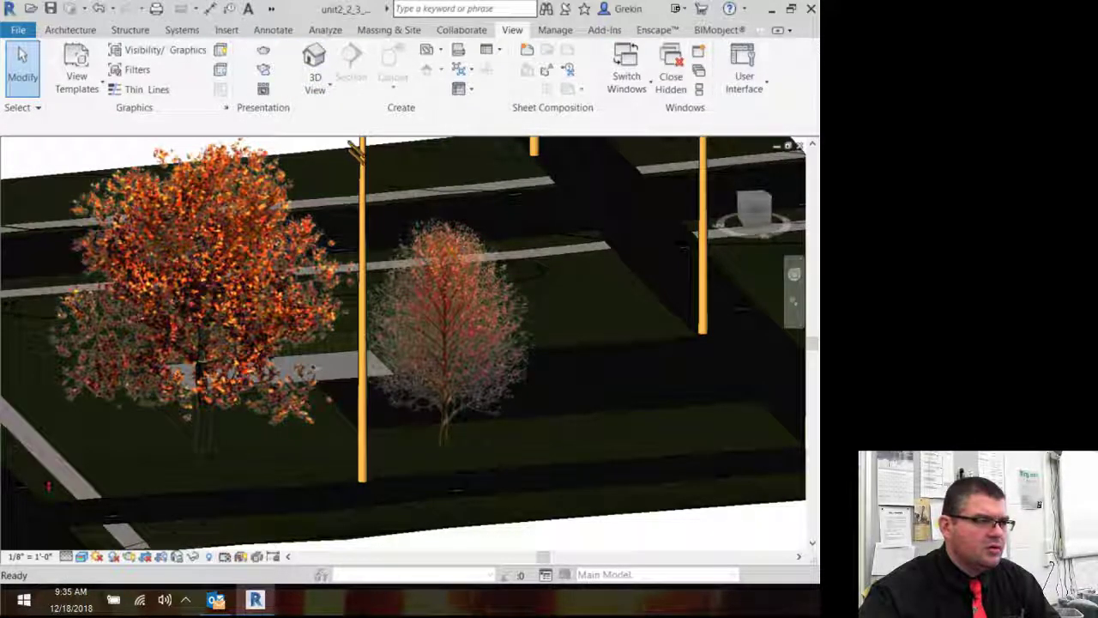
{"action": "left_click_drag", "start_coordinate": [2, 129], "coordinate": [137, 75]}
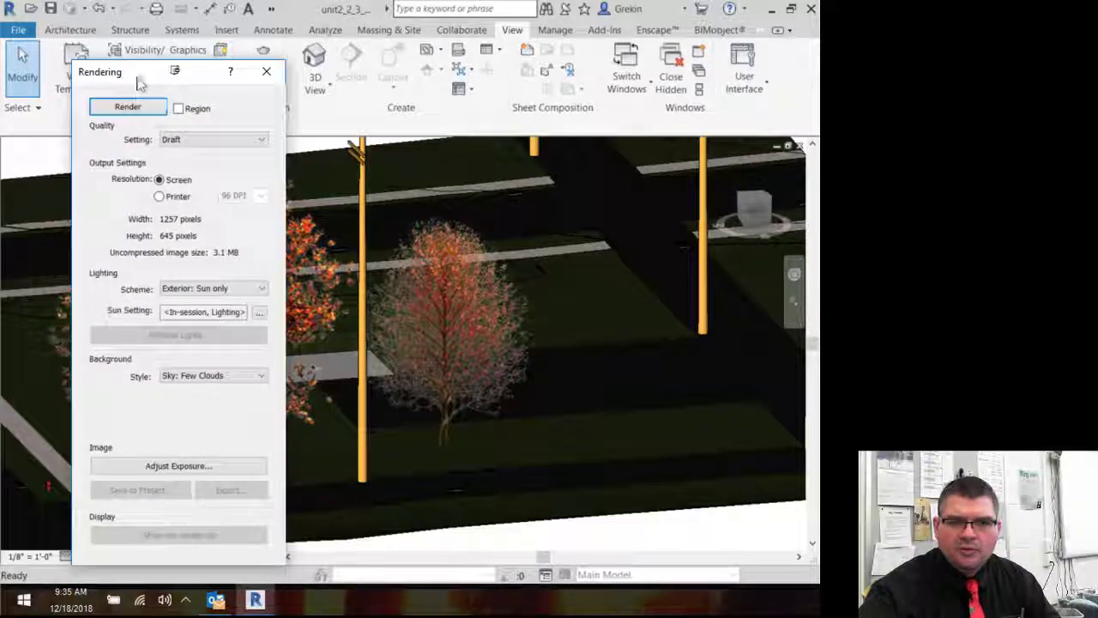
{"action": "left_click", "coordinate": [203, 141]}
{"action": "left_click", "coordinate": [203, 163]}
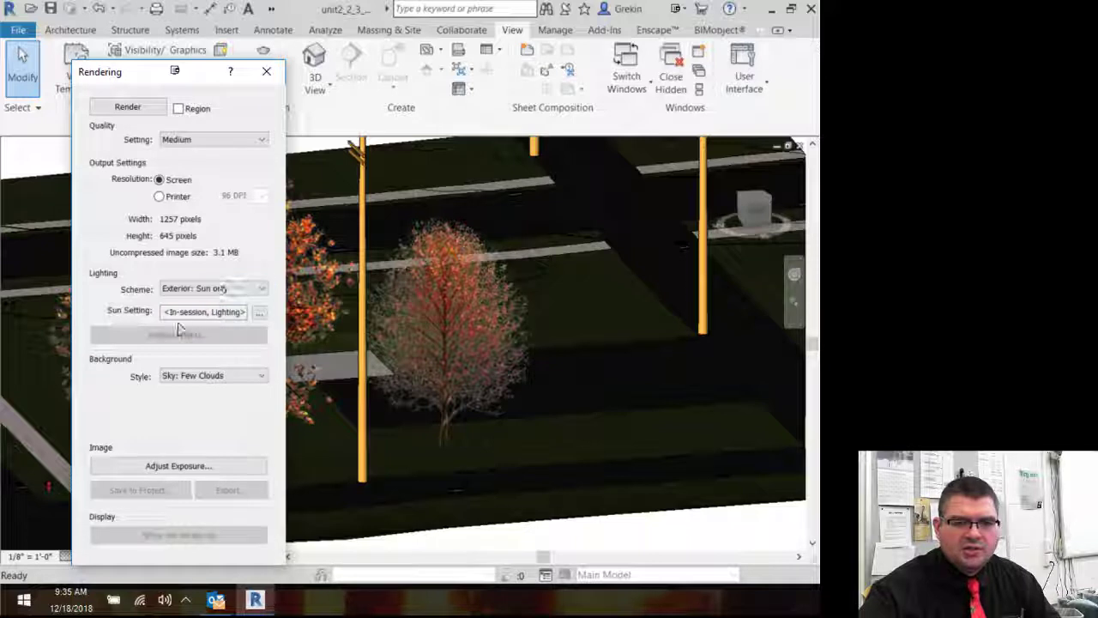
{"action": "left_click", "coordinate": [107, 107]}
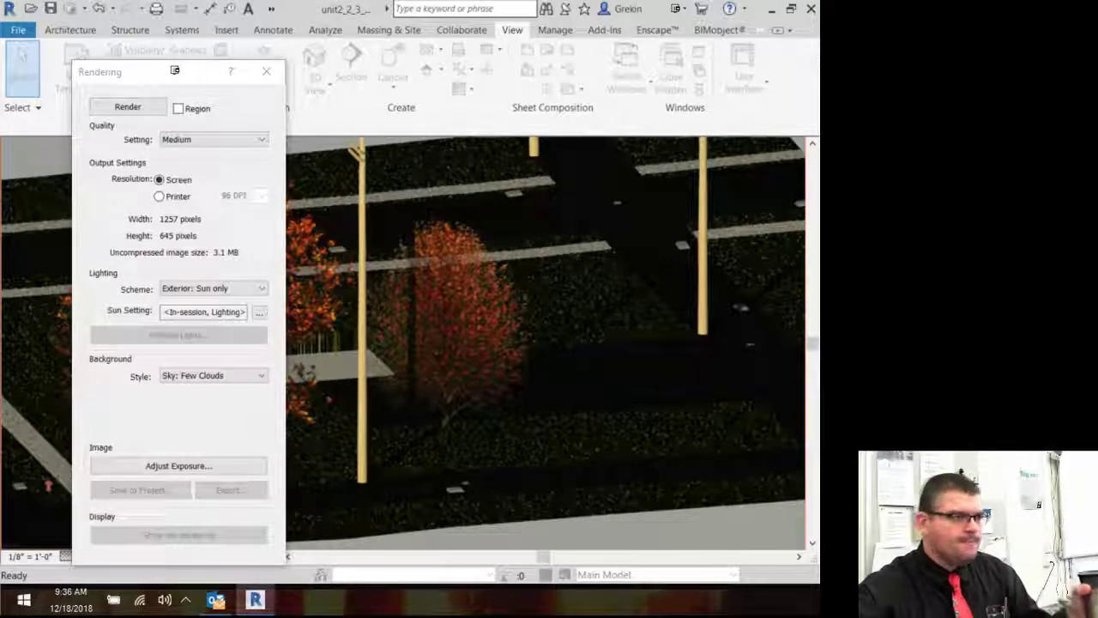
{"action": "left_click_drag", "start_coordinate": [0, 176], "coordinate": [531, 65]}
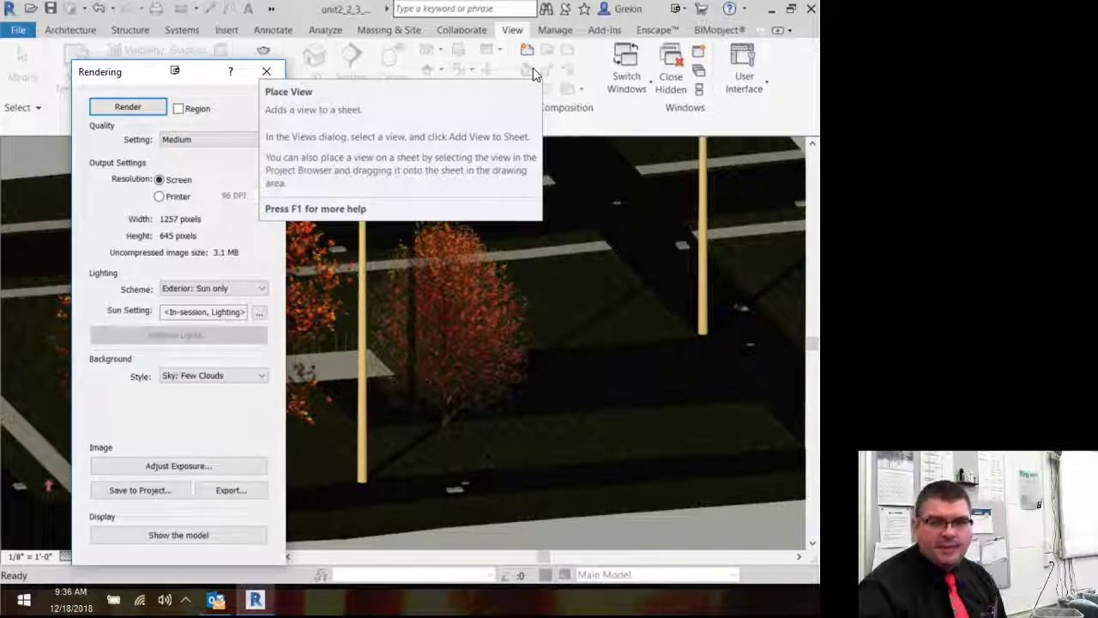
{"action": "left_click_drag", "start_coordinate": [206, 75], "coordinate": [0, 63]}
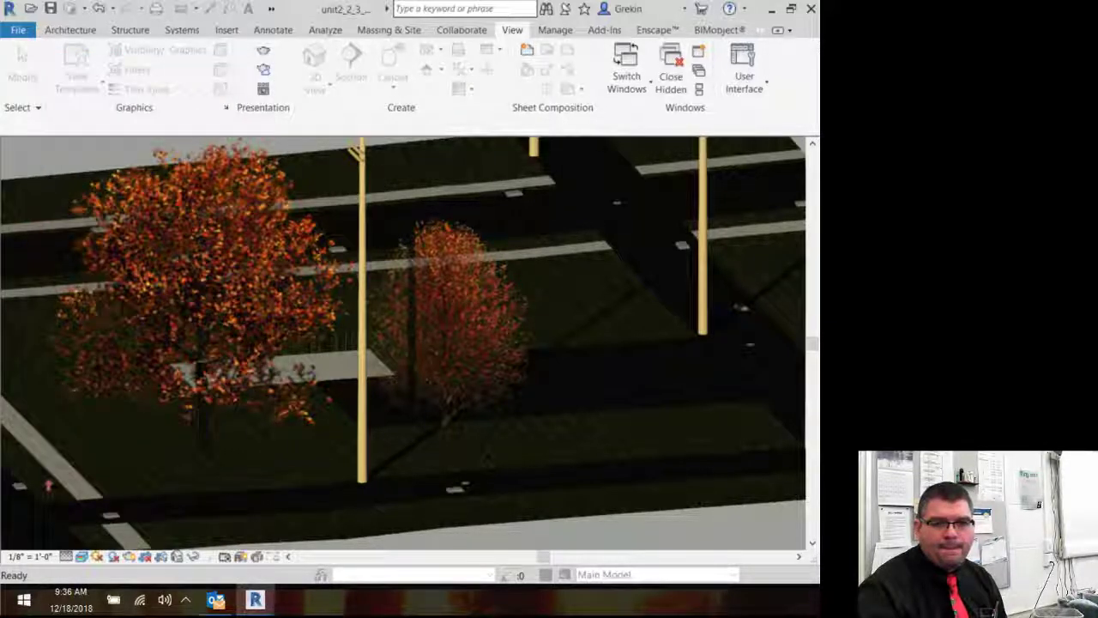